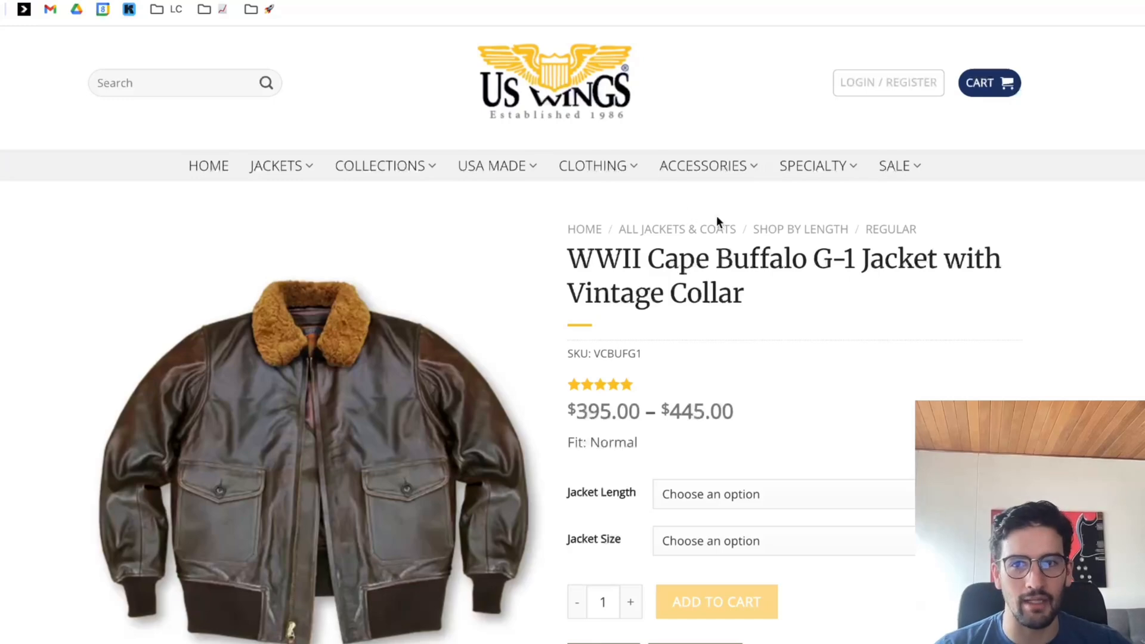
Save the enlarged front photo of the WWII Cape Buffalo G-1 Jacket to the Desktop under its original file name.
{"action": "scroll", "coordinate": [735, 248], "scroll_direction": "down", "scroll_amount": 5}
{"action": "scroll", "coordinate": [827, 274], "scroll_direction": "down", "scroll_amount": 5}
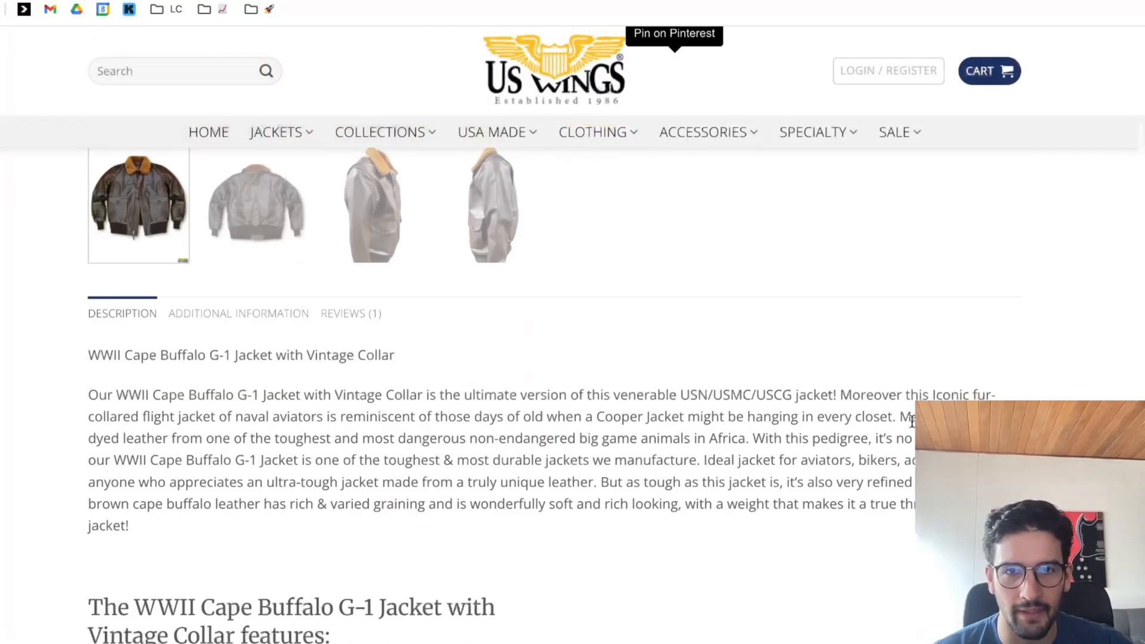
{"action": "scroll", "coordinate": [845, 424], "scroll_direction": "up", "scroll_amount": 15}
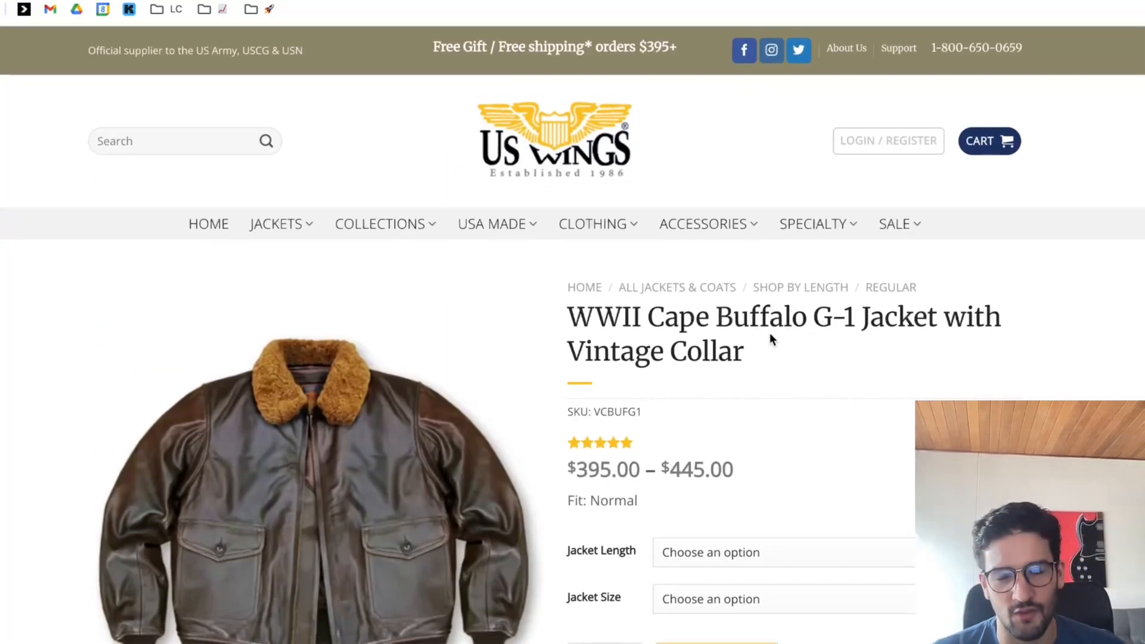
{"action": "scroll", "coordinate": [761, 335], "scroll_direction": "down", "scroll_amount": 3}
{"action": "scroll", "coordinate": [767, 316], "scroll_direction": "down", "scroll_amount": 5}
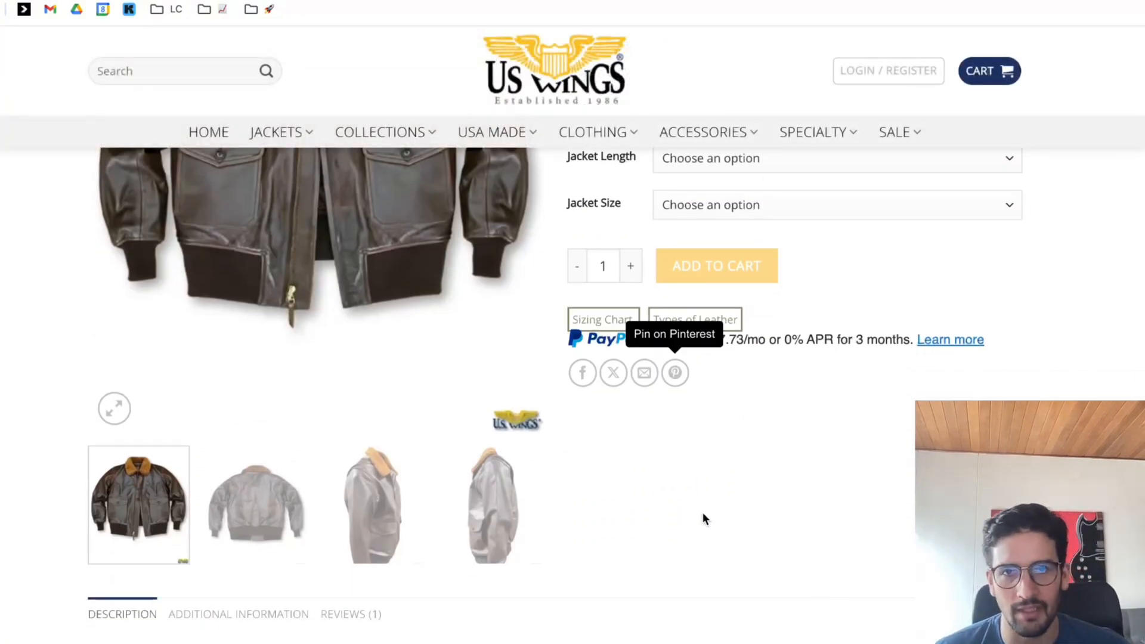
{"action": "scroll", "coordinate": [704, 515], "scroll_direction": "up", "scroll_amount": 6}
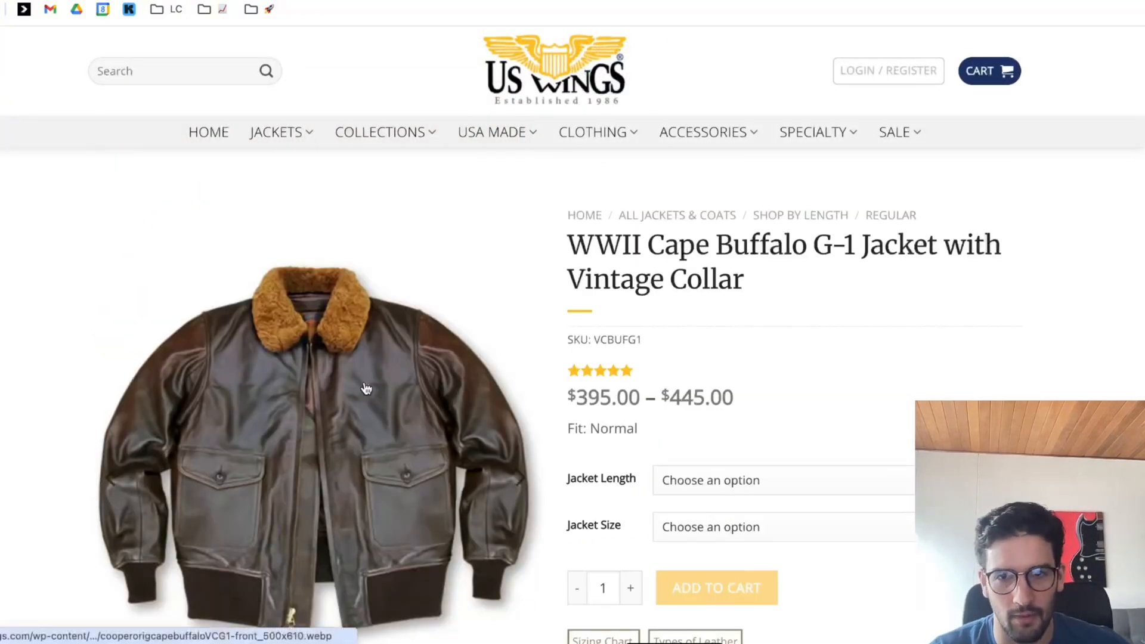
{"action": "left_click", "coordinate": [501, 385]}
{"action": "right_click", "coordinate": [540, 291]}
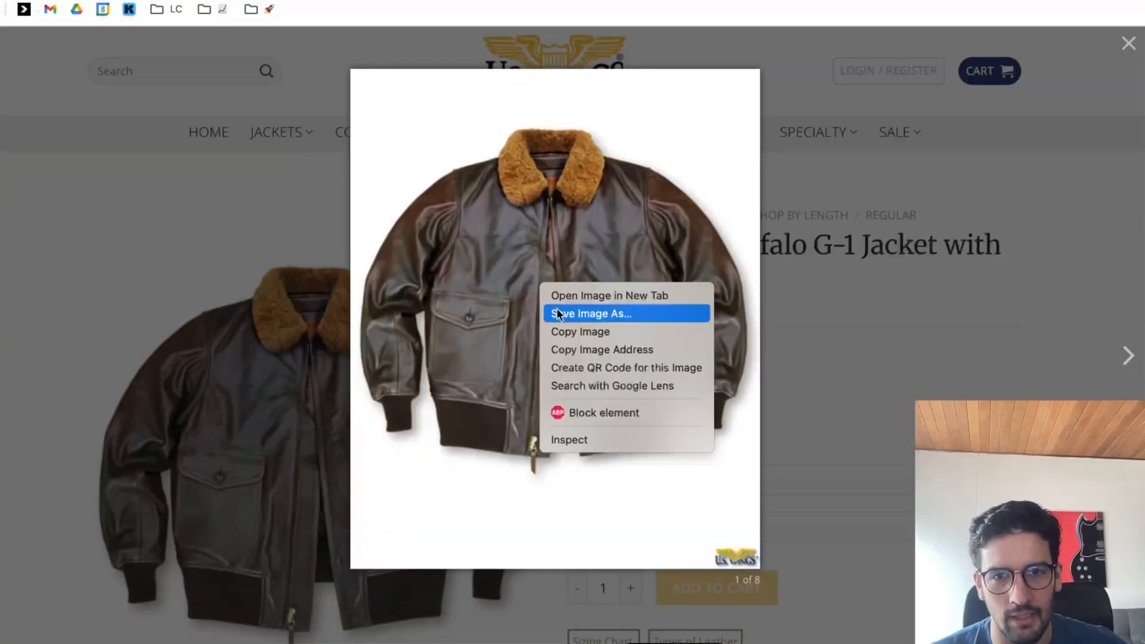
{"action": "left_click", "coordinate": [558, 314]}
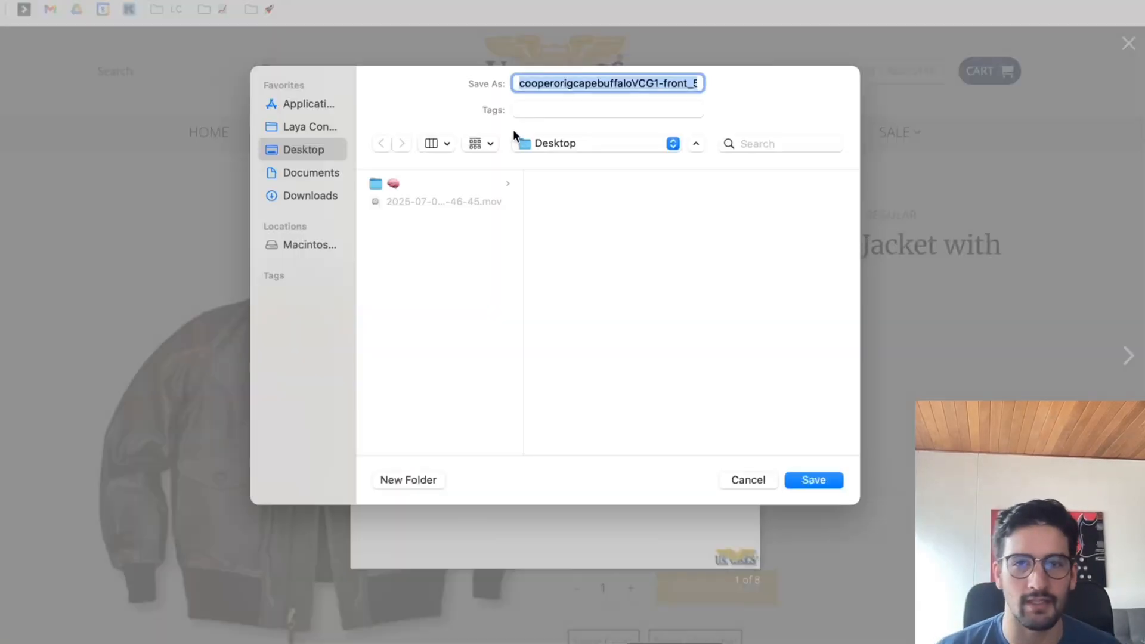
{"action": "key", "text": "Return"}
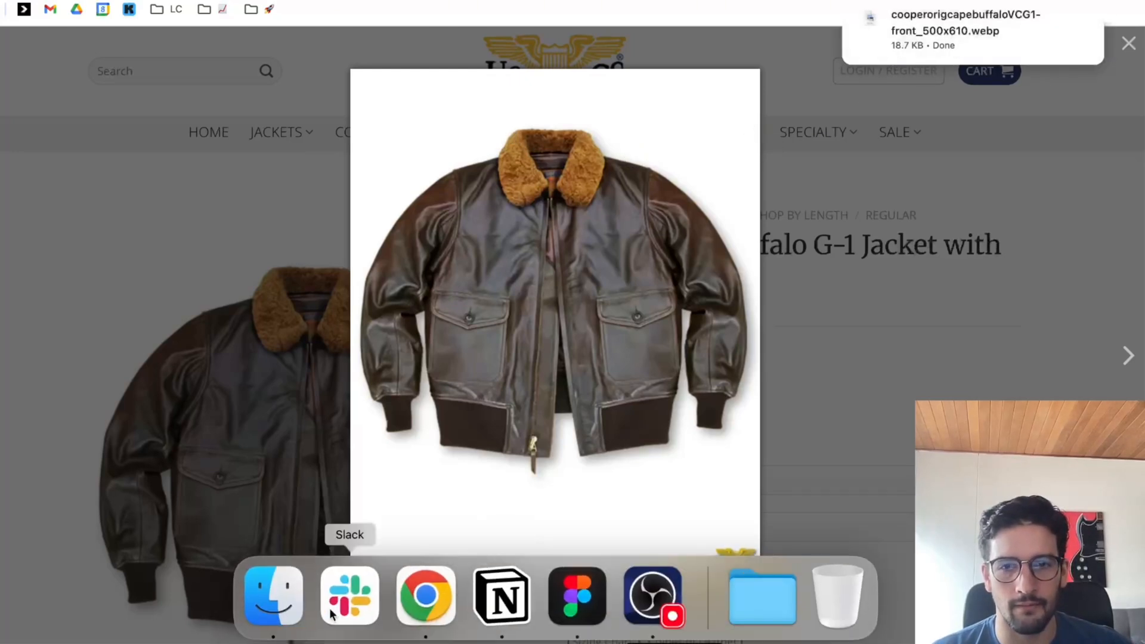
Switch to Finder and convert the saved jacket photo cooperorigcapebuffaloVCG1-front_500x610.webp on the Desktop to JPEG.
{"action": "key", "text": "super+Tab"}
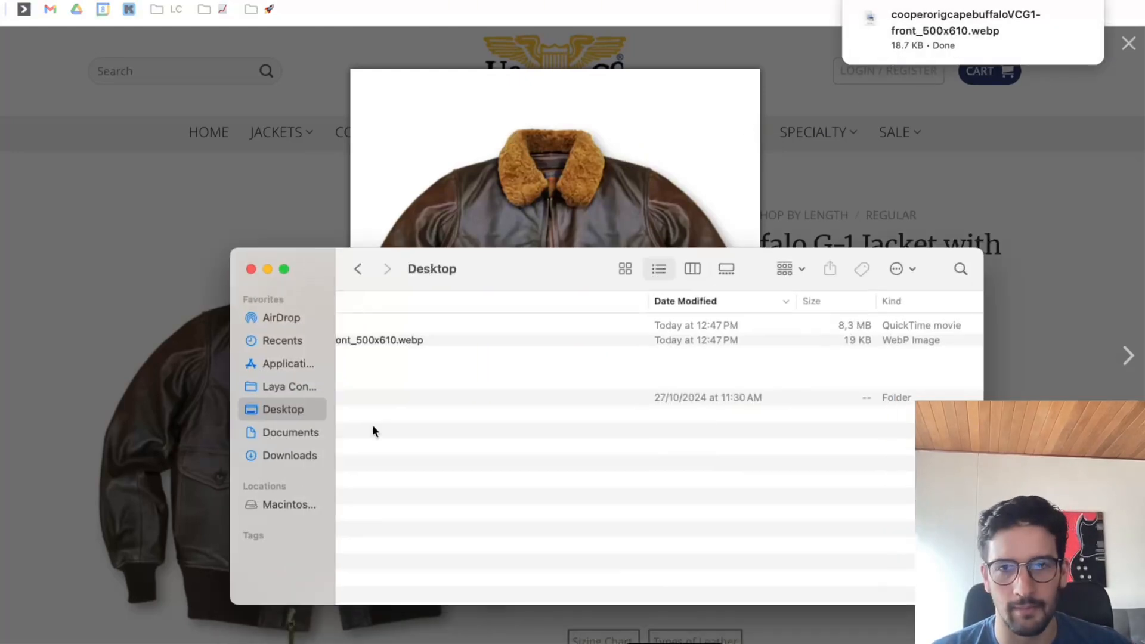
{"action": "left_click", "coordinate": [414, 336]}
{"action": "right_click", "coordinate": [414, 336]}
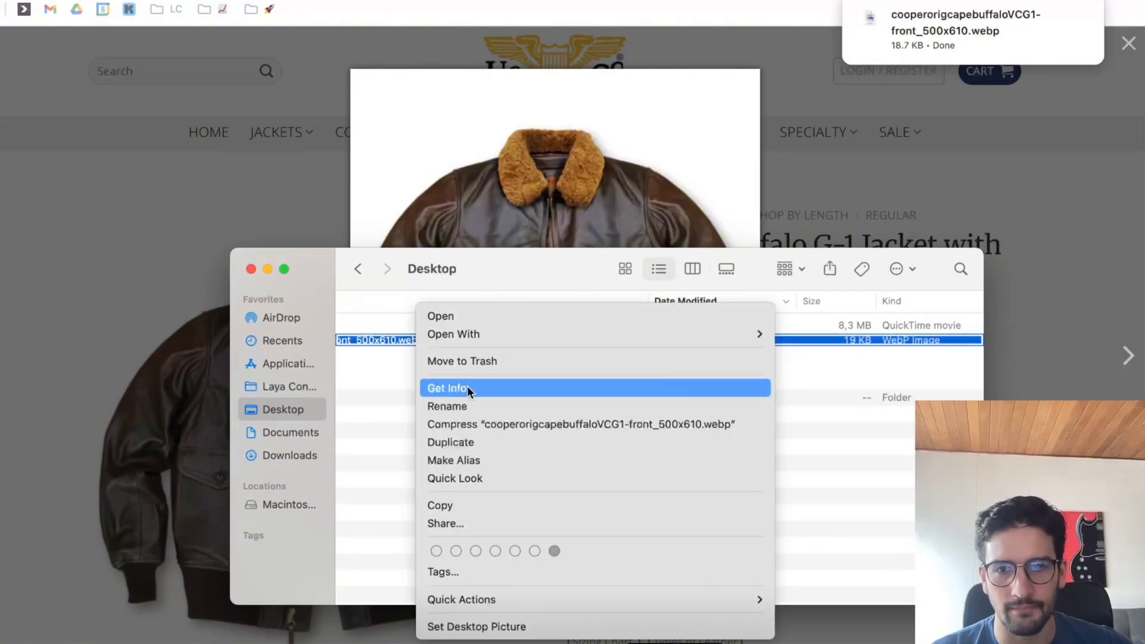
{"action": "mouse_move", "coordinate": [482, 599]}
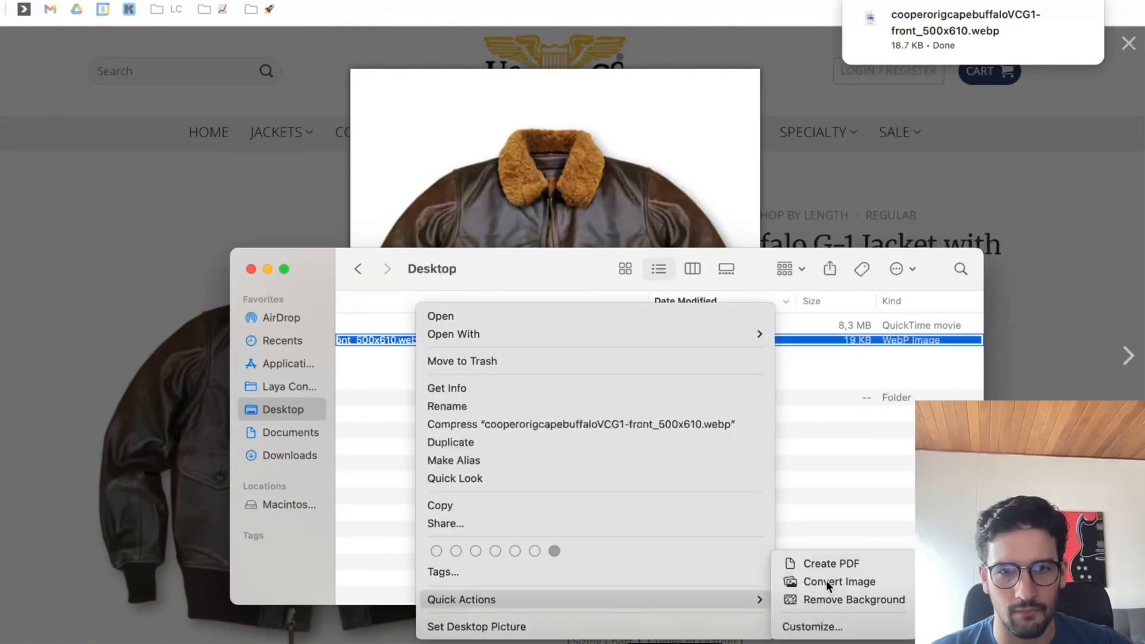
{"action": "left_click", "coordinate": [825, 581]}
{"action": "left_click", "coordinate": [853, 245]}
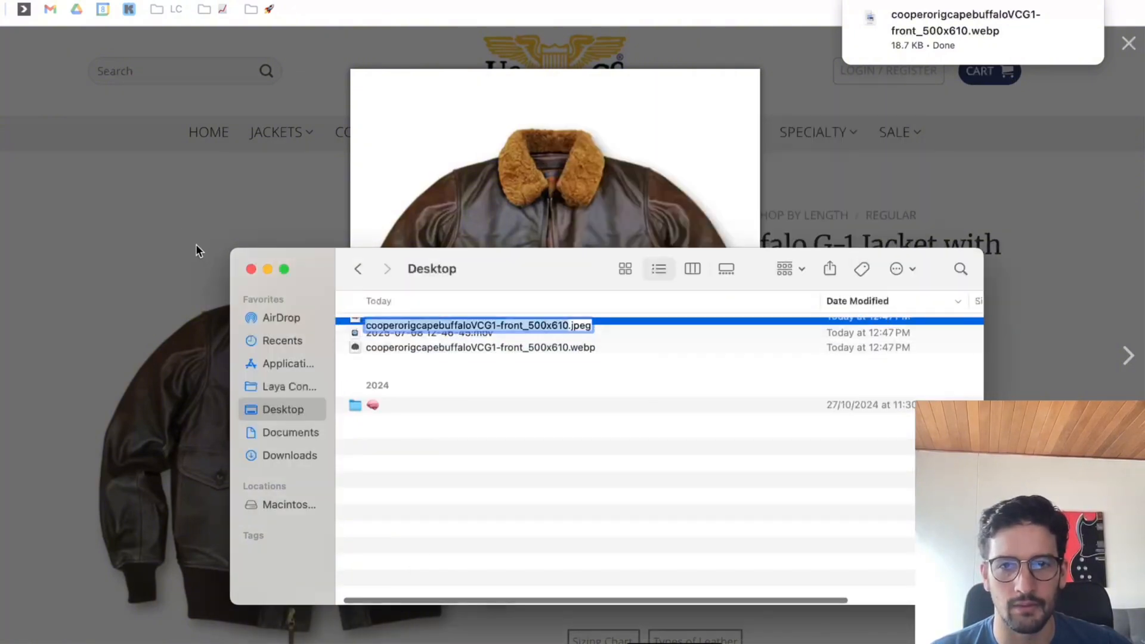
{"action": "left_click", "coordinate": [426, 199]}
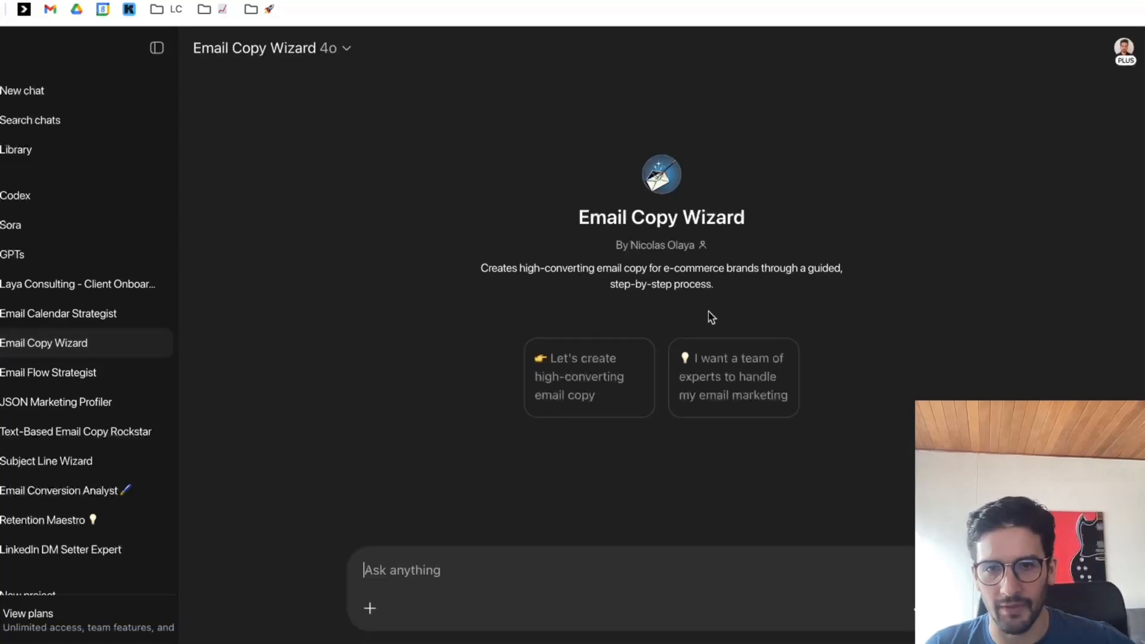
{"action": "left_click", "coordinate": [600, 399]}
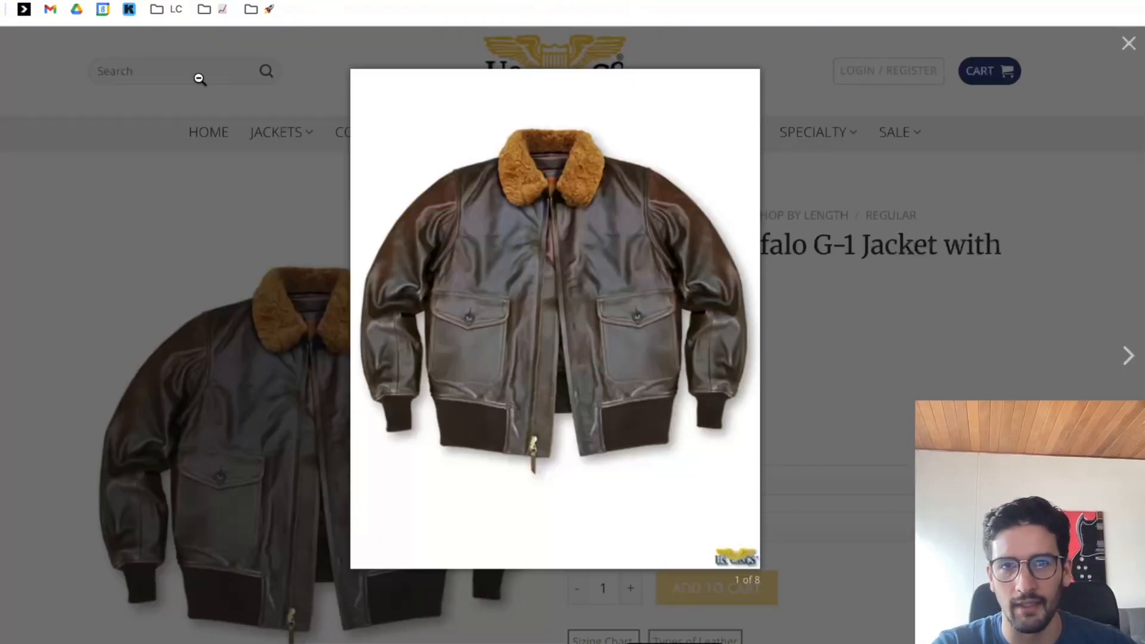
{"action": "left_click", "coordinate": [199, 77]}
{"action": "left_click", "coordinate": [627, 72]}
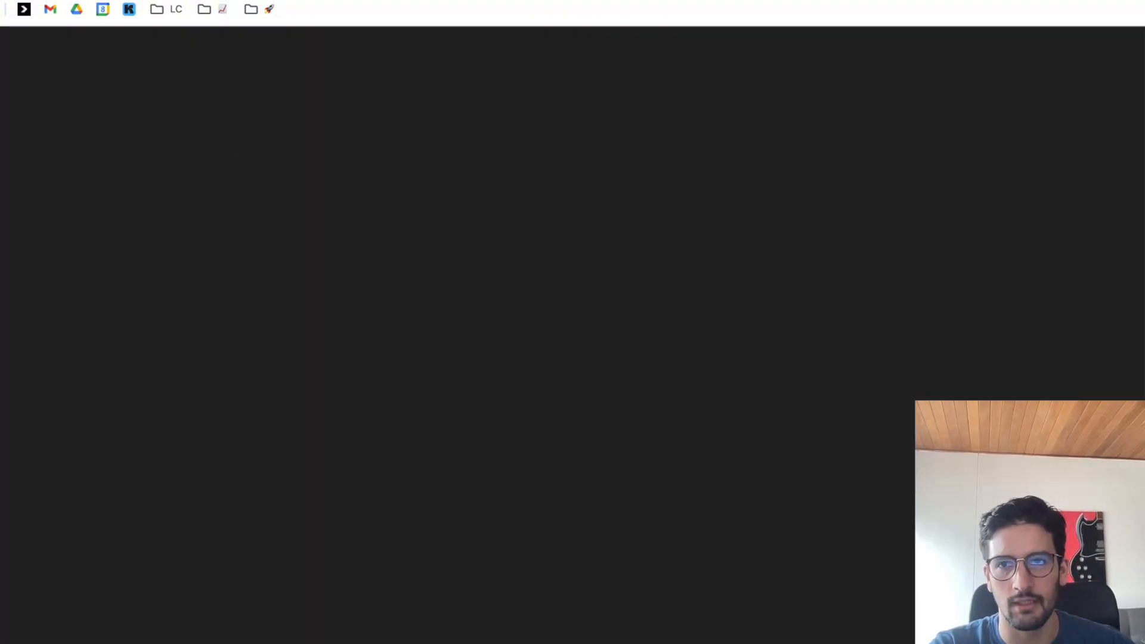
{"action": "left_click", "coordinate": [460, 580]}
{"action": "type", "text": "https://www.uswings.com/"}
{"action": "key", "text": "Return"}
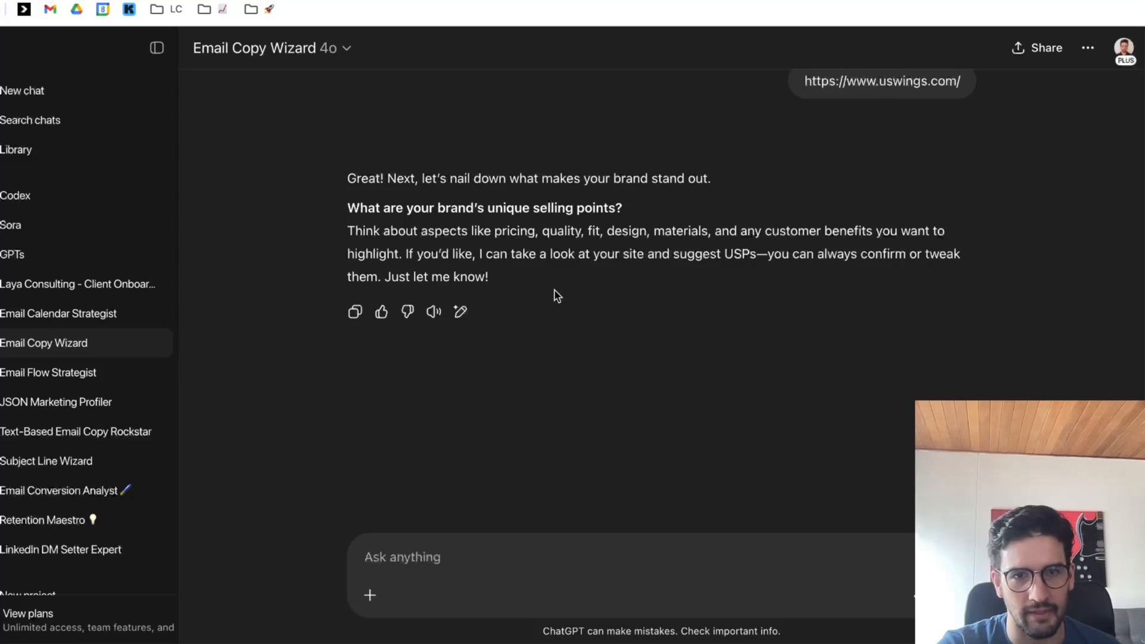
{"action": "type", "text": "Do you"}
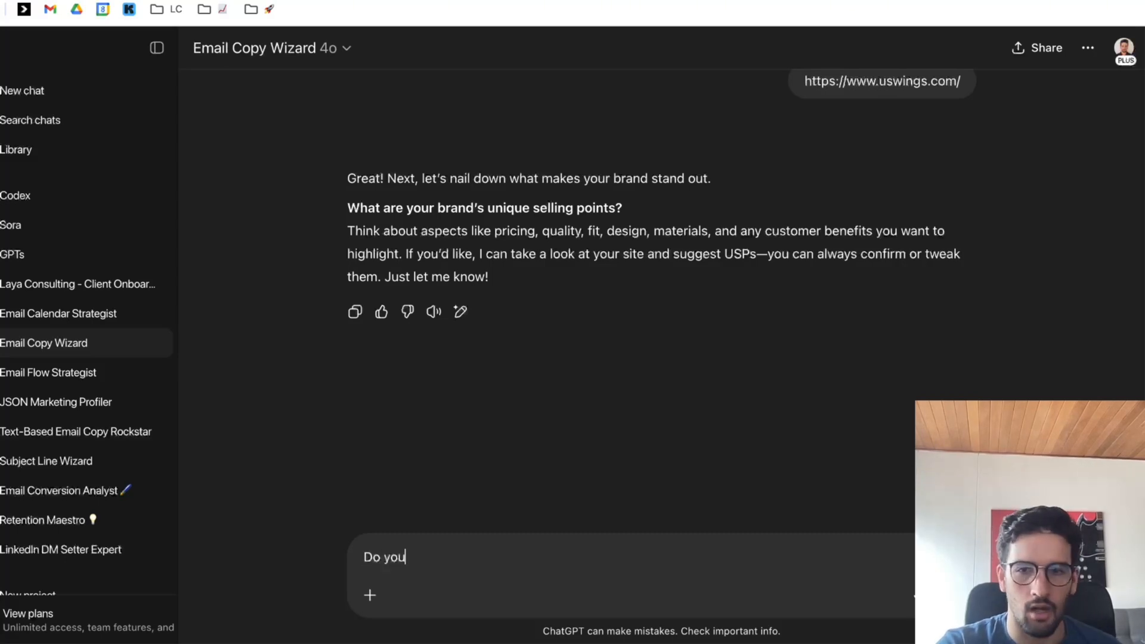
{"action": "key", "text": "BackSpace"}
{"action": "key", "text": "ctrl+a"}
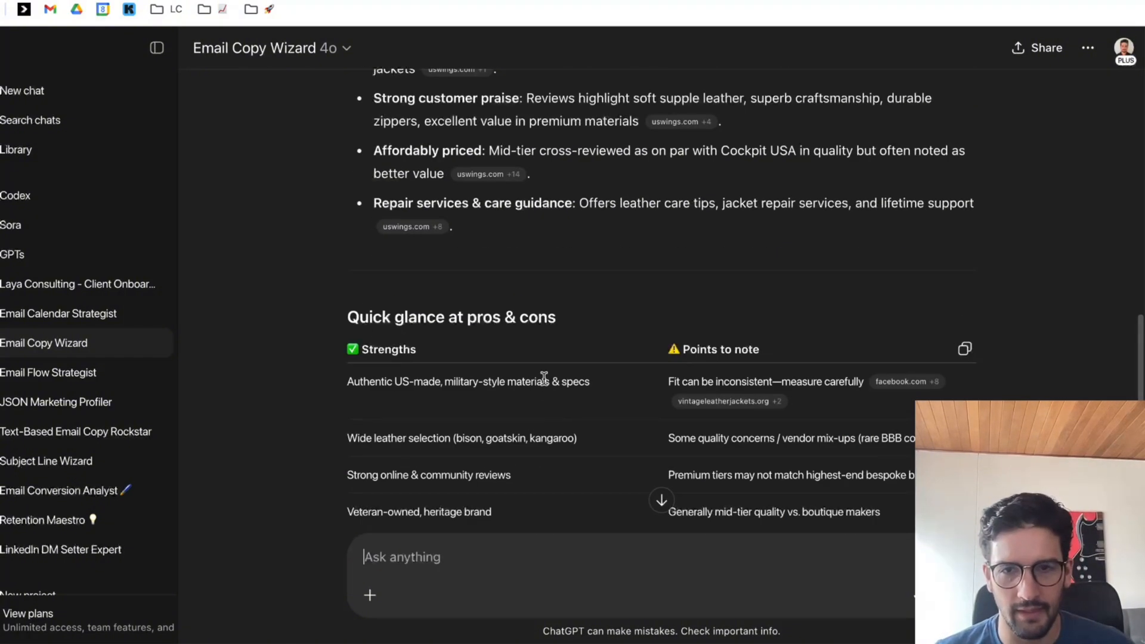
Review the wizard's proposed unique selling points and approve them with the reply "Yes looks solid".
{"action": "scroll", "coordinate": [550, 391], "scroll_direction": "up", "scroll_amount": 4}
{"action": "scroll", "coordinate": [552, 378], "scroll_direction": "down", "scroll_amount": 4}
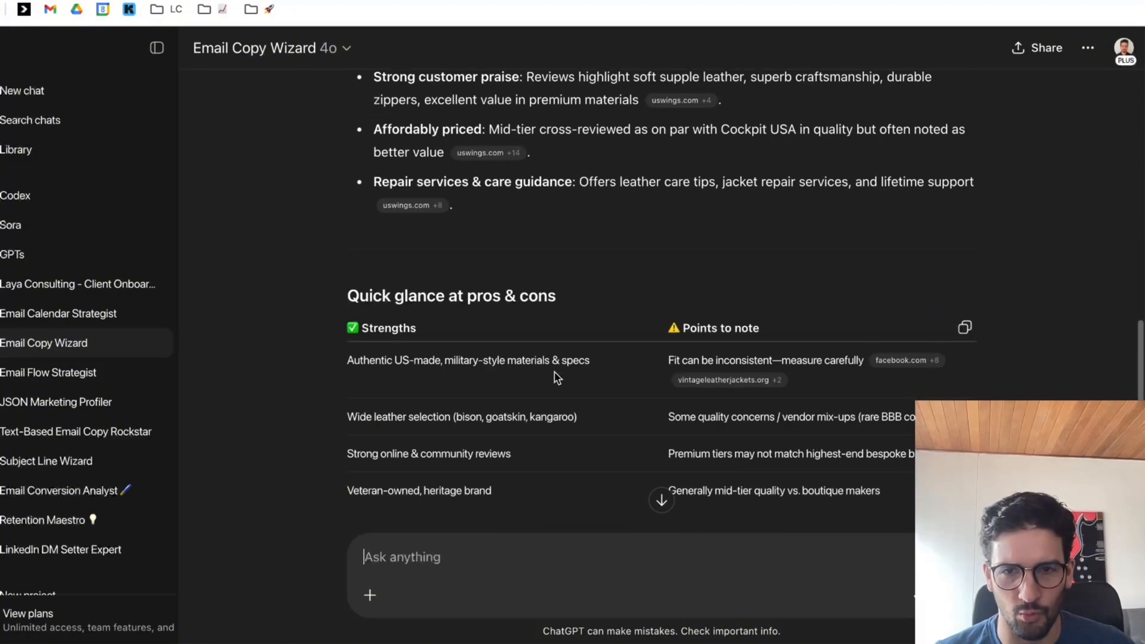
{"action": "scroll", "coordinate": [555, 378], "scroll_direction": "down", "scroll_amount": 5}
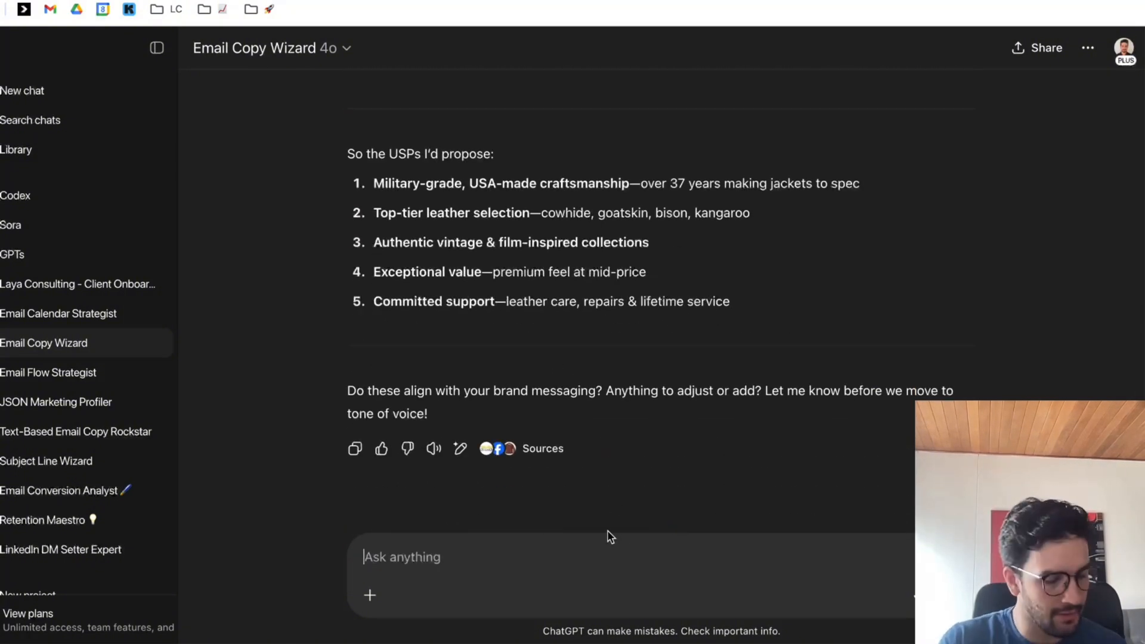
{"action": "type", "text": "Yers"}
{"action": "key", "text": "BackSpace"}
{"action": "type", "text": "s looks good"}
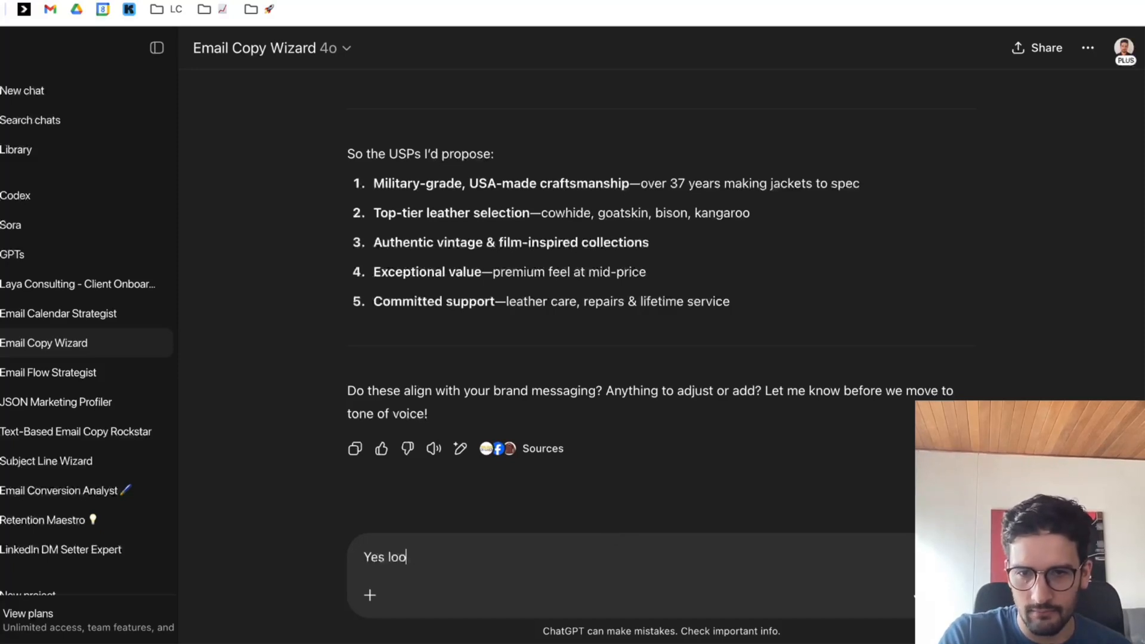
{"action": "key", "text": "Return"}
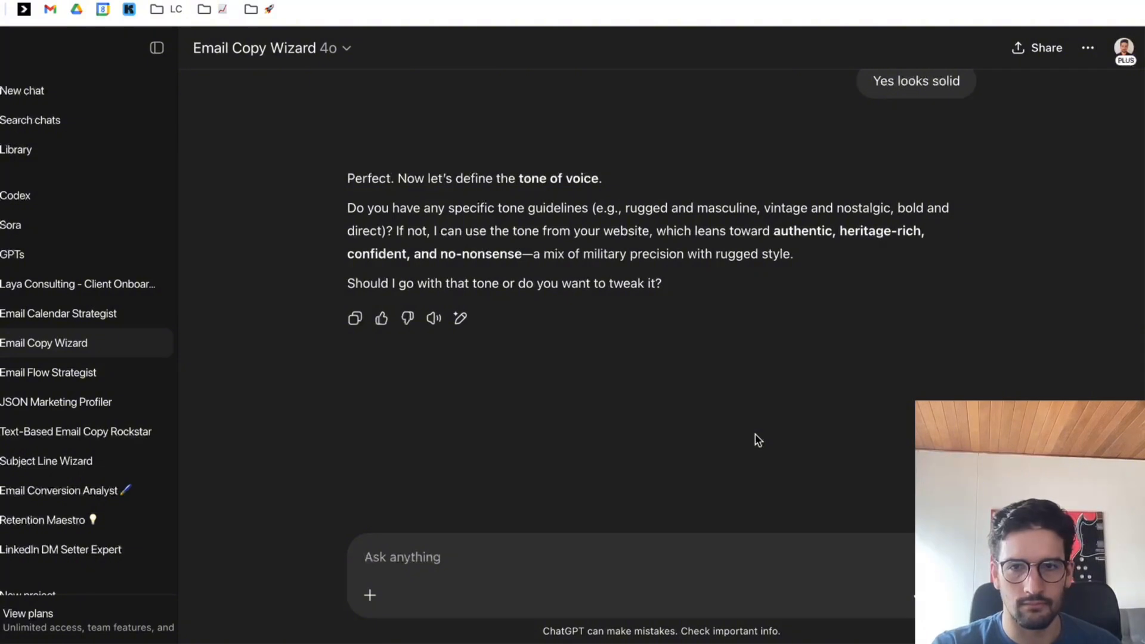
Accept the suggested tone of voice with the reply "Go with that tone".
{"action": "type", "text": "Go with that tone"}
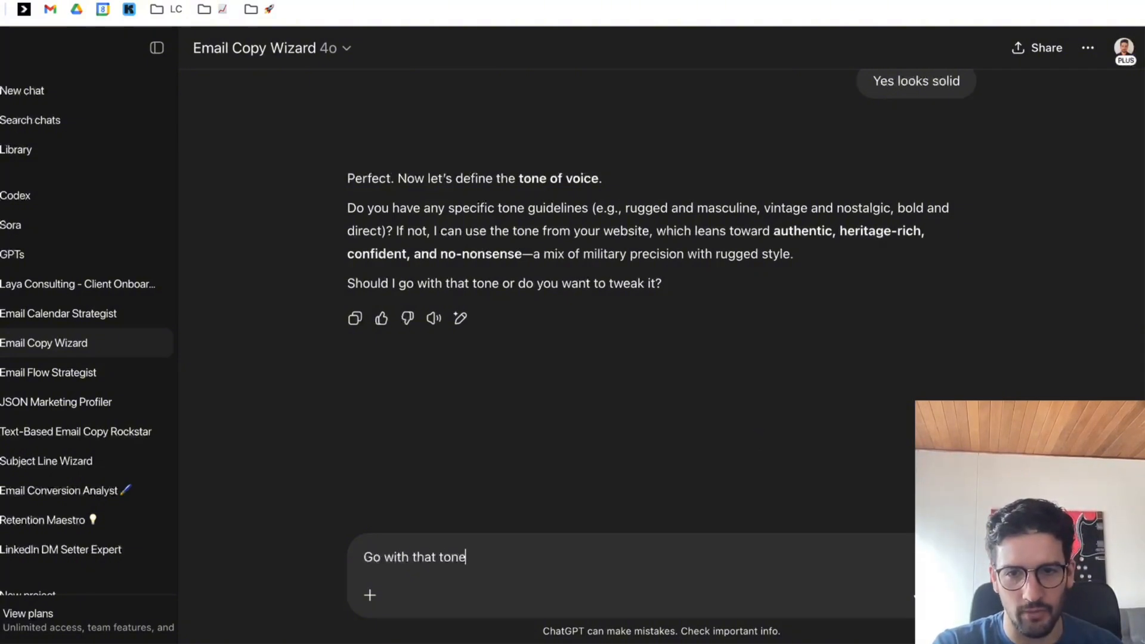
{"action": "left_click_drag", "start_coordinate": [454, 208], "coordinate": [589, 208]}
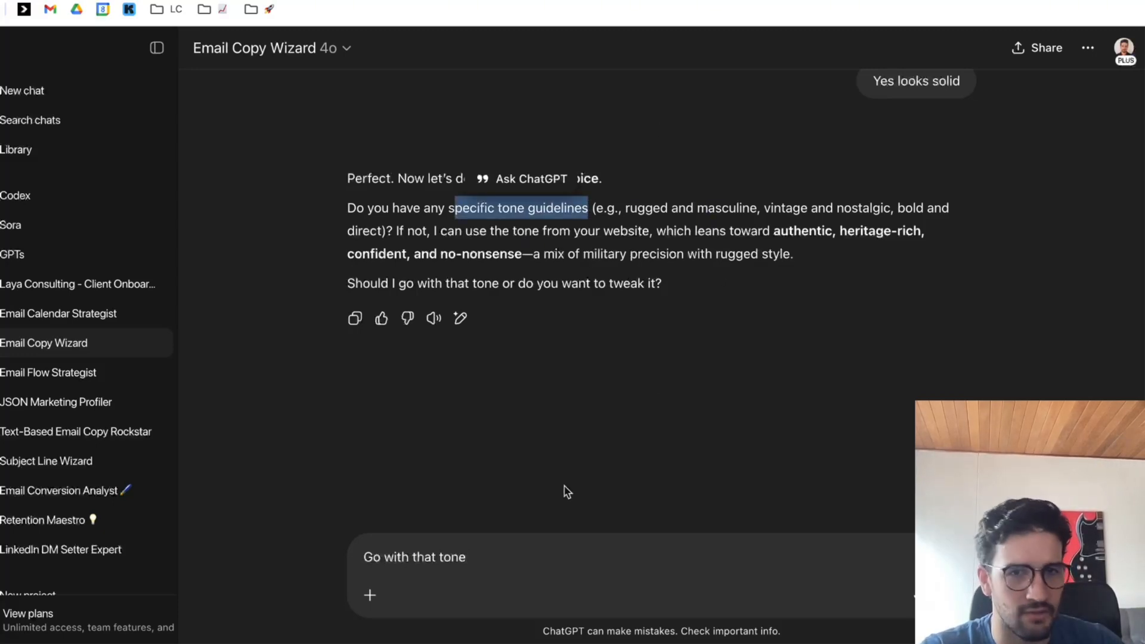
{"action": "left_click", "coordinate": [529, 554]}
{"action": "key", "text": "Return"}
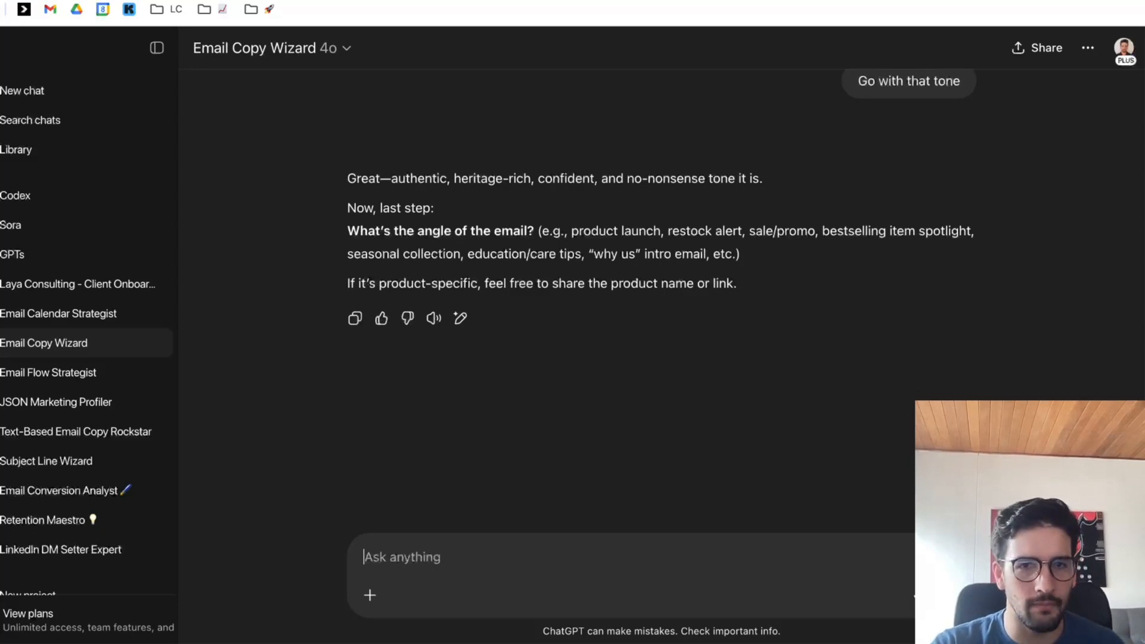
Begin the email angle reply with the line "Simple product feature of this product:" and add a line break.
{"action": "type", "text": "Simpkle"}
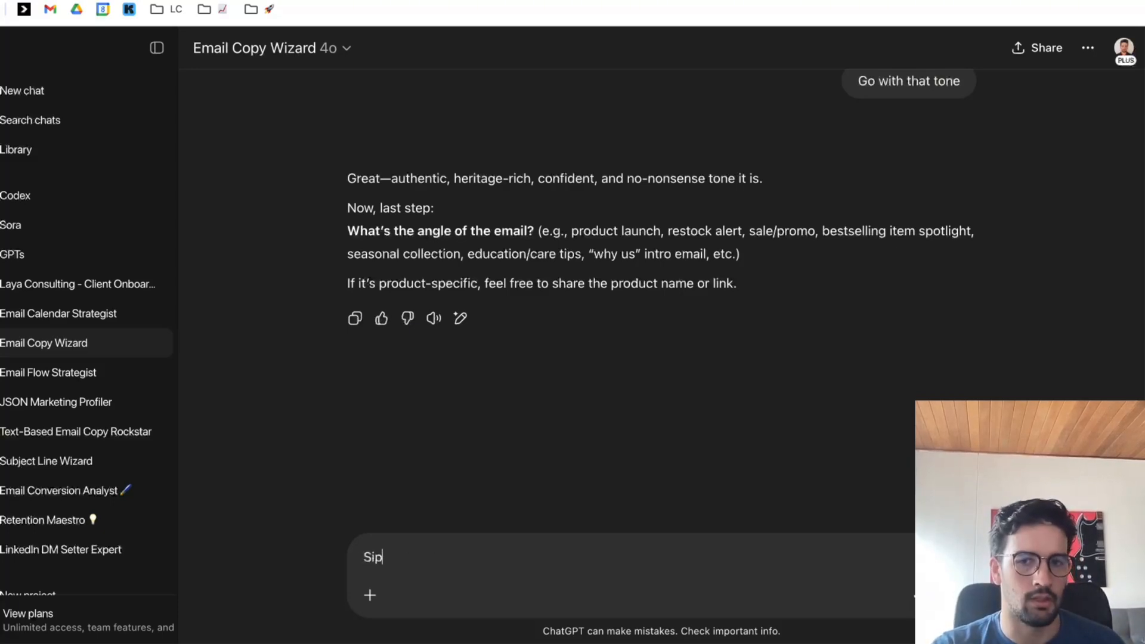
{"action": "type", "text": " produic"}
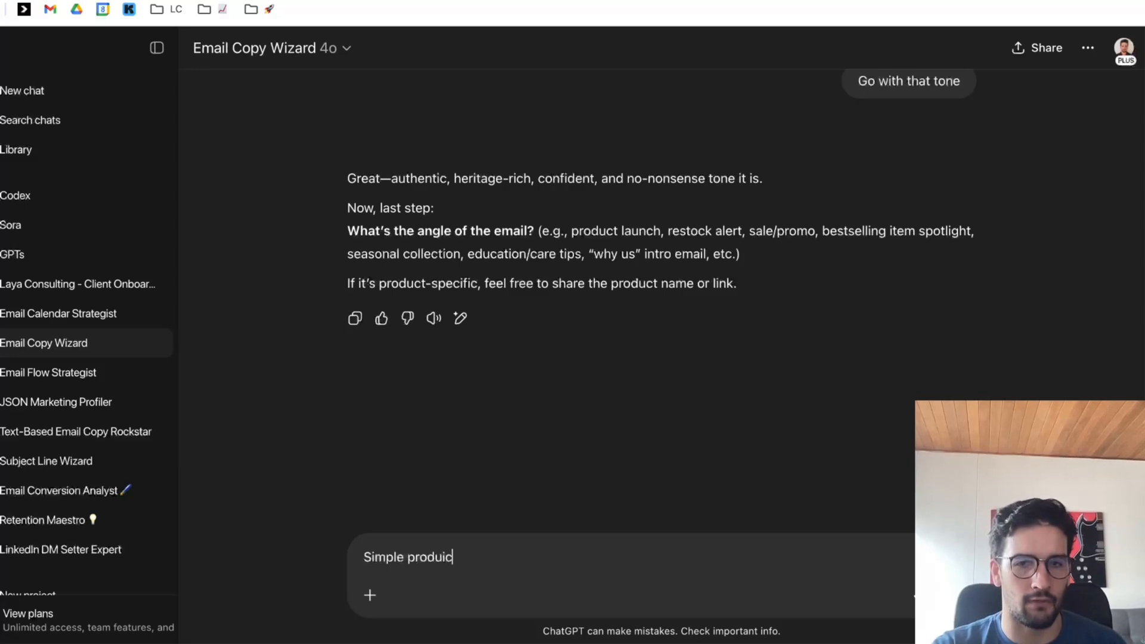
{"action": "key", "text": "BackSpace"}
{"action": "key", "text": "BackSpace"}
{"action": "type", "text": "ct fea"}
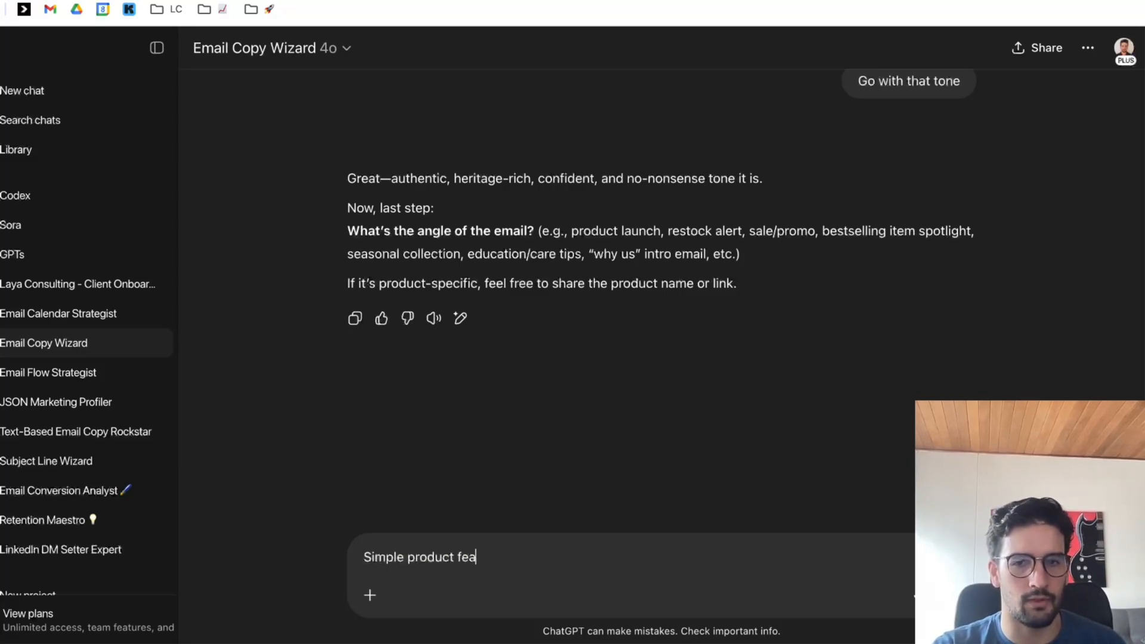
{"action": "type", "text": "ture of this product:"}
{"action": "key", "text": "shift+Return"}
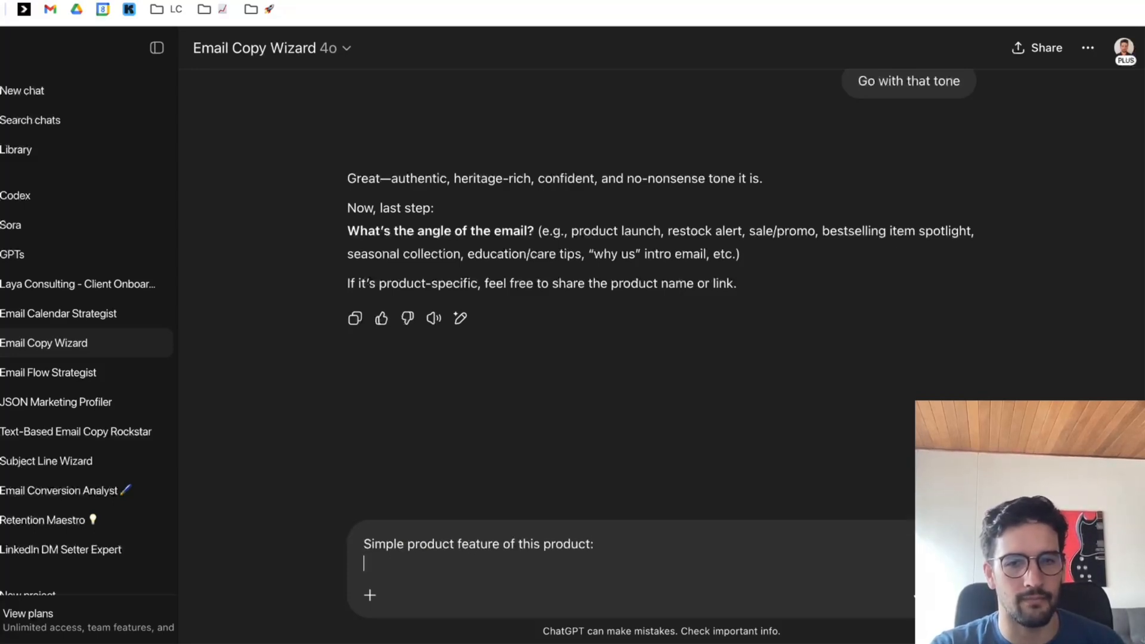
Add "Product name: WWII Cape Buffalo G-1 Jacket with Vintage Collar" to the reply, copying the name from the product page.
{"action": "left_click", "coordinate": [400, 0]}
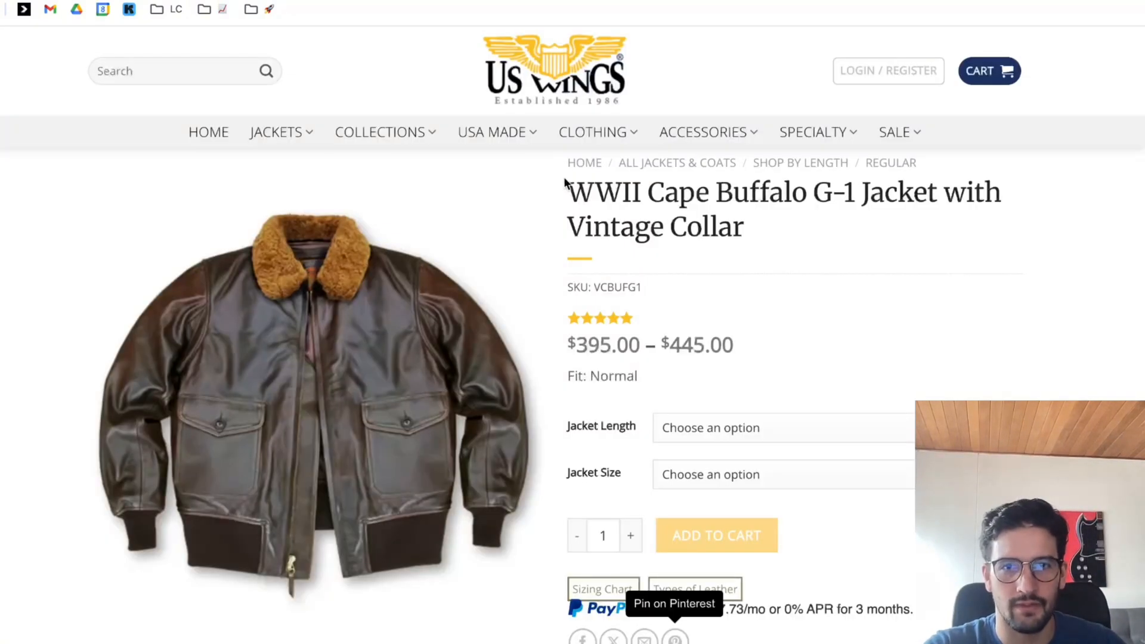
{"action": "left_click_drag", "start_coordinate": [564, 180], "coordinate": [780, 260]}
{"action": "key", "text": "ctrl+c"}
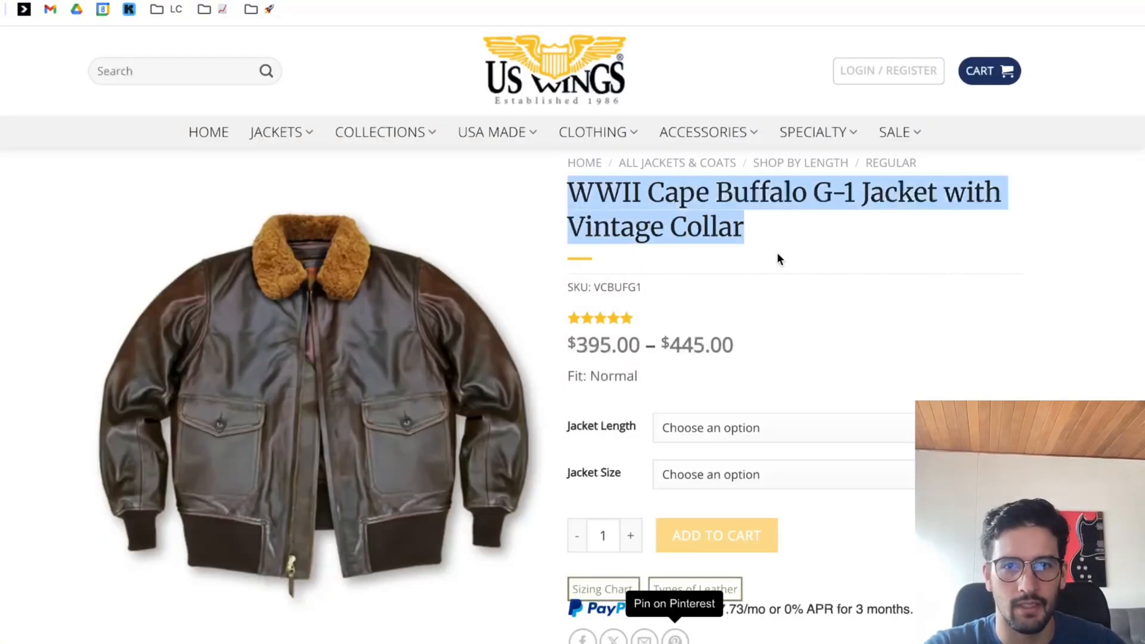
{"action": "left_click", "coordinate": [572, 0]}
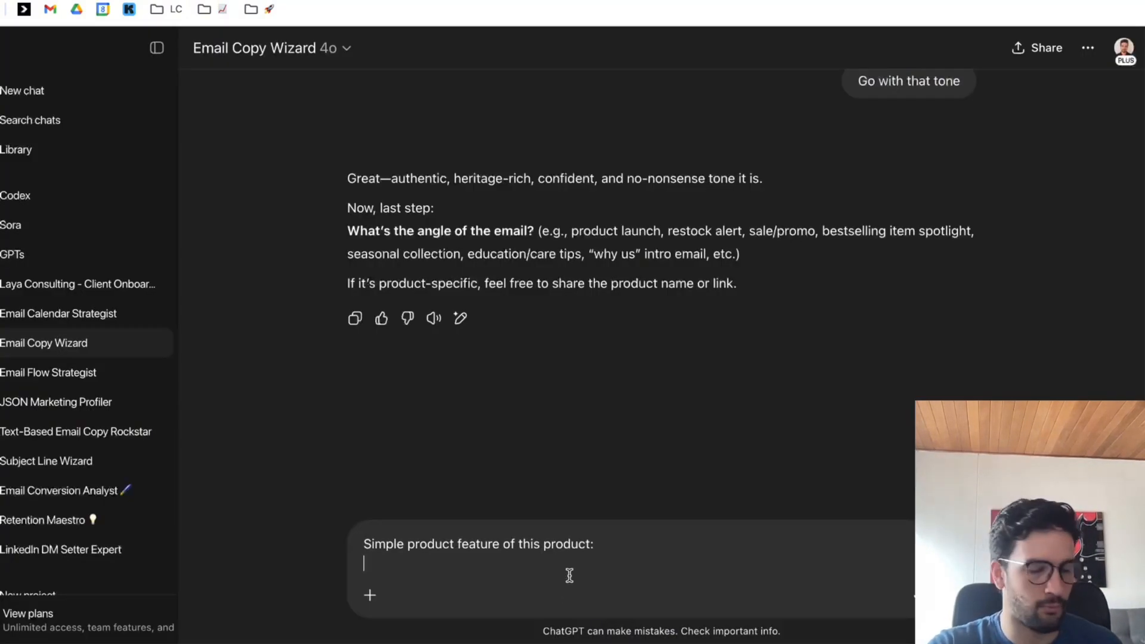
{"action": "type", "text": "Product name:"}
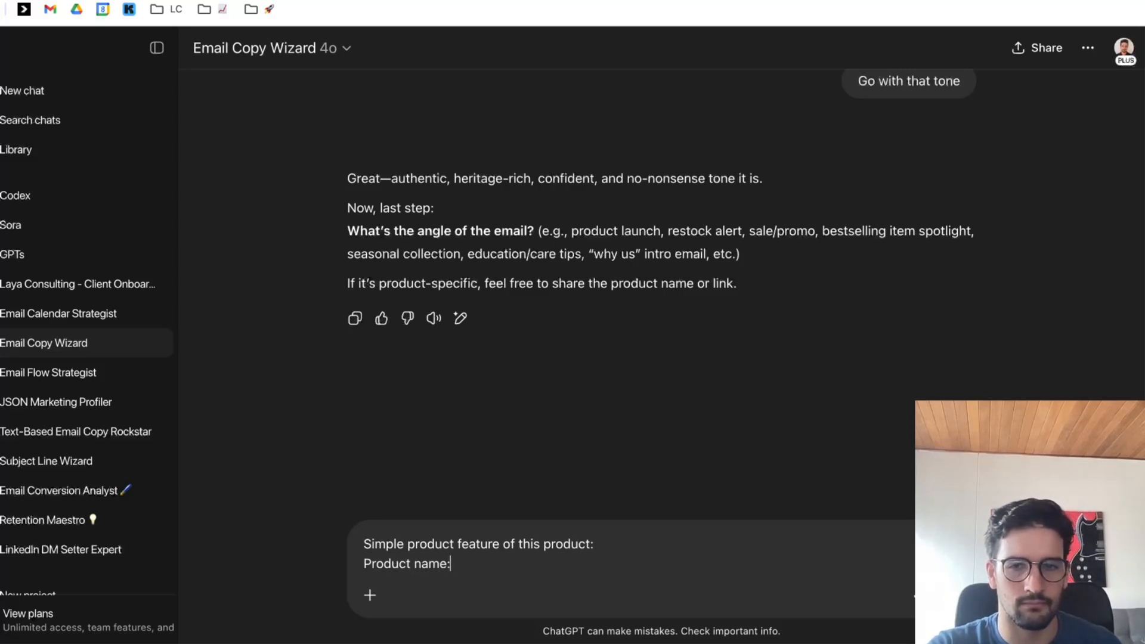
{"action": "key", "text": "ctrl+v"}
{"action": "key", "text": "shift+Return"}
{"action": "key", "text": "shift+Return"}
Add the label "Product description:" below the product name in the reply and return to the jacket's product page.
{"action": "type", "text": "Produc"}
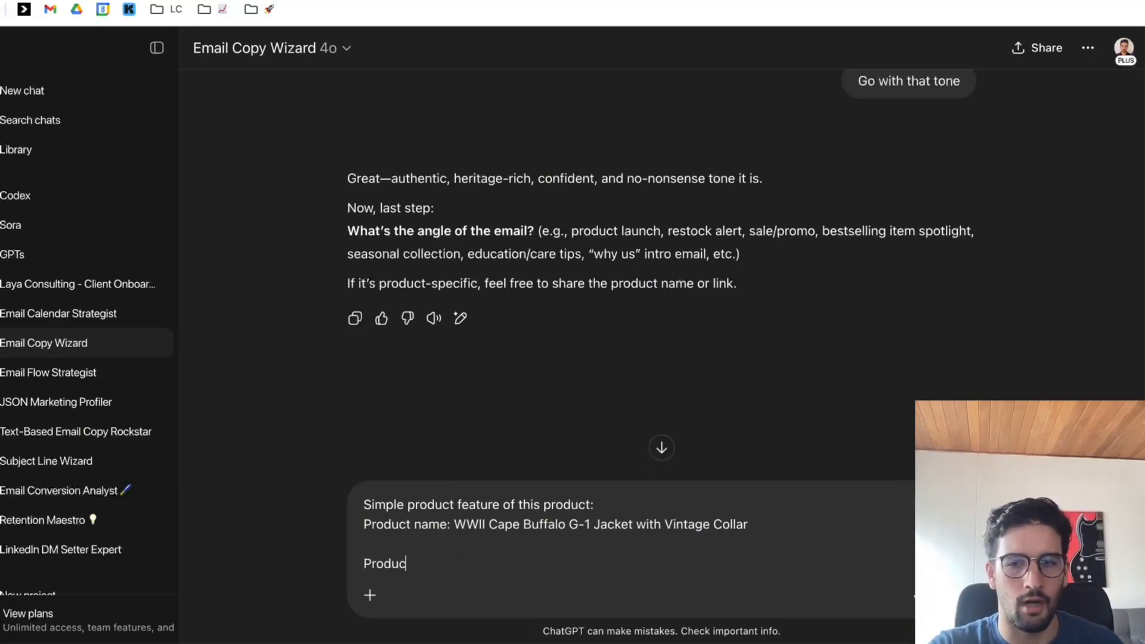
{"action": "type", "text": "t description:"}
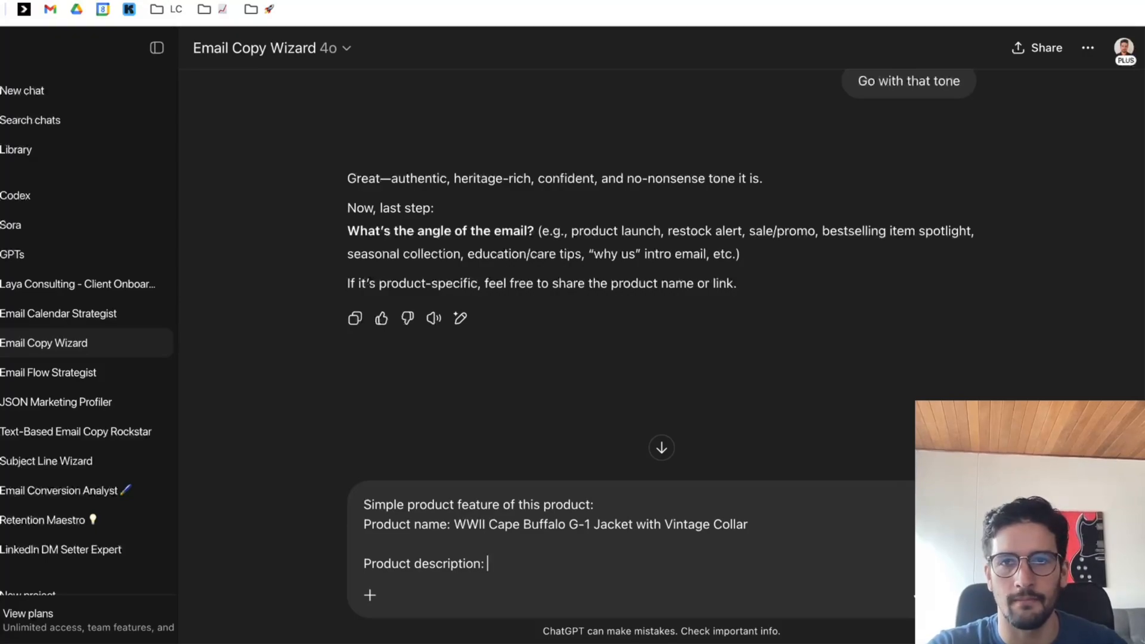
{"action": "key", "text": "ctrl+Tab"}
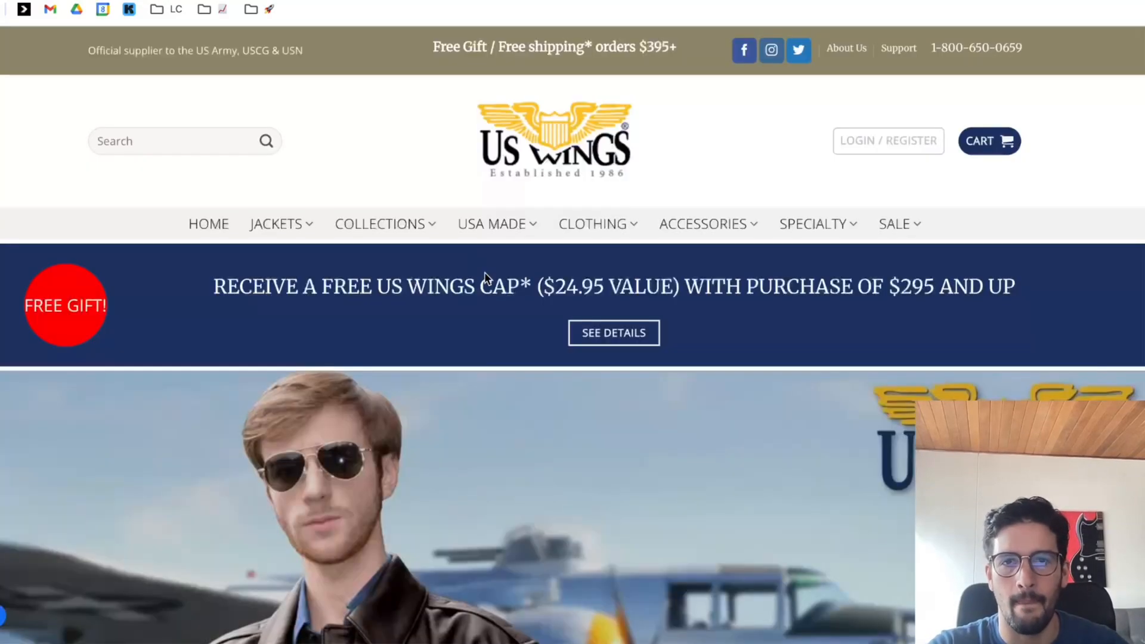
{"action": "scroll", "coordinate": [479, 313], "scroll_direction": "down", "scroll_amount": 10}
{"action": "scroll", "coordinate": [407, 349], "scroll_direction": "up", "scroll_amount": 6}
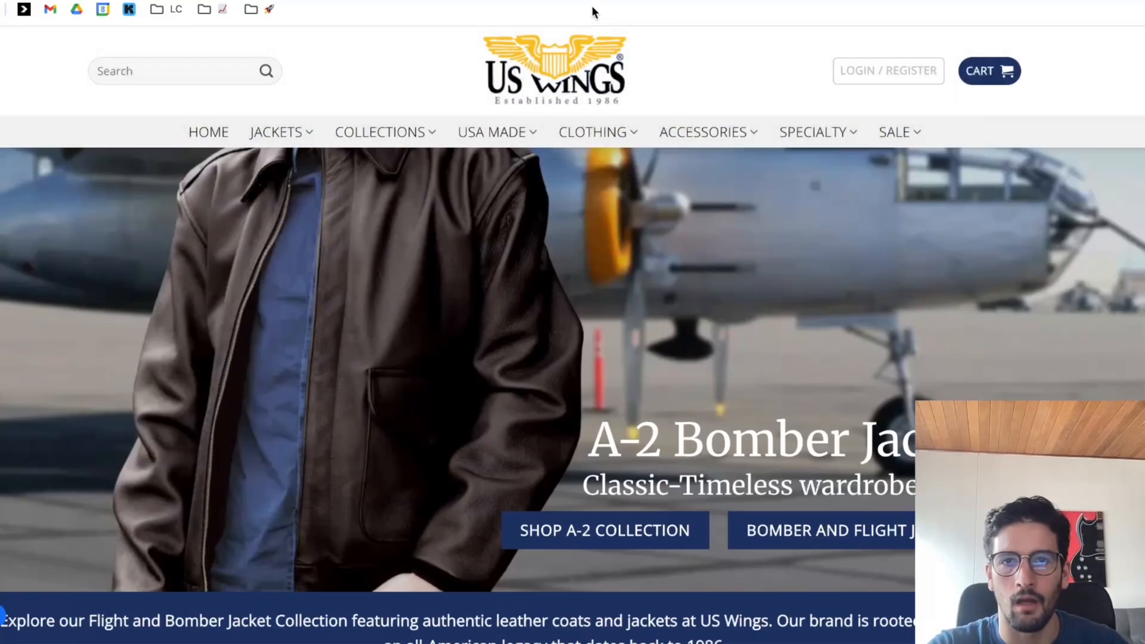
{"action": "left_click", "coordinate": [594, 1]}
{"action": "scroll", "coordinate": [771, 328], "scroll_direction": "down", "scroll_amount": 8}
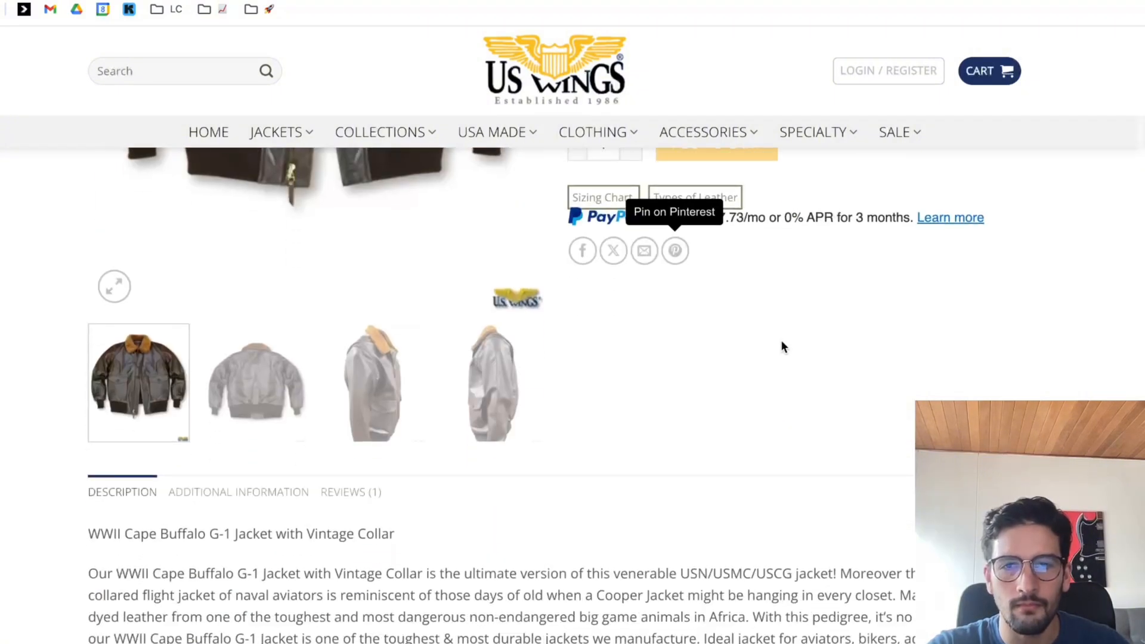
Copy the jacket's description and feature details from the product page and return to the Email Copy Wizard chat.
{"action": "left_click_drag", "start_coordinate": [92, 444], "coordinate": [194, 544]}
{"action": "scroll", "coordinate": [217, 536], "scroll_direction": "down", "scroll_amount": 10}
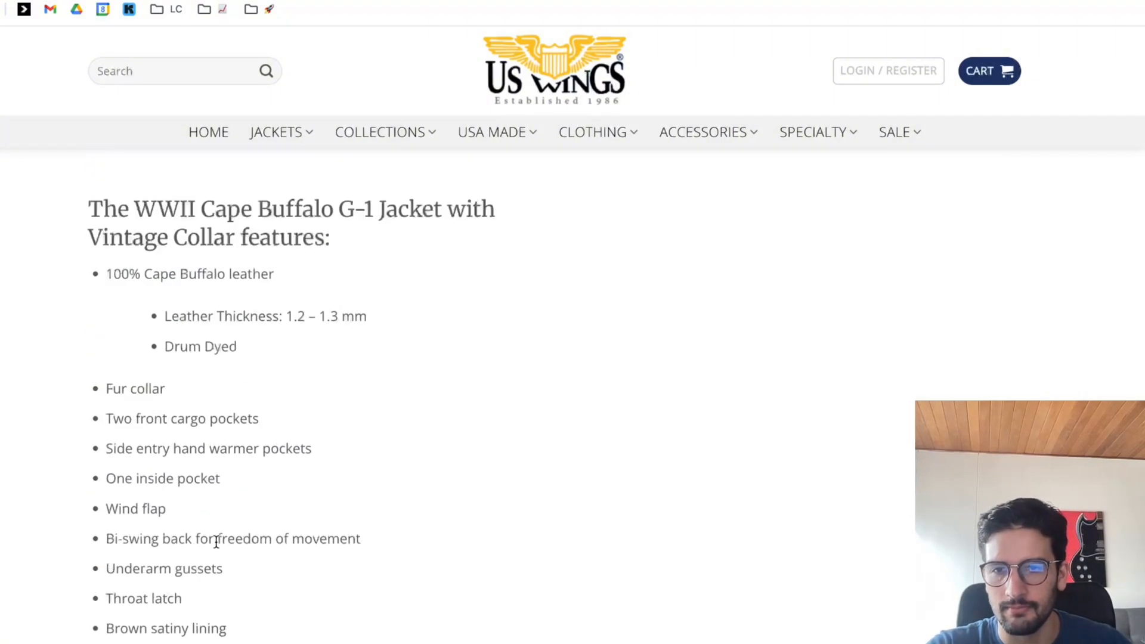
{"action": "scroll", "coordinate": [261, 529], "scroll_direction": "down", "scroll_amount": 4}
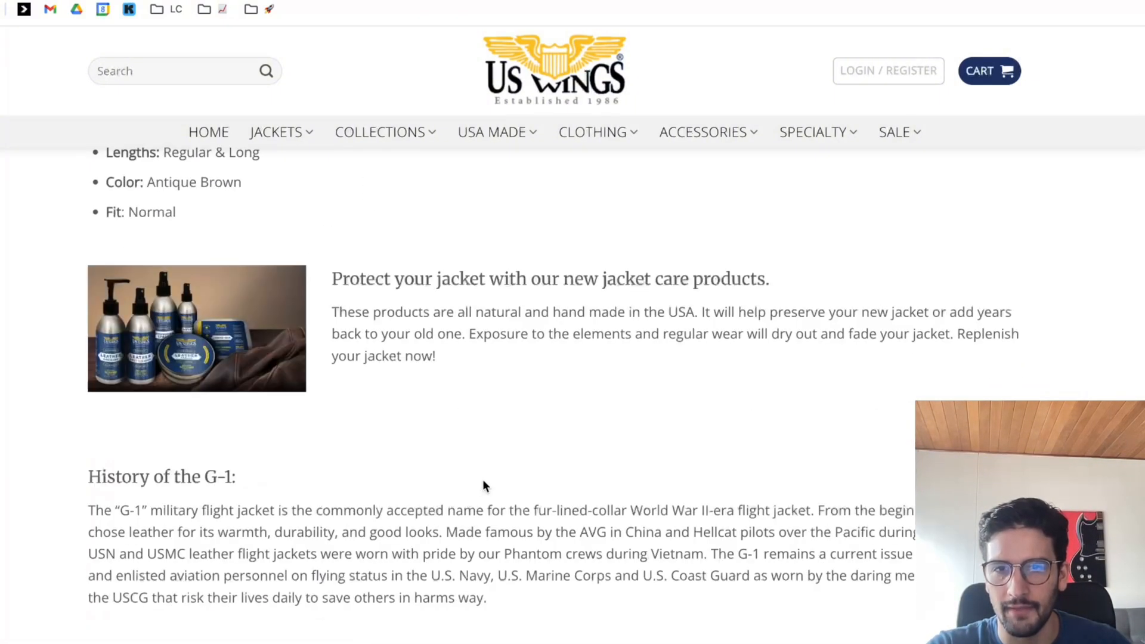
{"action": "scroll", "coordinate": [539, 485], "scroll_direction": "down", "scroll_amount": 5}
{"action": "left_click", "coordinate": [488, 255], "text": "shift"}
{"action": "key", "text": "super+c"}
{"action": "key", "text": "ctrl+Tab"}
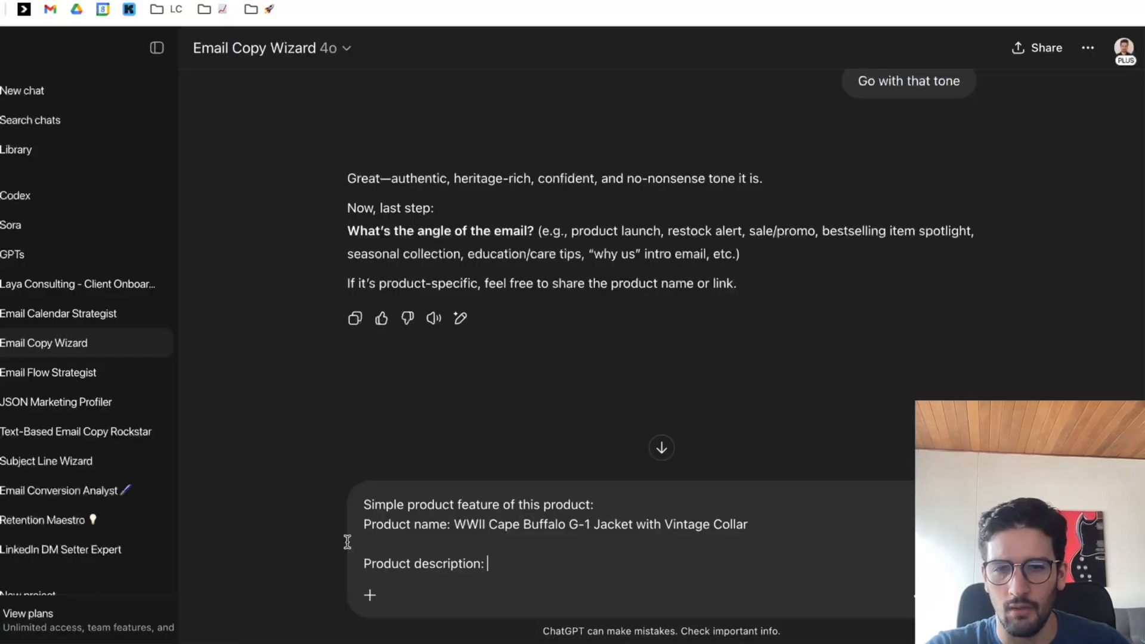
Paste the copied product text below the "Product description:" label, leaving a blank line between them.
{"action": "key", "text": "shift+Return"}
{"action": "key", "text": "shift+Return"}
{"action": "key", "text": "super+v"}
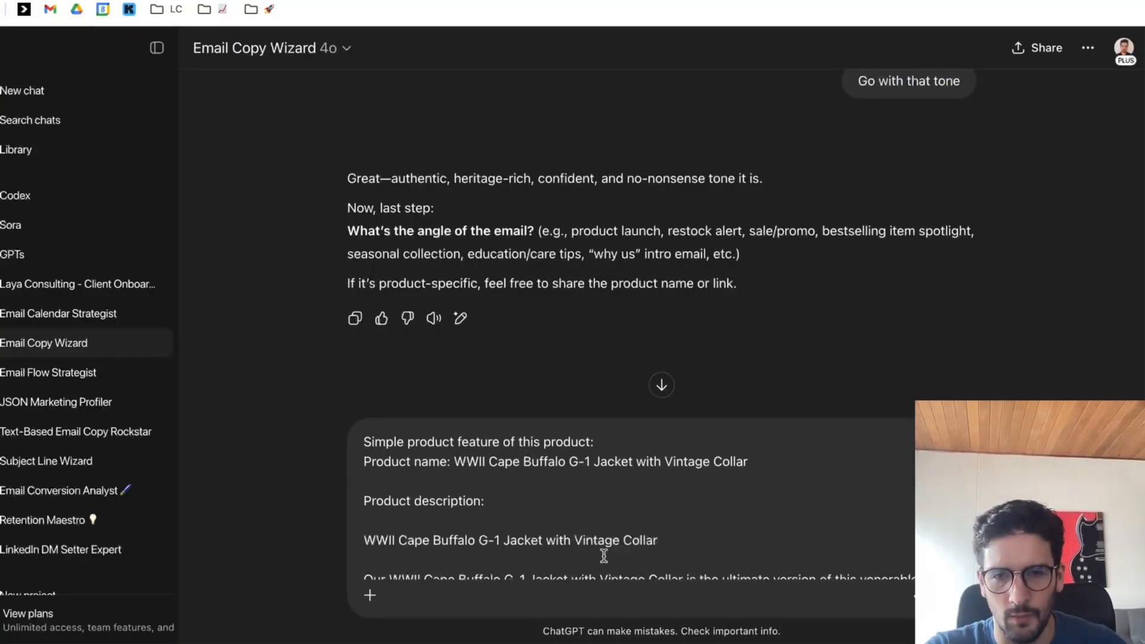
Remove the surplus jacket-care section from the pasted description and send the reply.
{"action": "scroll", "coordinate": [606, 555], "scroll_direction": "down", "scroll_amount": 10}
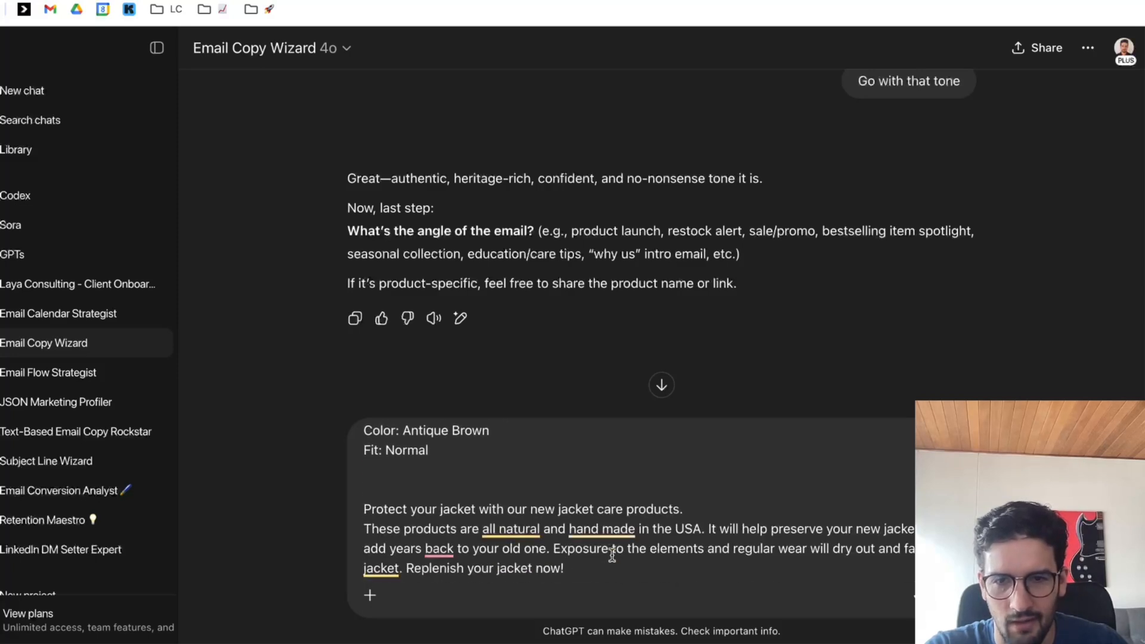
{"action": "left_click", "coordinate": [508, 530]}
{"action": "scroll", "coordinate": [506, 531], "scroll_direction": "up", "scroll_amount": 3}
{"action": "left_click", "coordinate": [392, 535], "text": "shift"}
{"action": "key", "text": "BackSpace"}
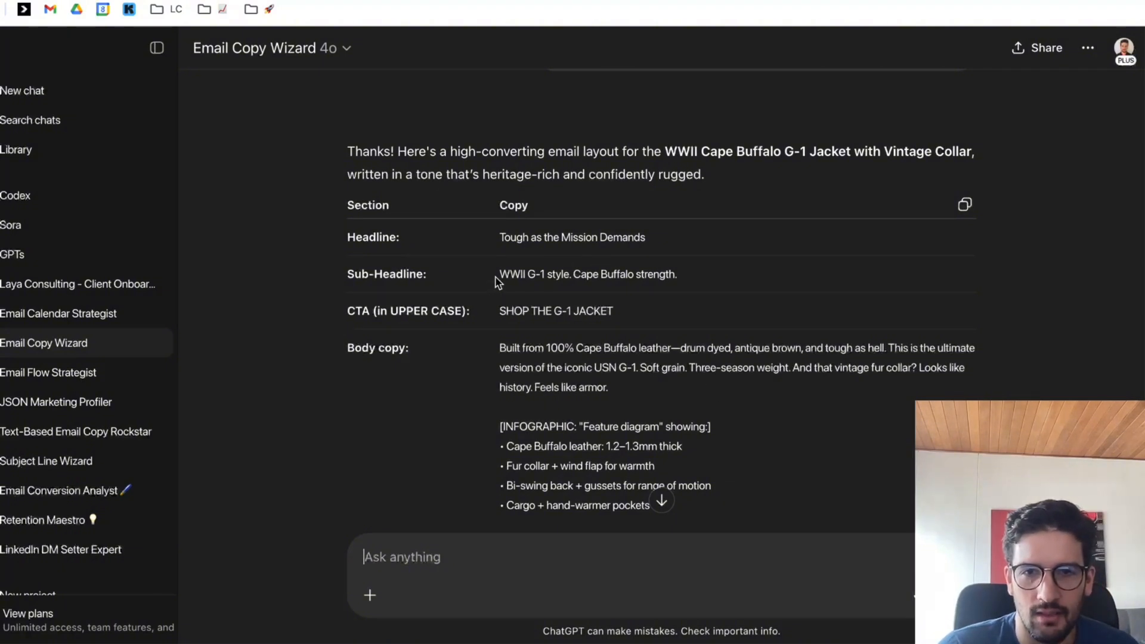
Review the generated email layout, including its sub-headline, call to action, body copy and infographic feature list.
{"action": "left_click_drag", "start_coordinate": [498, 276], "coordinate": [571, 277]}
{"action": "left_click", "coordinate": [680, 298]}
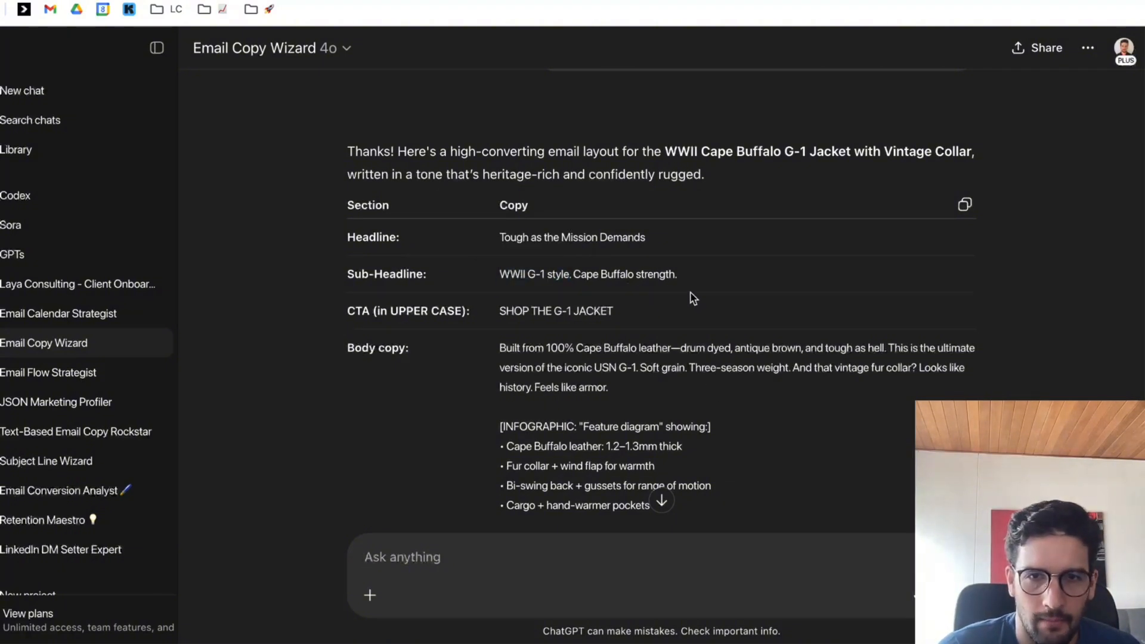
{"action": "left_click_drag", "start_coordinate": [501, 310], "coordinate": [622, 312]}
{"action": "scroll", "coordinate": [692, 322], "scroll_direction": "down", "scroll_amount": 2}
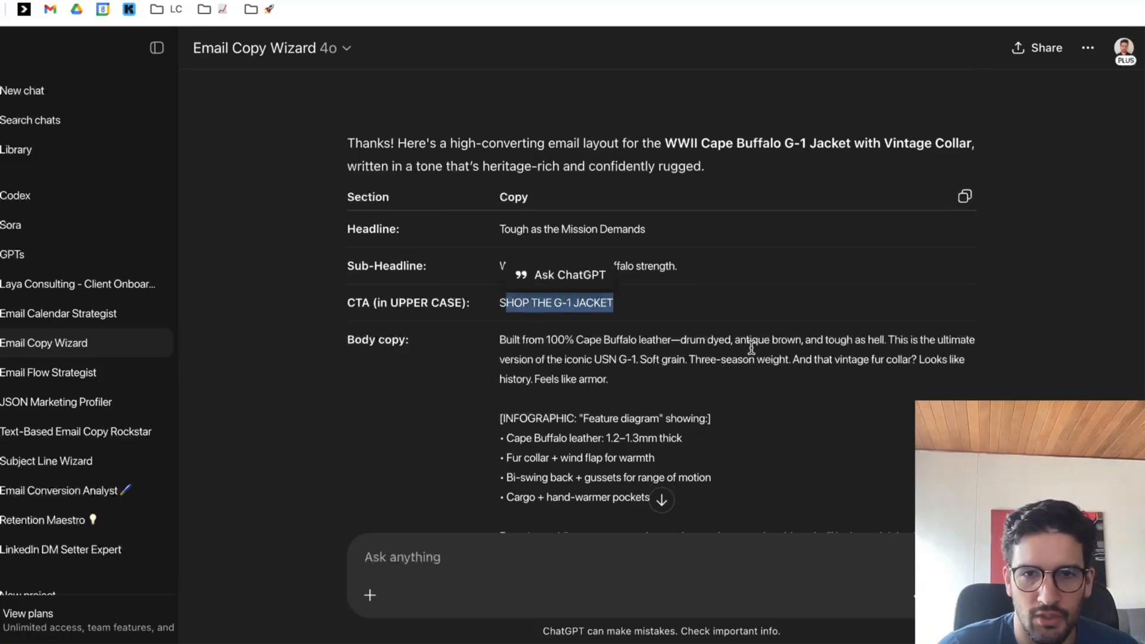
{"action": "left_click", "coordinate": [654, 303]}
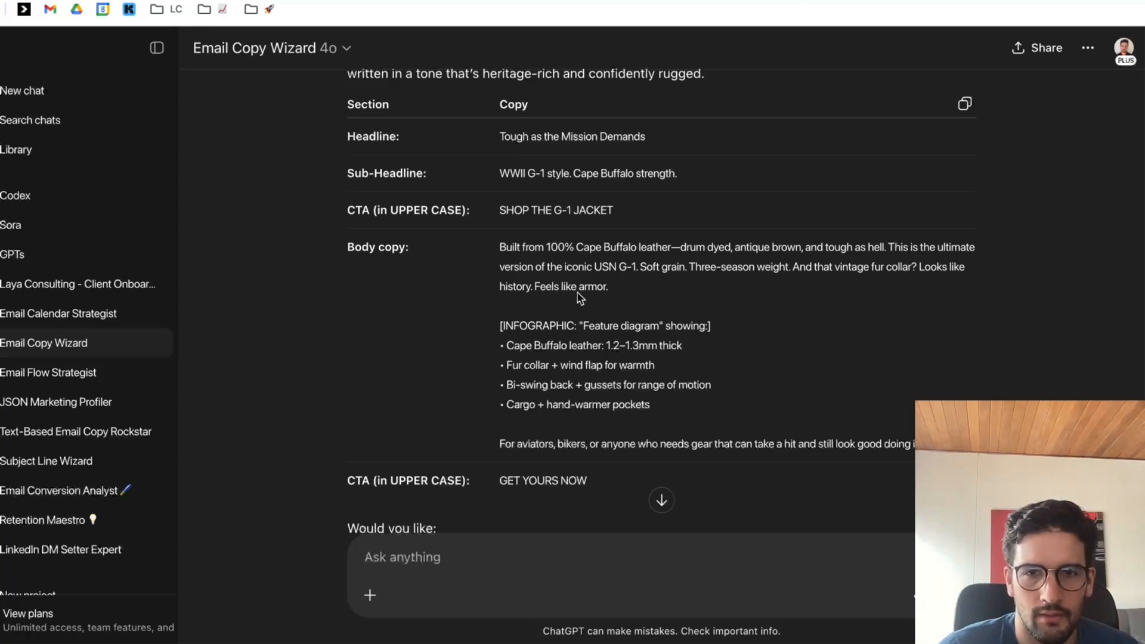
{"action": "left_click_drag", "start_coordinate": [500, 287], "coordinate": [577, 290]}
{"action": "scroll", "coordinate": [591, 298], "scroll_direction": "down", "scroll_amount": 1}
{"action": "left_click", "coordinate": [593, 302]}
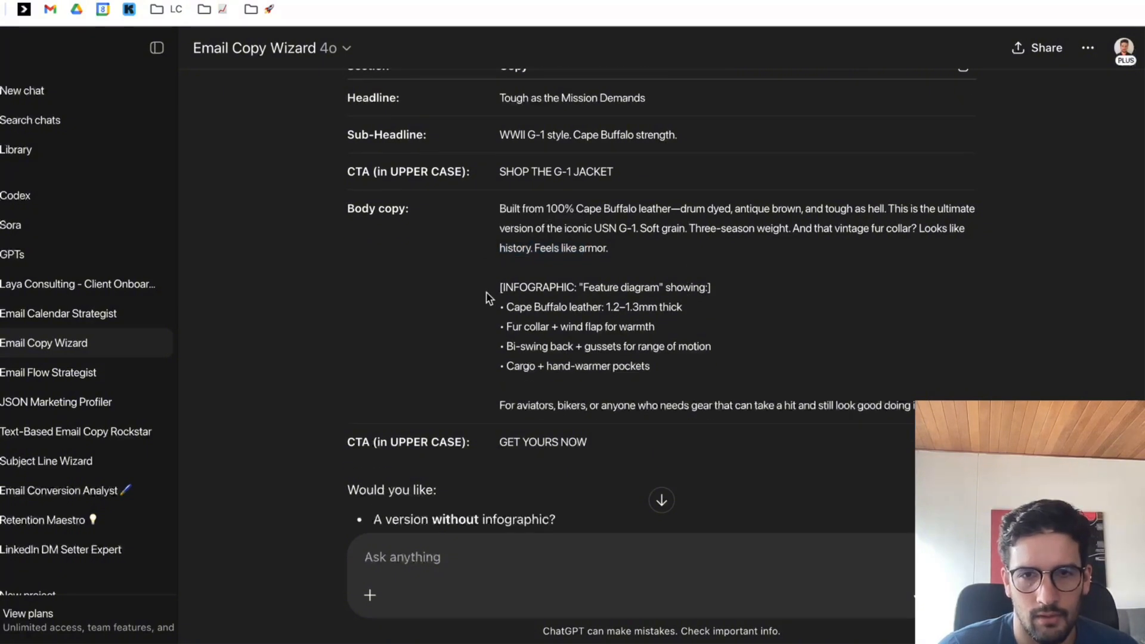
{"action": "left_click", "coordinate": [663, 354]}
{"action": "mouse_move", "coordinate": [489, 298]}
{"action": "left_mouse_down"}
{"action": "mouse_move", "coordinate": [664, 353]}
{"action": "mouse_move", "coordinate": [503, 282]}
{"action": "left_mouse_up"}
{"action": "left_click", "coordinate": [670, 334]}
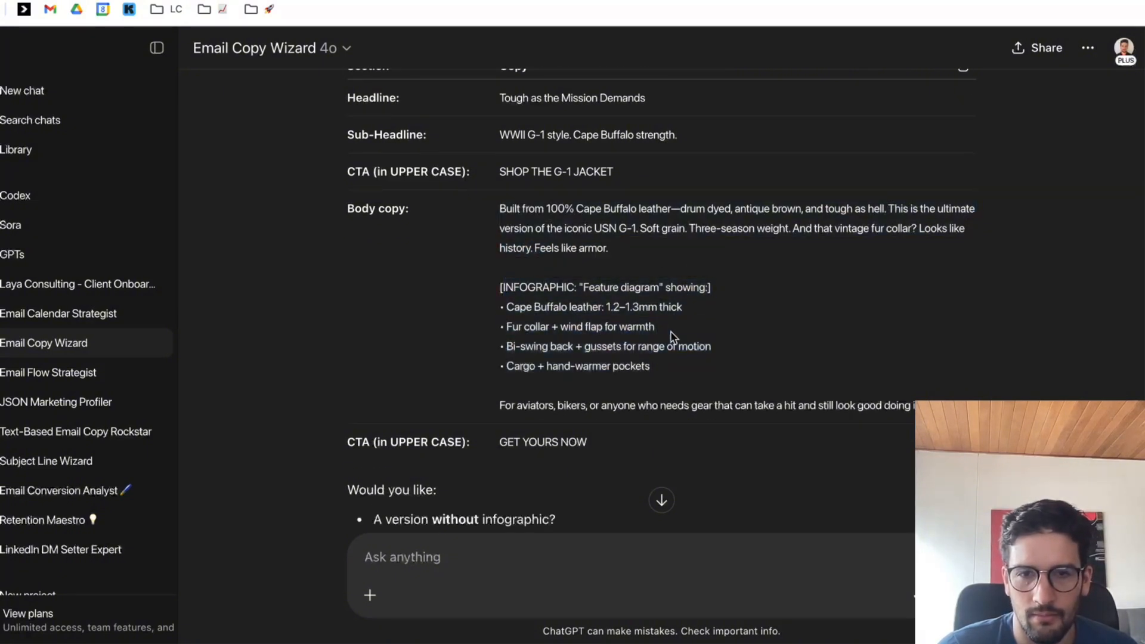
{"action": "scroll", "coordinate": [499, 422], "scroll_direction": "up", "scroll_amount": 1}
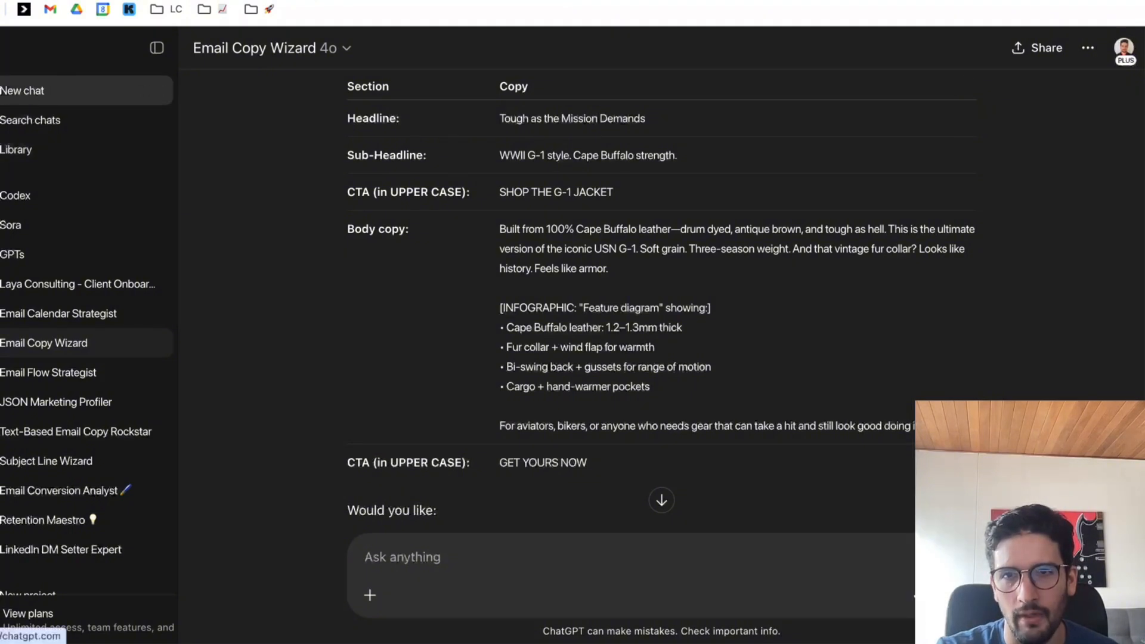
Copy the prompt from the Google Docs document "Ultimate Templated Prompt for Full Email Design", from the Primary Composition paragraph to the end, and switch to a new ChatGPT chat.
{"action": "left_click", "coordinate": [716, 2]}
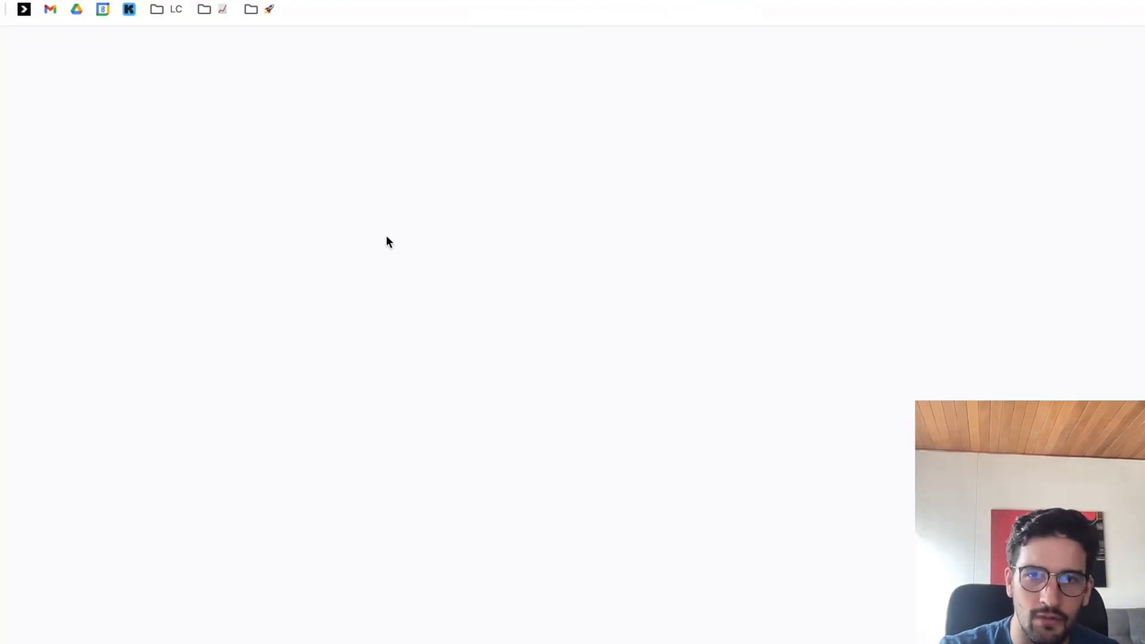
{"action": "scroll", "coordinate": [357, 274], "scroll_direction": "up", "scroll_amount": 15}
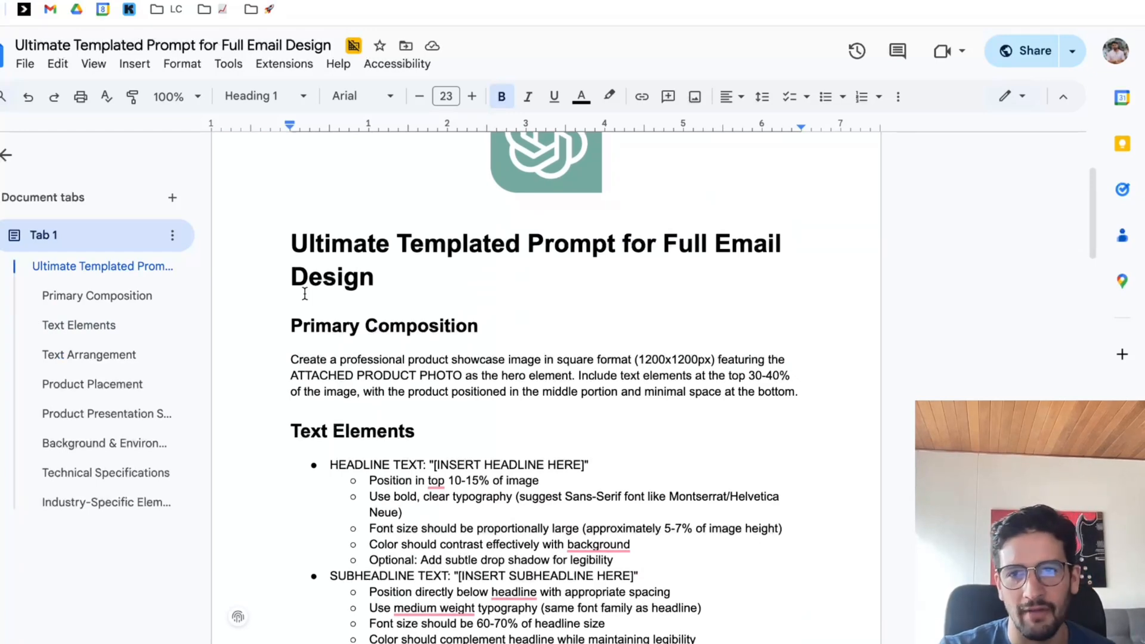
{"action": "key", "text": "Down"}
{"action": "key", "text": "Down"}
{"action": "key", "text": "Up"}
{"action": "key", "text": "Up"}
{"action": "key", "text": "Down"}
{"action": "key", "text": "Down"}
{"action": "key", "text": "Down"}
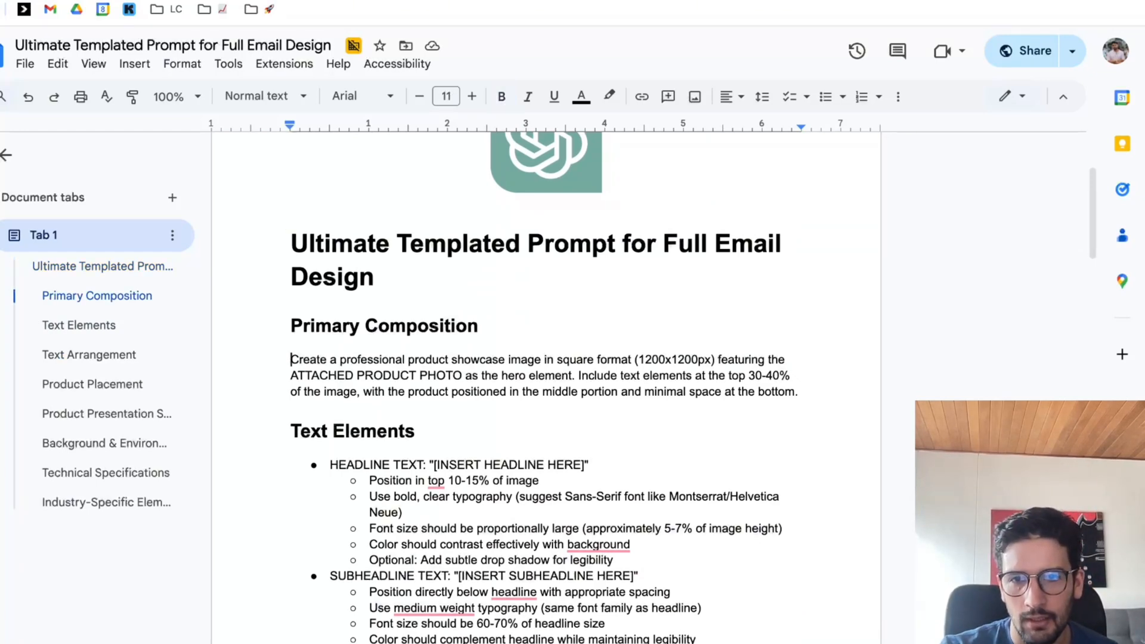
{"action": "key", "text": "ctrl+shift+End"}
{"action": "key", "text": "ctrl+Tab"}
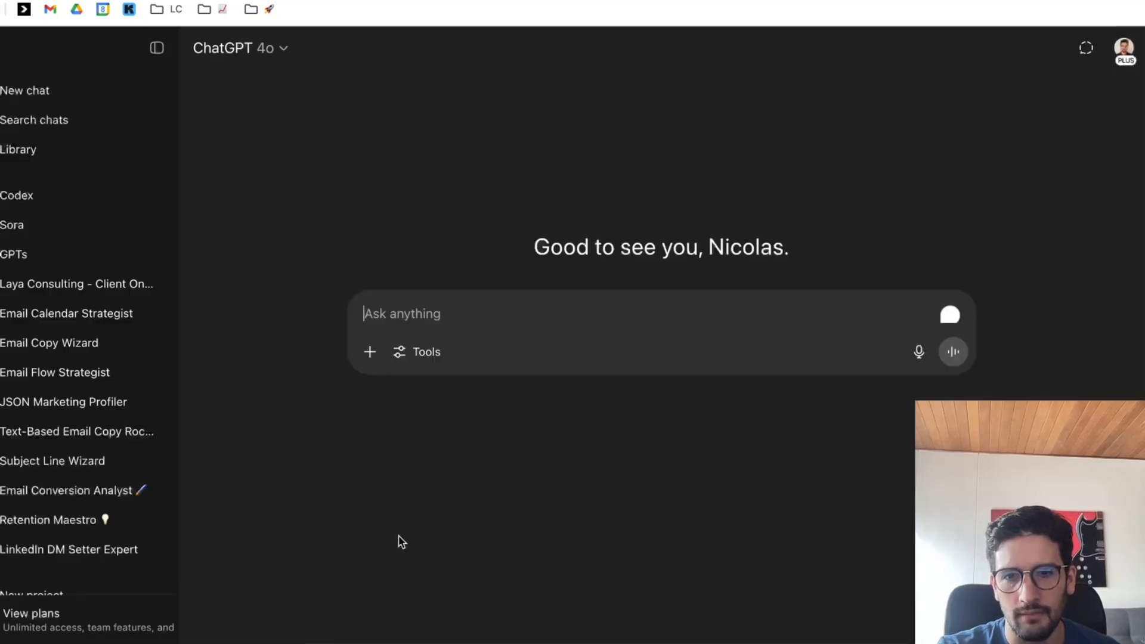
Paste the templated design prompt into the new chat and insert a blank line before "Text Elements".
{"action": "key", "text": "ctrl+v"}
{"action": "scroll", "coordinate": [560, 412], "scroll_direction": "up", "scroll_amount": 20}
{"action": "scroll", "coordinate": [568, 419], "scroll_direction": "up", "scroll_amount": 3}
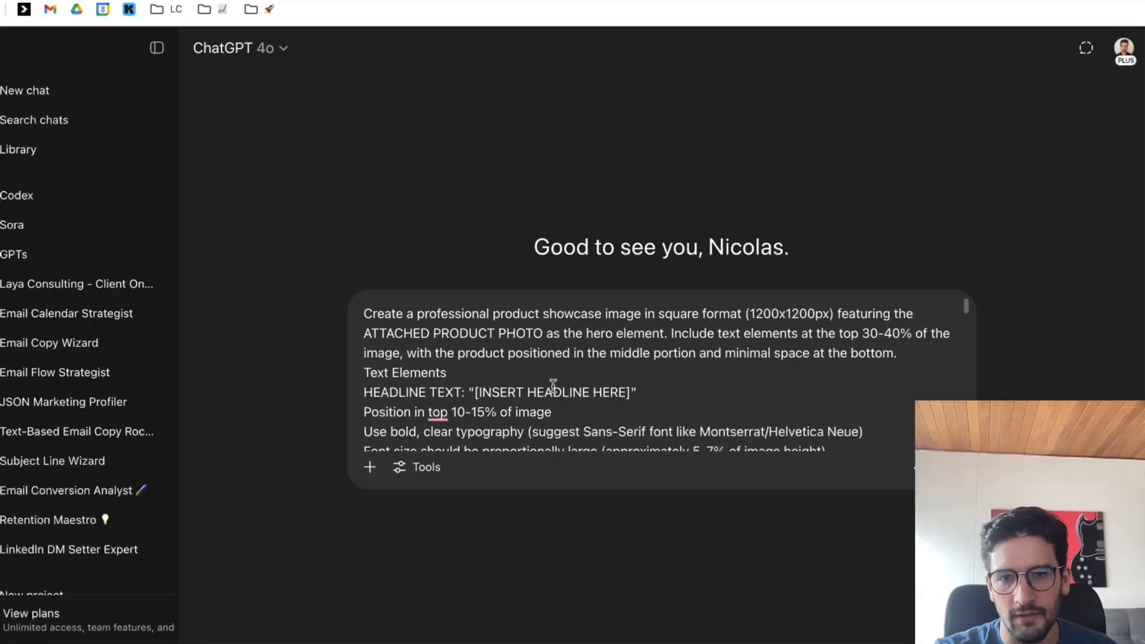
{"action": "left_click", "coordinate": [899, 352]}
{"action": "key", "text": "Return"}
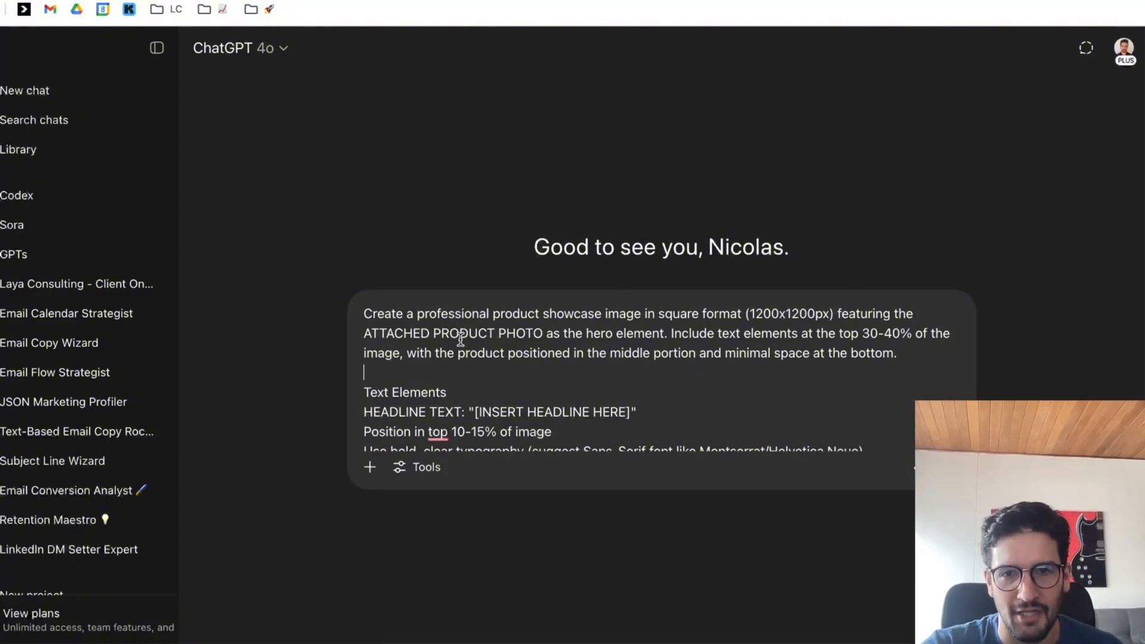
Attach the product photo cooperorigcapebuffaloVCG1-front_500x610.jpeg from the Desktop to the prompt.
{"action": "left_click", "coordinate": [1044, 1]}
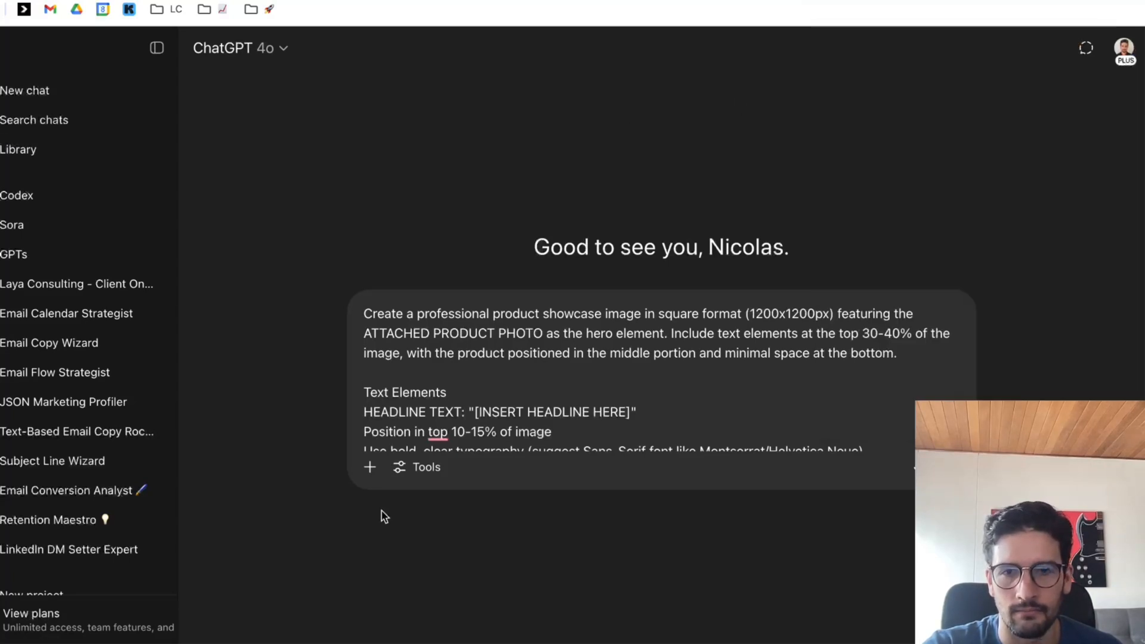
{"action": "left_click", "coordinate": [371, 467]}
{"action": "left_click", "coordinate": [387, 505]}
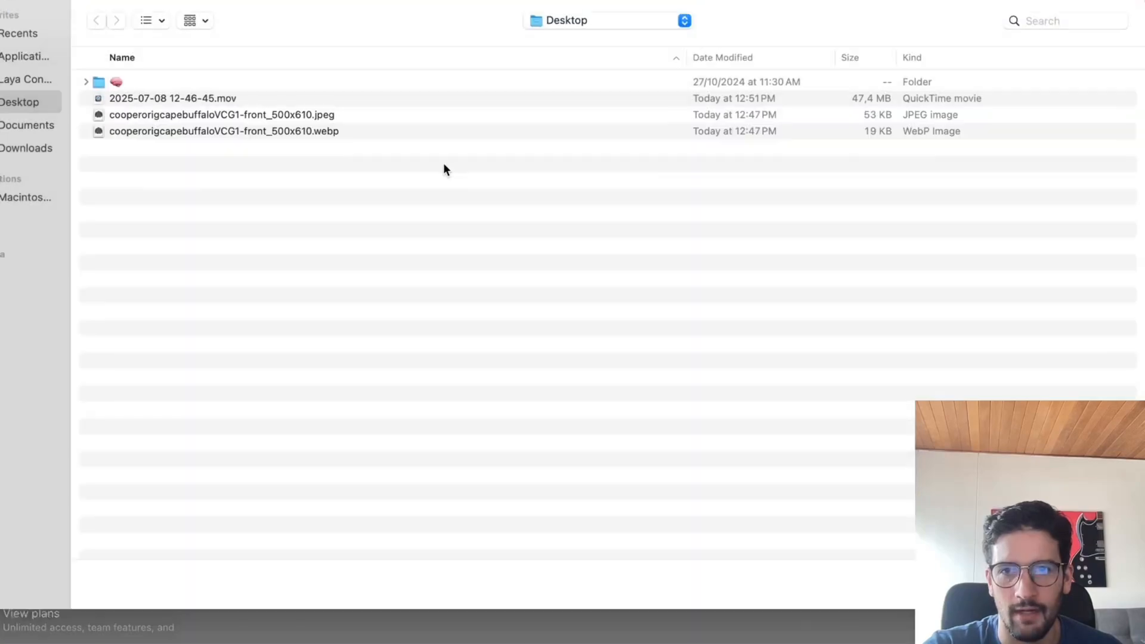
{"action": "double_click", "coordinate": [285, 113]}
Replace the headline placeholder in the prompt with the wizard's headline "Tough as the Mission Demands", without the extra leading space.
{"action": "scroll", "coordinate": [583, 441], "scroll_direction": "down", "scroll_amount": 1}
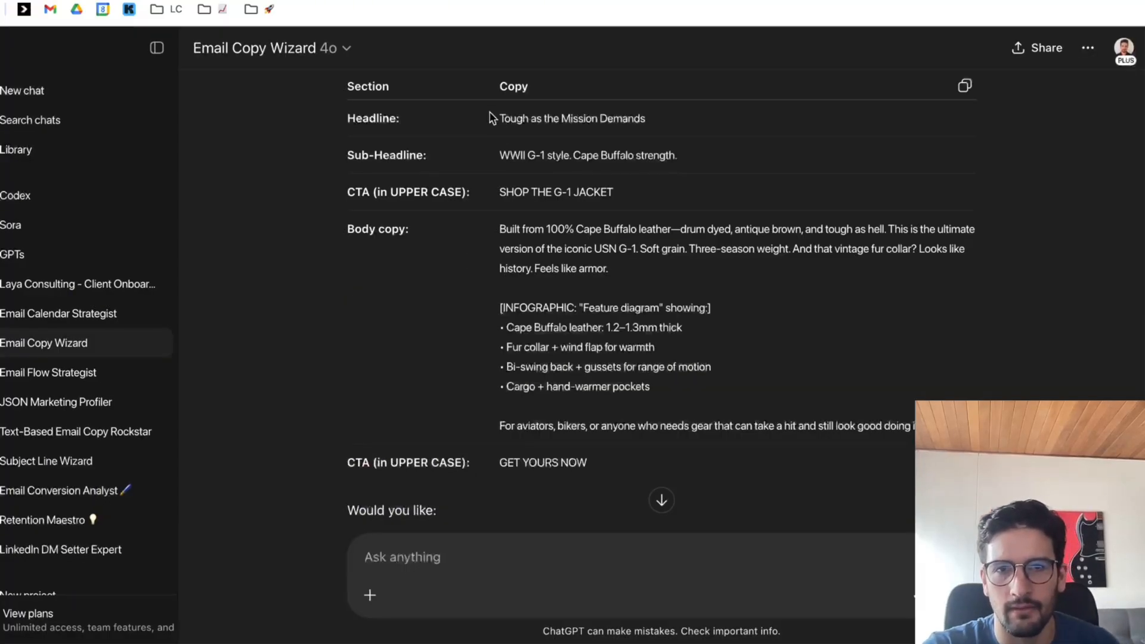
{"action": "left_click_drag", "start_coordinate": [492, 118], "coordinate": [676, 119]}
{"action": "key", "text": "ctrl+c"}
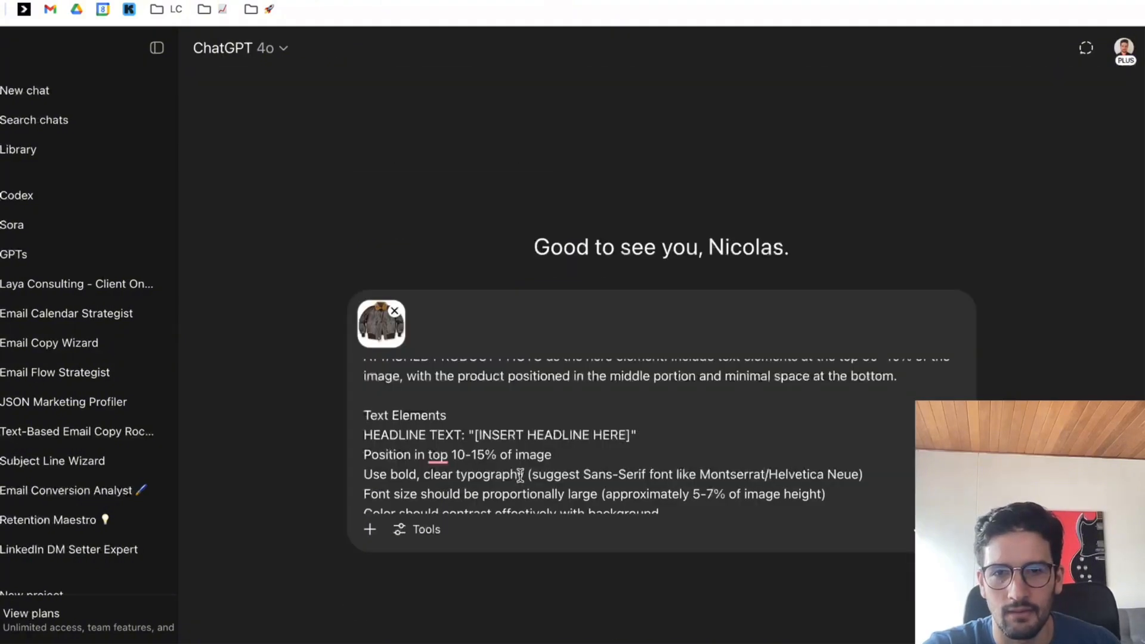
{"action": "left_click_drag", "start_coordinate": [474, 430], "coordinate": [631, 430]}
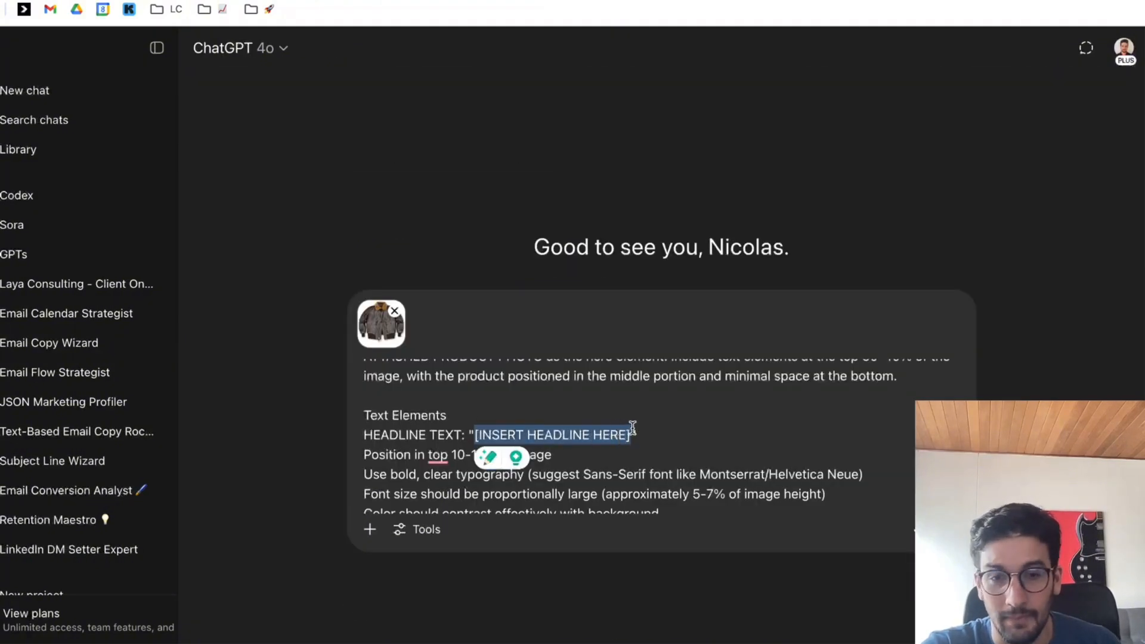
{"action": "key", "text": "ctrl+v"}
{"action": "left_click_drag", "start_coordinate": [481, 435], "coordinate": [476, 434]}
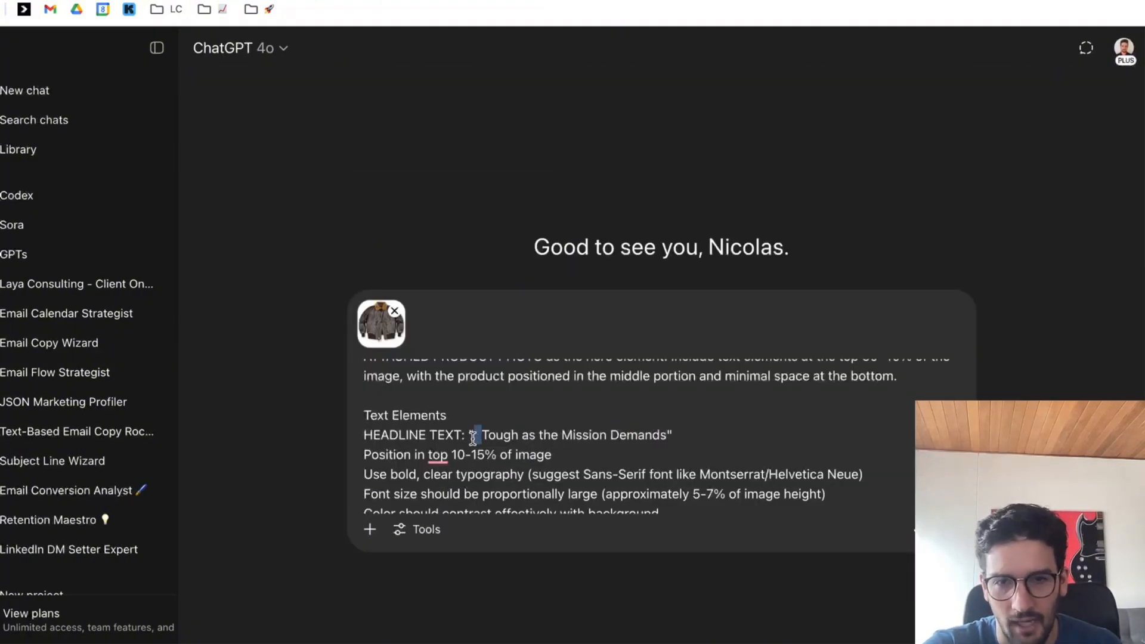
{"action": "key", "text": "BackSpace"}
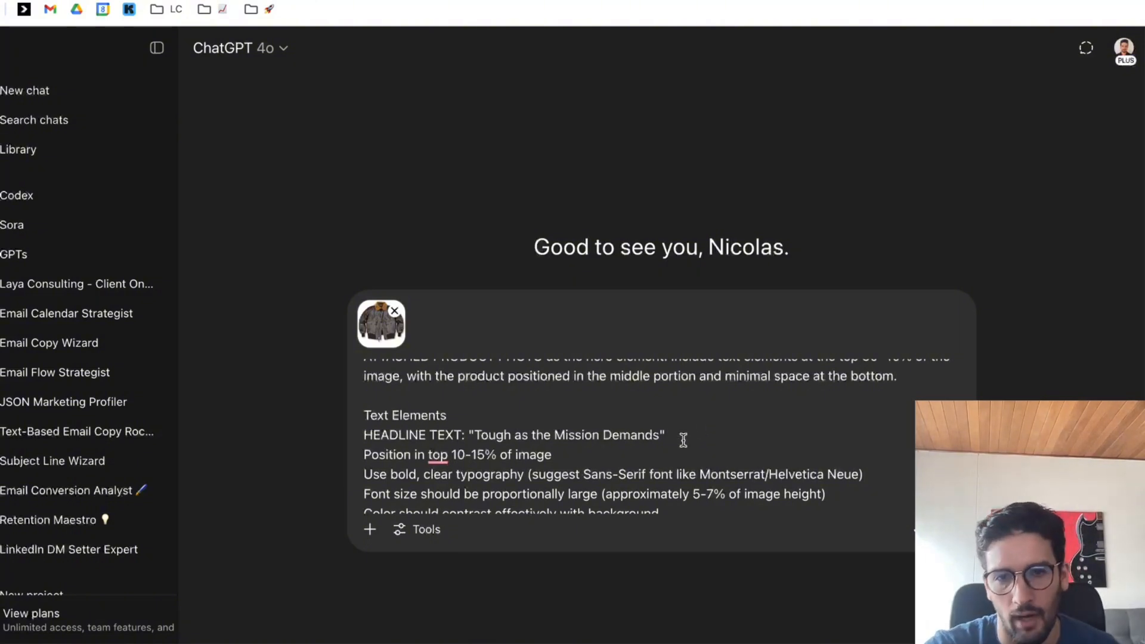
Replace the subheadline placeholder in the prompt with the wizard's sub-headline "WWII G-1 style. Cape Buffalo strength.".
{"action": "scroll", "coordinate": [684, 441], "scroll_direction": "down", "scroll_amount": 5}
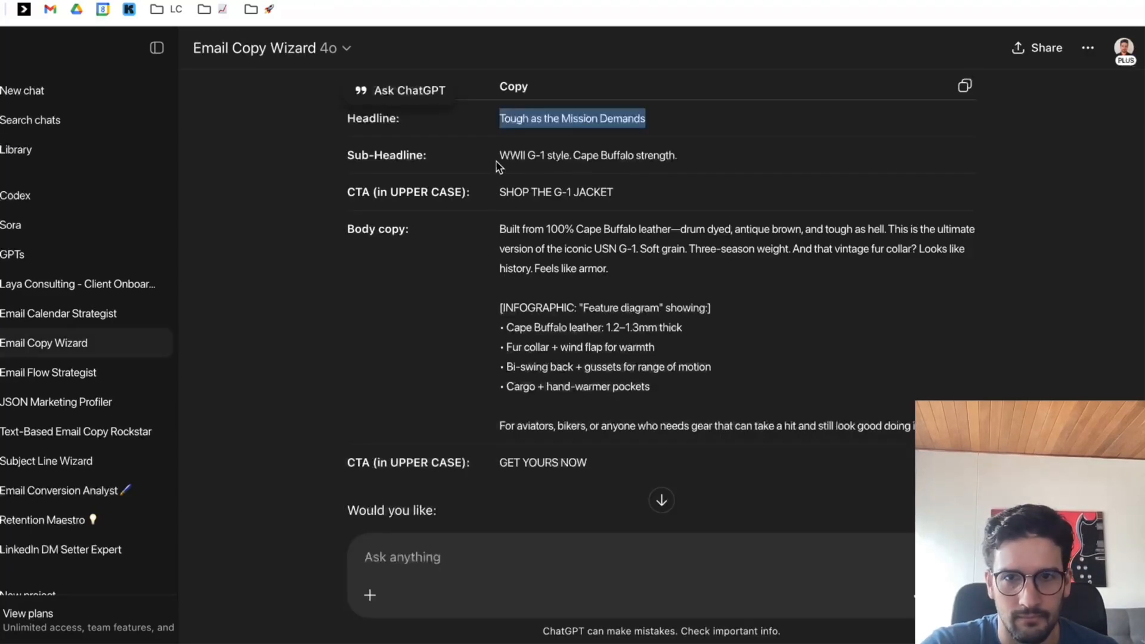
{"action": "left_click_drag", "start_coordinate": [500, 167], "coordinate": [718, 161]}
{"action": "key", "text": "ctrl+c"}
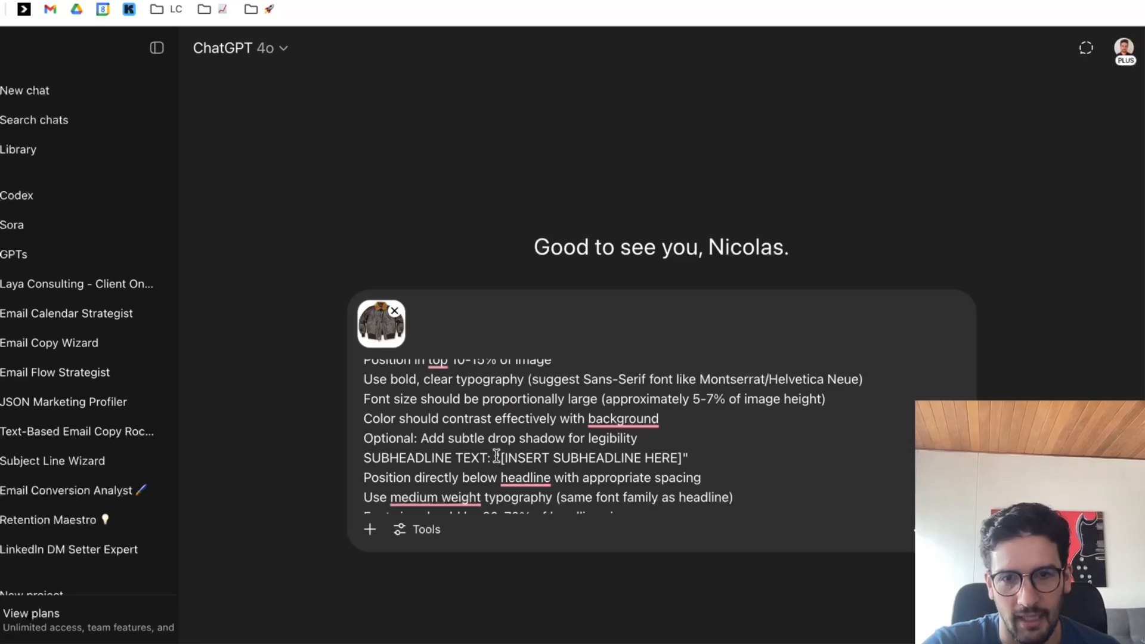
{"action": "left_click_drag", "start_coordinate": [501, 458], "coordinate": [714, 459]}
{"action": "key", "text": "ctrl+v"}
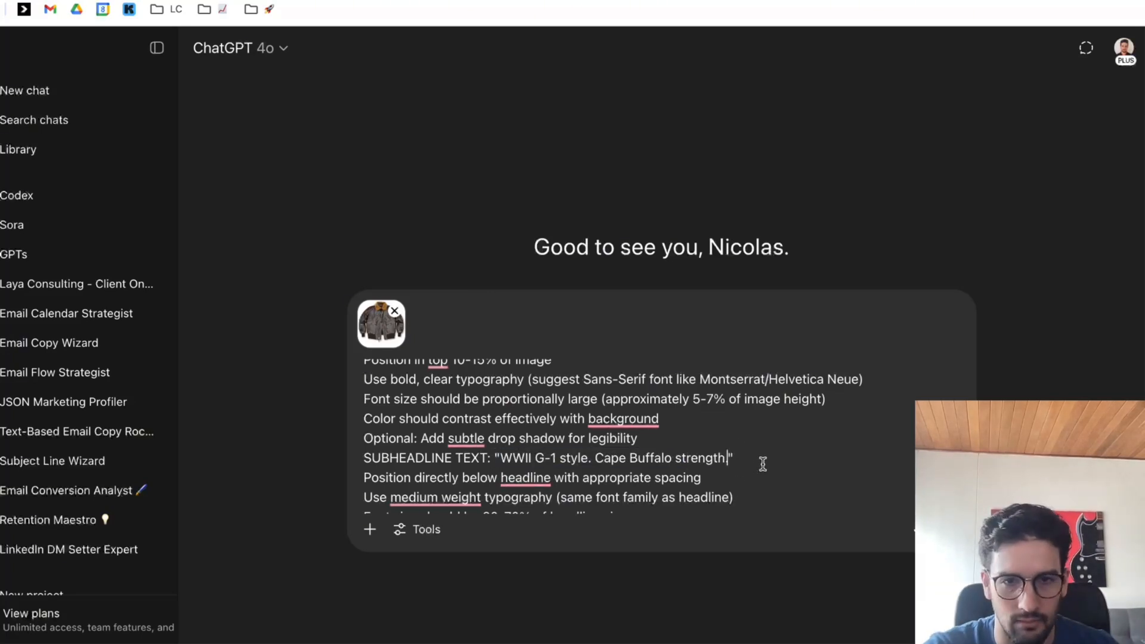
{"action": "scroll", "coordinate": [763, 462], "scroll_direction": "down", "scroll_amount": 1}
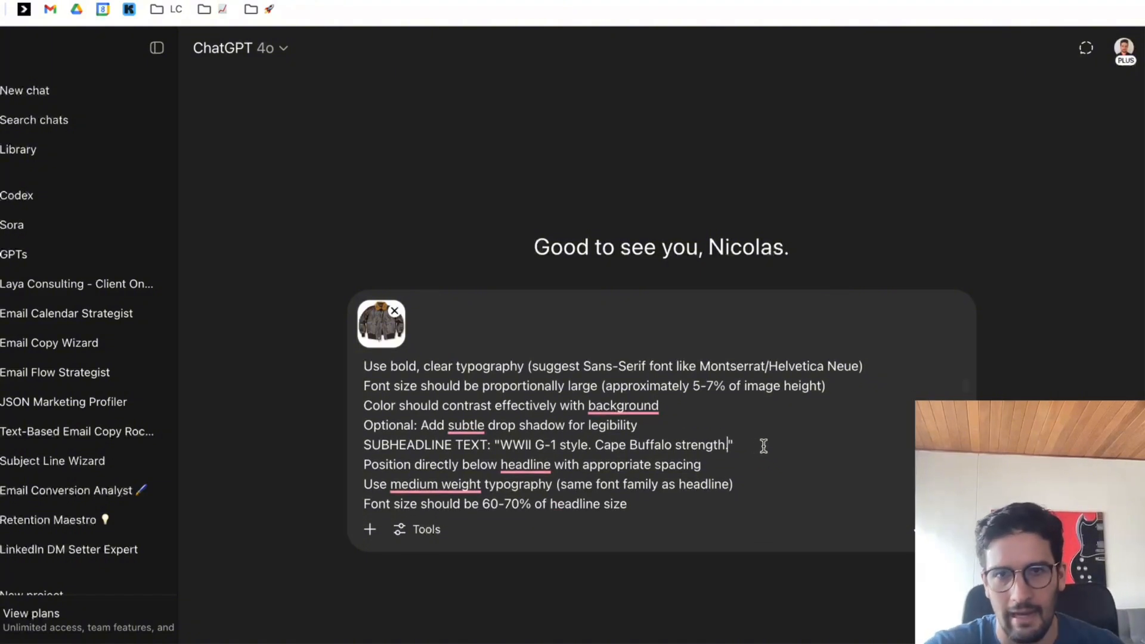
{"action": "scroll", "coordinate": [763, 446], "scroll_direction": "down", "scroll_amount": 5}
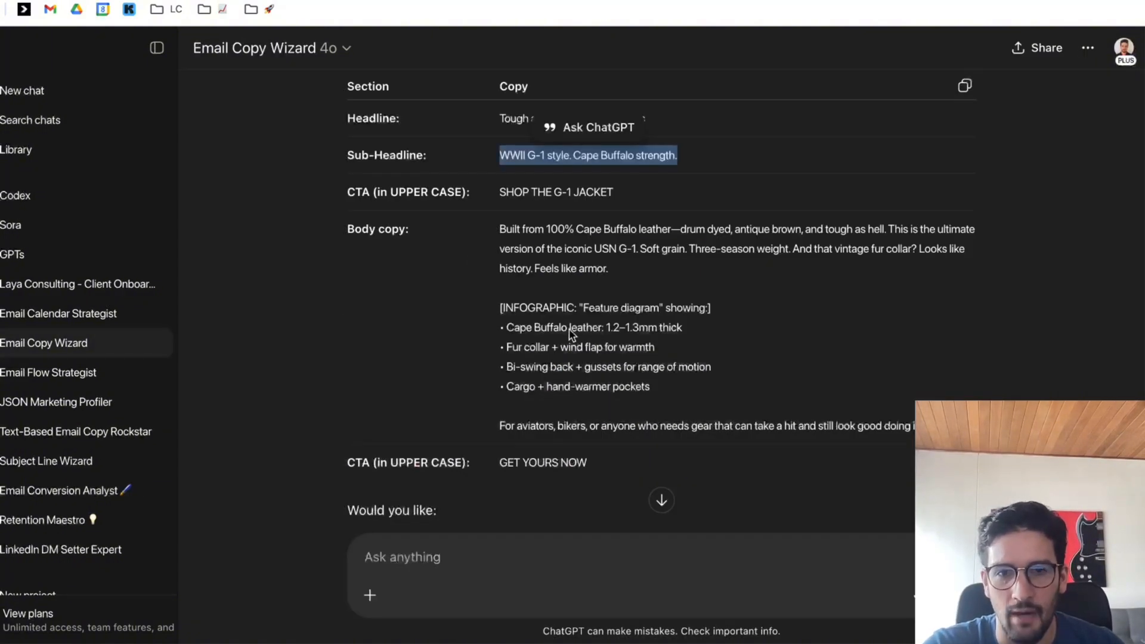
Replace the call-to-action placeholder in the prompt with the wizard's first CTA "SHOP THE G-1 JACKET".
{"action": "left_click_drag", "start_coordinate": [500, 188], "coordinate": [613, 192]}
{"action": "key", "text": "ctrl+c"}
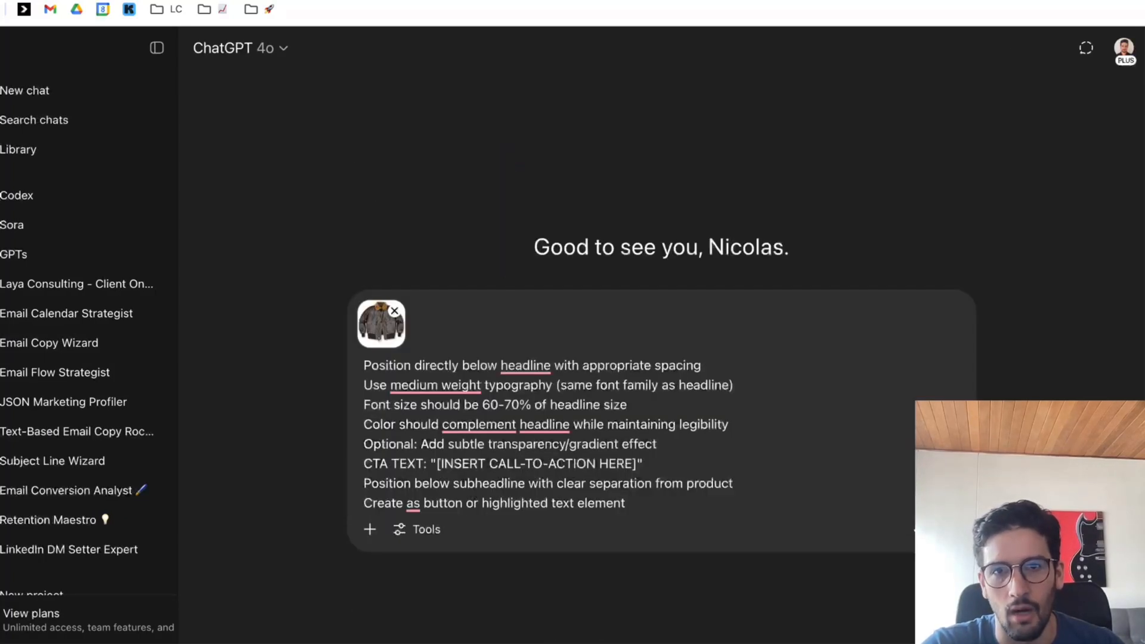
{"action": "left_click_drag", "start_coordinate": [435, 462], "coordinate": [641, 464]}
{"action": "key", "text": "ctrl+v"}
{"action": "scroll", "coordinate": [664, 423], "scroll_direction": "down", "scroll_amount": 5}
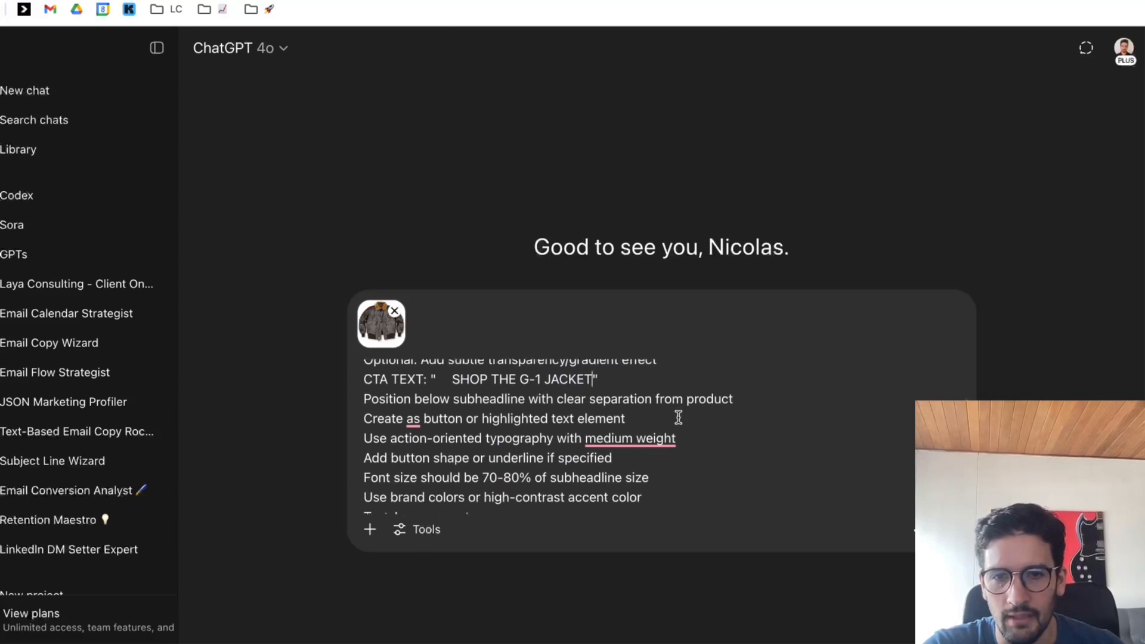
Insert blank lines in the prompt before the "Text Arrangement" and "Product Placement" headings.
{"action": "scroll", "coordinate": [679, 420], "scroll_direction": "down", "scroll_amount": 1}
{"action": "left_click", "coordinate": [677, 406]}
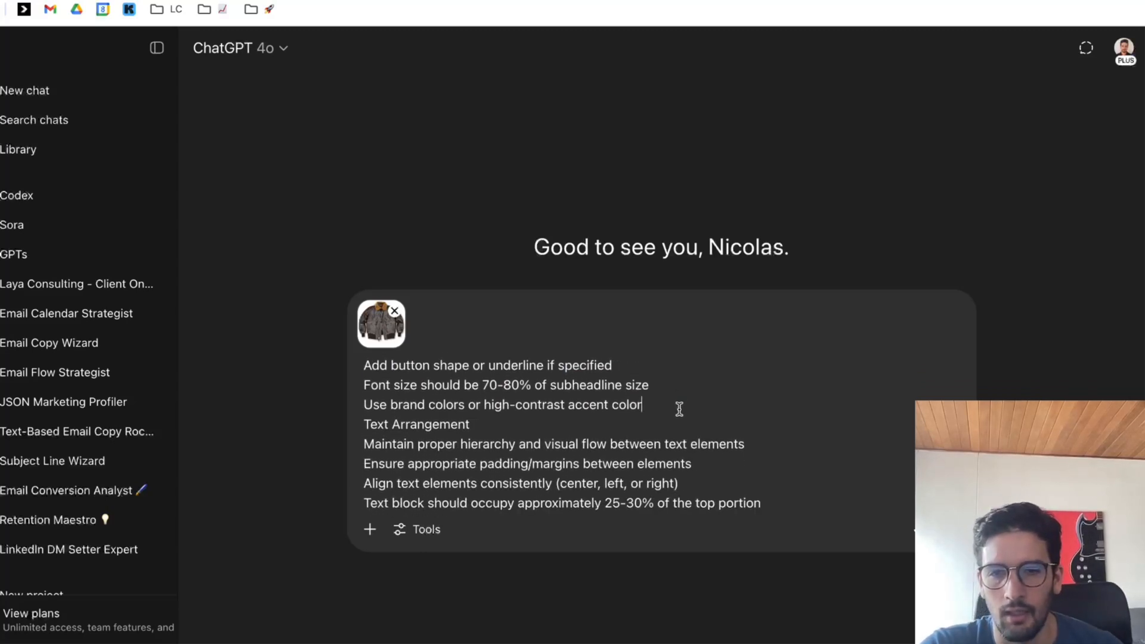
{"action": "key", "text": "Return"}
{"action": "scroll", "coordinate": [692, 412], "scroll_direction": "down", "scroll_amount": 5}
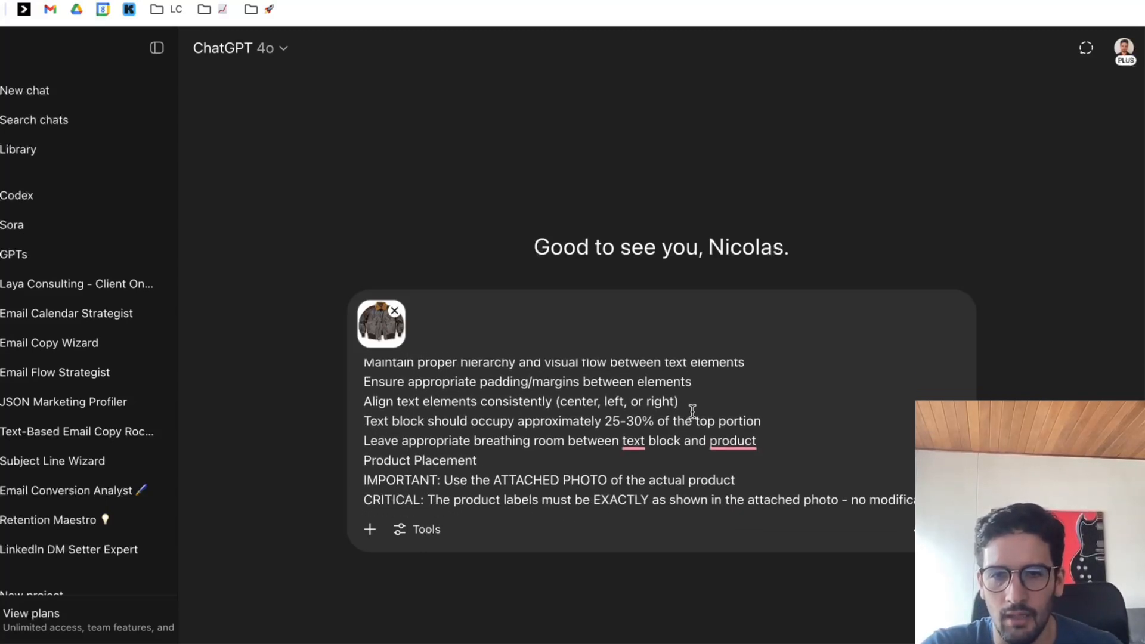
{"action": "left_click", "coordinate": [770, 440]}
{"action": "key", "text": "Return"}
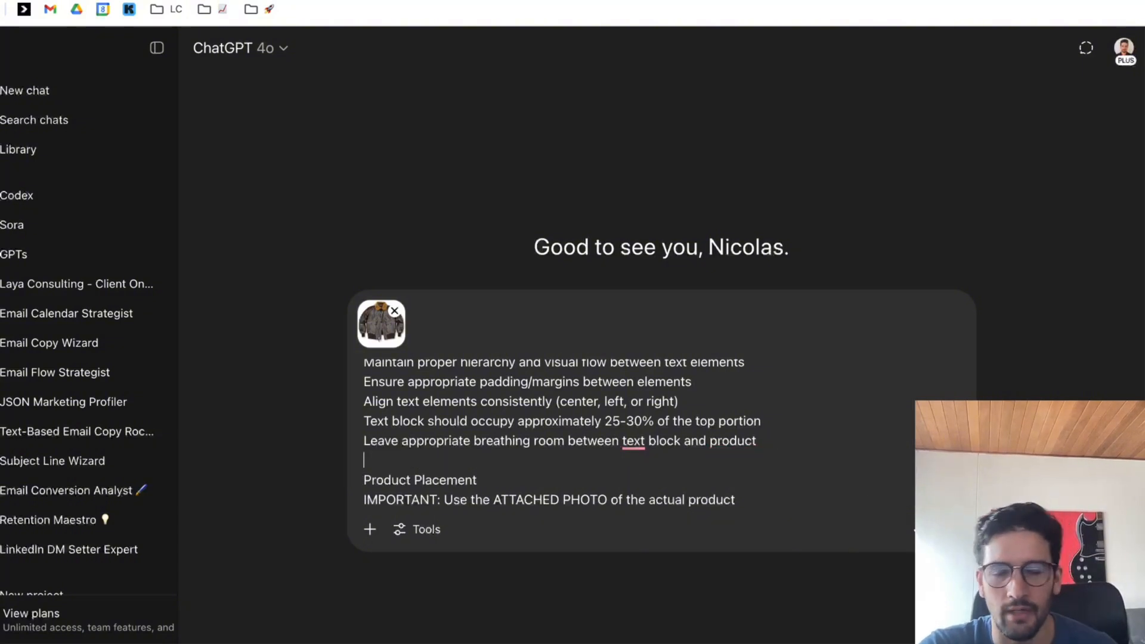
Delete the "CRITICAL" sentence about exact product labels from the Product Placement section.
{"action": "scroll", "coordinate": [774, 439], "scroll_direction": "down", "scroll_amount": 3}
{"action": "scroll", "coordinate": [774, 439], "scroll_direction": "down", "scroll_amount": 2}
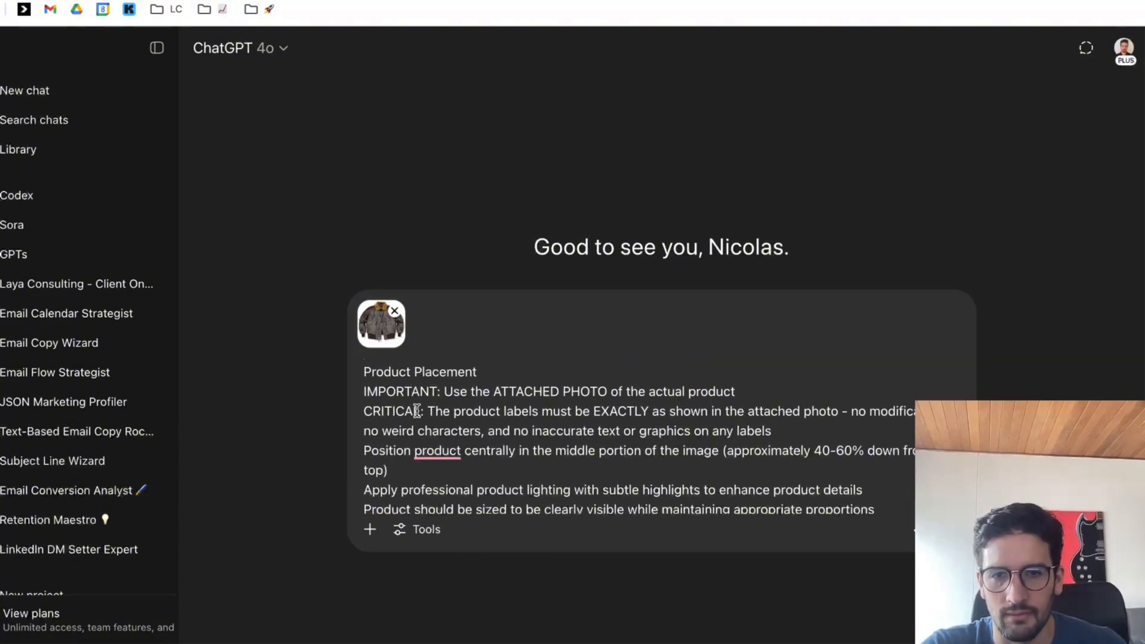
{"action": "left_click_drag", "start_coordinate": [365, 410], "coordinate": [833, 427]}
{"action": "key", "text": "BackSpace"}
{"action": "key", "text": "BackSpace"}
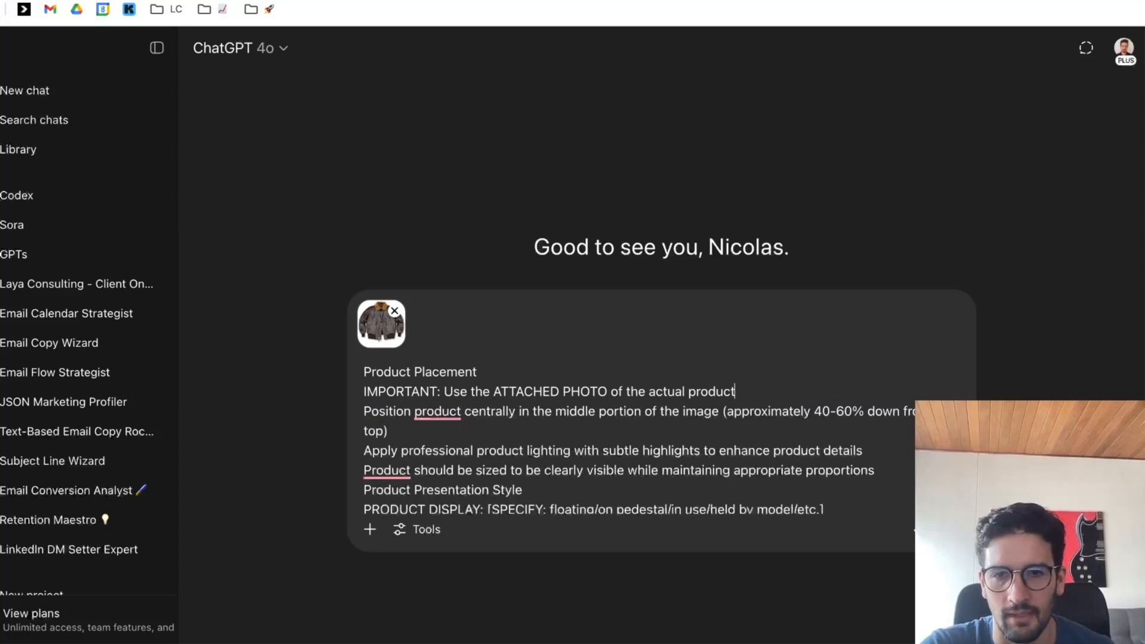
Insert a blank line before the "Product Presentation Style" heading in the prompt.
{"action": "scroll", "coordinate": [828, 428], "scroll_direction": "down", "scroll_amount": 2}
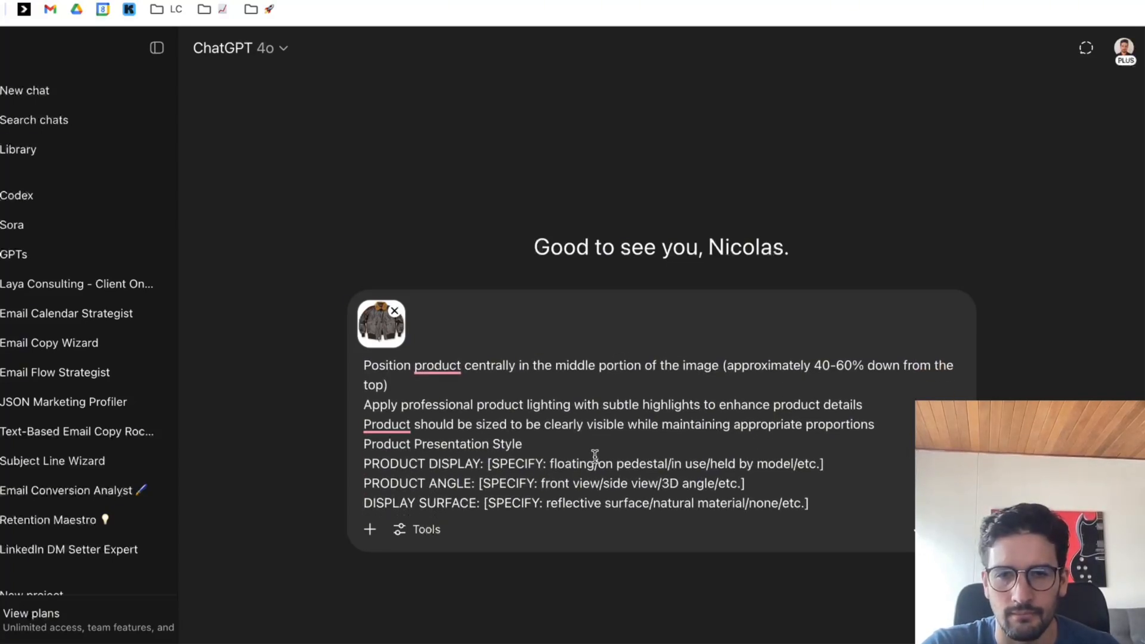
{"action": "left_click", "coordinate": [899, 429]}
{"action": "key", "text": "Return"}
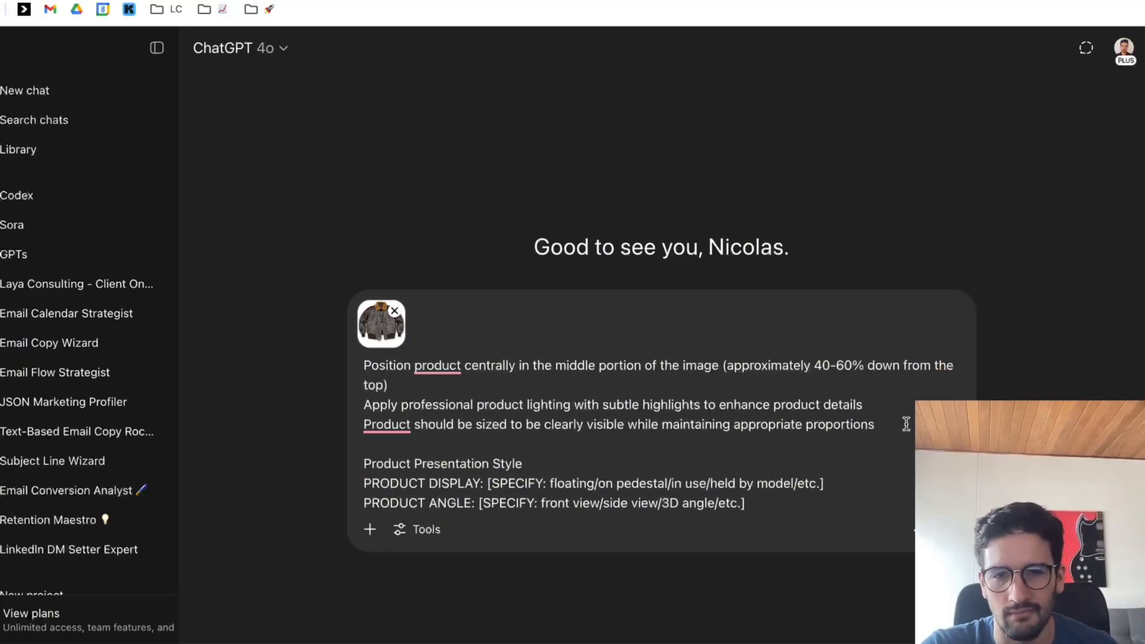
Replace the Product Presentation Style placeholders, from product display through product quantity, with a single PRODUCT DISPLAY value "in use".
{"action": "scroll", "coordinate": [775, 426], "scroll_direction": "down", "scroll_amount": 3}
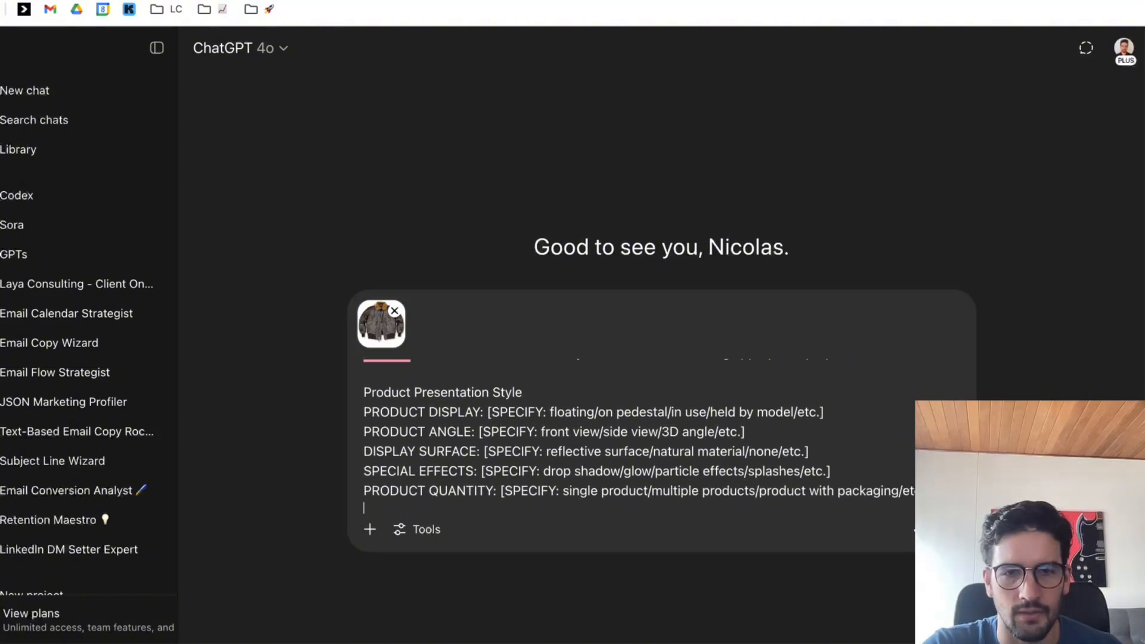
{"action": "left_click_drag", "start_coordinate": [921, 491], "coordinate": [504, 402]}
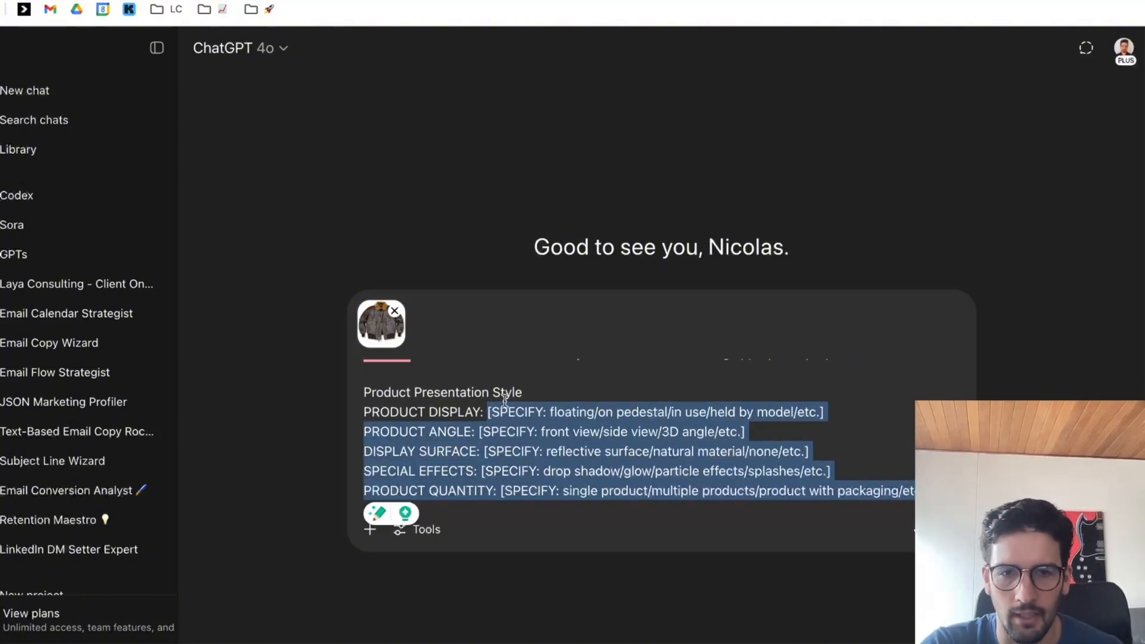
{"action": "type", "text": "in use"}
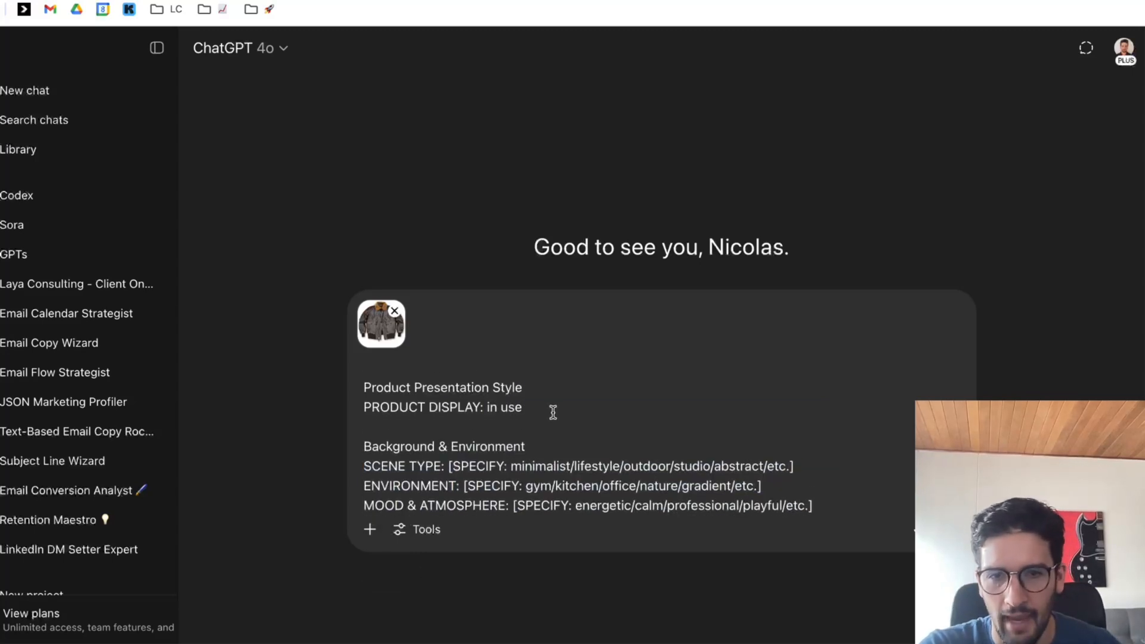
Delete the Background & Environment placeholders after "SCENE TYPE:" through background elements, and insert a blank line before "Technical Specifications".
{"action": "scroll", "coordinate": [568, 437], "scroll_direction": "down", "scroll_amount": 2}
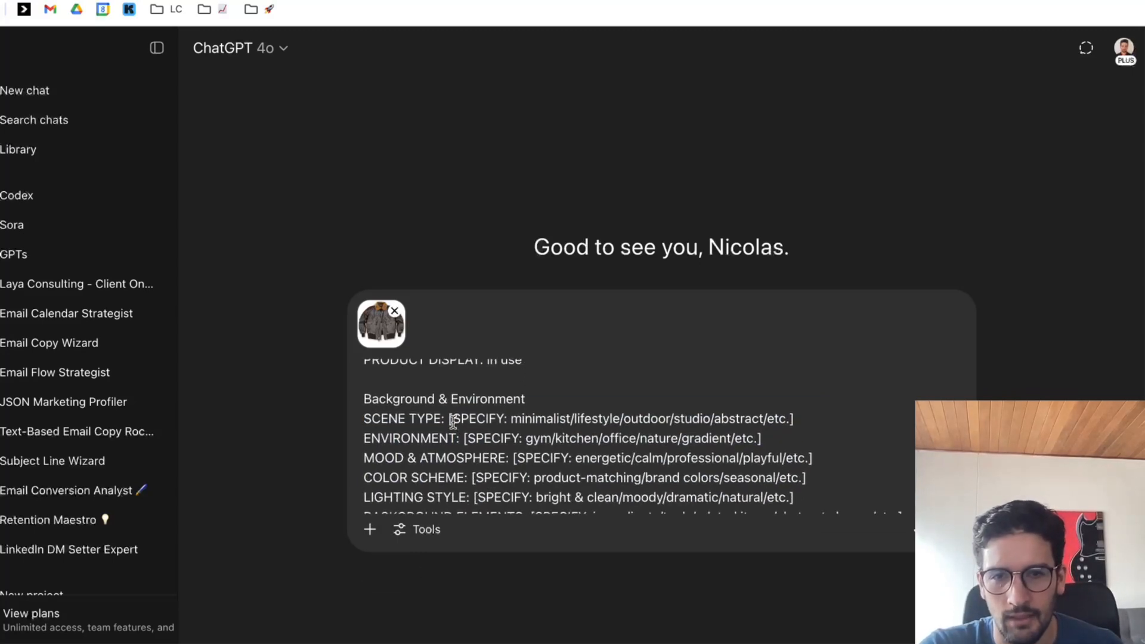
{"action": "left_click_drag", "start_coordinate": [450, 418], "coordinate": [569, 456]}
{"action": "scroll", "coordinate": [597, 455], "scroll_direction": "down", "scroll_amount": 4}
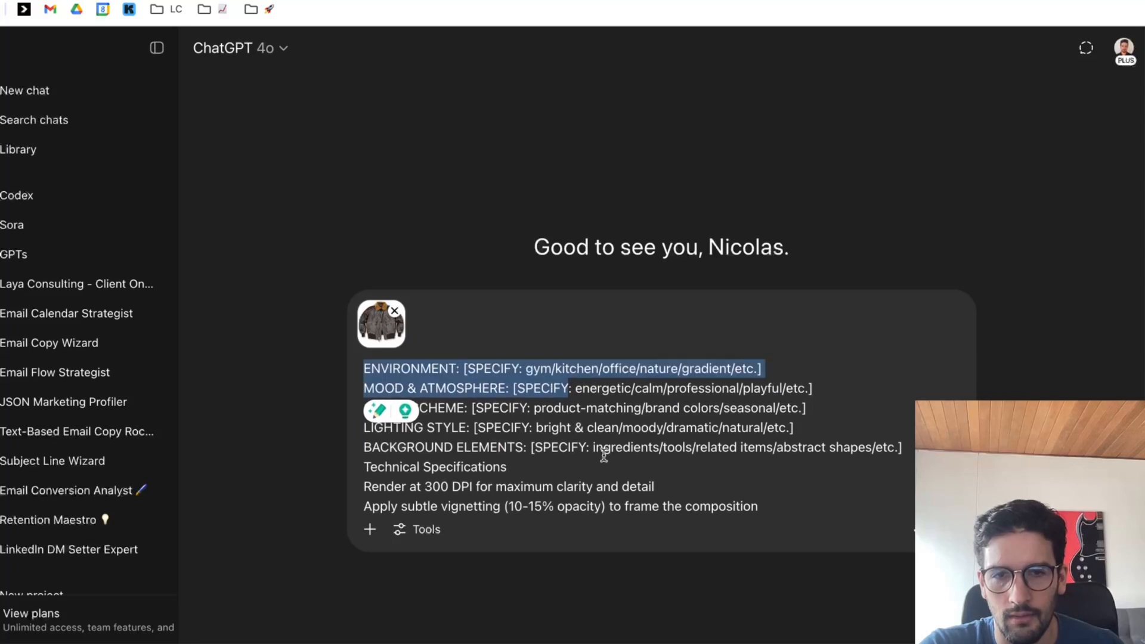
{"action": "left_click", "coordinate": [901, 448], "text": "shift"}
{"action": "key", "text": "BackSpace"}
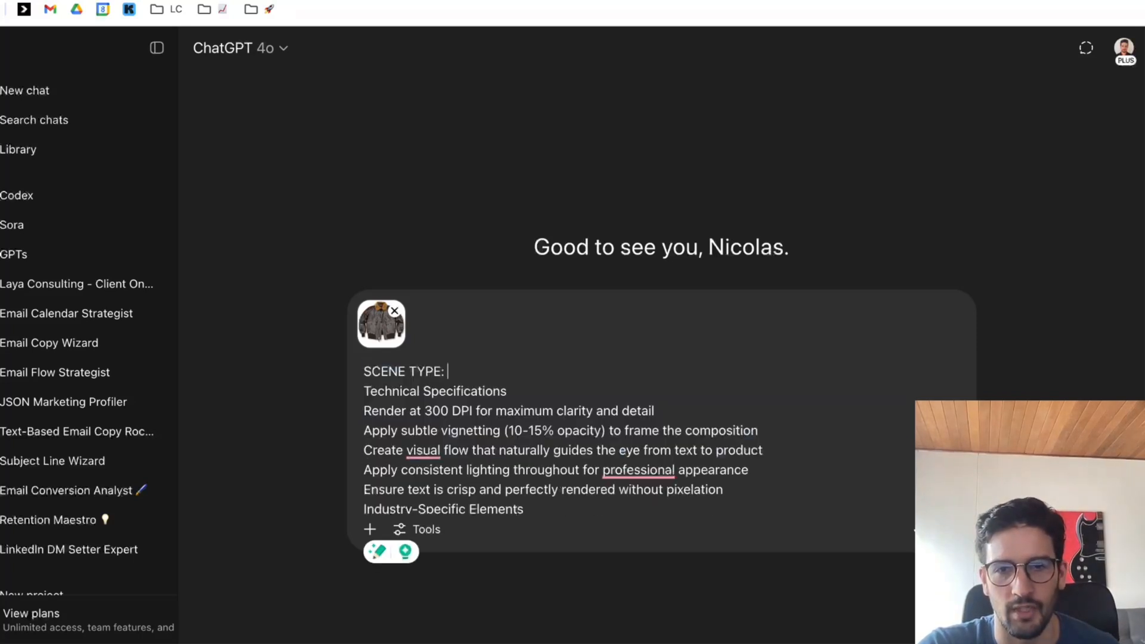
{"action": "key", "text": "shift+Return"}
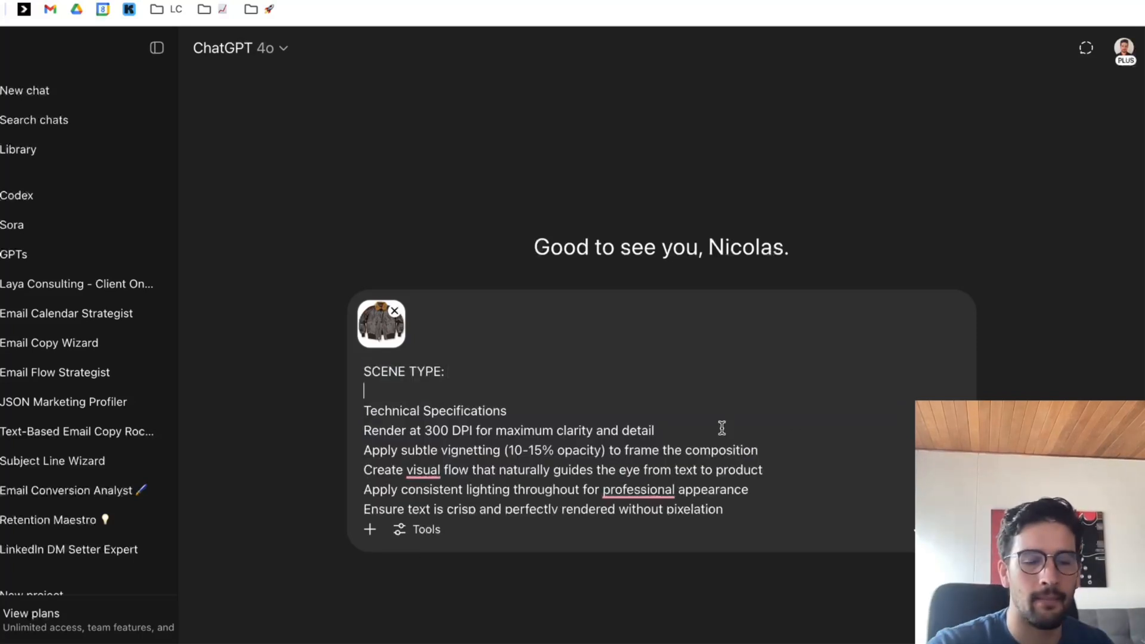
Enter "The jacket should be used by a masculine man looking at the horizon as the sun settles." as the scene type.
{"action": "scroll", "coordinate": [723, 435], "scroll_direction": "up", "scroll_amount": 2}
{"action": "left_click", "coordinate": [592, 410]}
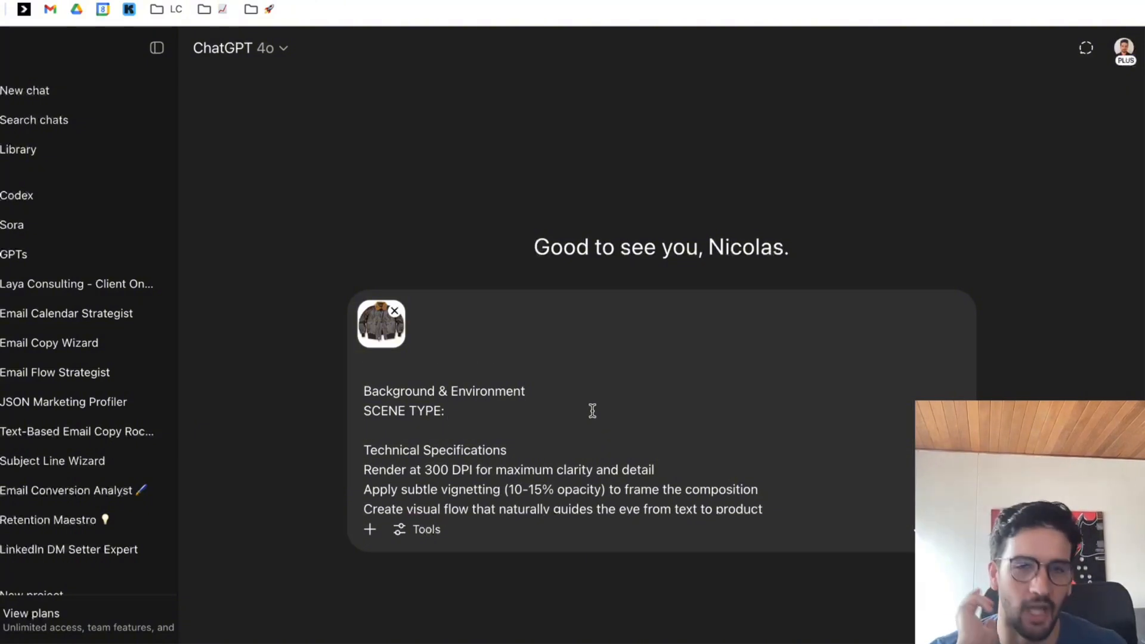
{"action": "scroll", "coordinate": [592, 410], "scroll_direction": "up", "scroll_amount": 1}
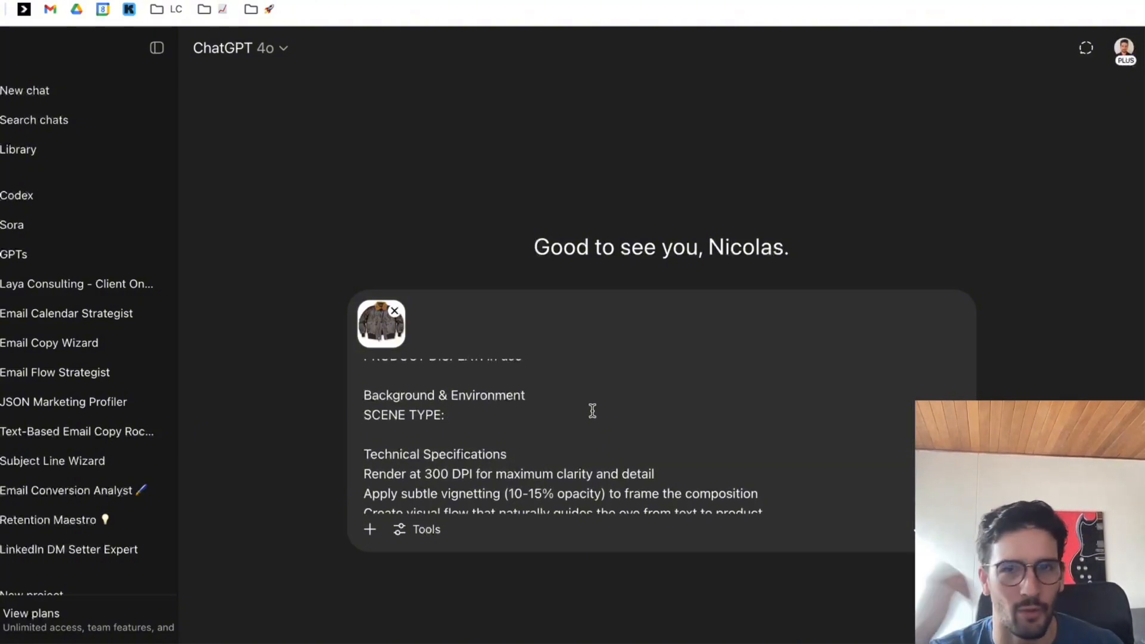
{"action": "type", "text": "The jacket should be used by a masculine man looking at the horizon as the sun settles. Back"}
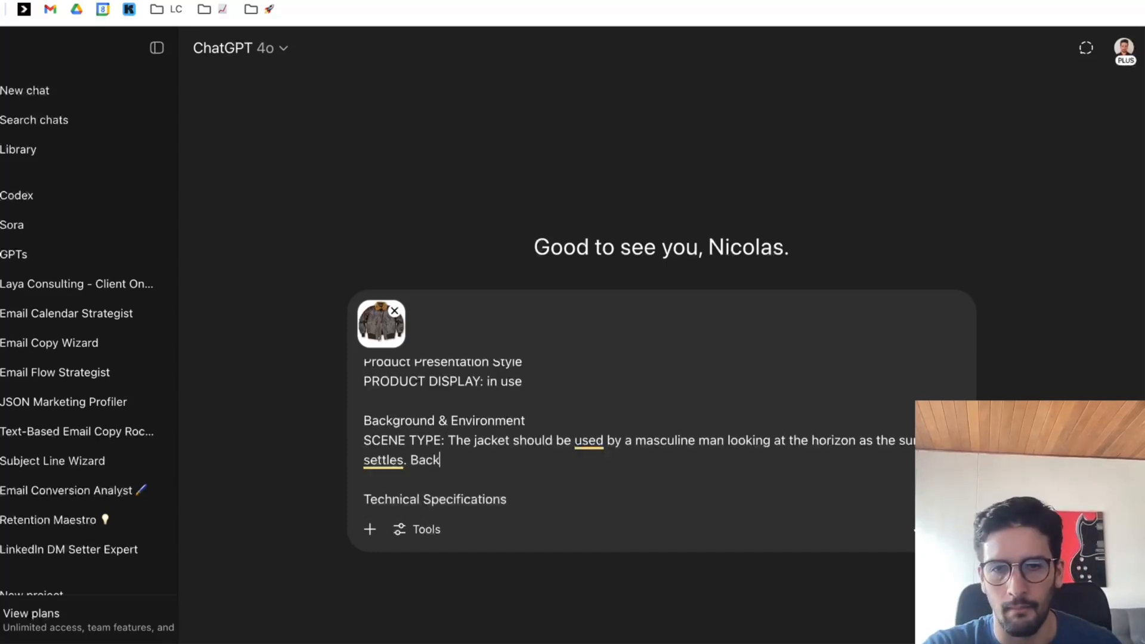
{"action": "type", "text": "gh"}
{"action": "type", "text": "d sho"}
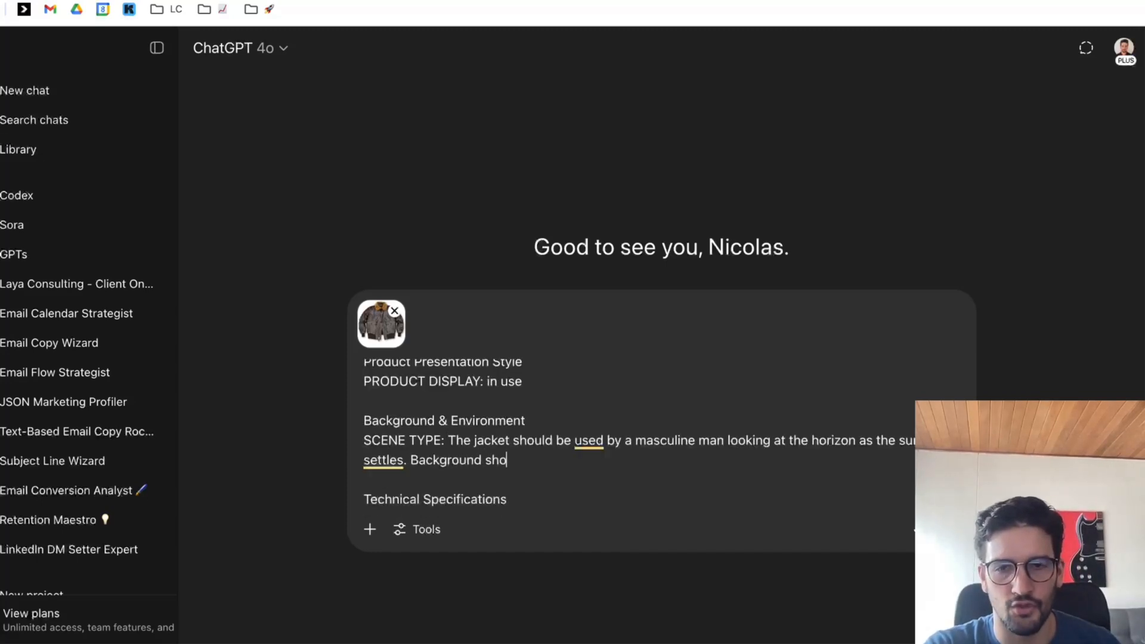
{"action": "type", "text": "uld be a drity"}
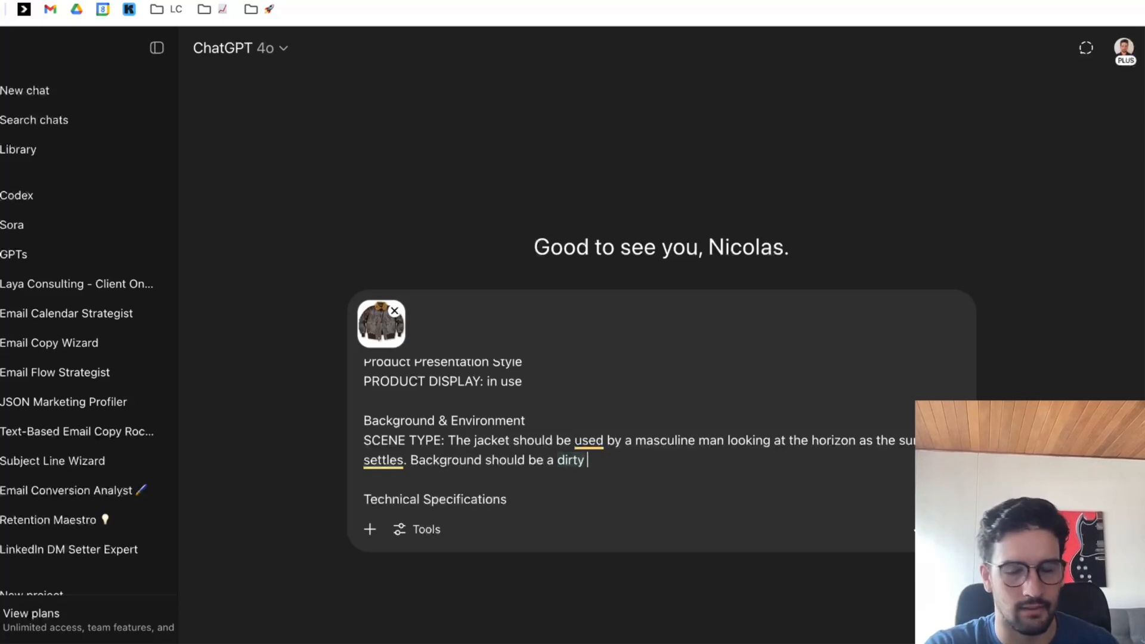
Add the sentence "Background should be a dry, orange, desert." to the scene description.
{"action": "key", "text": "BackSpace"}
{"action": "key", "text": "BackSpace"}
{"action": "key", "text": "BackSpace"}
{"action": "type", "text": "y, "}
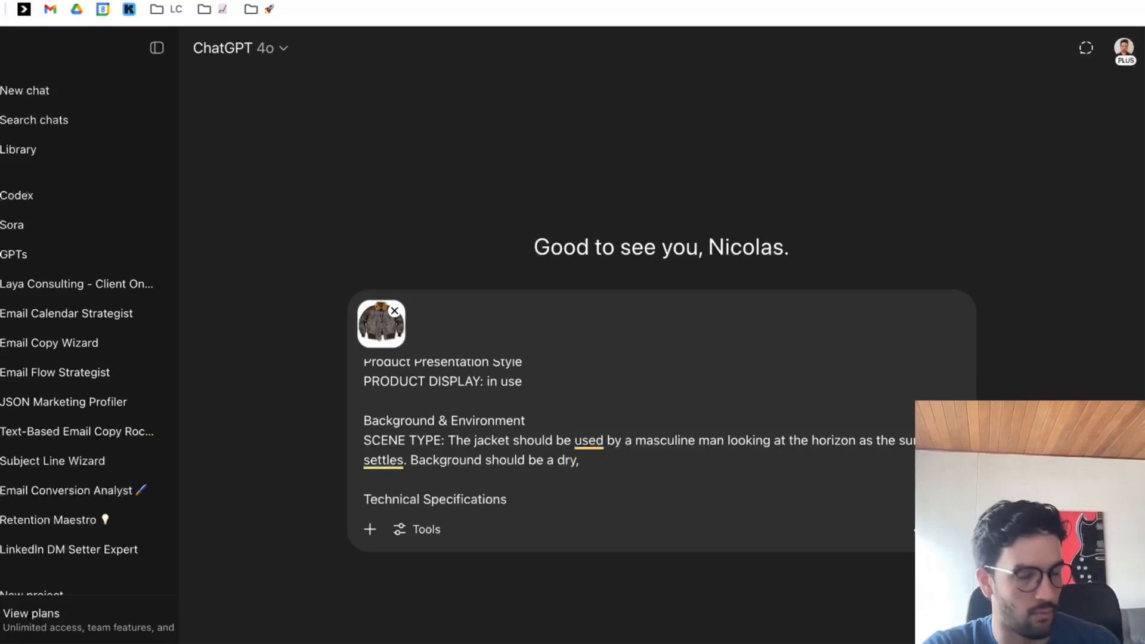
{"action": "type", "text": "orange, desert"}
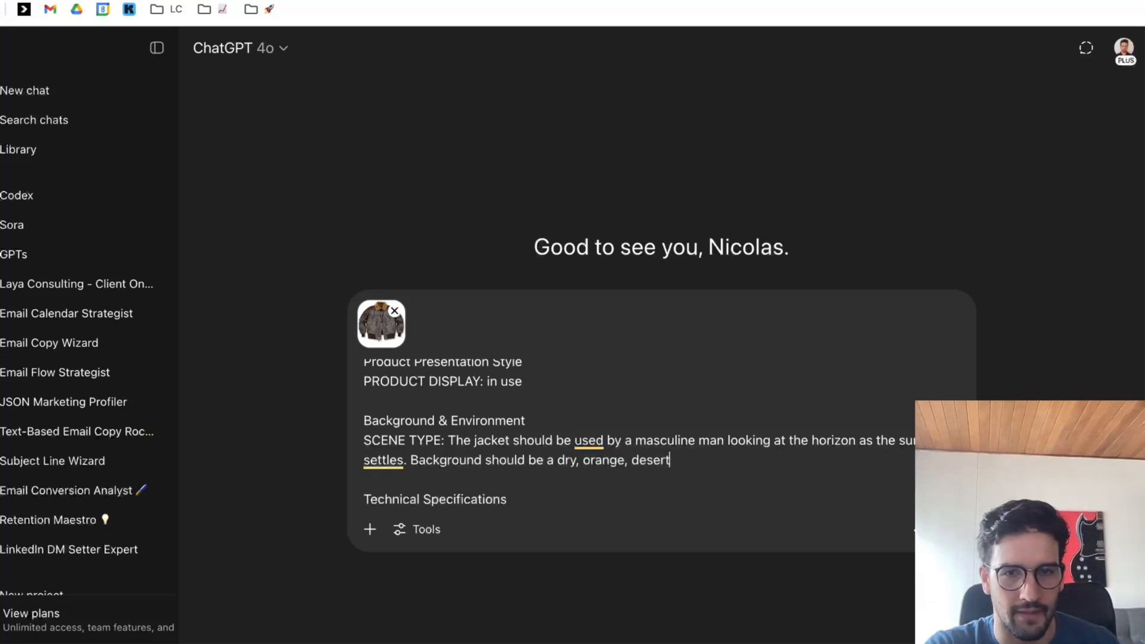
{"action": "type", "text": "."}
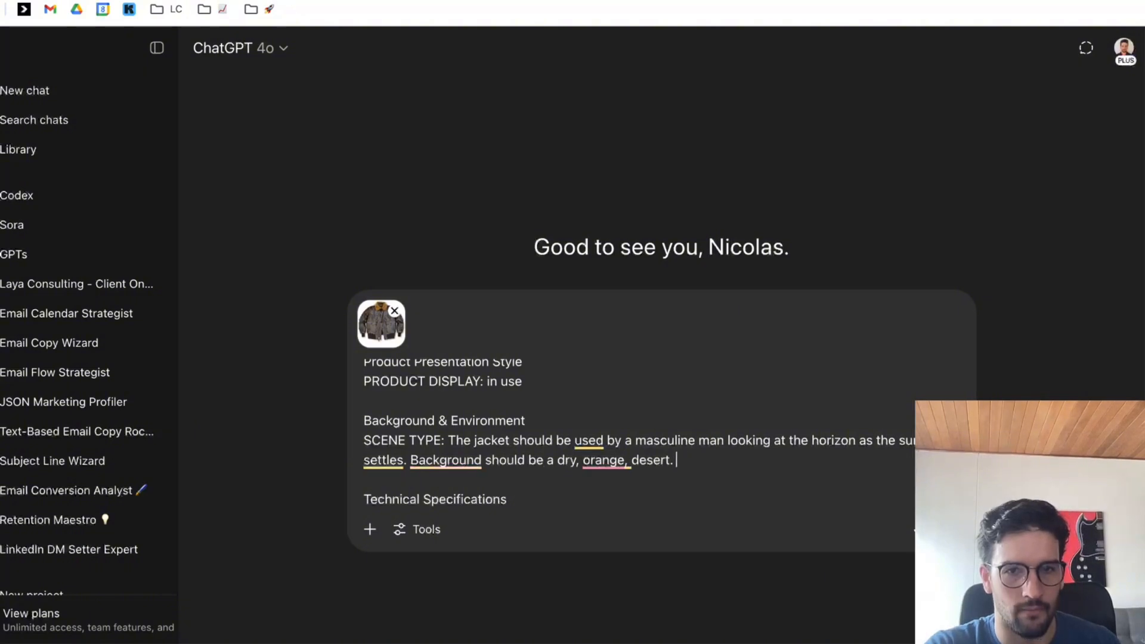
{"action": "type", "text": " TSo the colors of the"}
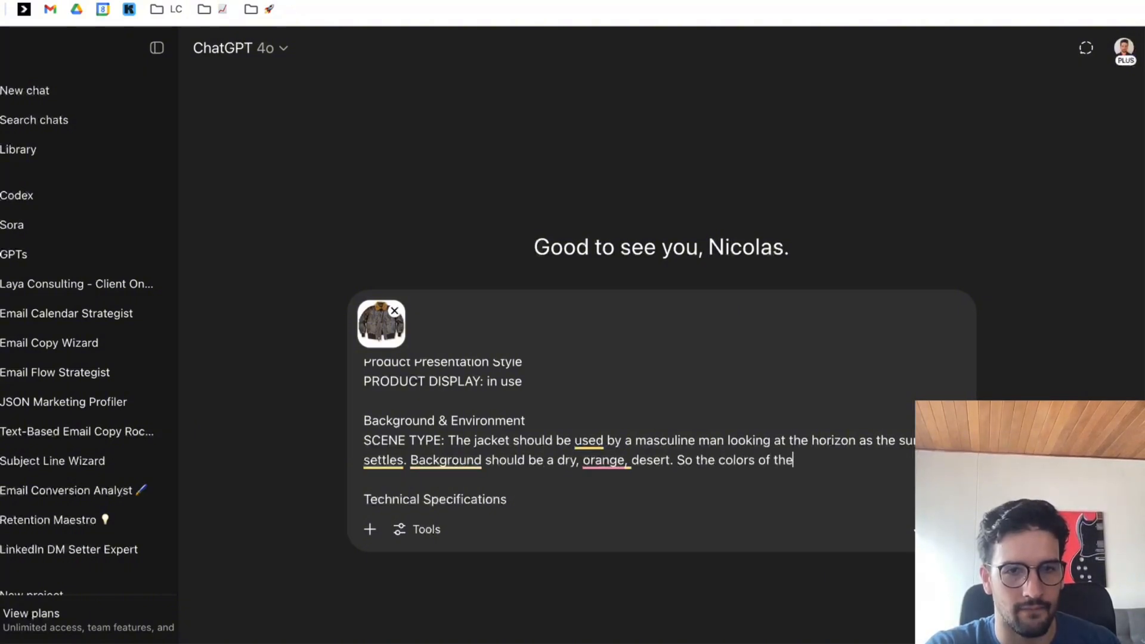
{"action": "type", "text": " background shou"}
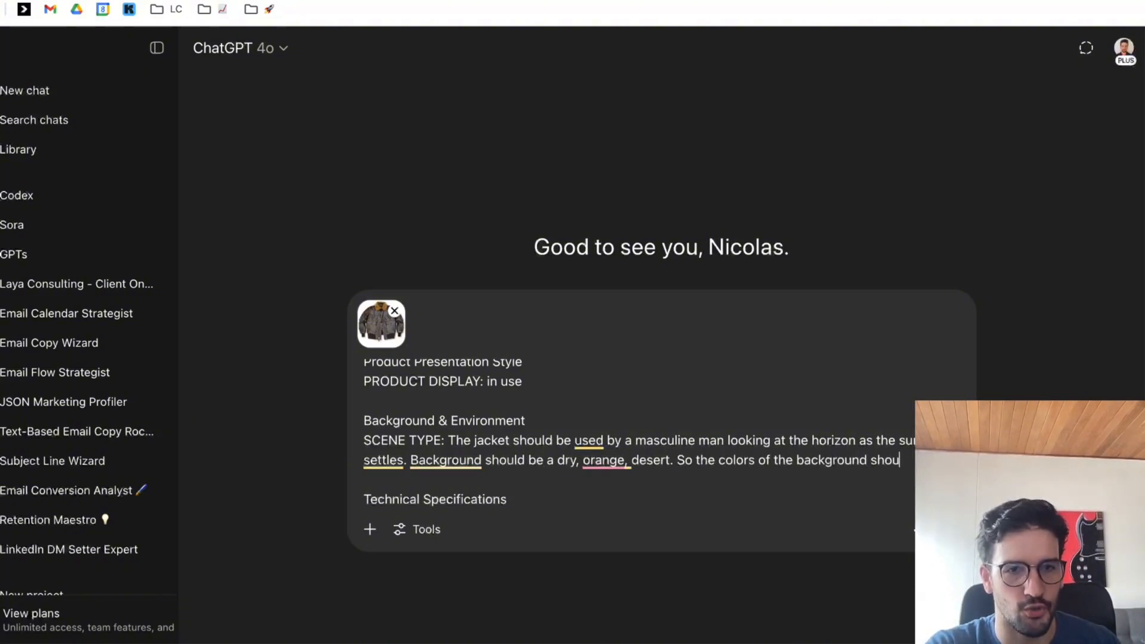
{"action": "type", "text": "ld fit well with the "}
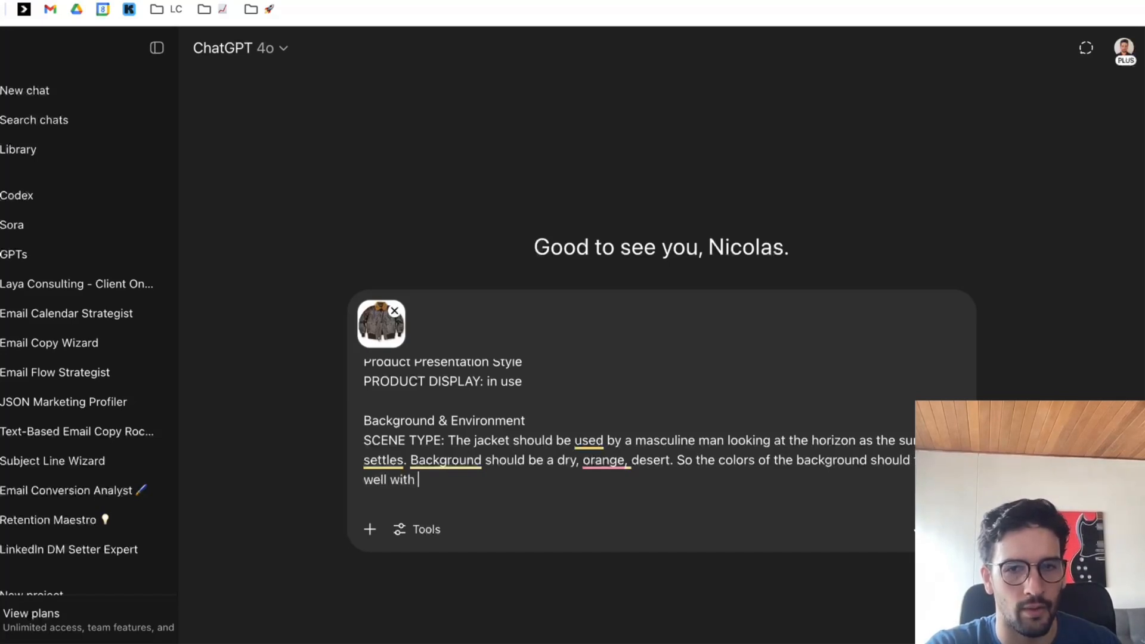
{"action": "type", "text": "colors of"}
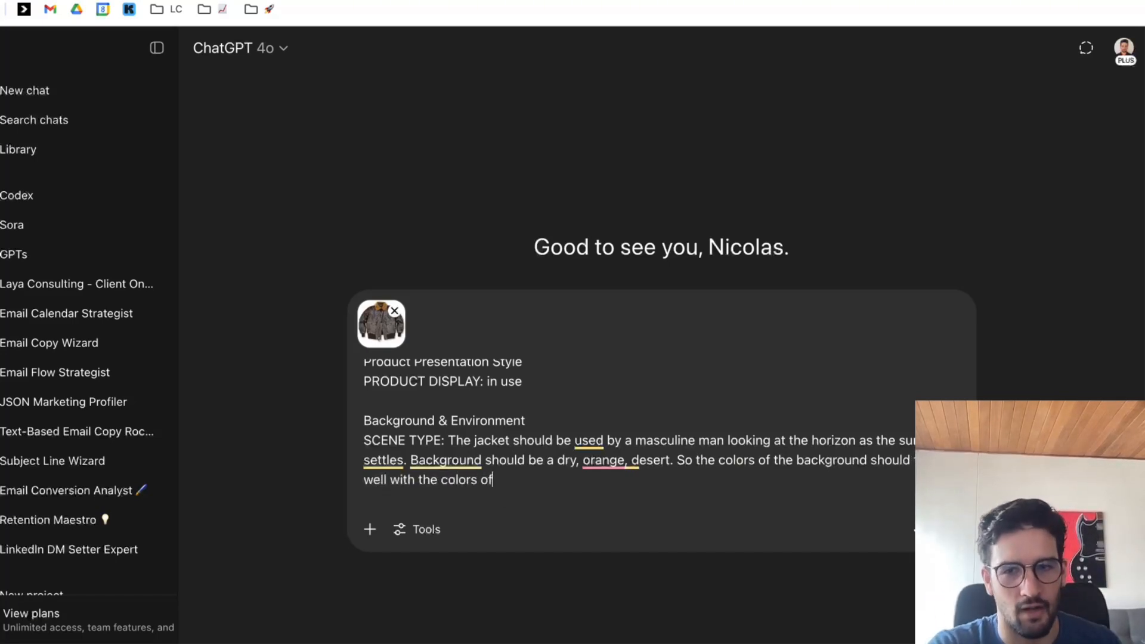
{"action": "type", "text": " the jacket."}
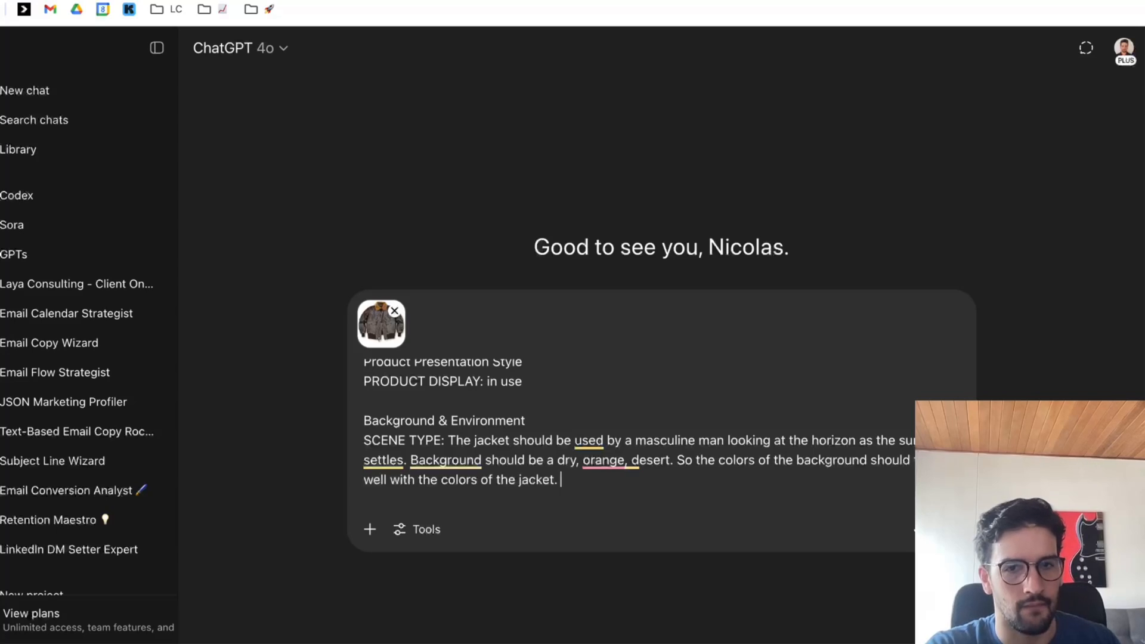
{"action": "type", "text": "The"}
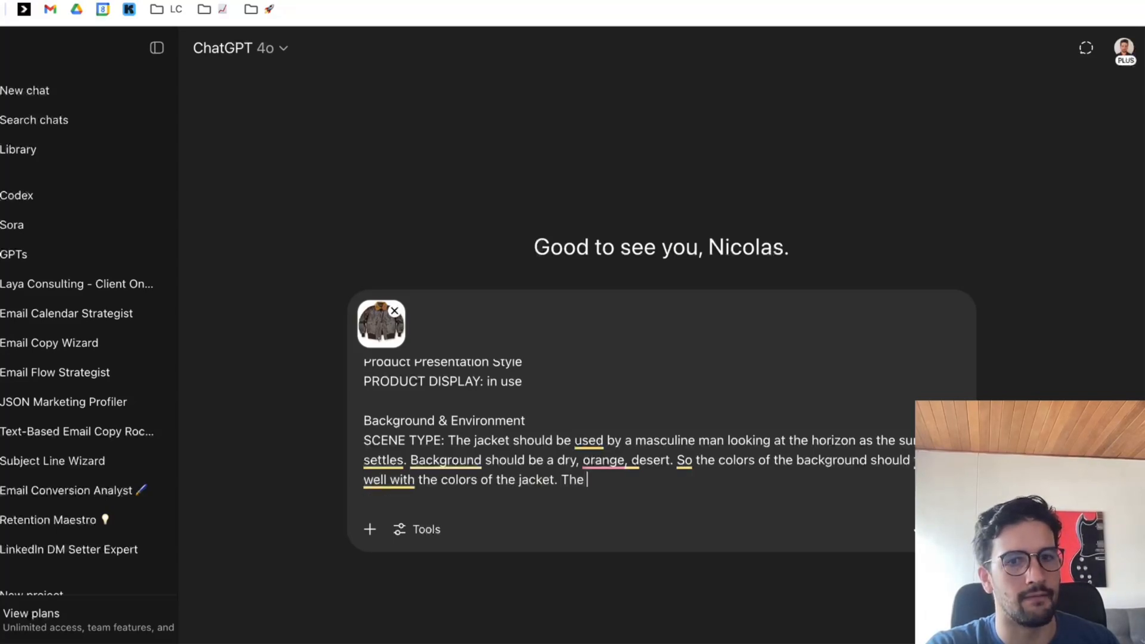
{"action": "type", "text": " model"}
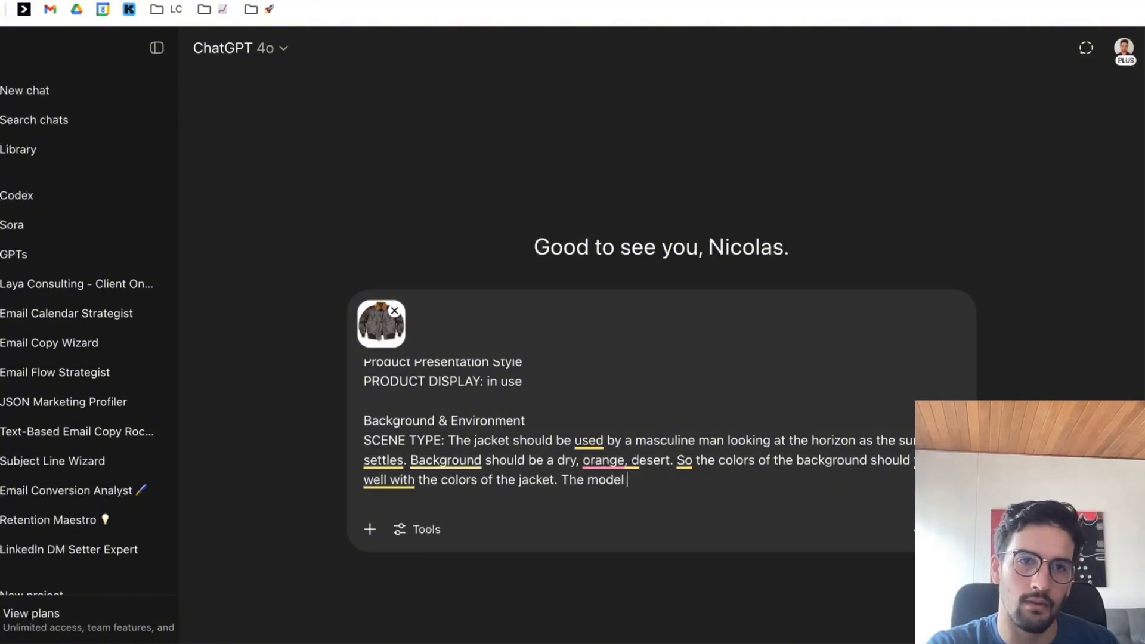
{"action": "key", "text": "BackSpace"}
{"action": "key", "text": "BackSpace"}
{"action": "key", "text": "BackSpace"}
{"action": "key", "text": "BackSpace"}
{"action": "key", "text": "BackSpace"}
{"action": "type", "text": "ma"}
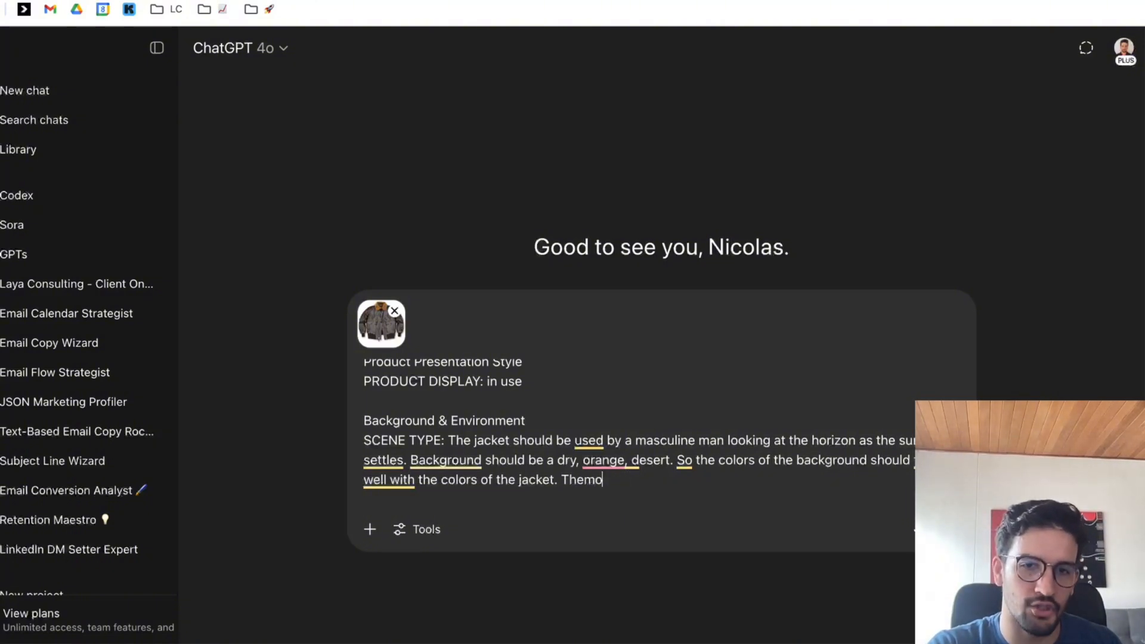
{"action": "key", "text": "BackSpace"}
{"action": "key", "text": "BackSpace"}
{"action": "key", "text": "BackSpace"}
{"action": "key", "text": "BackSpace"}
{"action": "key", "text": "BackSpace"}
Extend the scene description with "The image should be looking at the model from the side. Not looking in front.".
{"action": "type", "text": "T"}
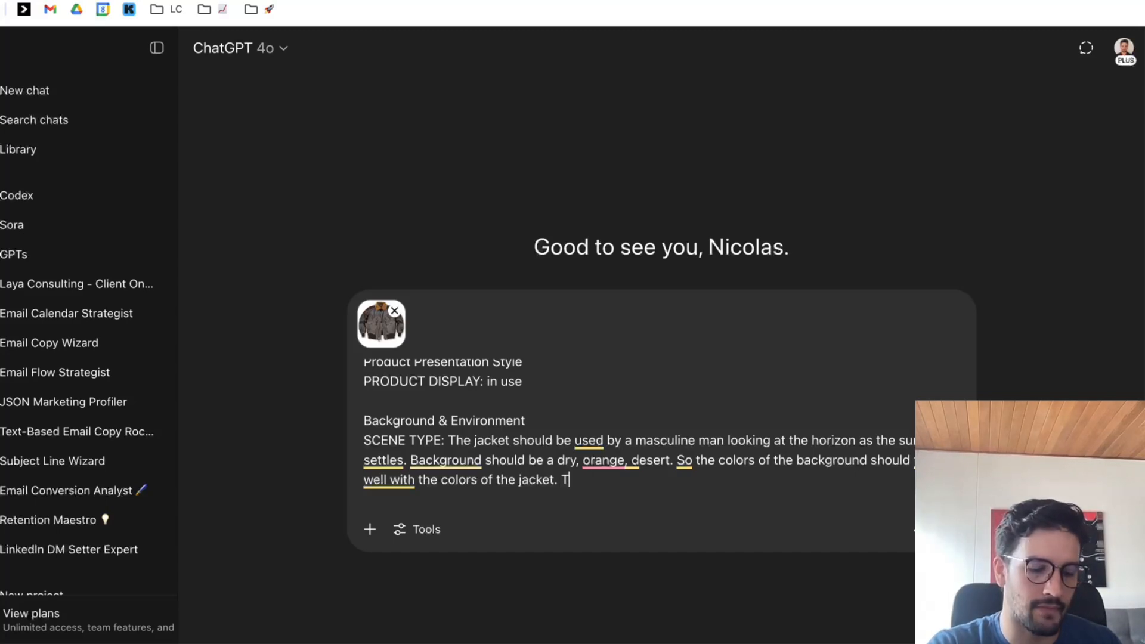
{"action": "type", "text": "he image should be look"}
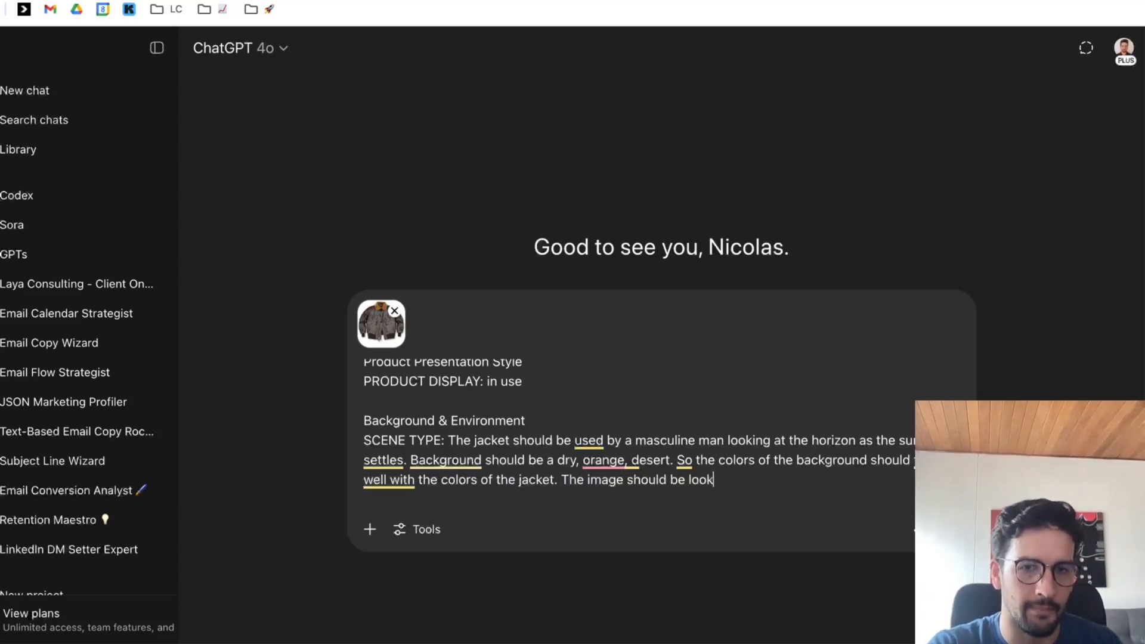
{"action": "type", "text": "ing at the p"}
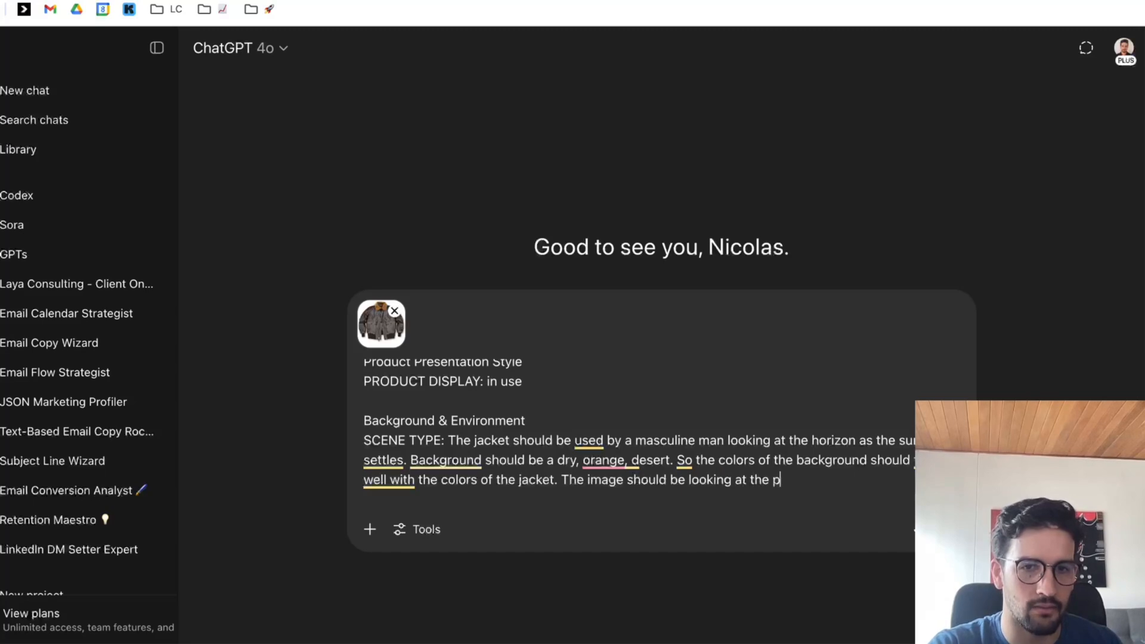
{"action": "key", "text": "BackSpace"}
{"action": "type", "text": "nm"}
{"action": "key", "text": "BackSpace"}
{"action": "key", "text": "BackSpace"}
{"action": "type", "text": "modl"}
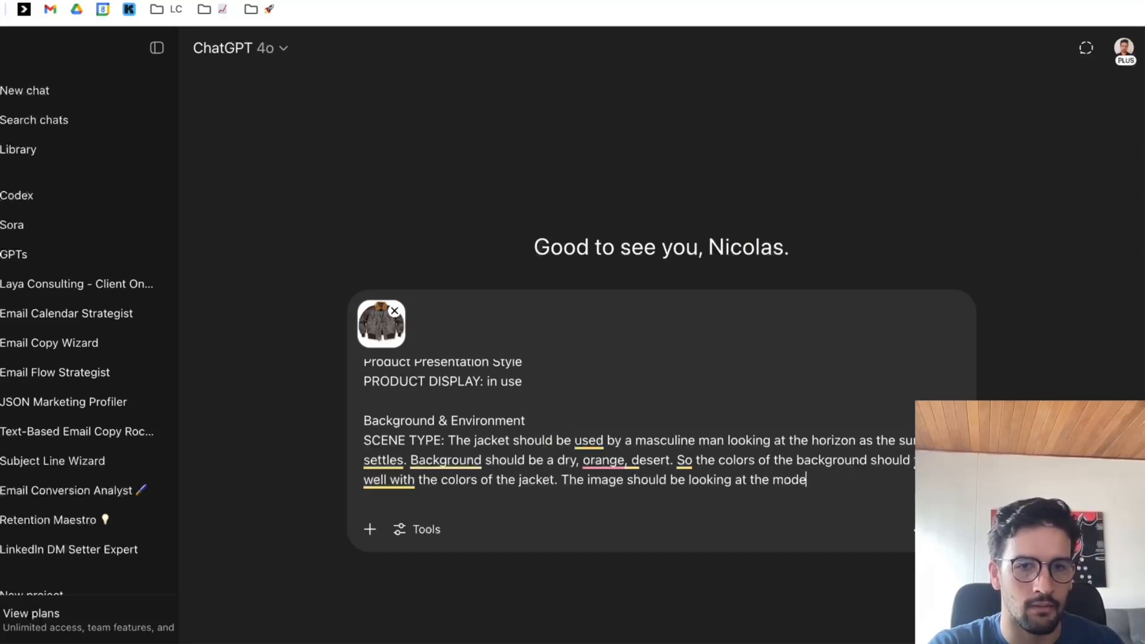
{"action": "type", "text": "l from the side. no"}
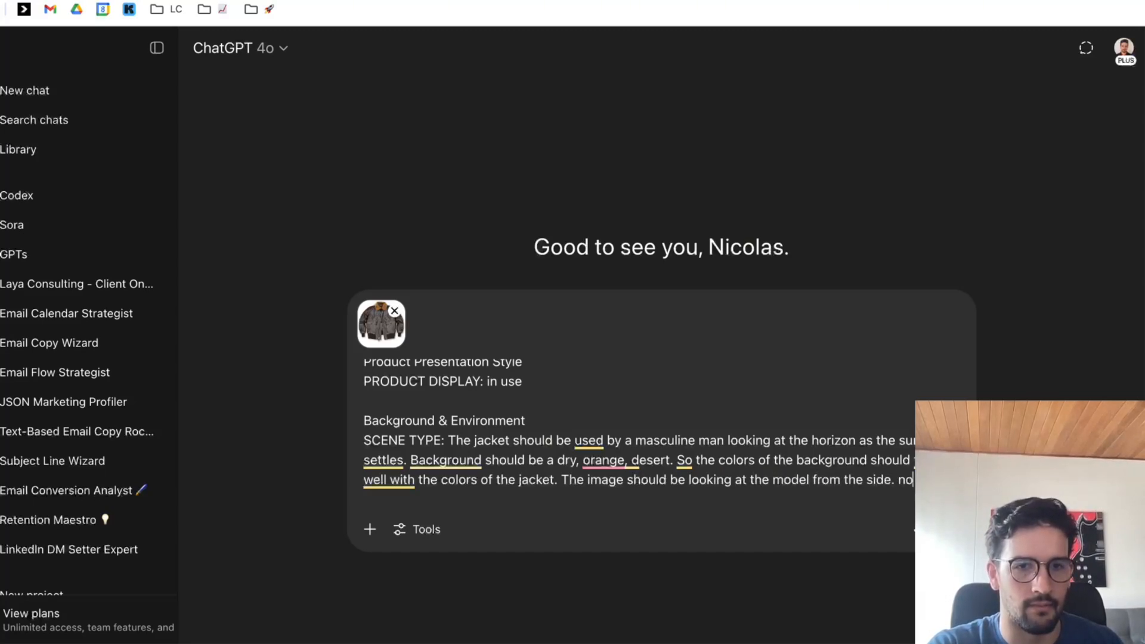
{"action": "type", "text": " No"}
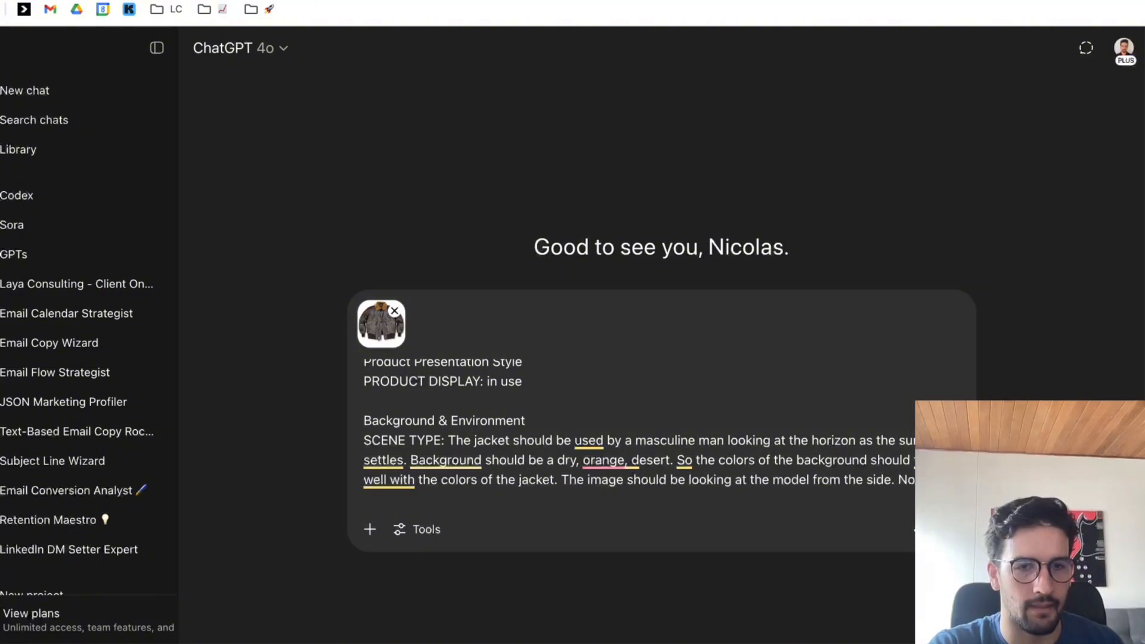
{"action": "type", "text": "t looking in front."}
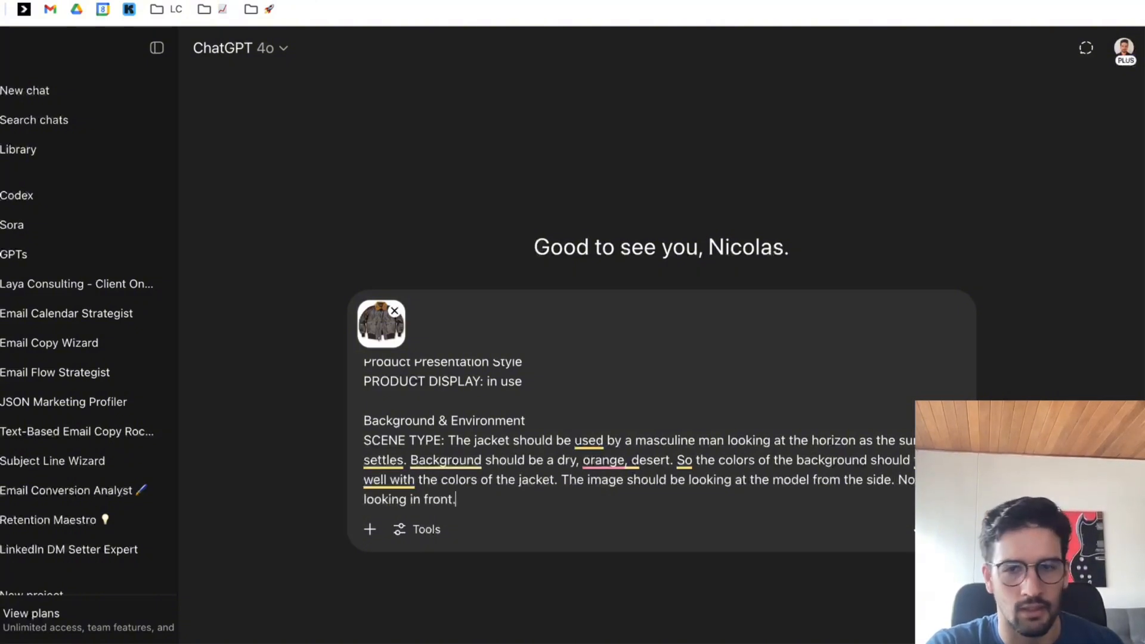
Delete the Industry-Specific Elements section at the end of the prompt and send the prompt to generate the email image.
{"action": "scroll", "coordinate": [420, 421], "scroll_direction": "down", "scroll_amount": 6}
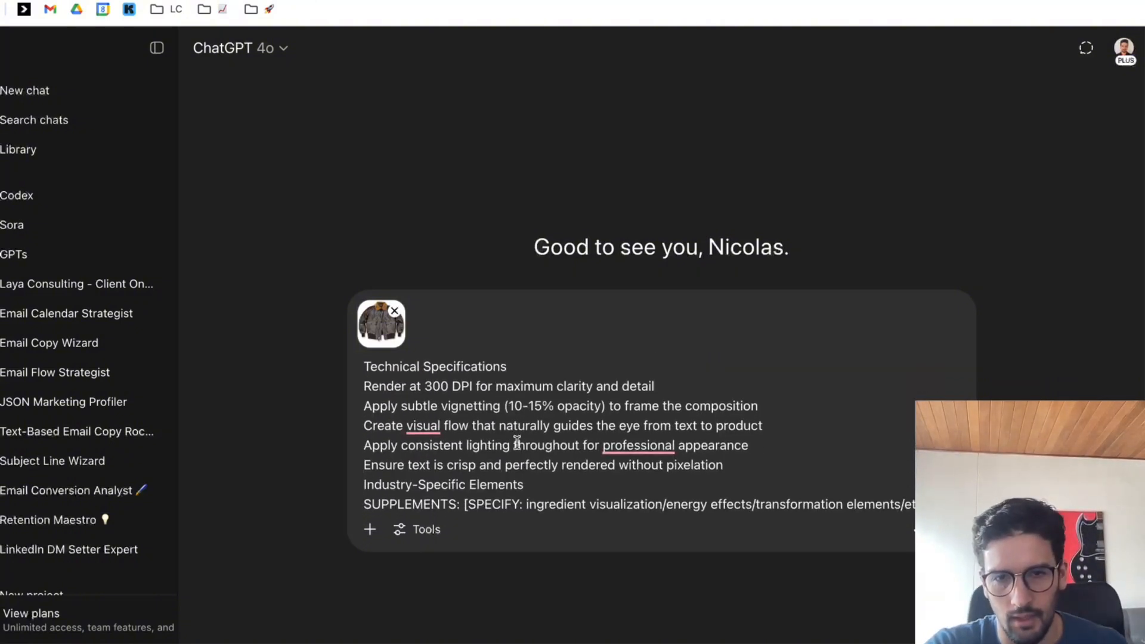
{"action": "left_click", "coordinate": [762, 416]}
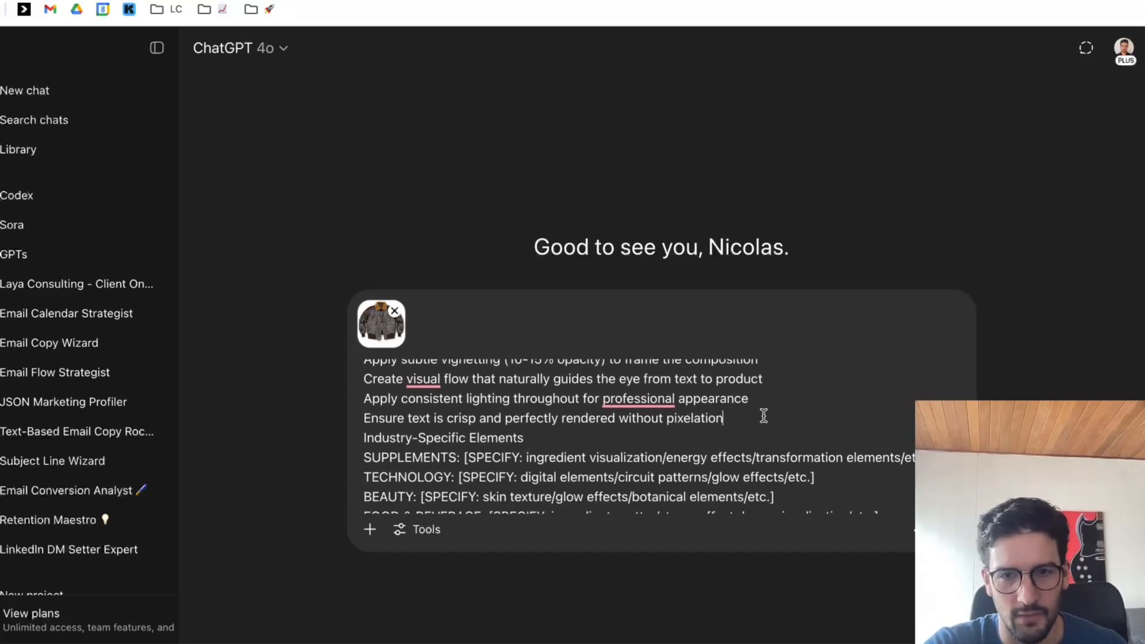
{"action": "key", "text": "Return"}
{"action": "scroll", "coordinate": [769, 440], "scroll_direction": "down", "scroll_amount": 2}
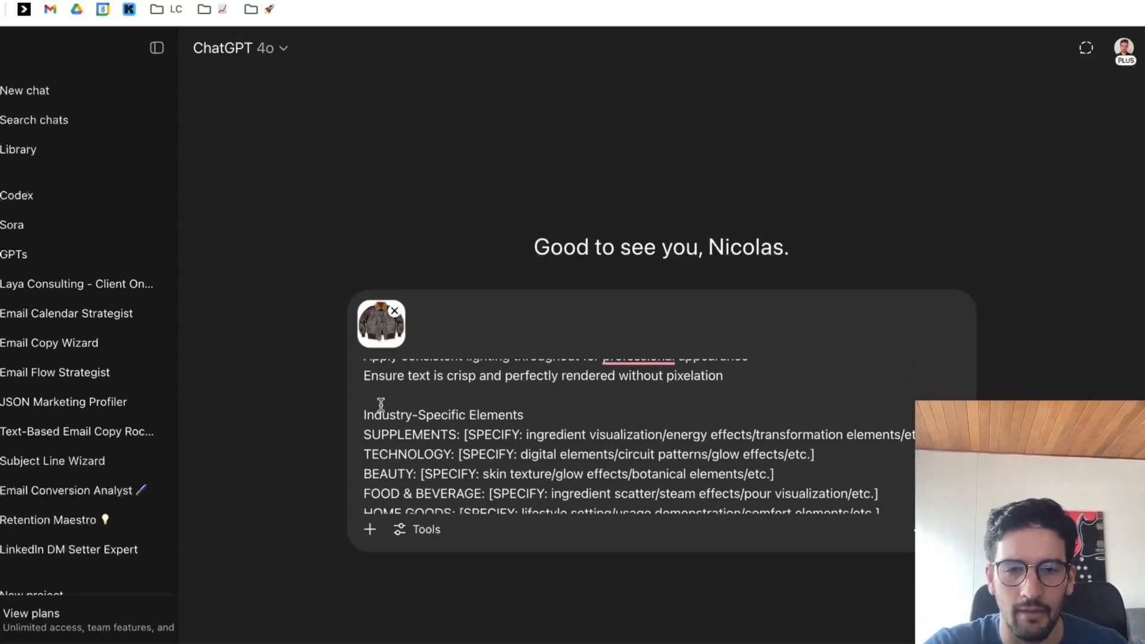
{"action": "scroll", "coordinate": [568, 444], "scroll_direction": "down", "scroll_amount": 2}
{"action": "scroll", "coordinate": [689, 463], "scroll_direction": "down", "scroll_amount": 1}
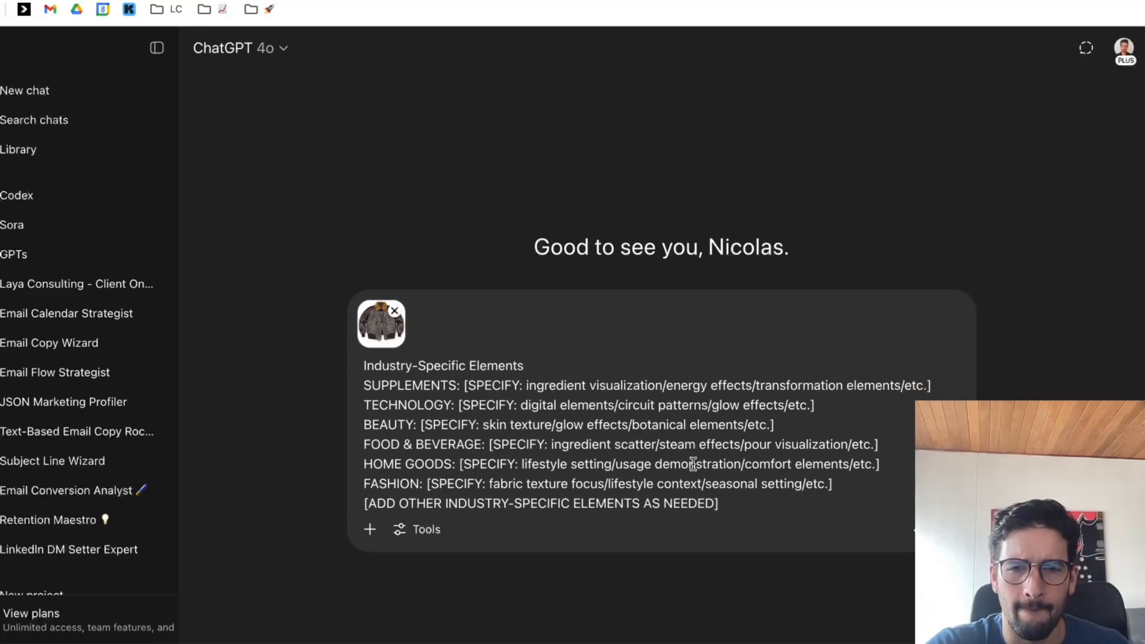
{"action": "scroll", "coordinate": [642, 460], "scroll_direction": "up", "scroll_amount": 3}
{"action": "key", "text": "super+shift+Down"}
{"action": "key", "text": "BackSpace"}
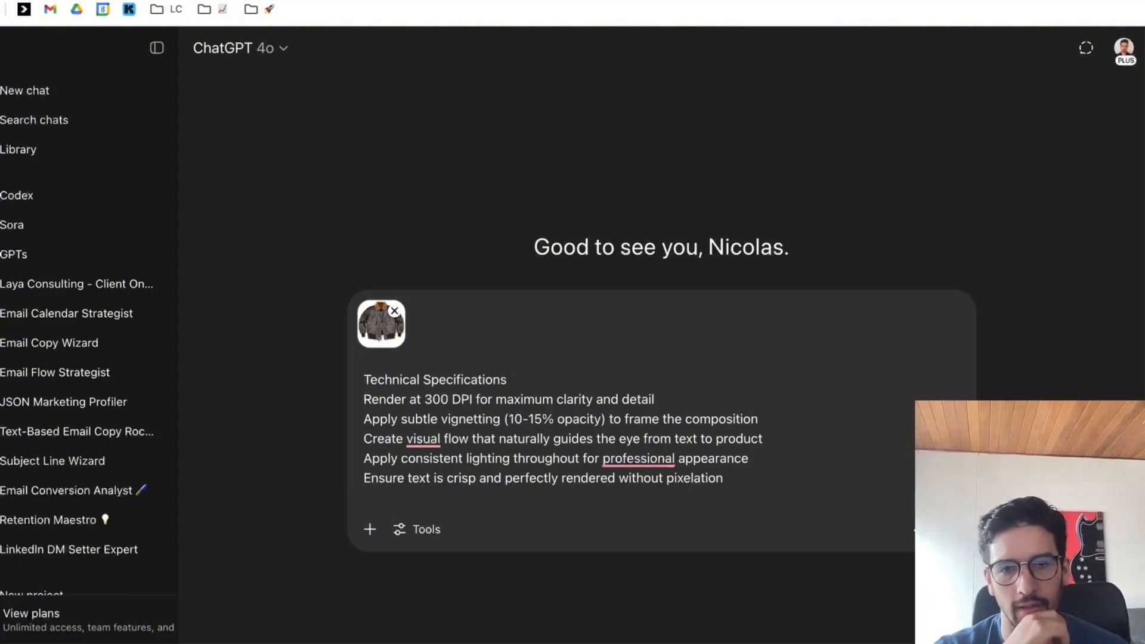
{"action": "key", "text": "Return"}
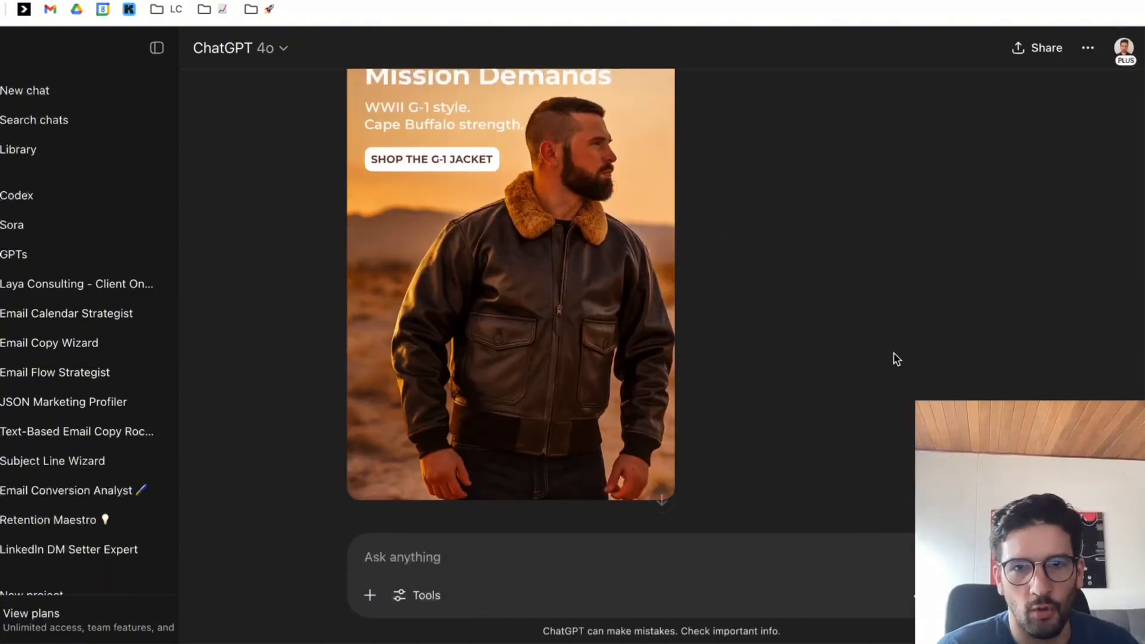
{"action": "scroll", "coordinate": [881, 359], "scroll_direction": "up", "scroll_amount": 3}
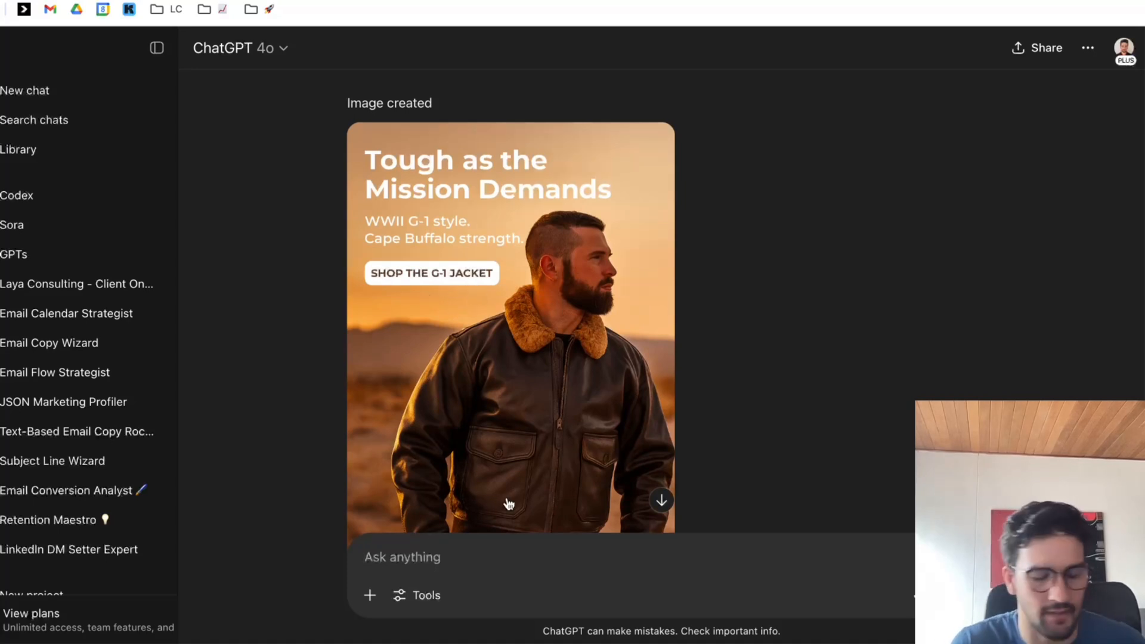
Start a revision request with "For the CTA, please make it bigger. Don't have rounded corners".
{"action": "type", "text": "For the CTA, pl"}
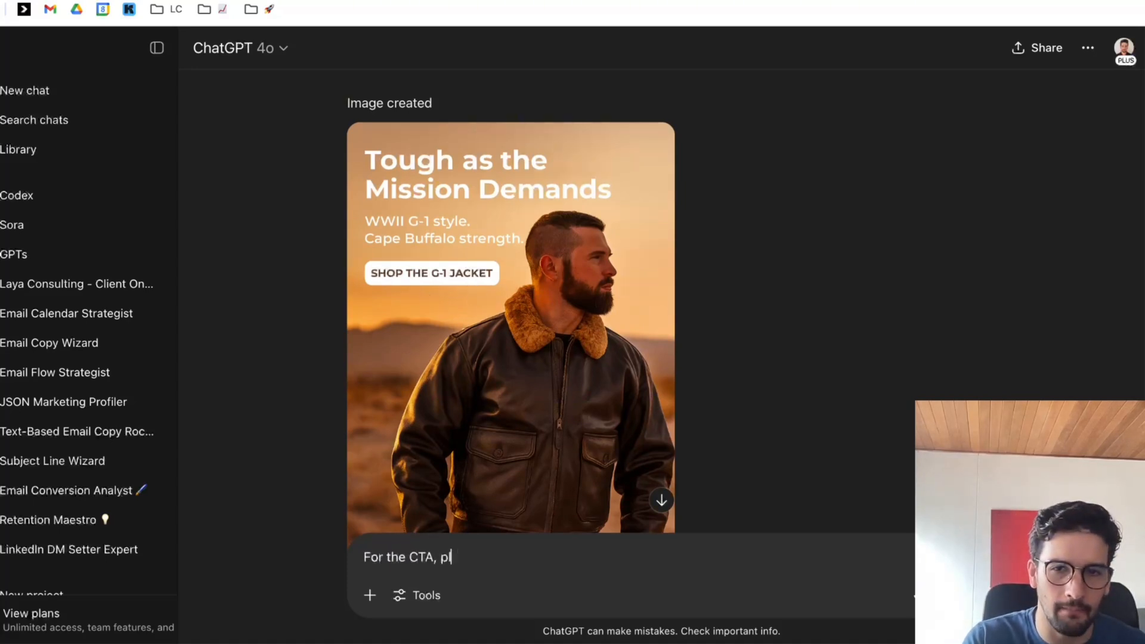
{"action": "type", "text": "ease make it biggfe"}
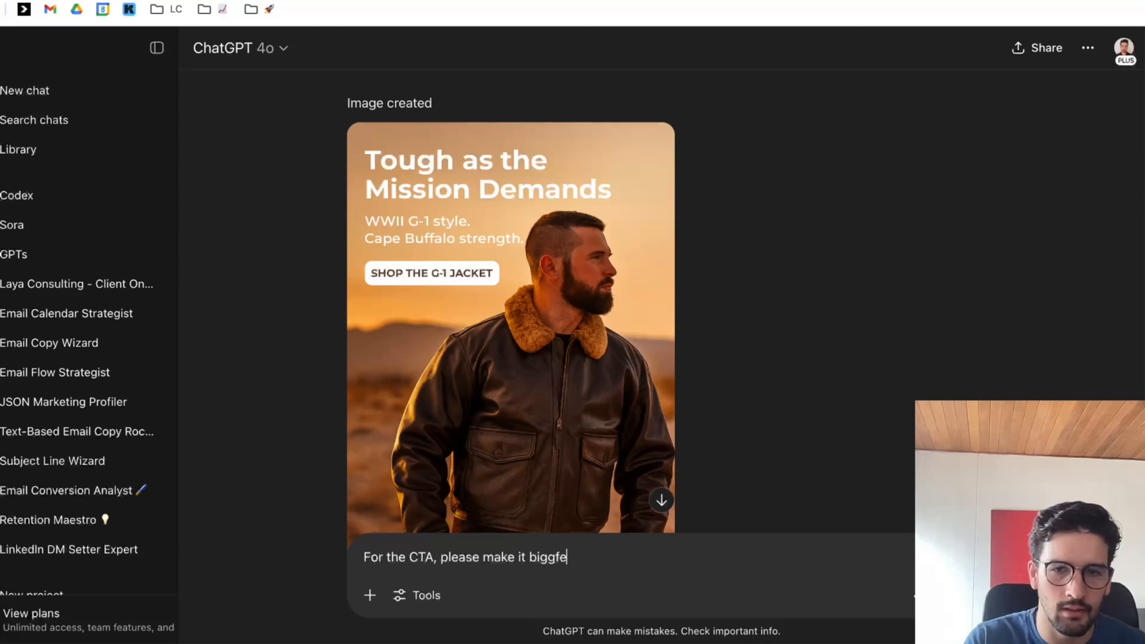
{"action": "key", "text": "BackSpace"}
{"action": "key", "text": "BackSpace"}
{"action": "type", "text": "er. Don't have"}
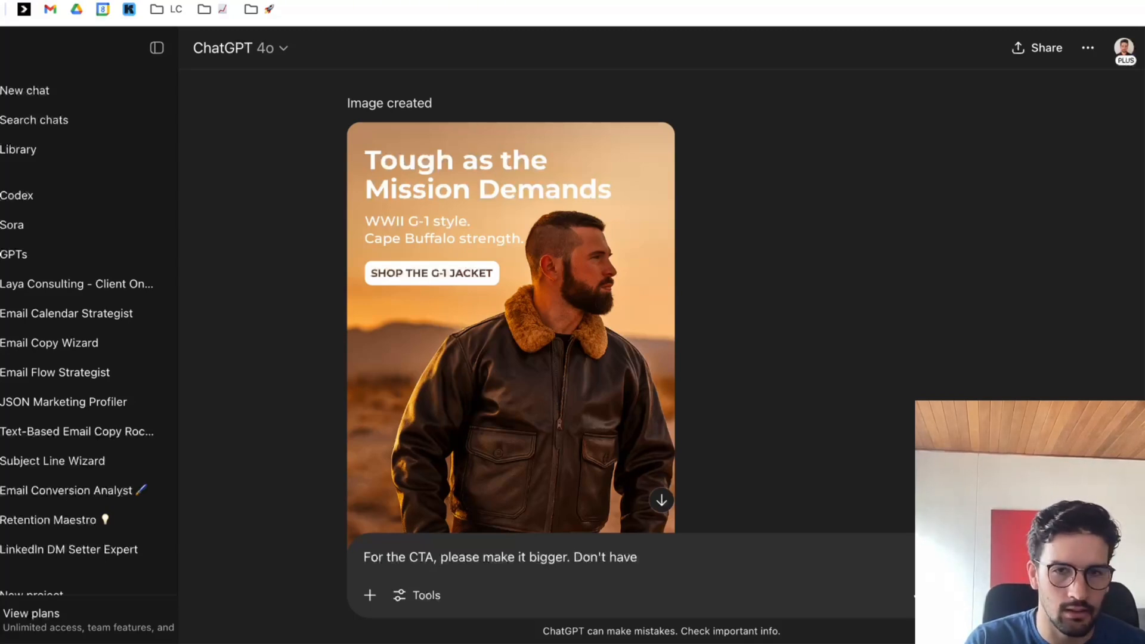
{"action": "type", "text": " rounded"}
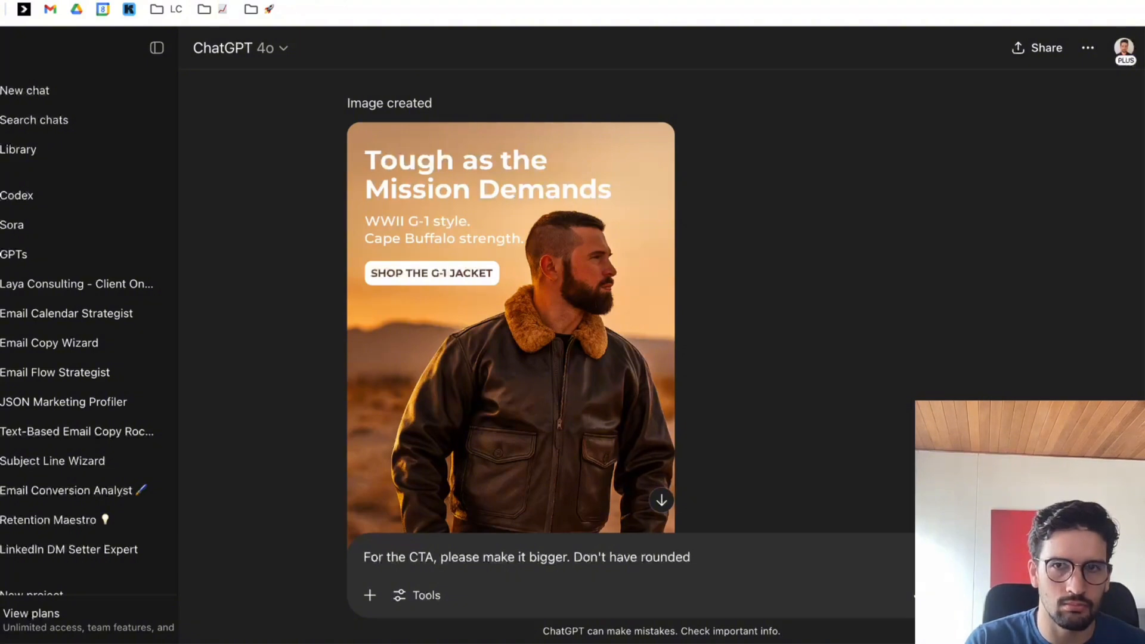
{"action": "type", "text": " corners "}
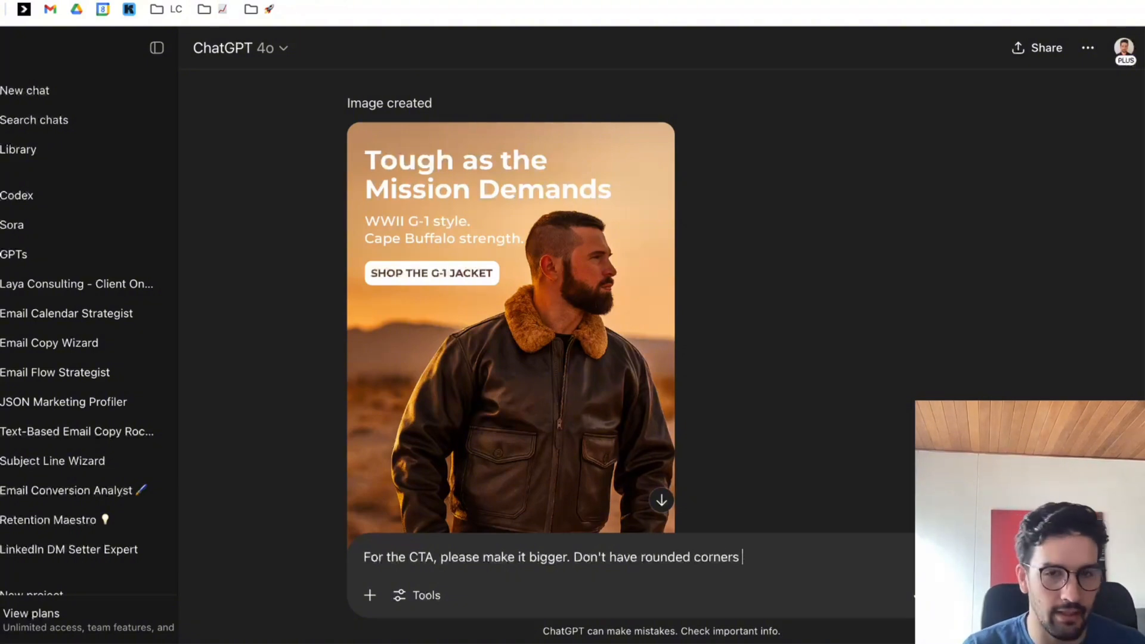
{"action": "type", "text": "and"}
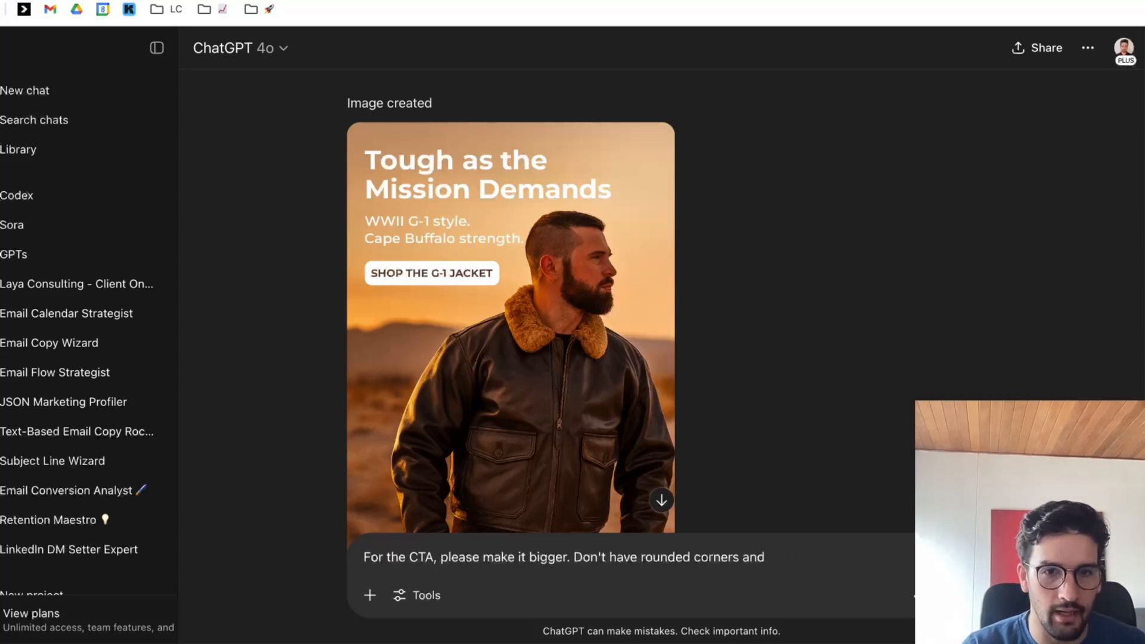
{"action": "type", "text": " thinvert the colors, sho"}
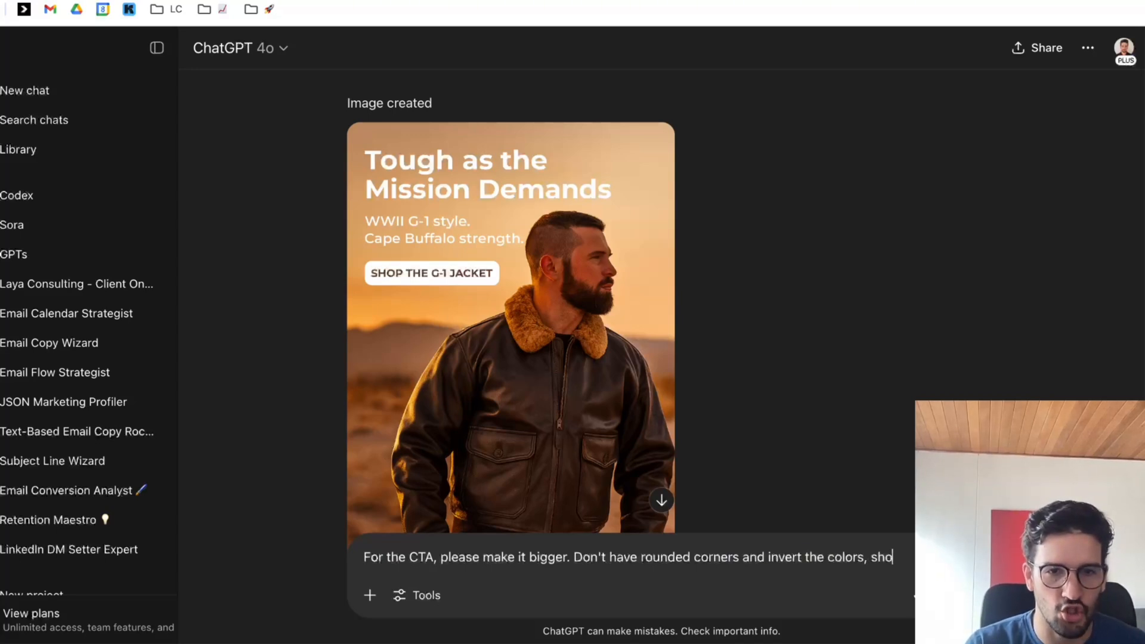
{"action": "key", "text": "BackSpace"}
{"action": "key", "text": "BackSpace"}
{"action": "type", "text": "o the"}
Complete the request with "and invert the colors, so the background should be brown and the letter white." and send it.
{"action": "key", "text": "BackSpace"}
{"action": "type", "text": "b"}
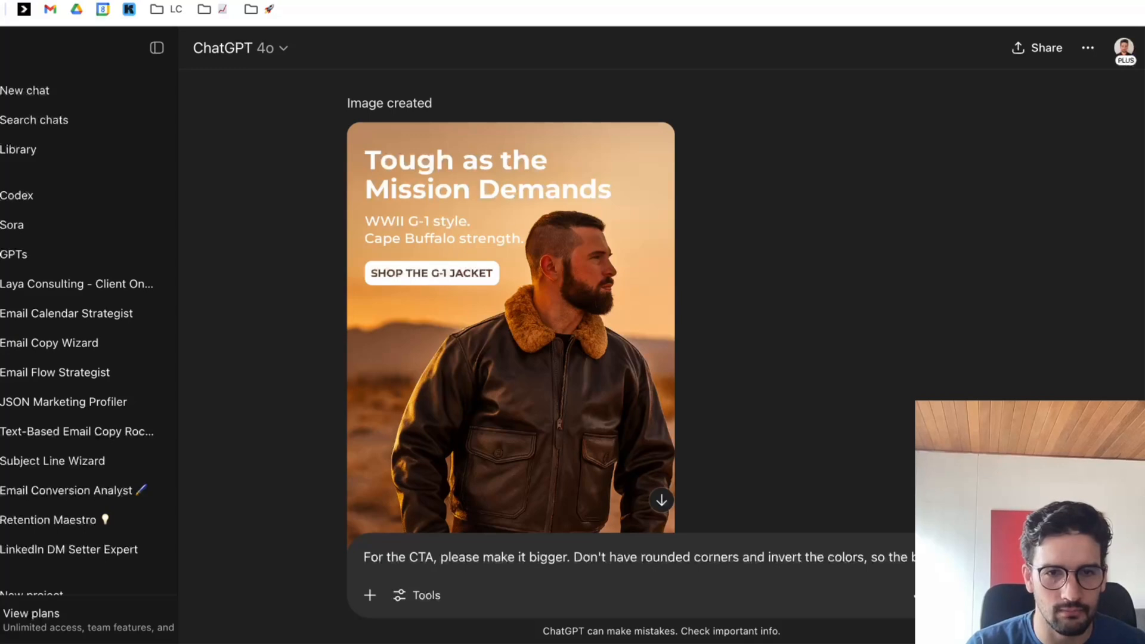
{"action": "type", "text": "ackground should be "}
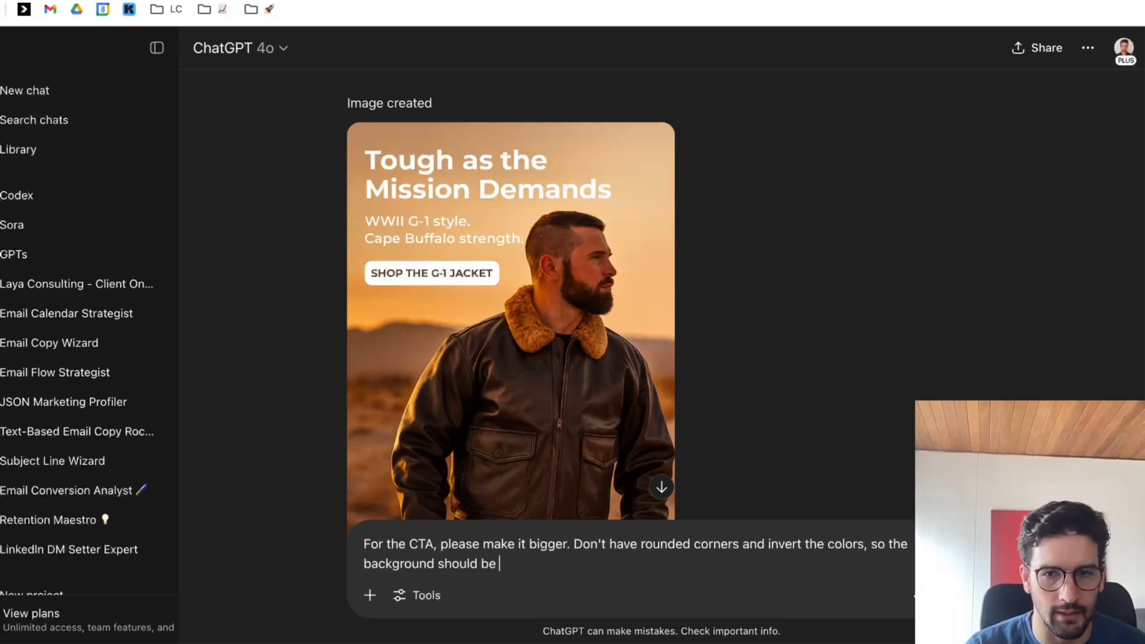
{"action": "type", "text": "b"}
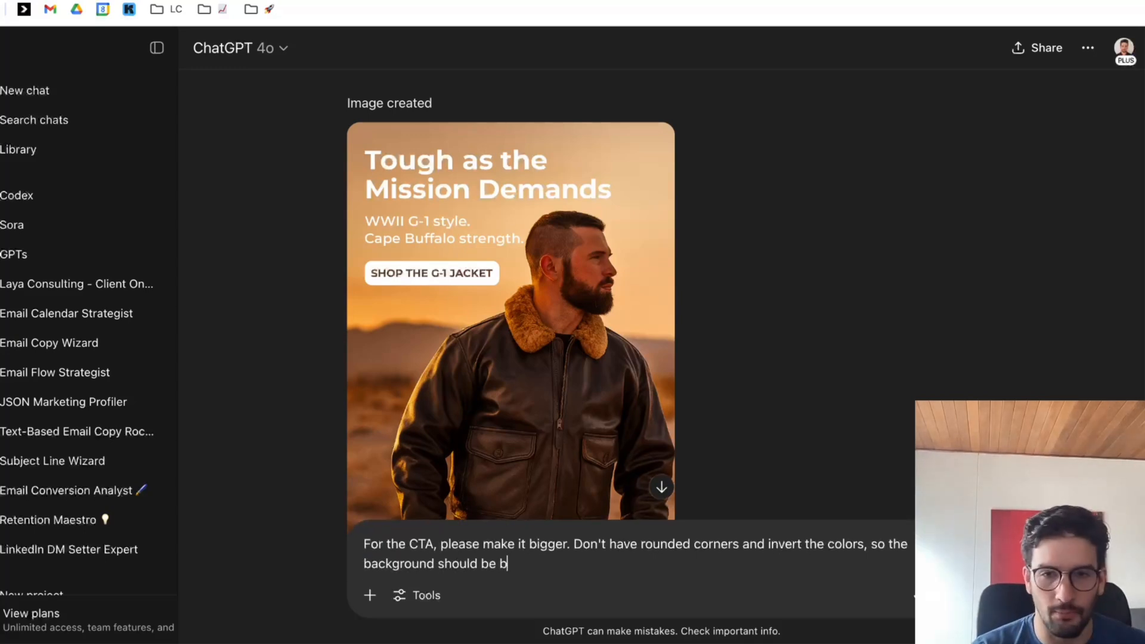
{"action": "type", "text": "ro"}
{"action": "key", "text": "BackSpace"}
{"action": "type", "text": "rown and the "}
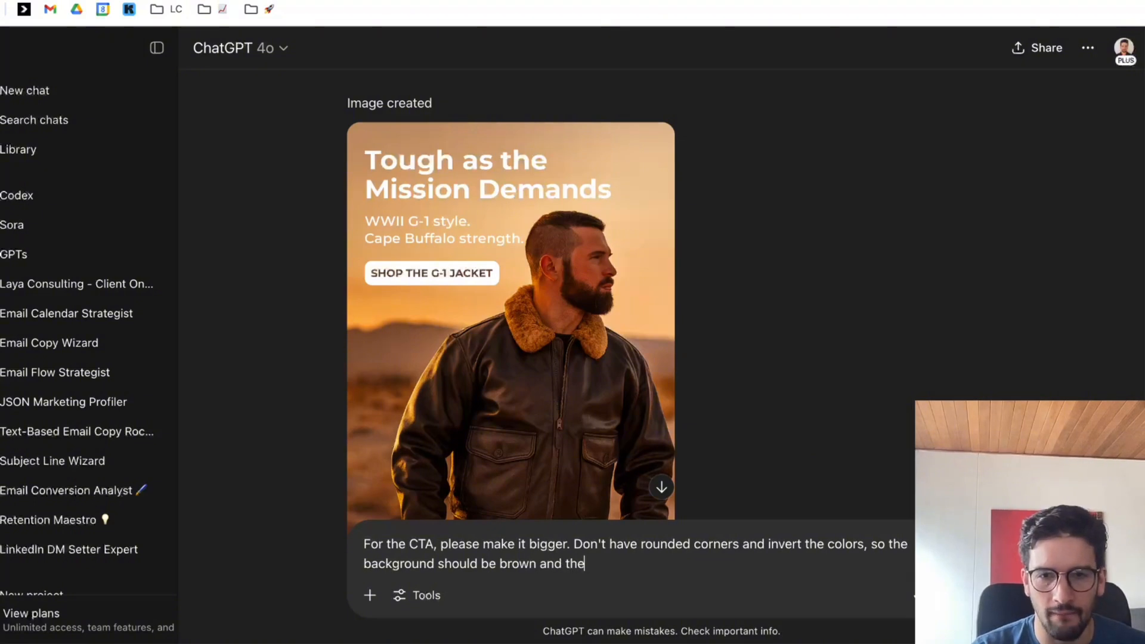
{"action": "type", "text": "let"}
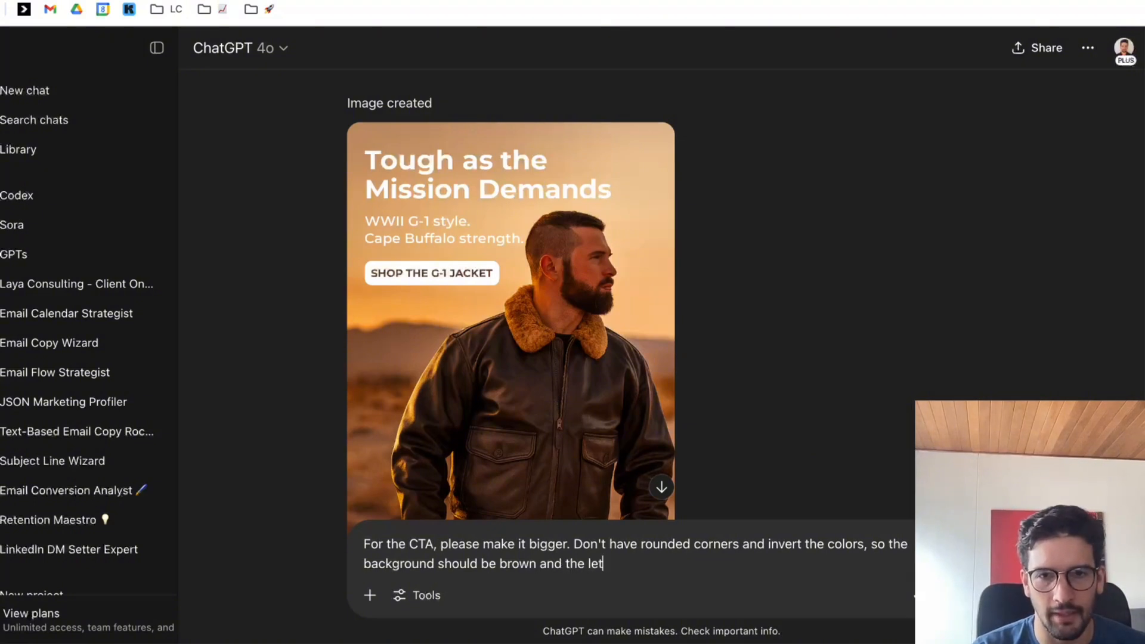
{"action": "type", "text": "ter white."}
{"action": "key", "text": "shift+Return"}
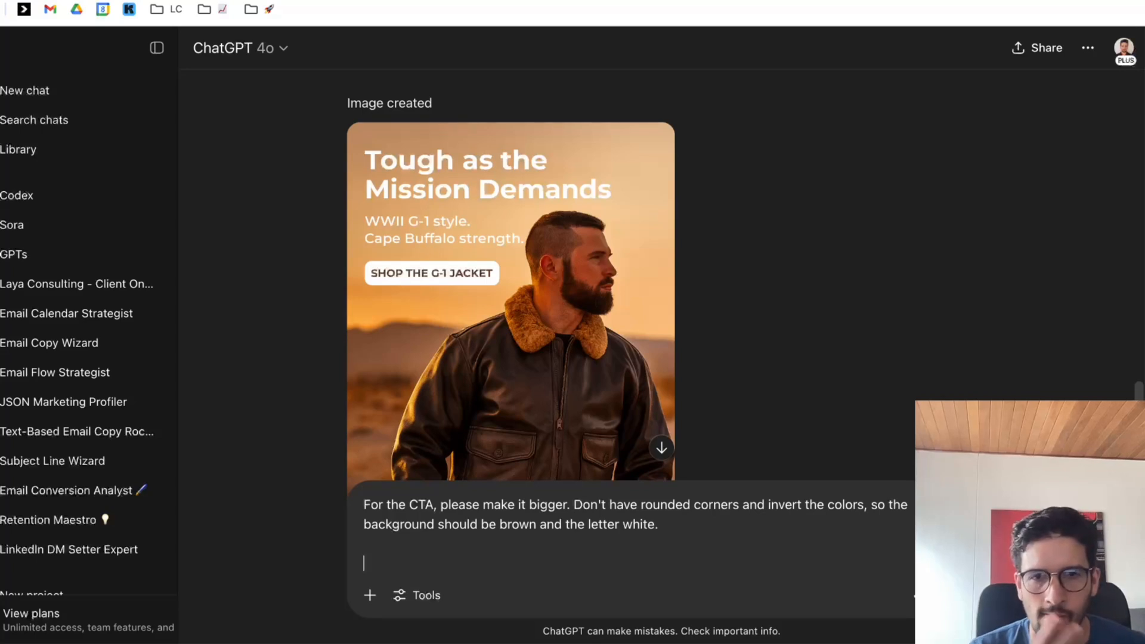
{"action": "key", "text": "BackSpace"}
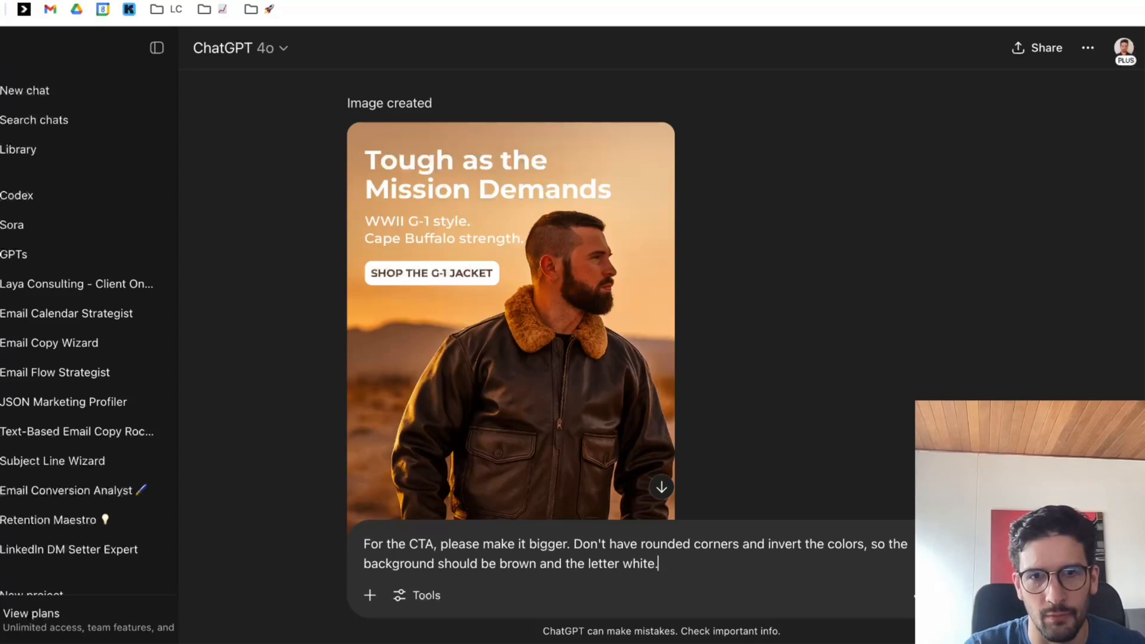
{"action": "key", "text": "Return"}
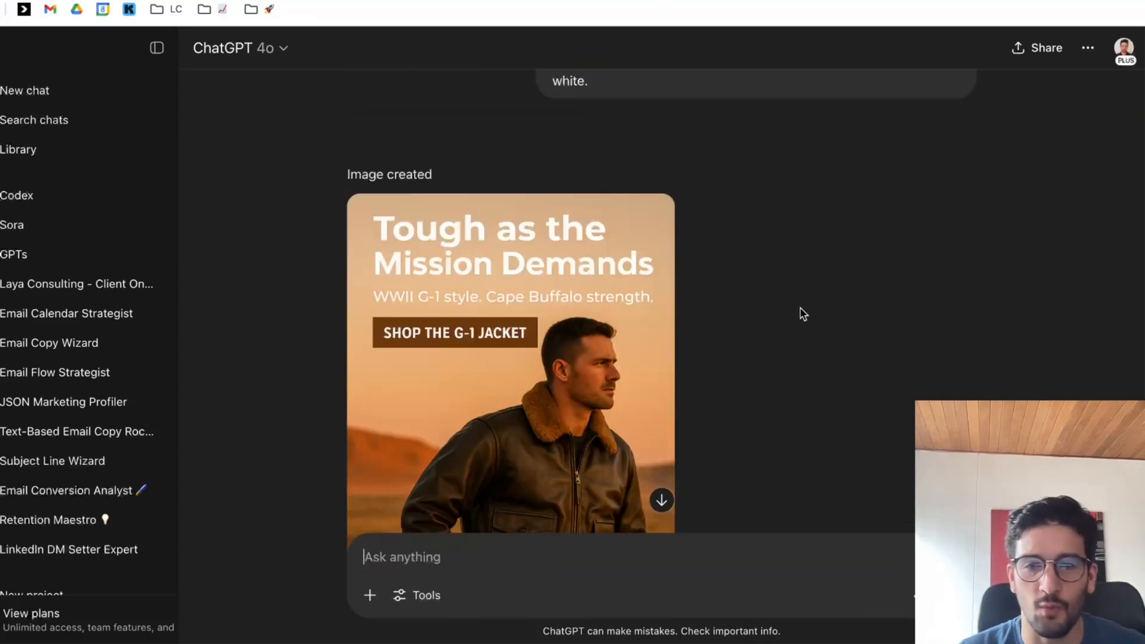
Examine the regenerated jacket image from headline to bottom, including its enlarged view.
{"action": "scroll", "coordinate": [802, 314], "scroll_direction": "down", "scroll_amount": 5}
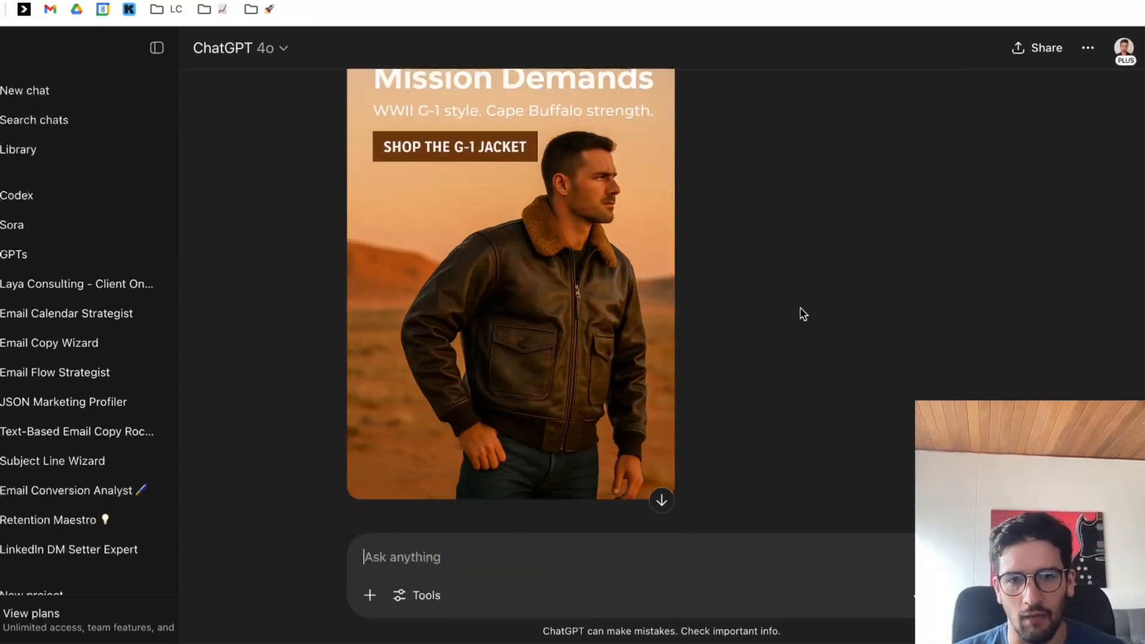
{"action": "scroll", "coordinate": [779, 302], "scroll_direction": "up", "scroll_amount": 2}
{"action": "scroll", "coordinate": [697, 308], "scroll_direction": "up", "scroll_amount": 2}
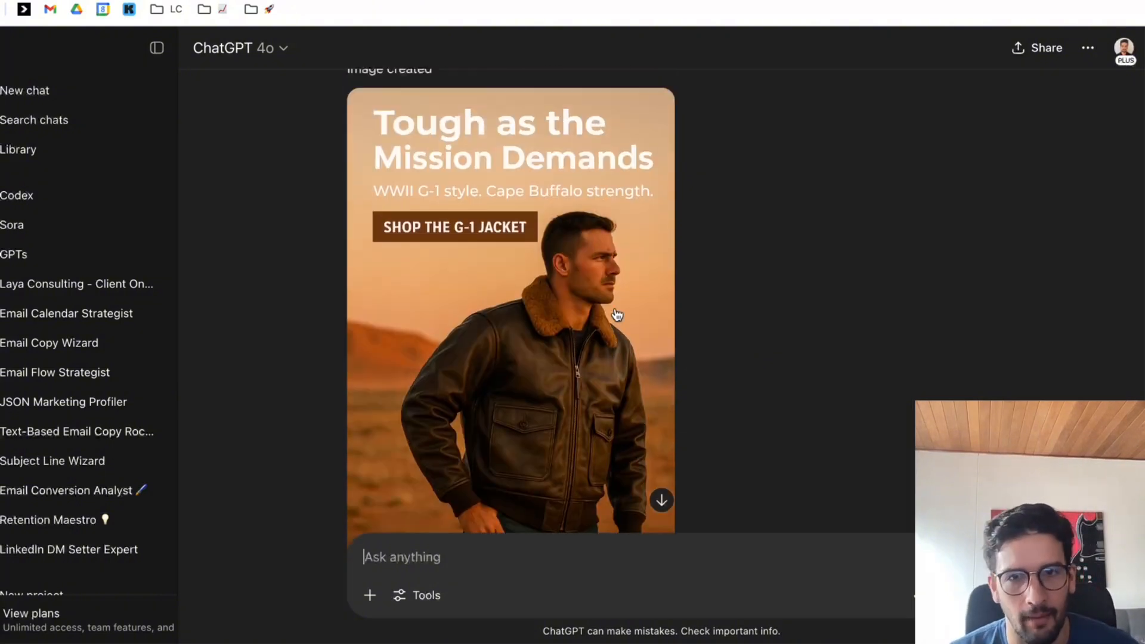
{"action": "left_click", "coordinate": [618, 312]}
{"action": "key", "text": "Escape"}
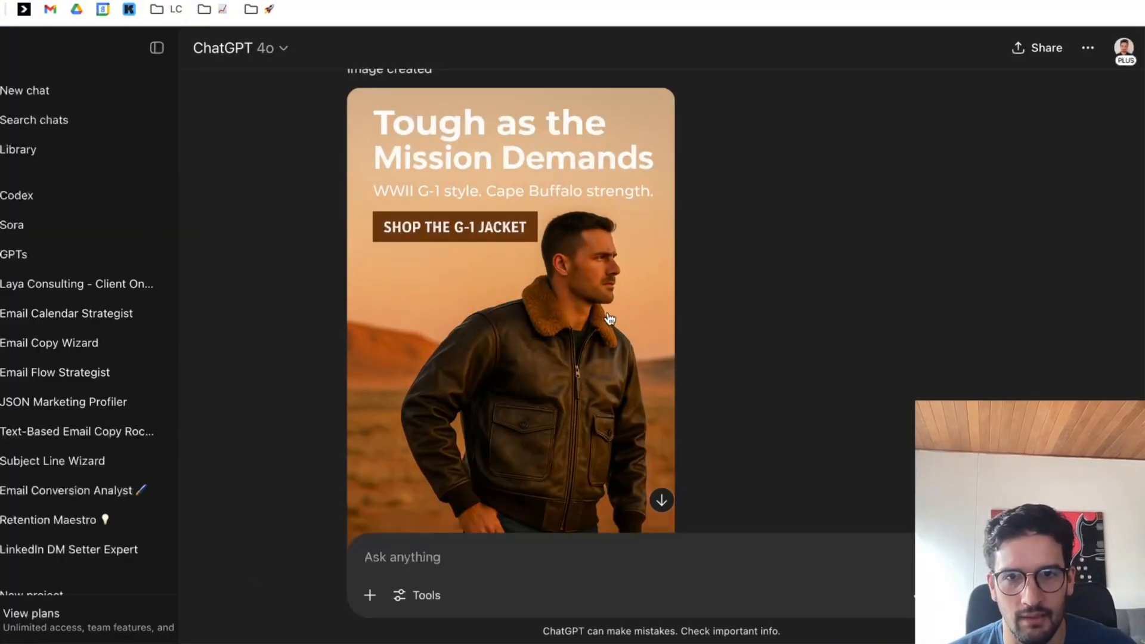
{"action": "scroll", "coordinate": [650, 296], "scroll_direction": "down", "scroll_amount": 1}
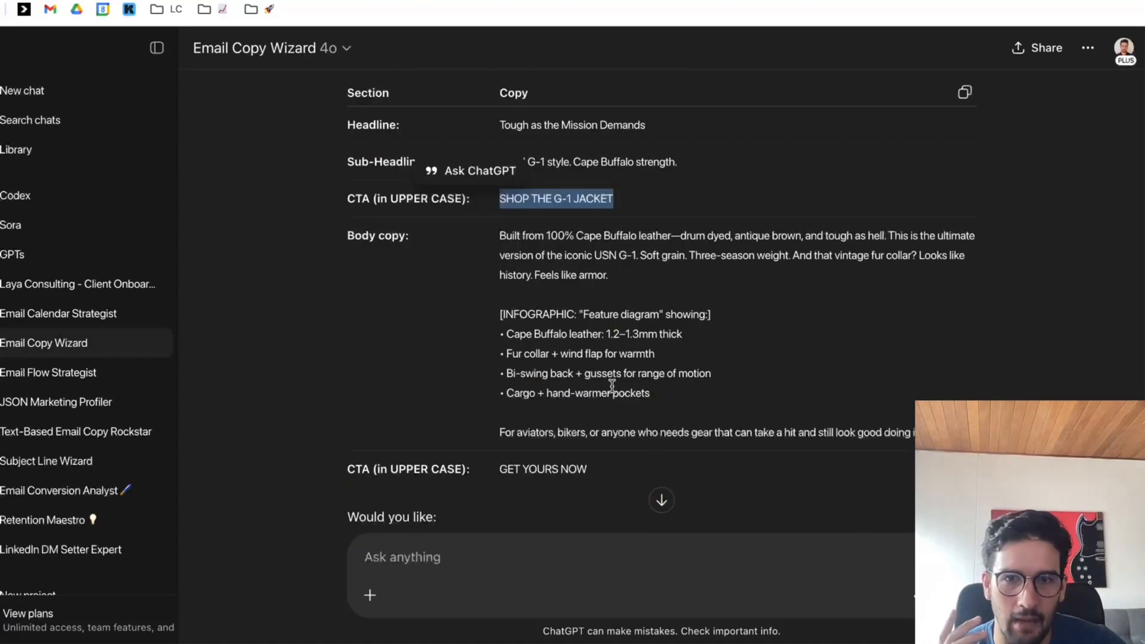
Copy the infographic block from the body copy and start an image-chat request with "Now please create an infographic following the same style as the image".
{"action": "left_click_drag", "start_coordinate": [500, 236], "coordinate": [922, 433]}
{"action": "left_click_drag", "start_coordinate": [689, 395], "coordinate": [494, 322]}
{"action": "key", "text": "ctrl+c"}
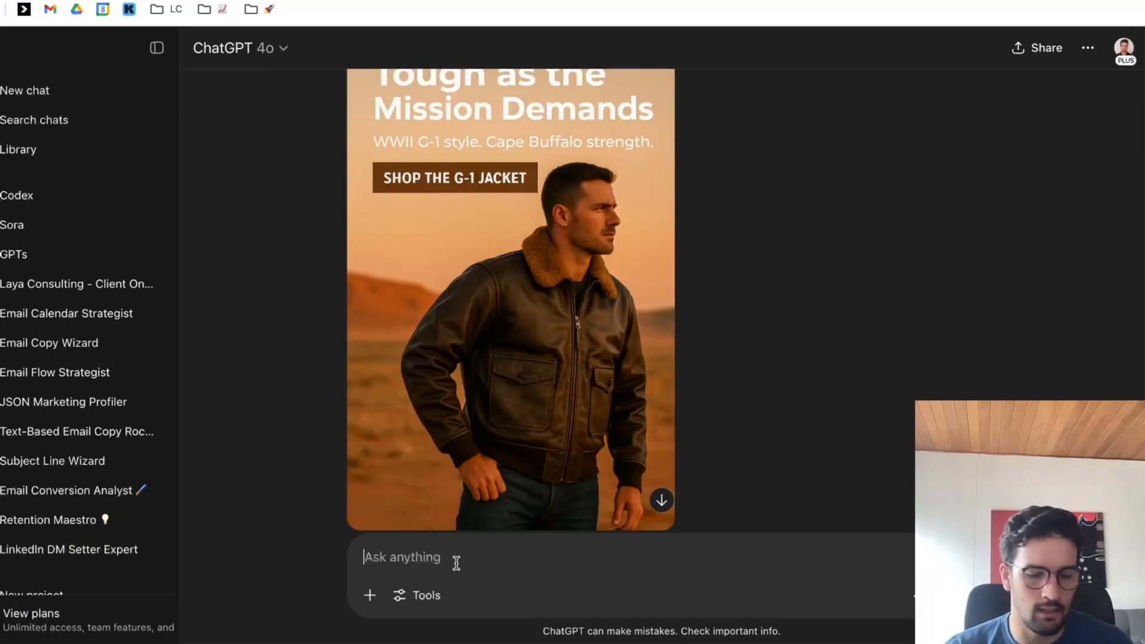
{"action": "type", "text": "Now"}
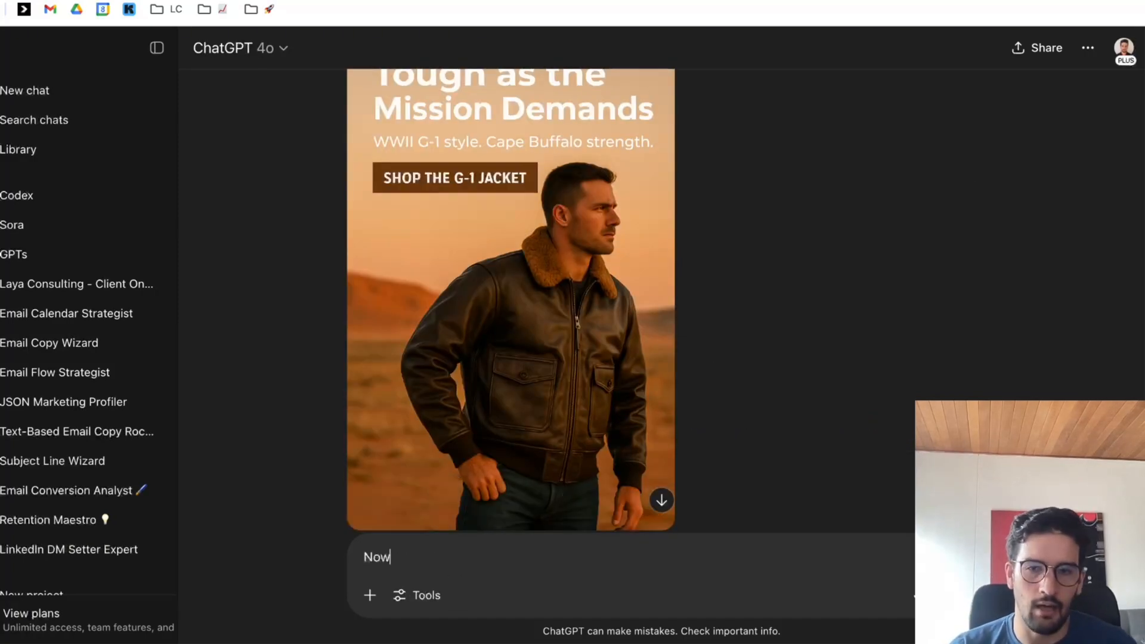
{"action": "type", "text": " please create an inf"}
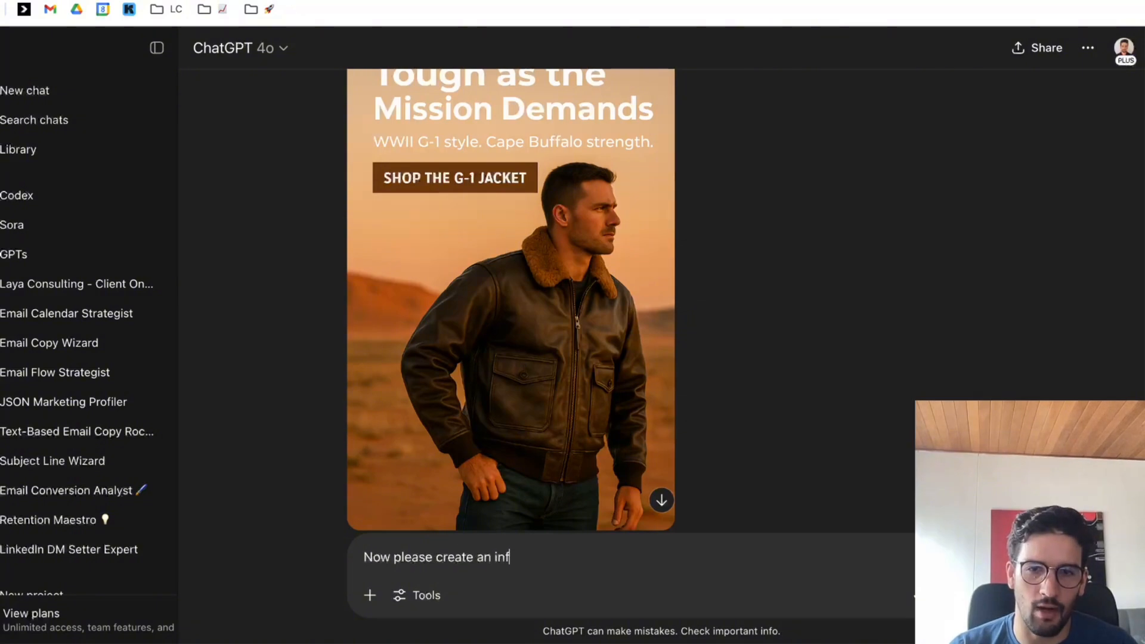
{"action": "type", "text": "orgraphic follo"}
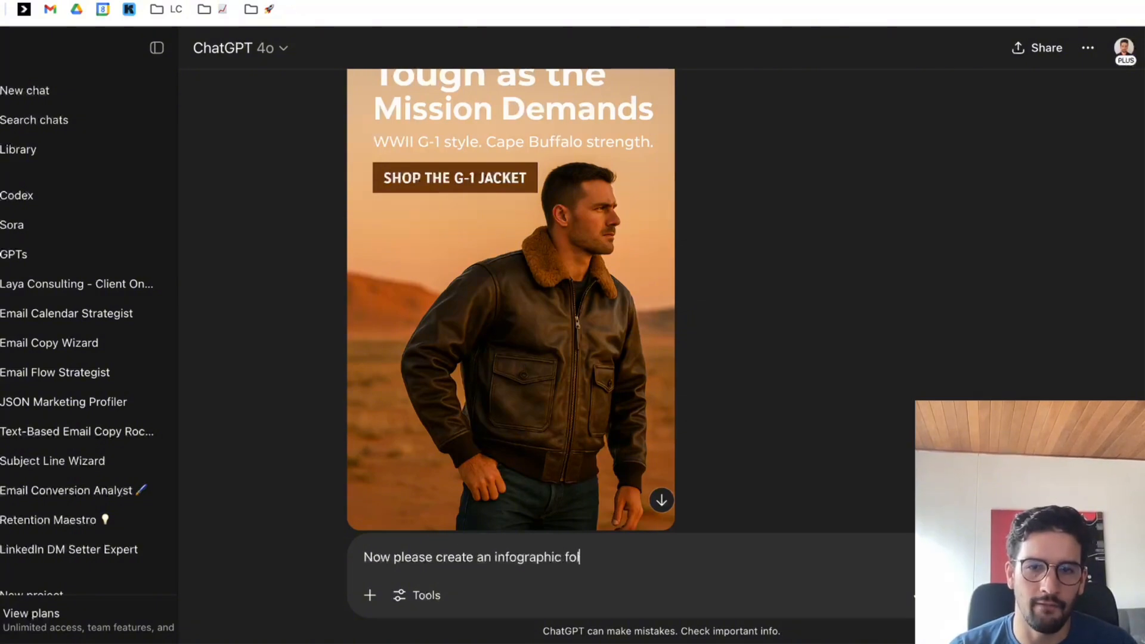
{"action": "type", "text": "wing the same "}
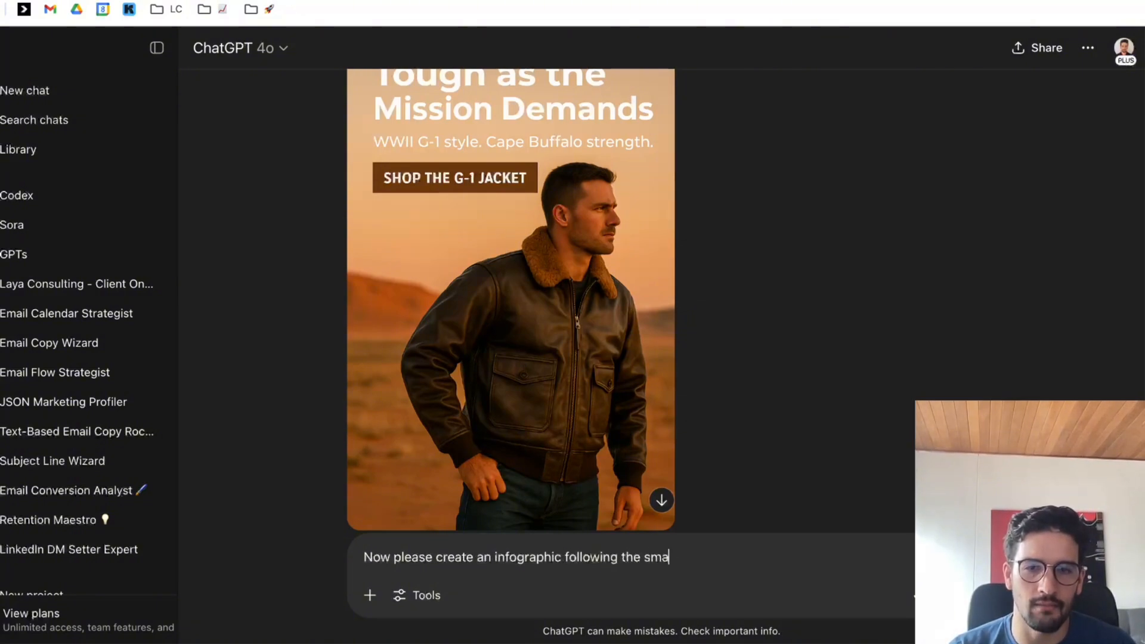
{"action": "type", "text": "style as the image ju"}
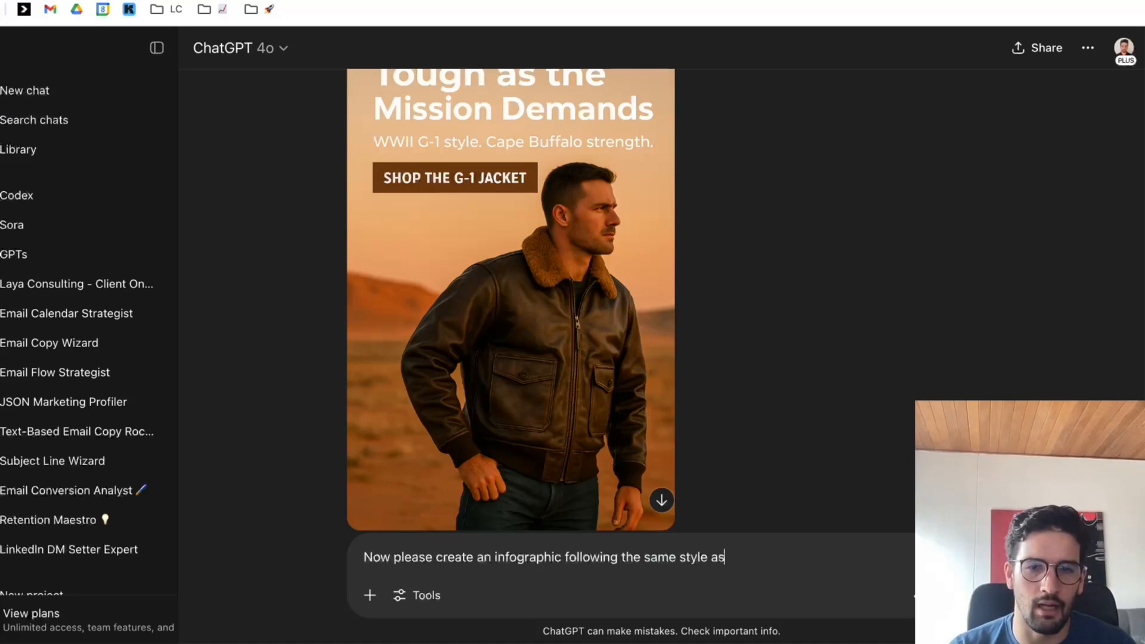
Continue the infographic request with "you just created", correcting the typos.
{"action": "key", "text": "BackSpace"}
{"action": "key", "text": "BackSpace"}
{"action": "type", "text": "you hjust"}
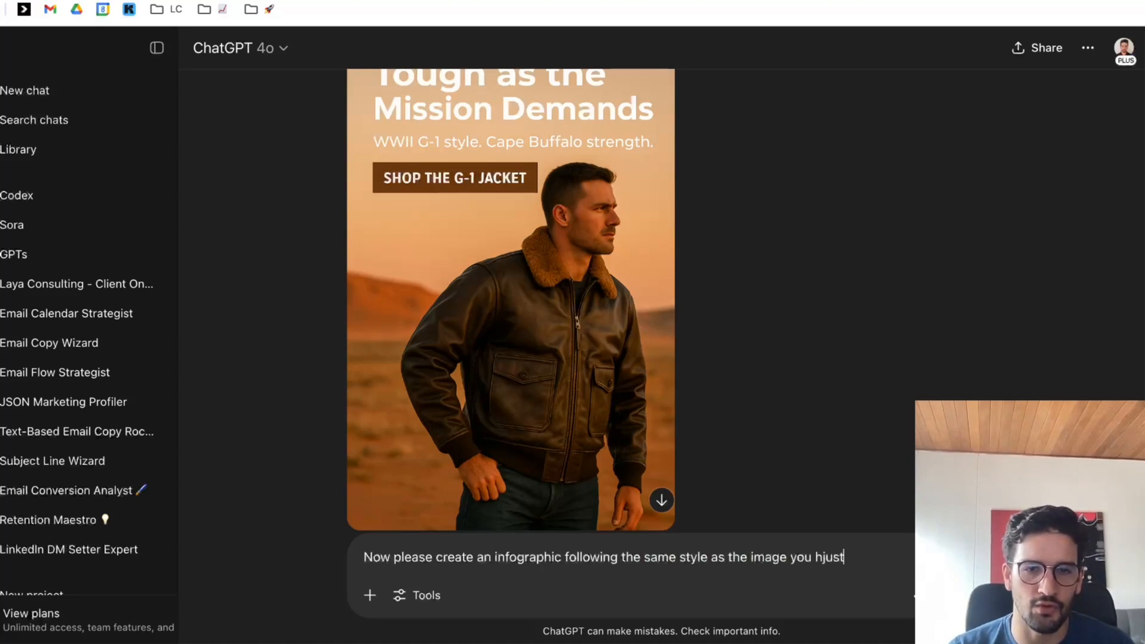
{"action": "key", "text": "BackSpace"}
{"action": "key", "text": "BackSpace"}
{"action": "key", "text": "BackSpace"}
{"action": "key", "text": "BackSpace"}
{"action": "key", "text": "BackSpace"}
{"action": "type", "text": "just crated so"}
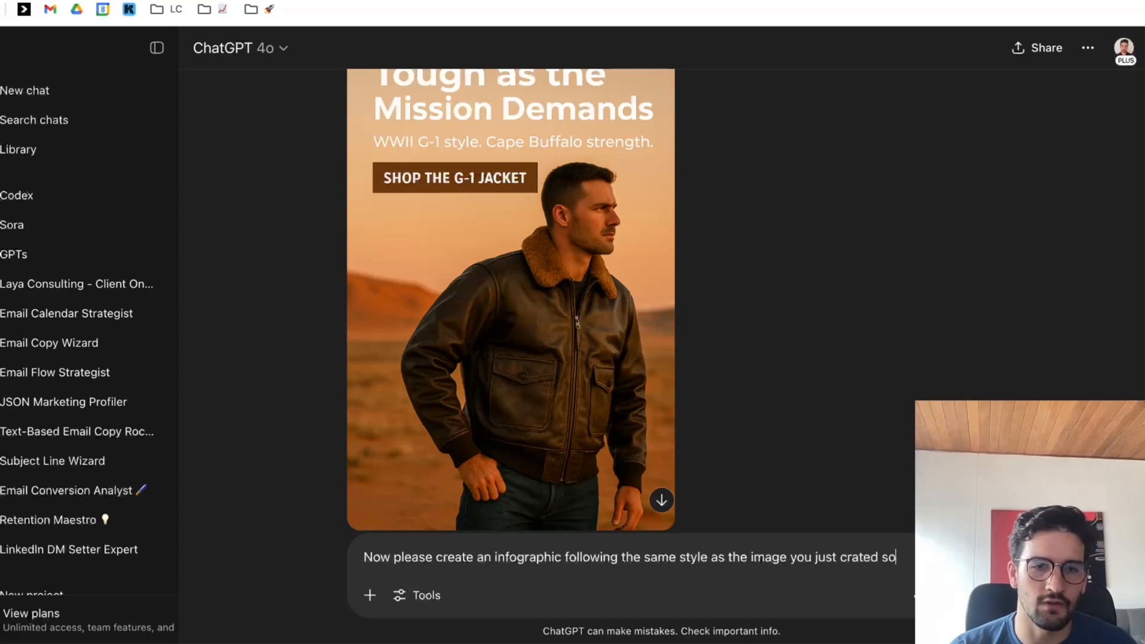
{"action": "key", "text": "BackSpace"}
{"action": "key", "text": "BackSpace"}
{"action": "key", "text": "BackSpace"}
{"action": "key", "text": "BackSpace"}
{"action": "type", "text": "ea"}
{"action": "key", "text": "BackSpace"}
{"action": "type", "text": "ted"}
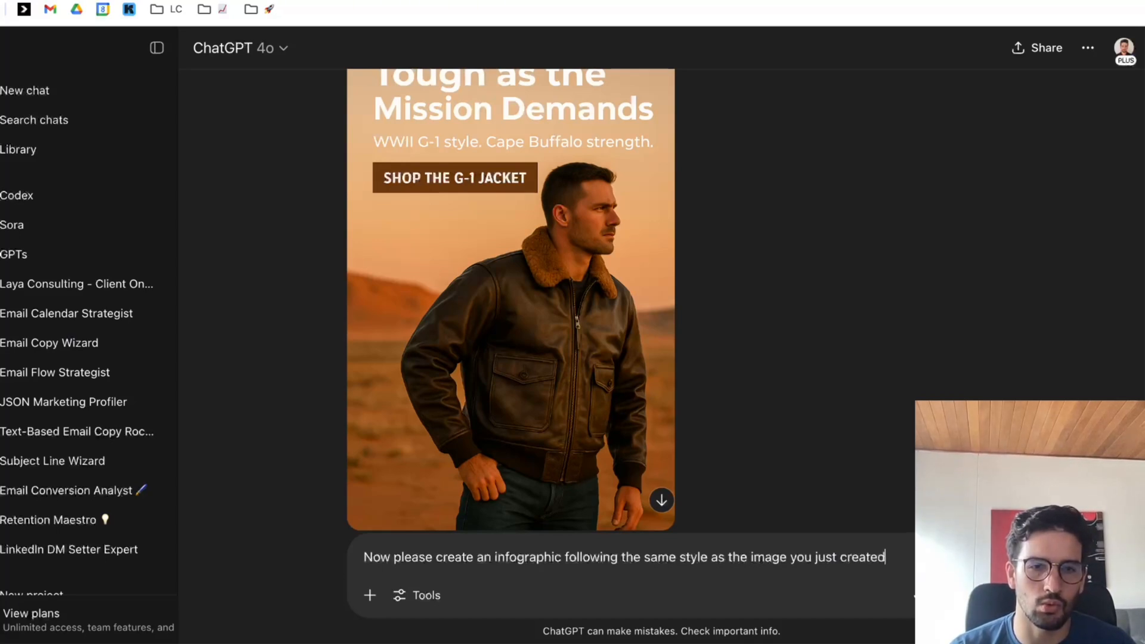
{"action": "type", "text": " so they both be on the sa"}
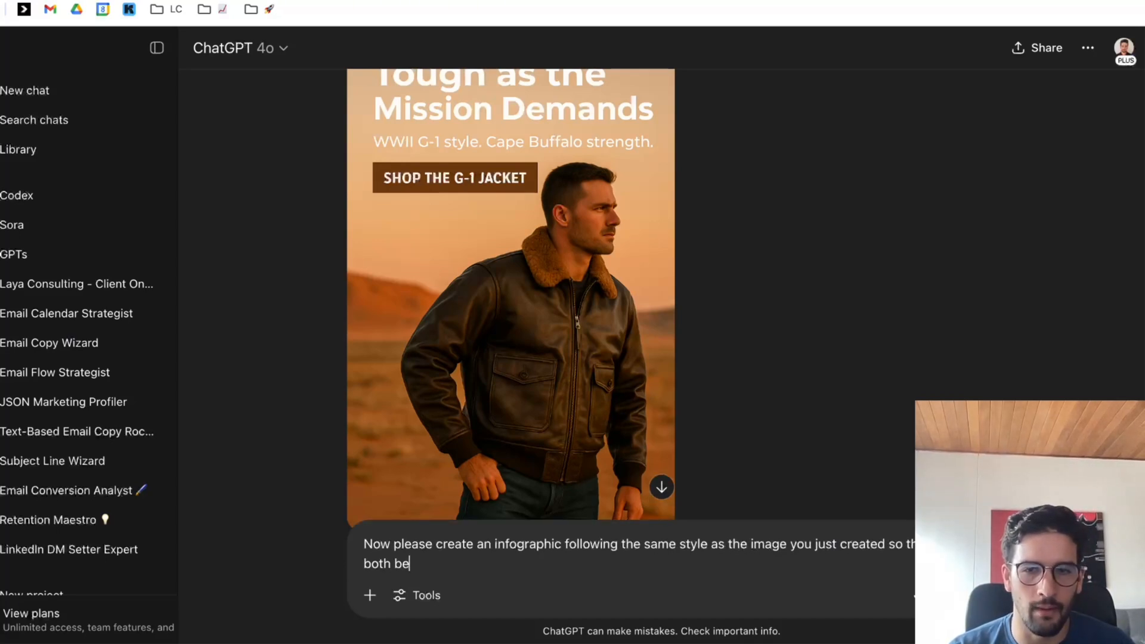
{"action": "type", "text": "me email "}
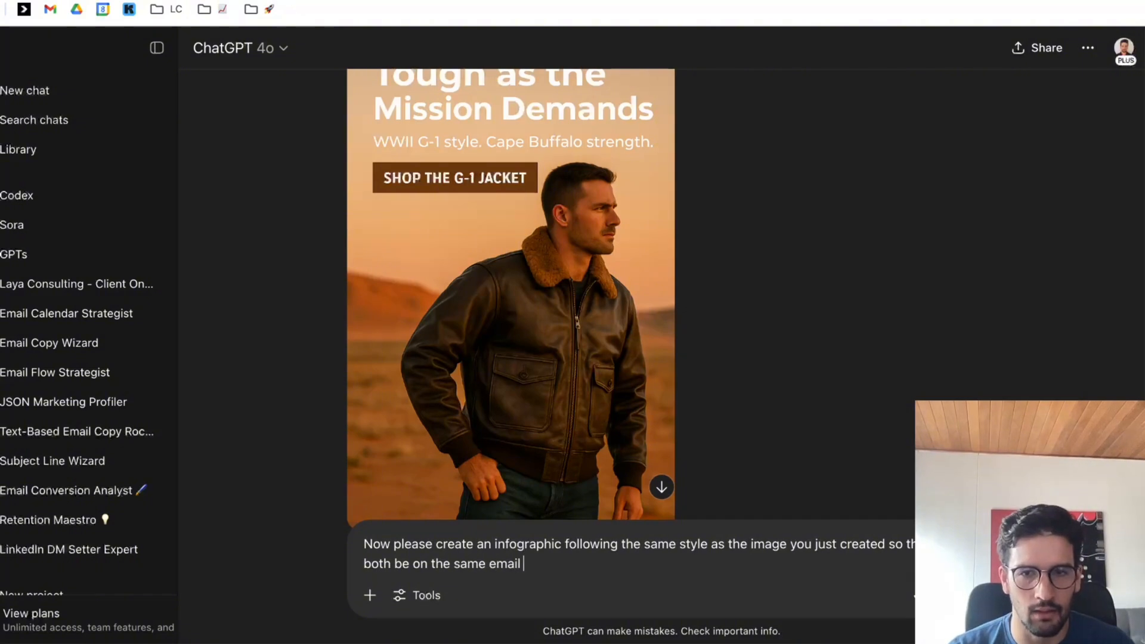
{"action": "type", "text": "and flow really wel."}
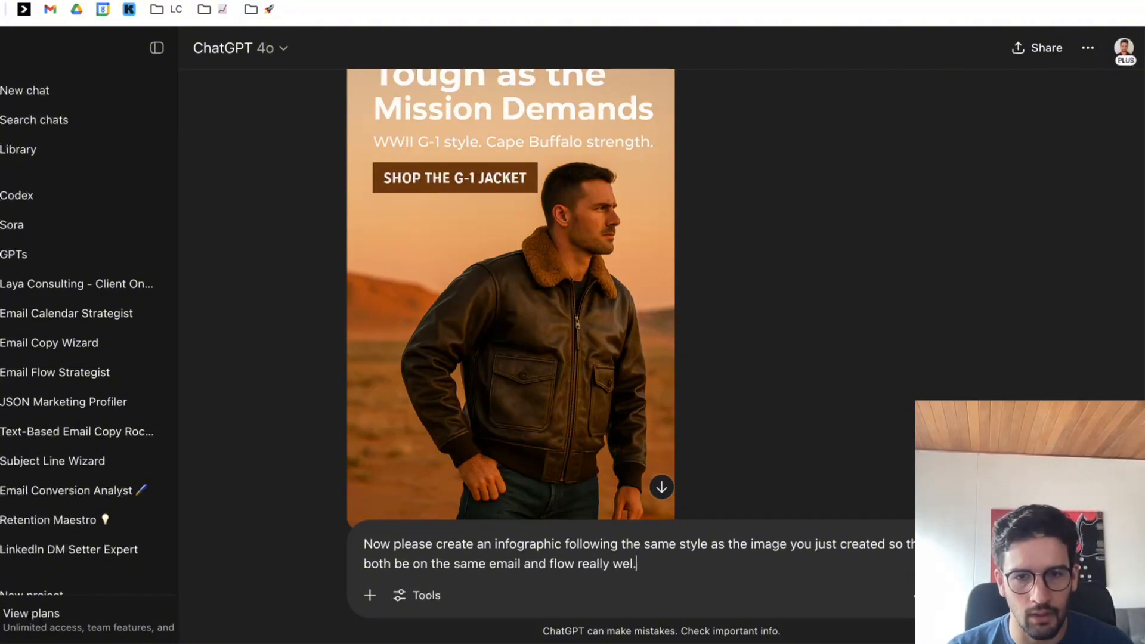
{"action": "key", "text": "BackSpace"}
{"action": "type", "text": "l. Here's the in"}
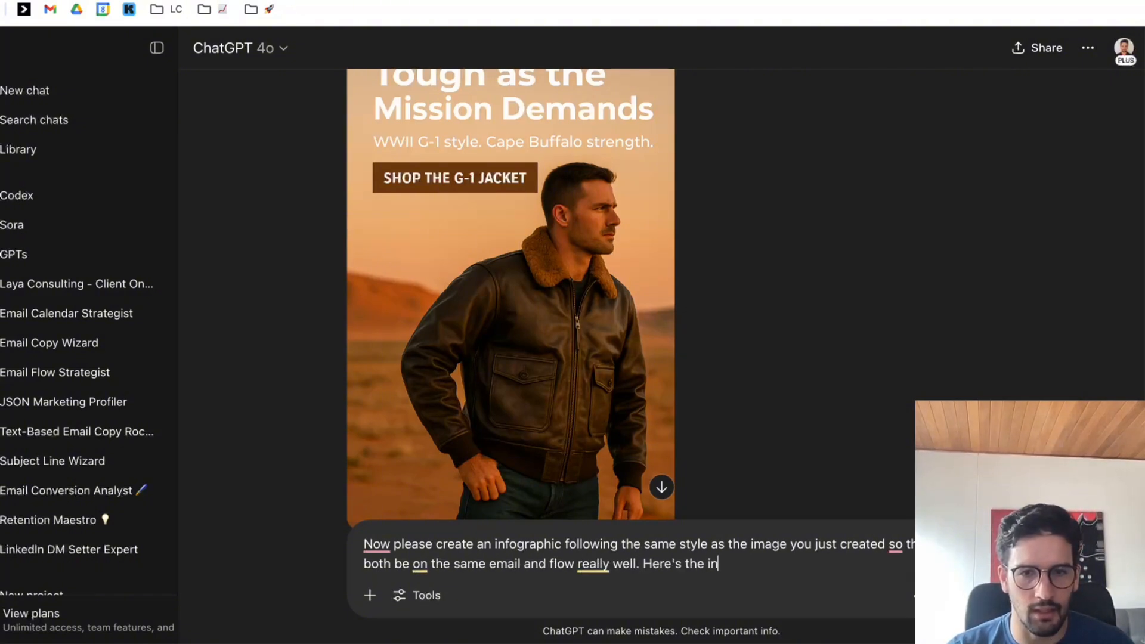
{"action": "type", "text": "formatio"}
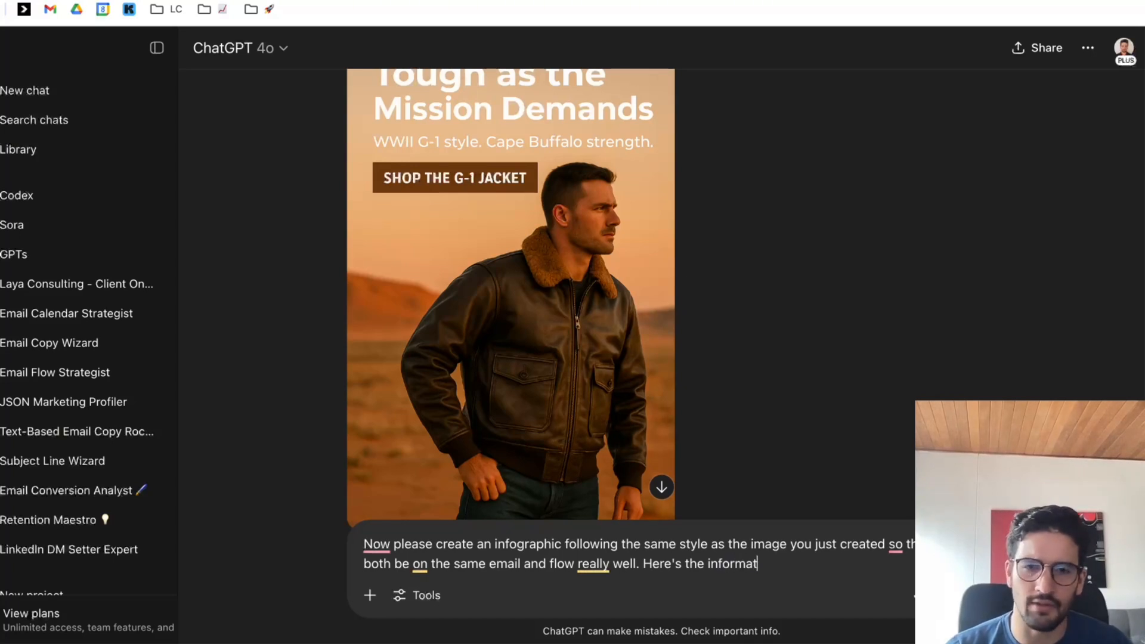
Add the introductory line "Here's the infographic copy and details:" to the request.
{"action": "key", "text": "BackSpace"}
{"action": "key", "text": "BackSpace"}
{"action": "key", "text": "BackSpace"}
{"action": "key", "text": "BackSpace"}
{"action": "key", "text": "BackSpace"}
{"action": "type", "text": "o"}
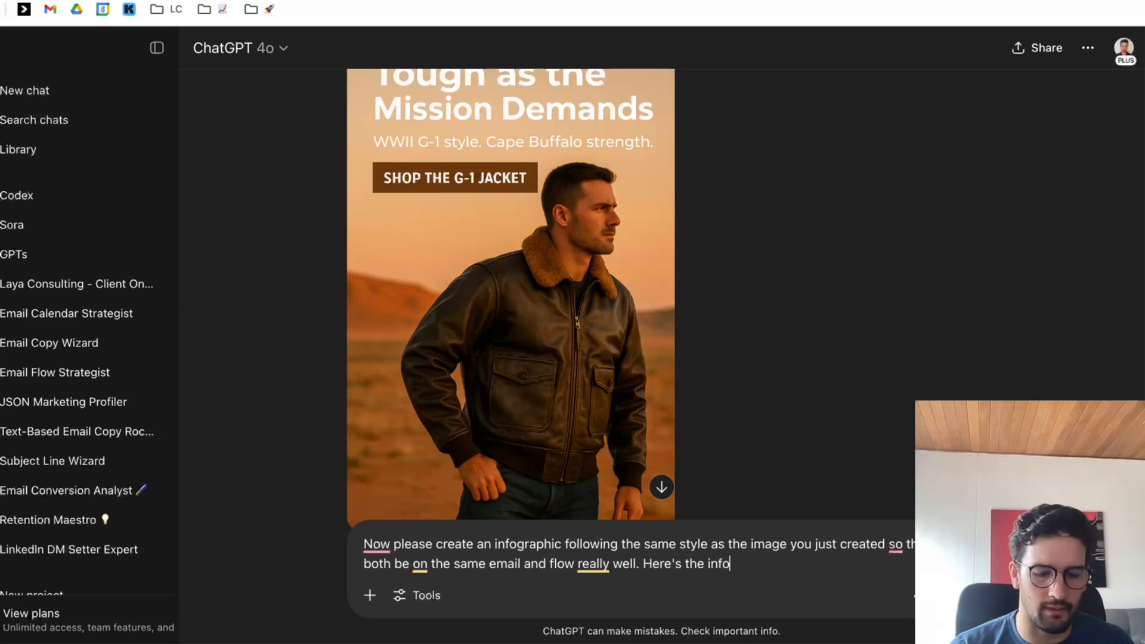
{"action": "type", "text": "graphic copy a"}
{"action": "key", "text": "BackSpace"}
{"action": "key", "text": "BackSpace"}
{"action": "key", "text": "BackSpace"}
{"action": "key", "text": "BackSpace"}
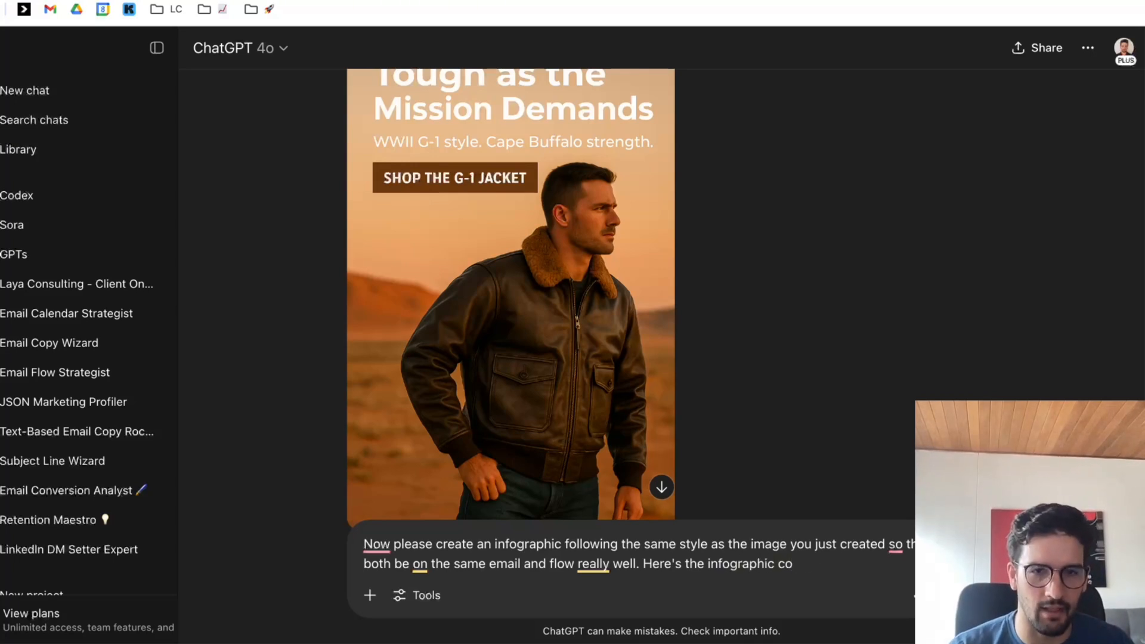
{"action": "type", "text": "py and details:"}
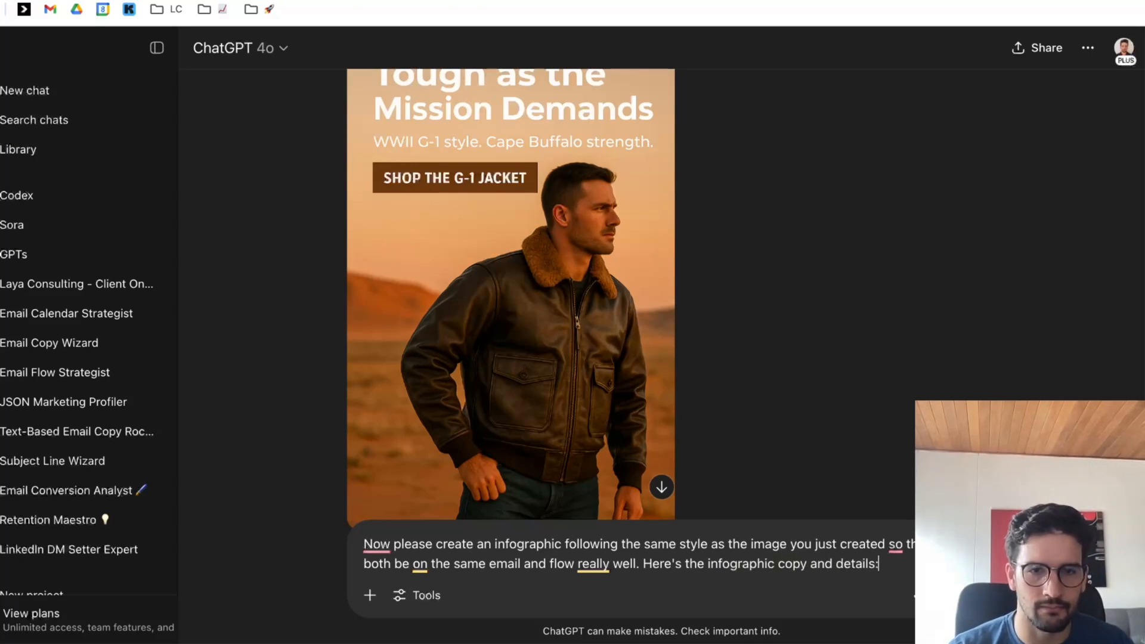
Paste the copied infographic block below the introductory line and replace the colon after "details" with a comma.
{"action": "key", "text": "shift+Return"}
{"action": "key", "text": "shift+Return"}
{"action": "key", "text": "ctrl+v"}
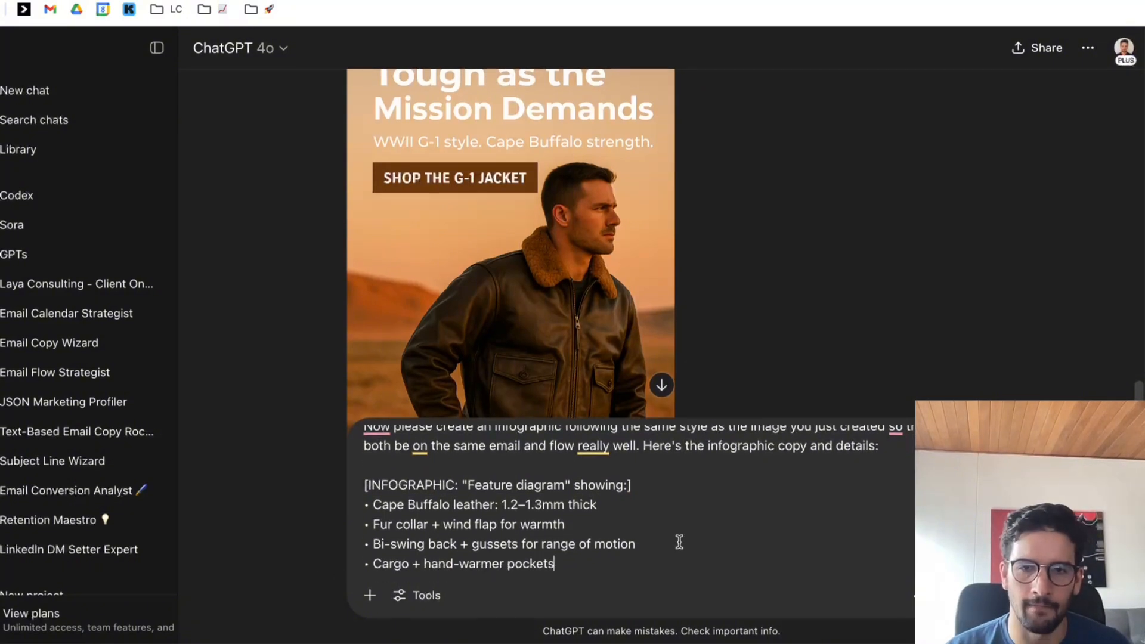
{"action": "left_click", "coordinate": [902, 446]}
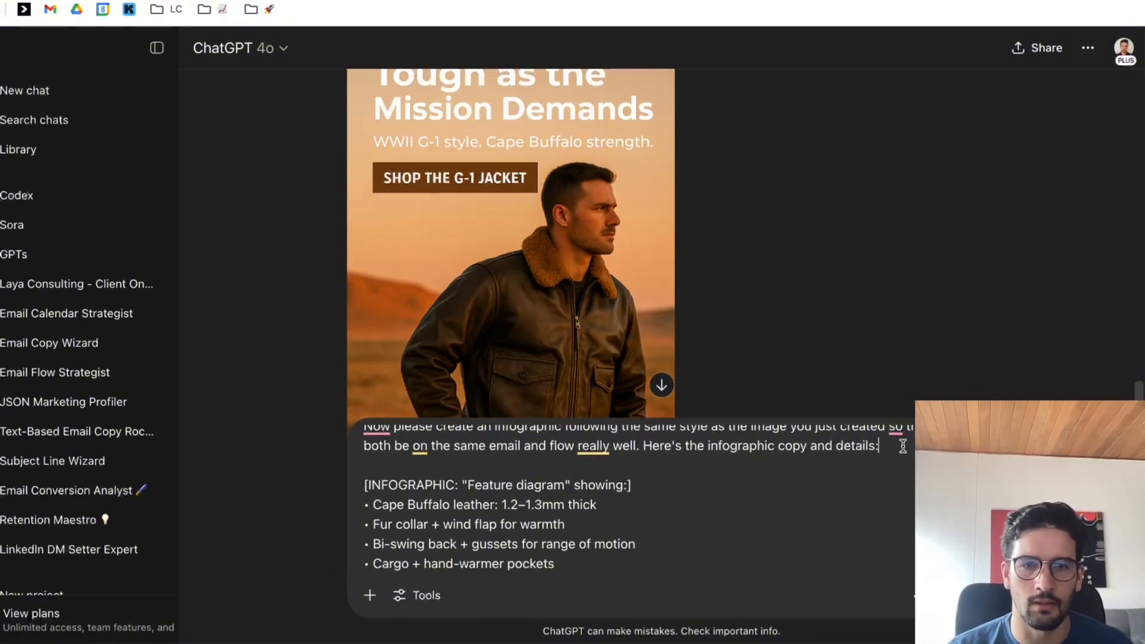
{"action": "key", "text": "BackSpace"}
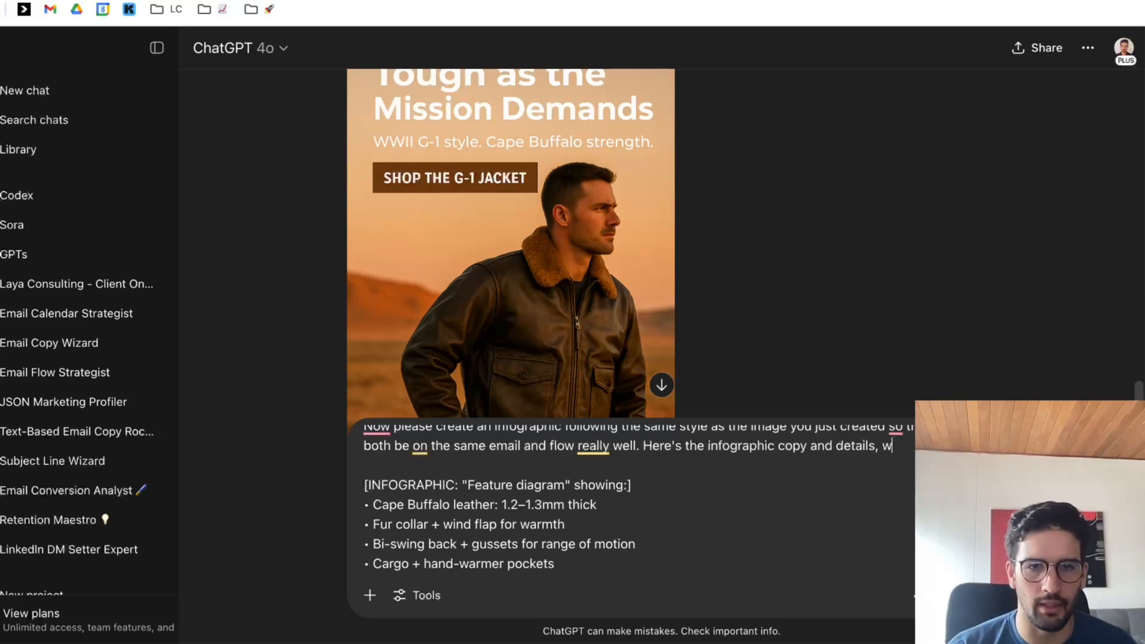
Add a separate paragraph below the bullets reading "Important: Above the infographic there should be this piece of copy:".
{"action": "key", "text": "shift+Return"}
{"action": "key", "text": "shift+Return"}
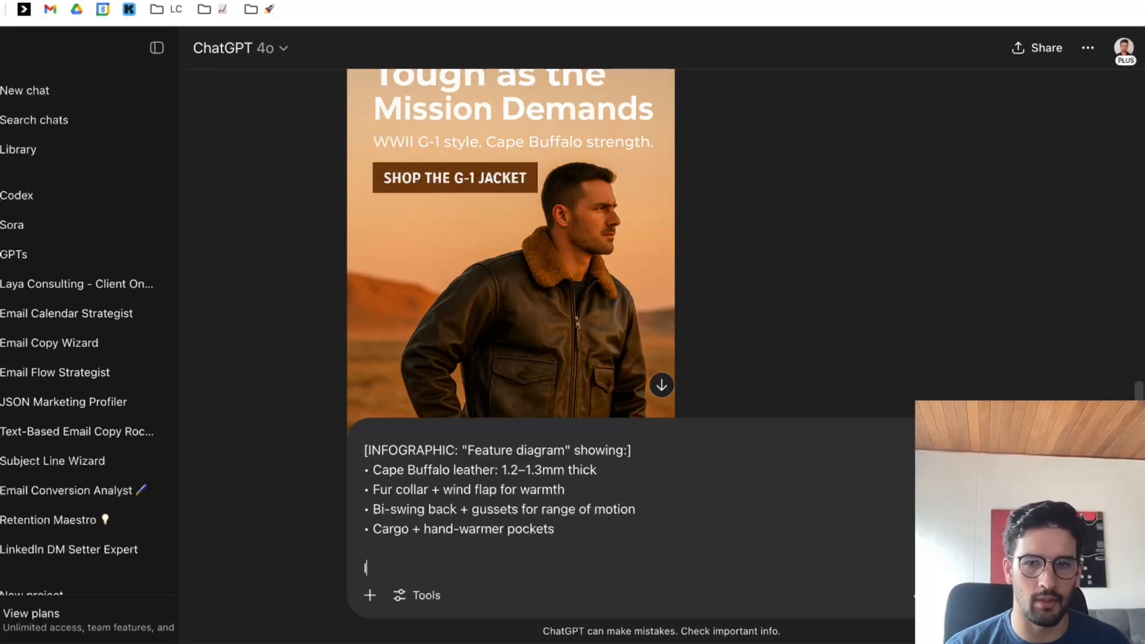
{"action": "type", "text": "Important"}
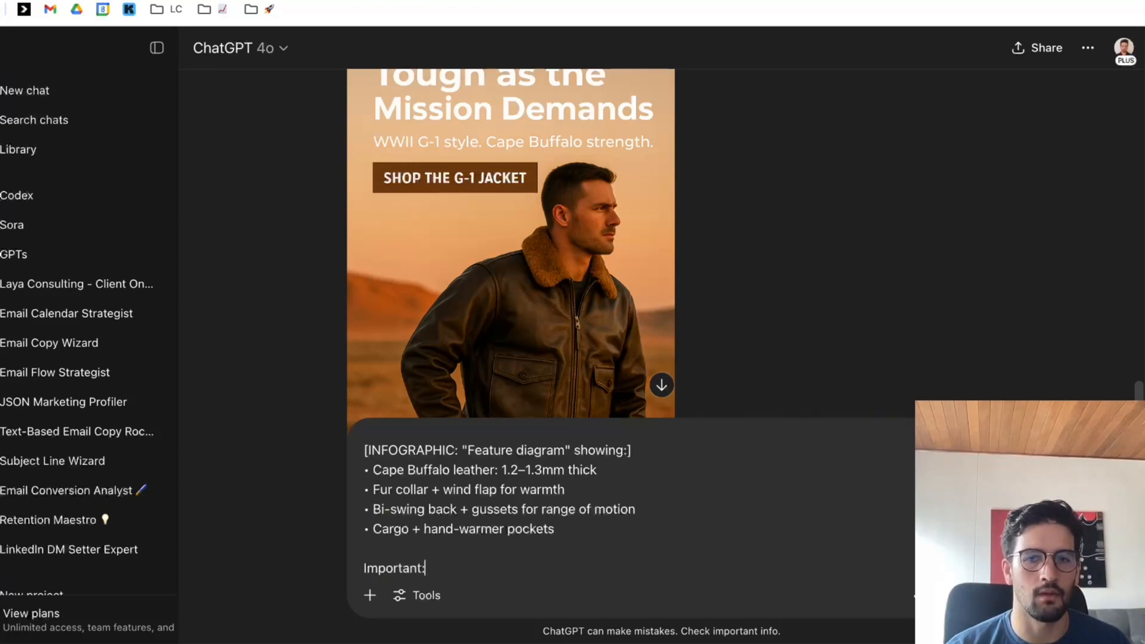
{"action": "type", "text": ": Before t"}
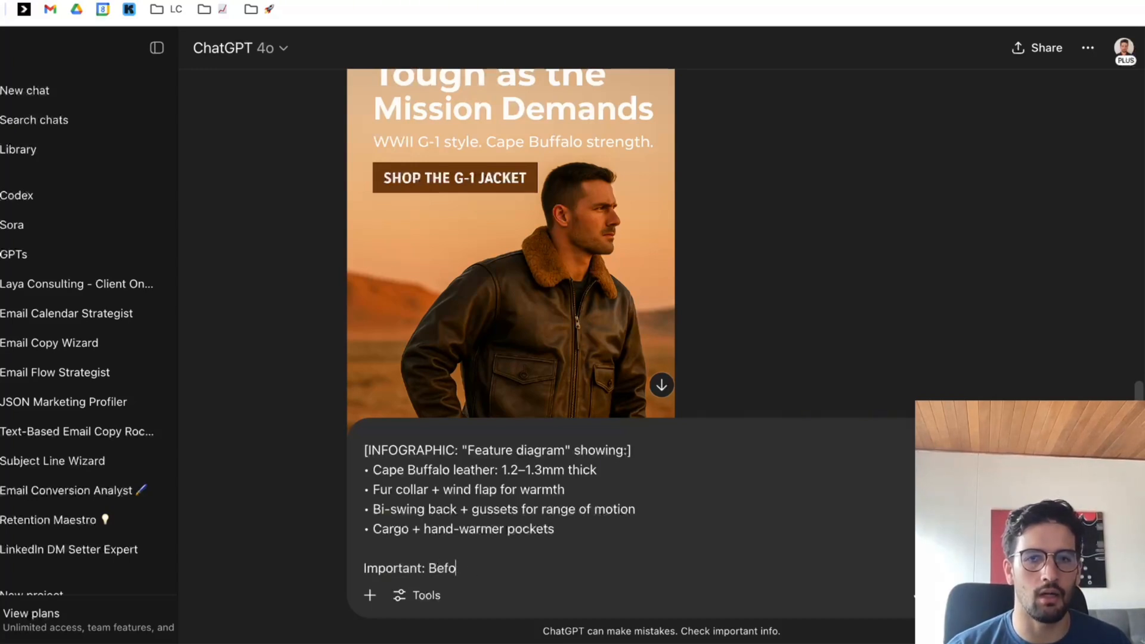
{"action": "key", "text": "BackSpace"}
{"action": "key", "text": "BackSpace"}
{"action": "key", "text": "BackSpace"}
{"action": "key", "text": "BackSpace"}
{"action": "type", "text": "Above the i"}
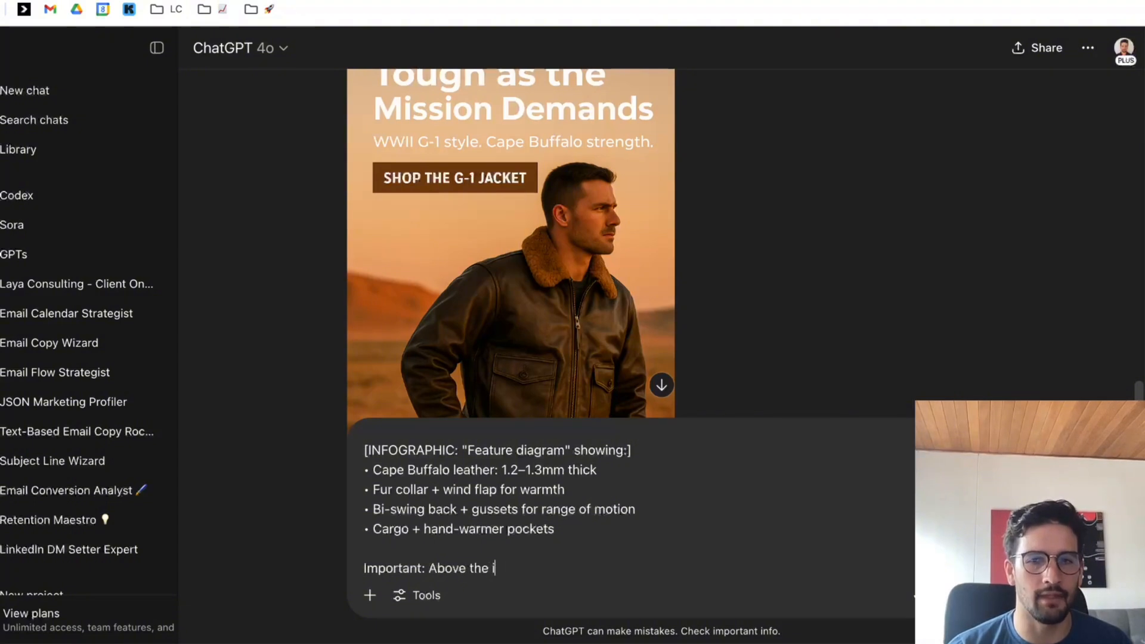
{"action": "type", "text": "nforraphic there"}
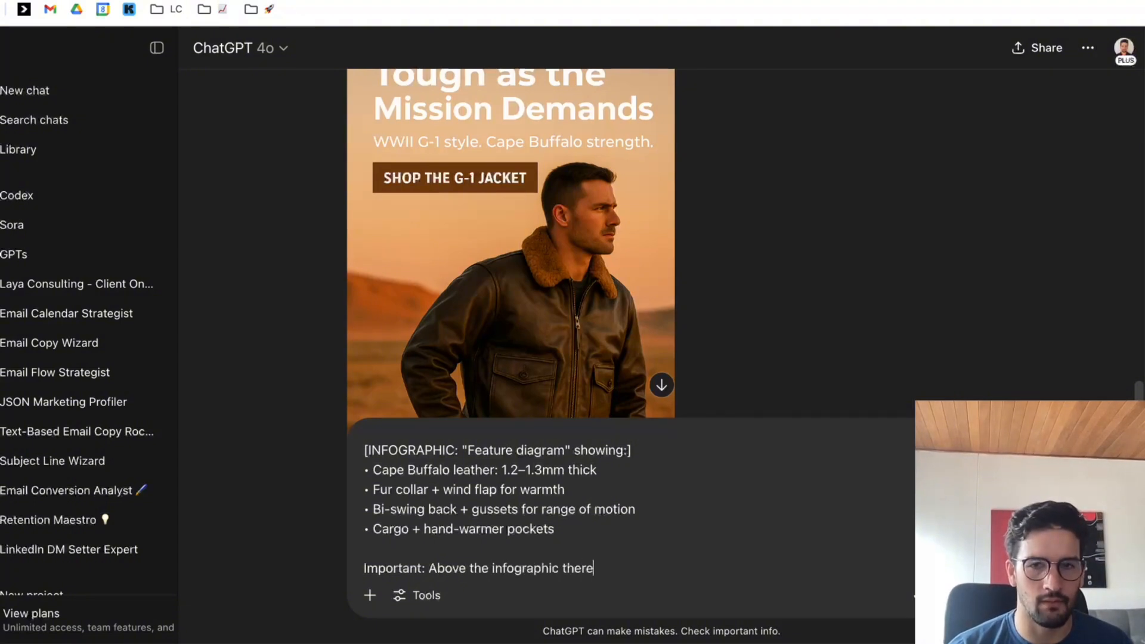
{"action": "type", "text": " should be this piece of copty"}
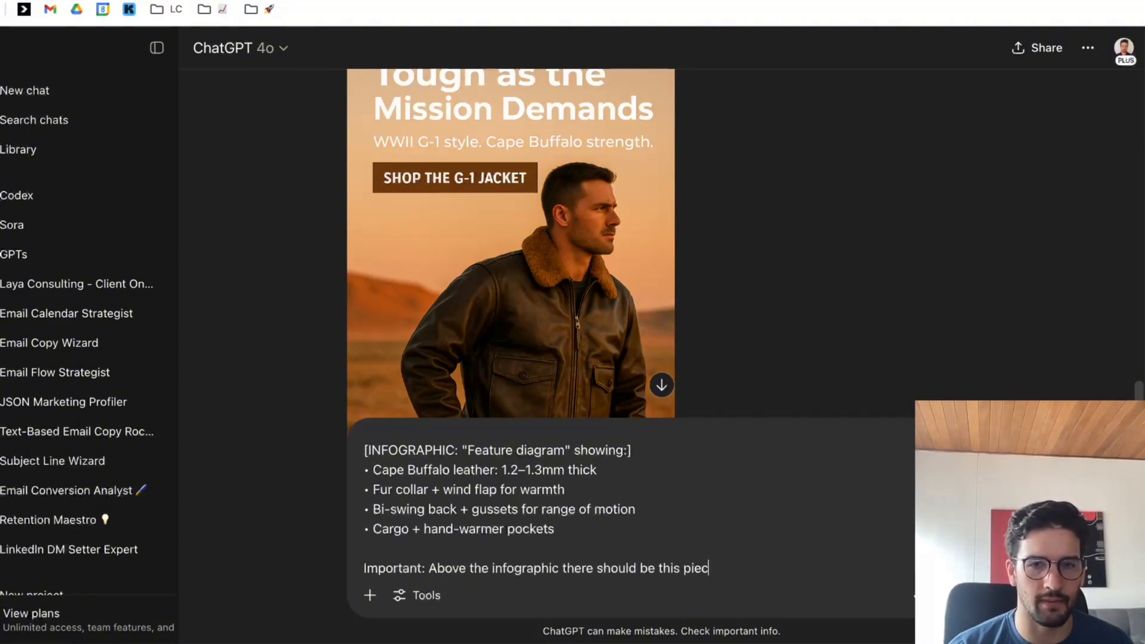
{"action": "key", "text": "BackSpace"}
{"action": "type", "text": "y ion"}
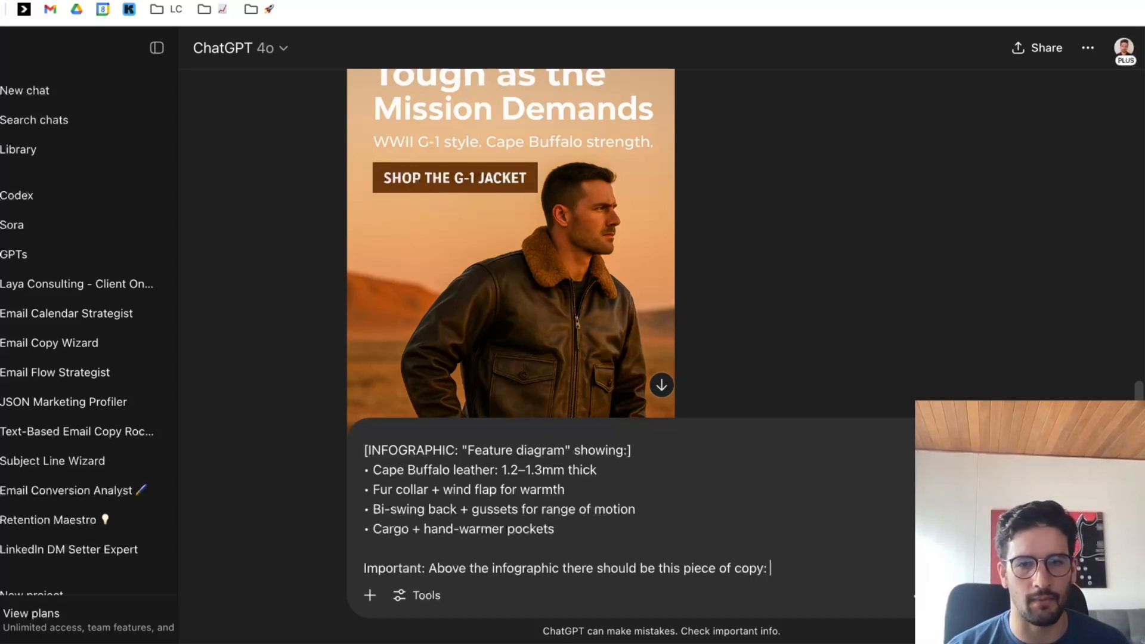
Insert the "Built from 100% Cape Buffalo leather" paragraph and add a new line reading "Below the infographic, there should be this piece of copy:".
{"action": "type", "text": "Below the u"}
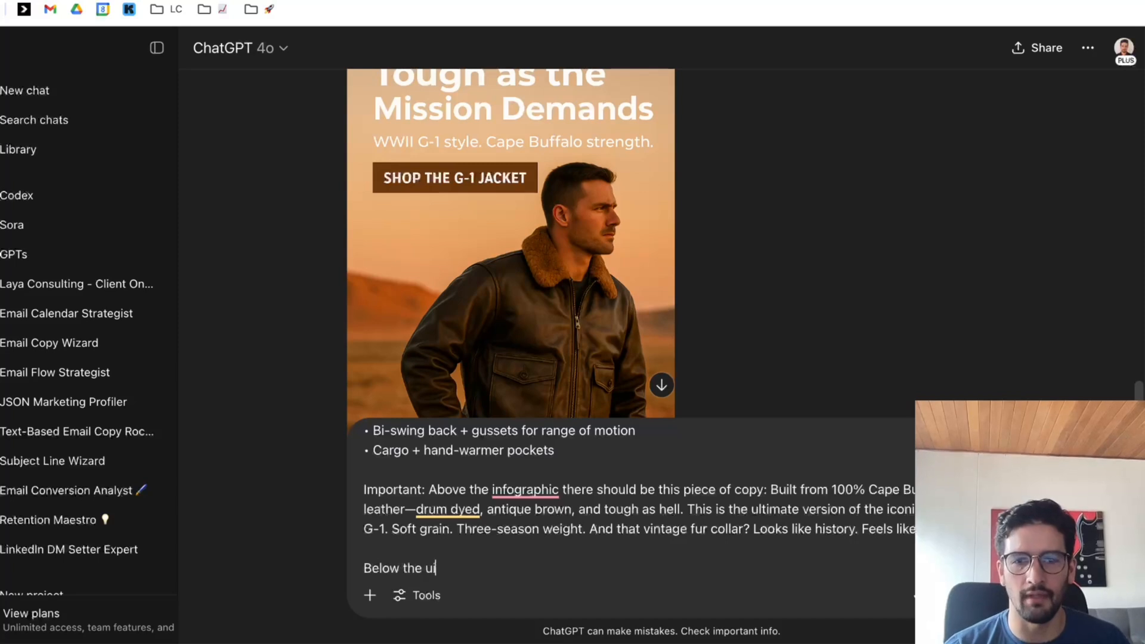
{"action": "key", "text": "BackSpace"}
{"action": "type", "text": "infog"}
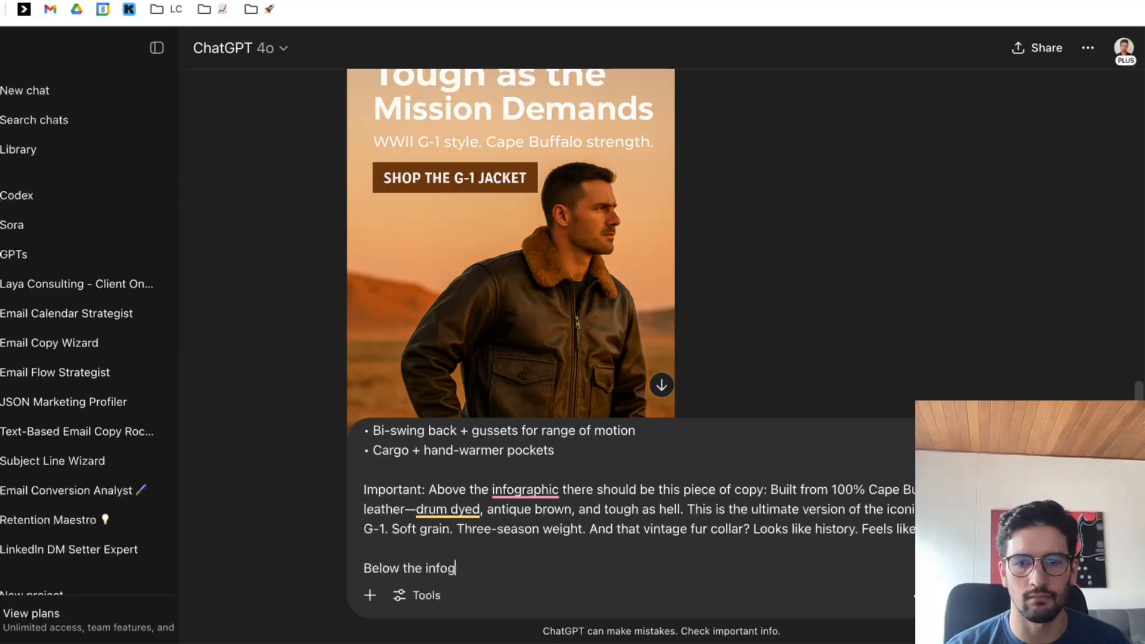
{"action": "type", "text": "raphic, there should be"}
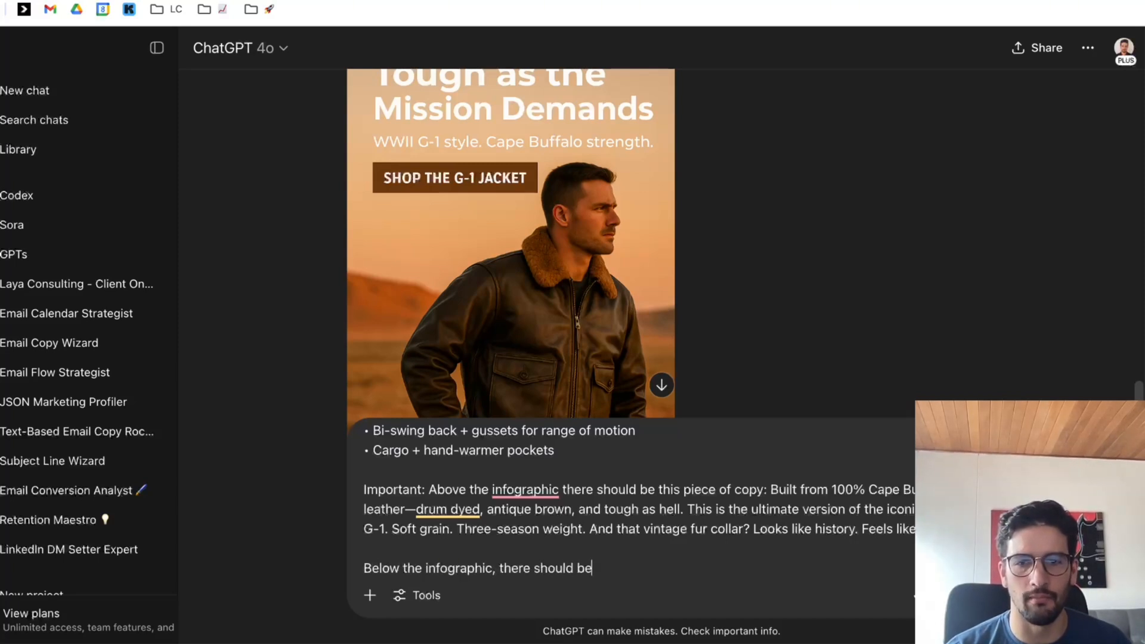
{"action": "type", "text": " this piece of coopy"}
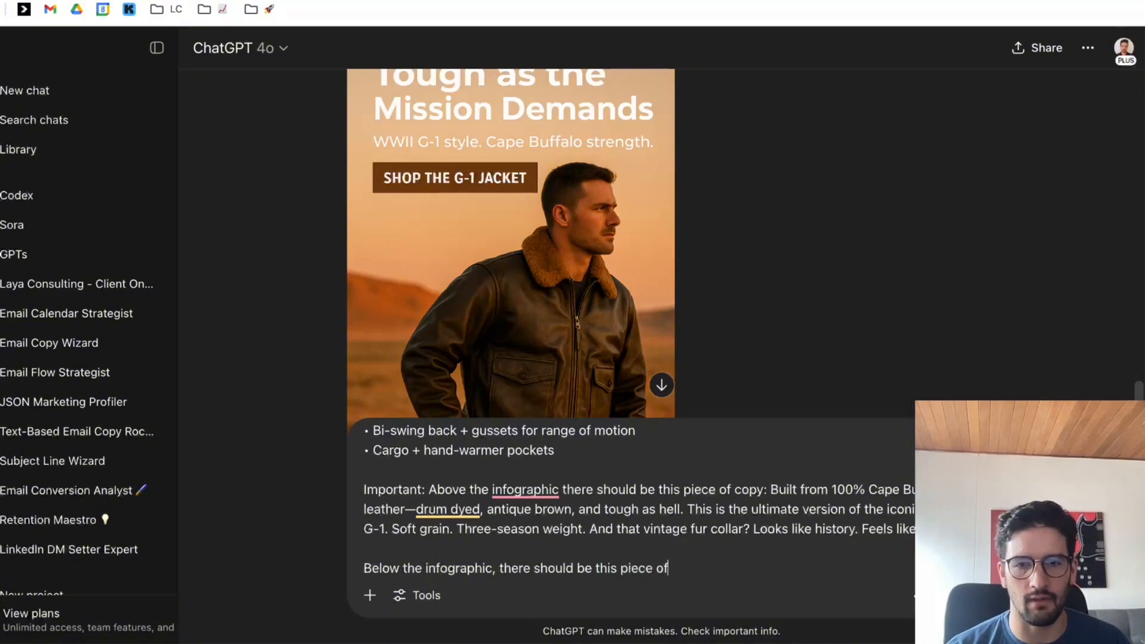
{"action": "key", "text": "BackSpace"}
{"action": "key", "text": "BackSpace"}
{"action": "key", "text": "BackSpace"}
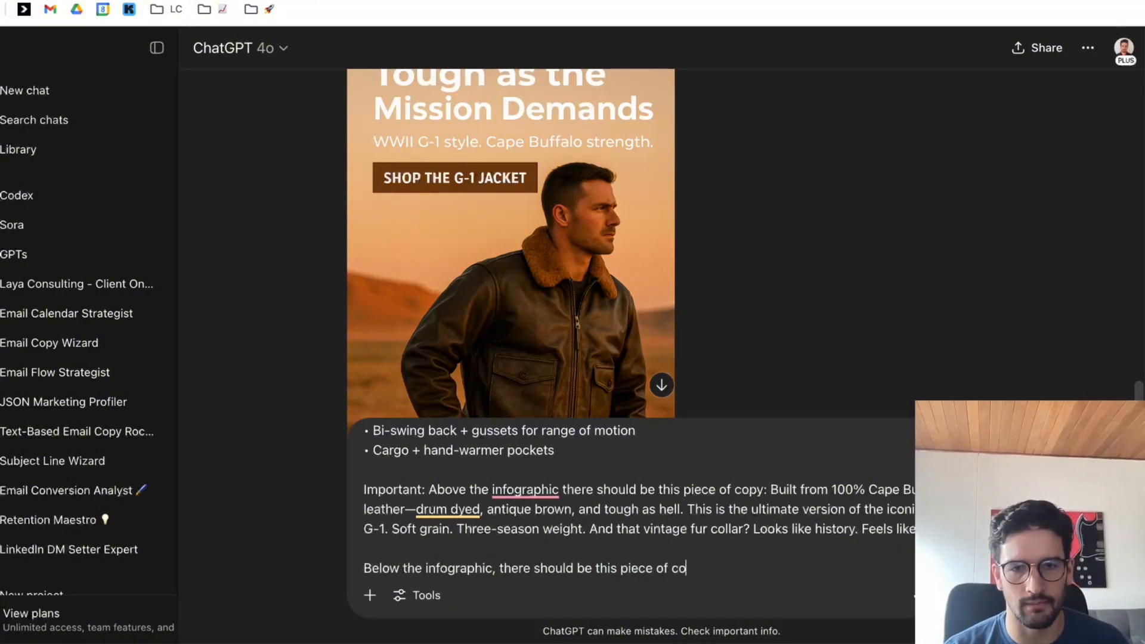
{"action": "type", "text": "py:"}
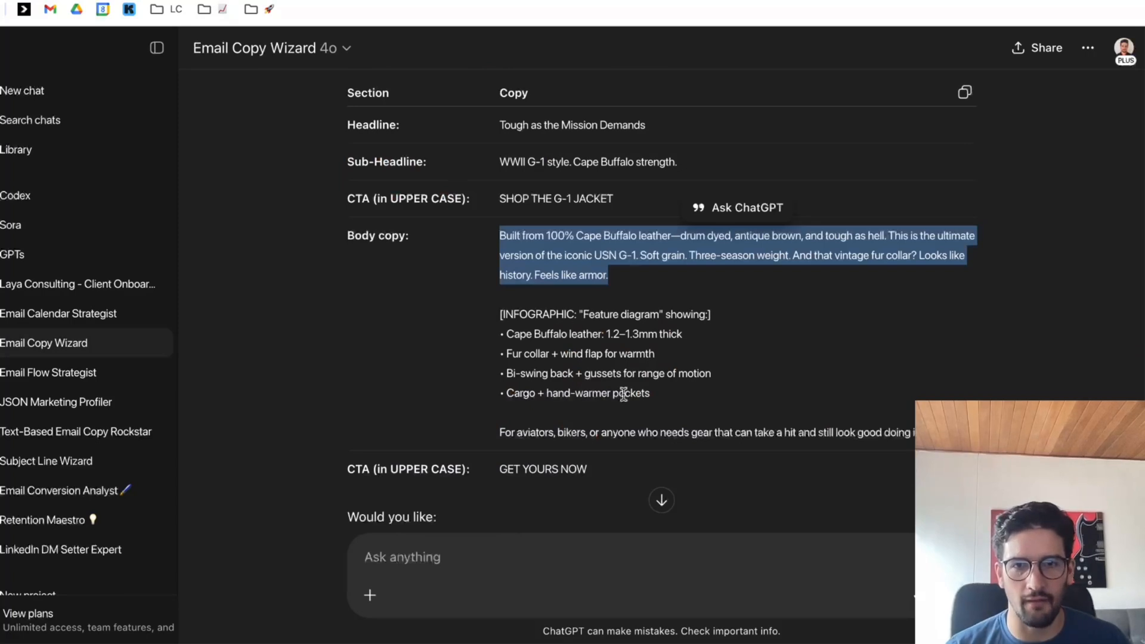
Copy the closing "For aviators, bikers, or anyone who needs gear" line from the body copy and paste it after the last colon.
{"action": "left_click_drag", "start_coordinate": [499, 432], "coordinate": [931, 433]}
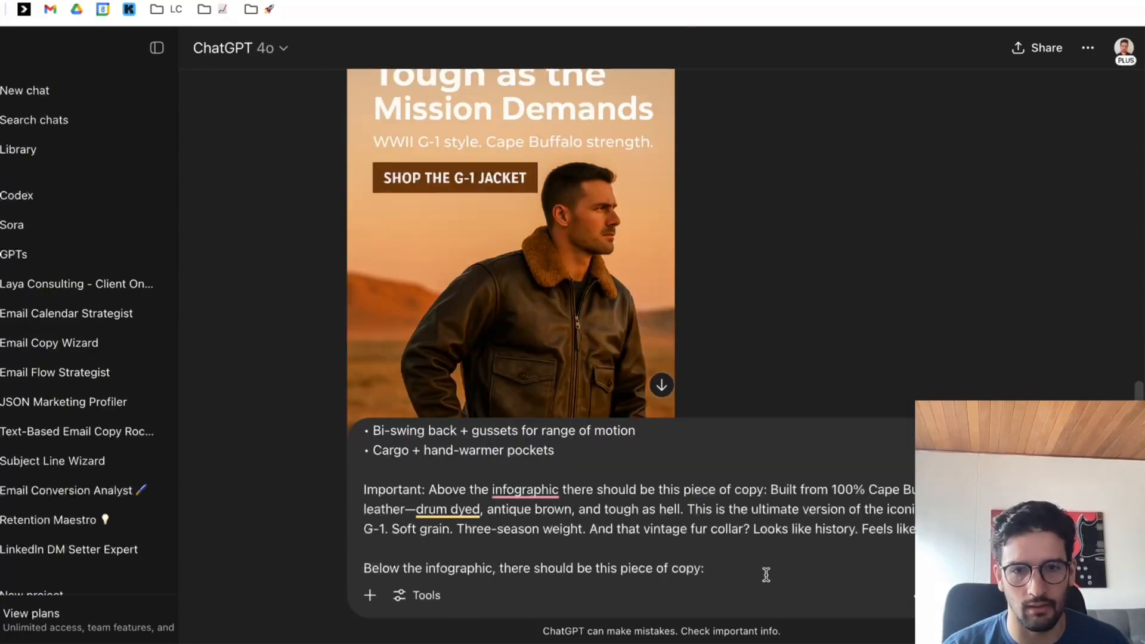
{"action": "type", "text": "For aviators, bikers, or anyone who needs gear that can take a hit and still look good doing it."}
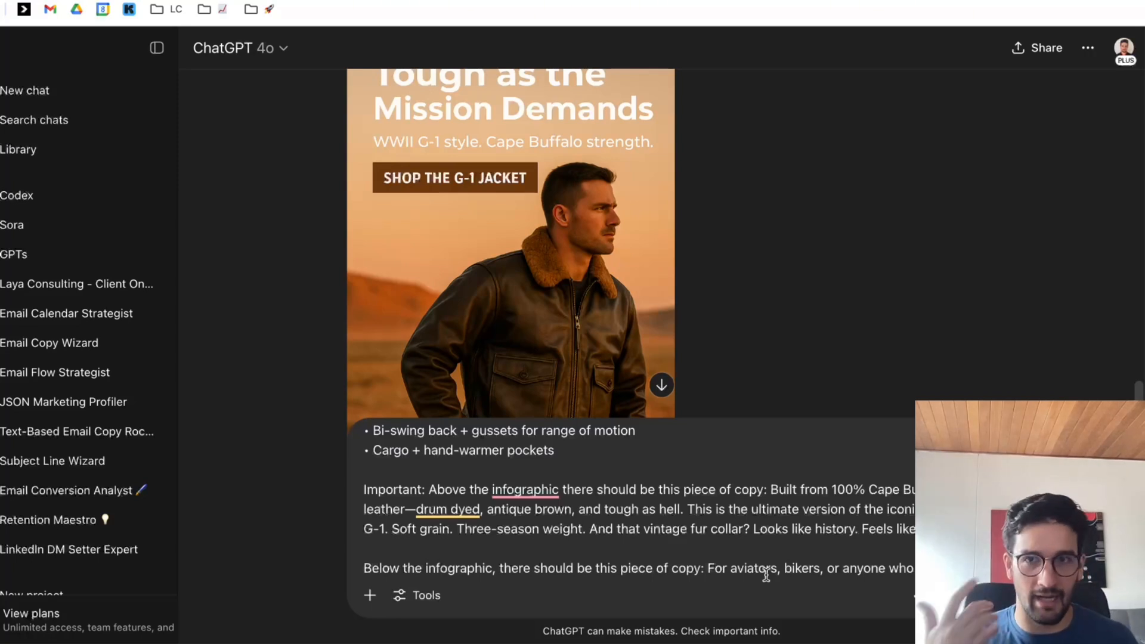
{"action": "scroll", "coordinate": [765, 576], "scroll_direction": "up", "scroll_amount": 5}
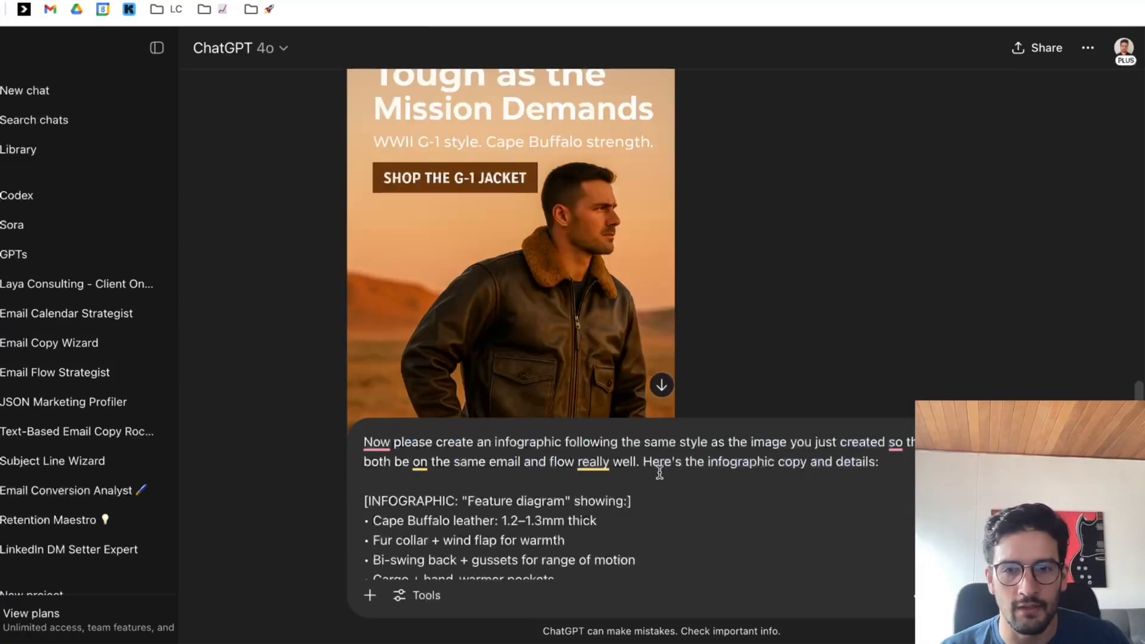
Submit the infographic prompt and compare the generated infographic with the "Tough as the Mission Demands" banner above it.
{"action": "scroll", "coordinate": [683, 554], "scroll_direction": "down", "scroll_amount": 3}
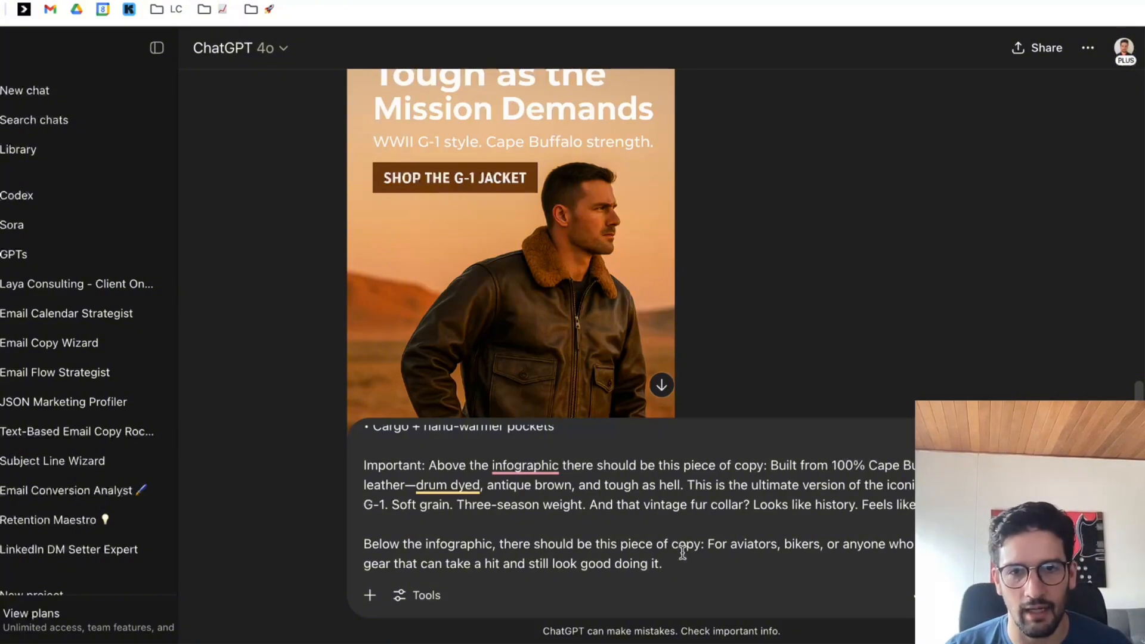
{"action": "key", "text": "Return"}
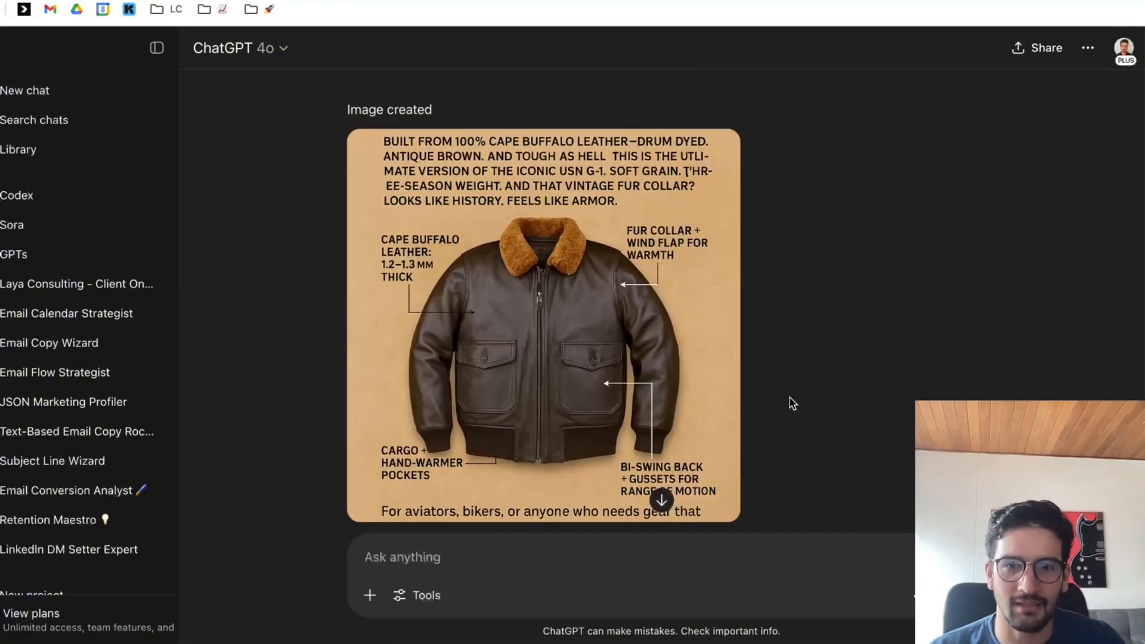
{"action": "scroll", "coordinate": [821, 409], "scroll_direction": "up", "scroll_amount": 5}
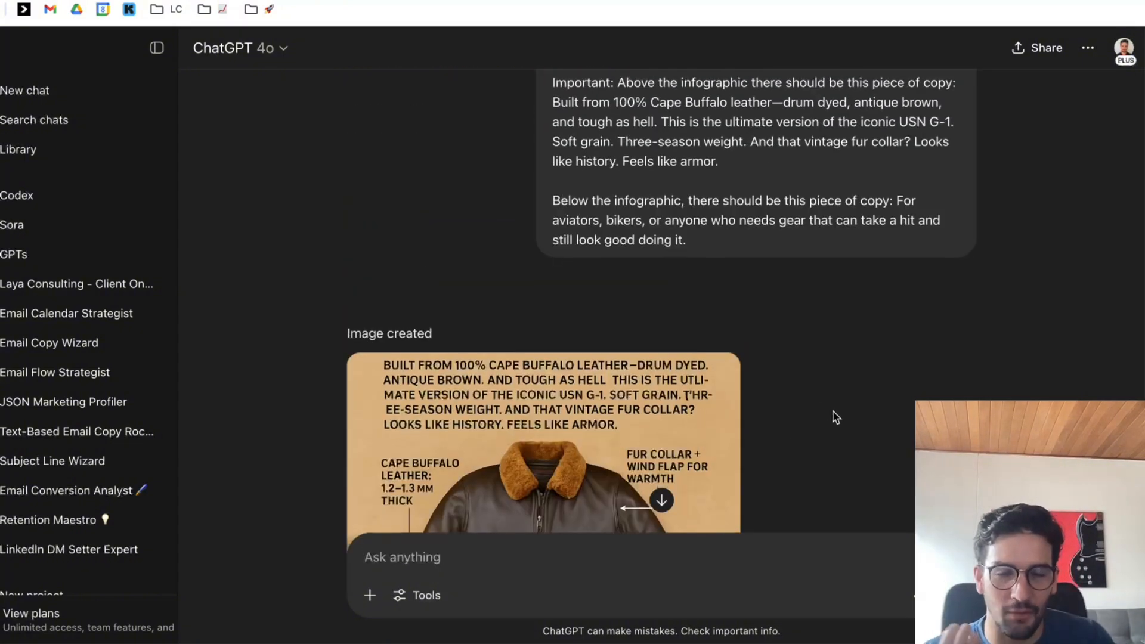
{"action": "scroll", "coordinate": [836, 417], "scroll_direction": "down", "scroll_amount": 3}
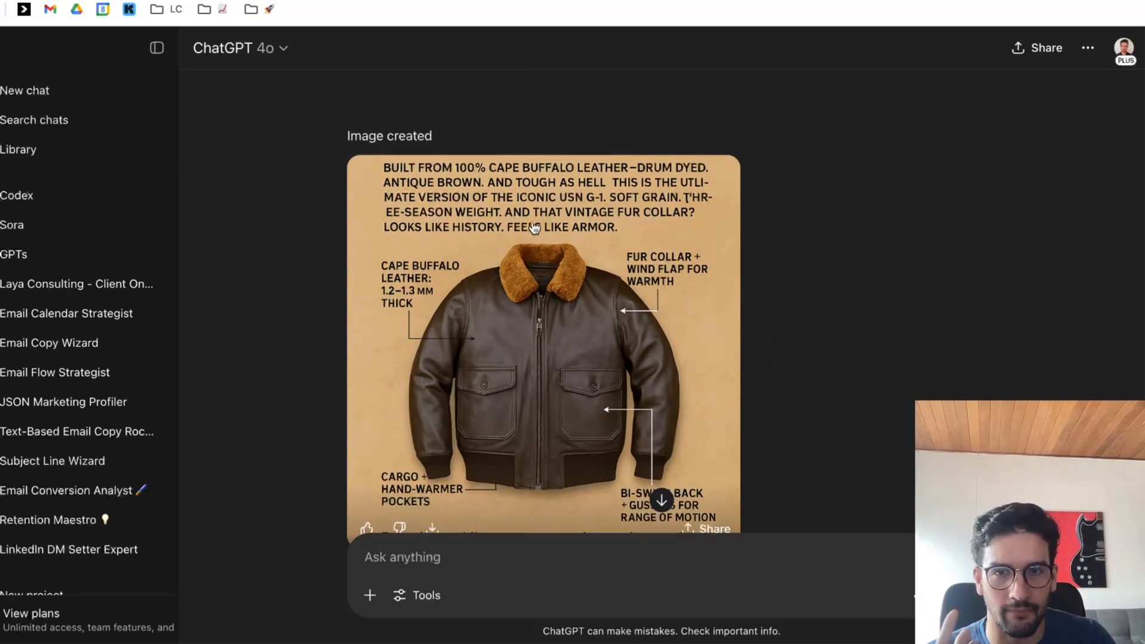
{"action": "scroll", "coordinate": [711, 280], "scroll_direction": "down", "scroll_amount": 1}
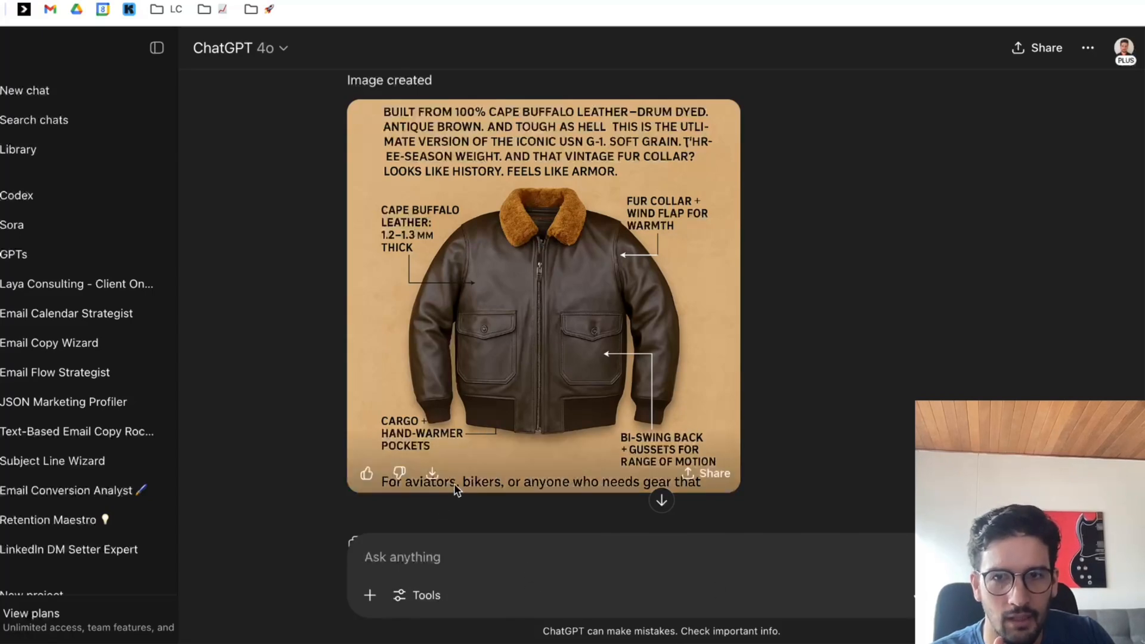
{"action": "scroll", "coordinate": [394, 239], "scroll_direction": "up", "scroll_amount": 15}
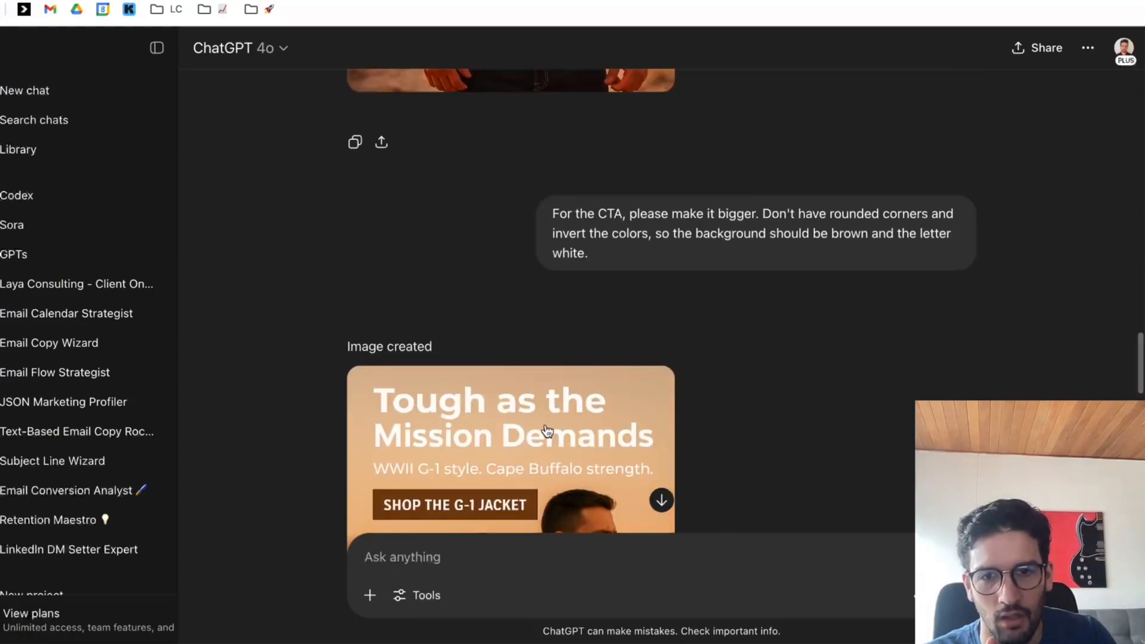
{"action": "scroll", "coordinate": [547, 430], "scroll_direction": "down", "scroll_amount": 10}
{"action": "scroll", "coordinate": [812, 357], "scroll_direction": "down", "scroll_amount": 10}
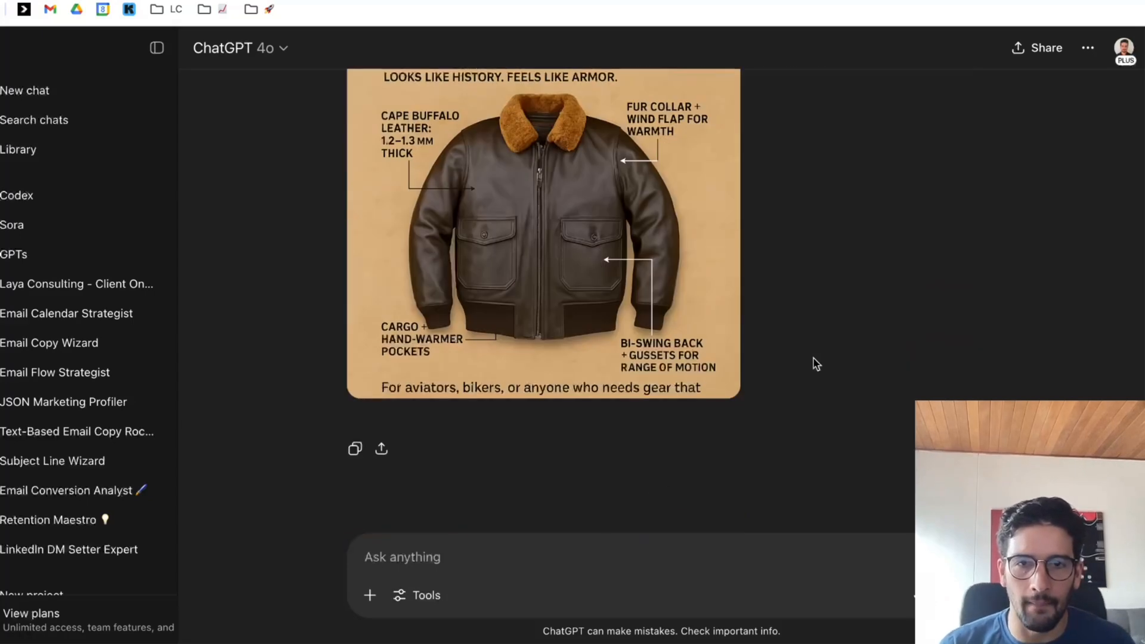
Start a follow-up message reading "Please use the same font style used on the banner you created above.".
{"action": "type", "text": "Please use the som"}
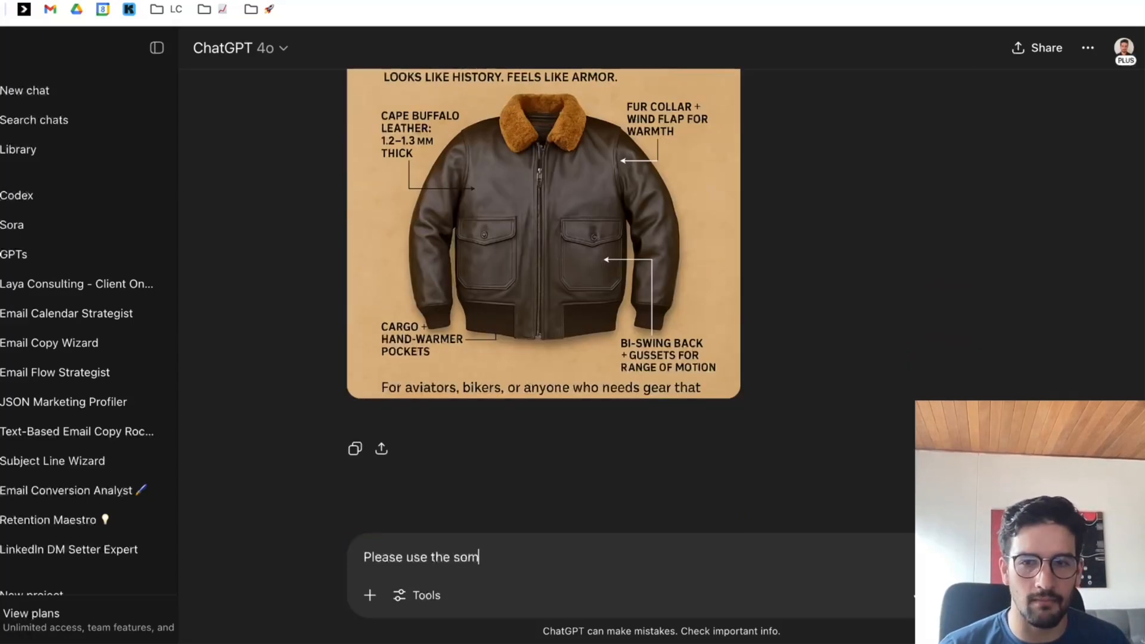
{"action": "key", "text": "BackSpace"}
{"action": "key", "text": "BackSpace"}
{"action": "type", "text": "ame font"}
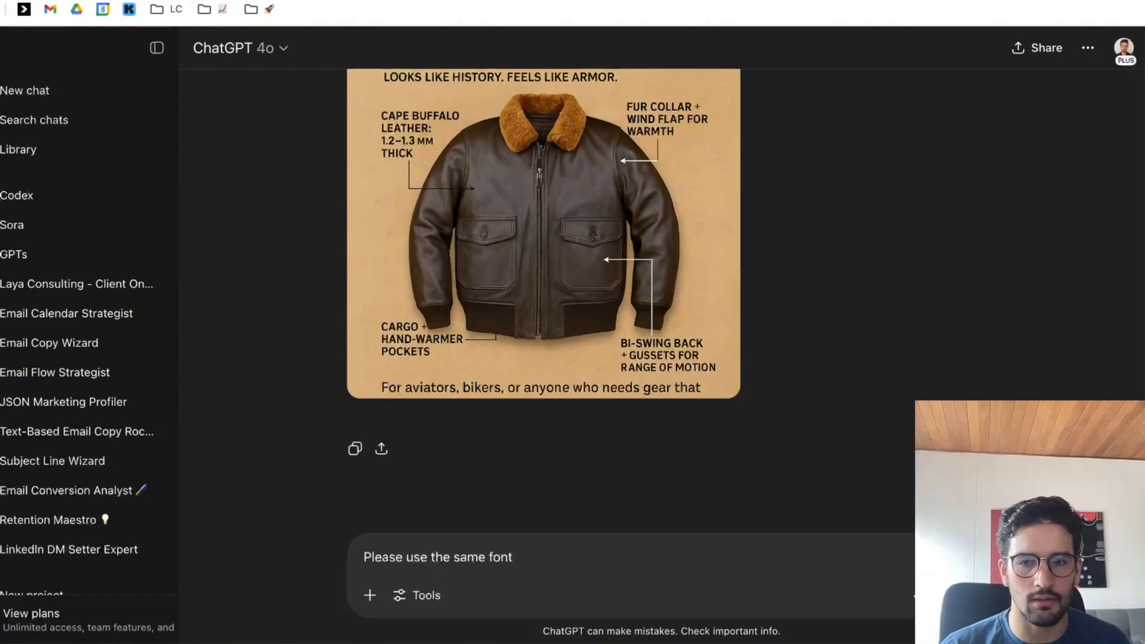
{"action": "type", "text": " style as the f"}
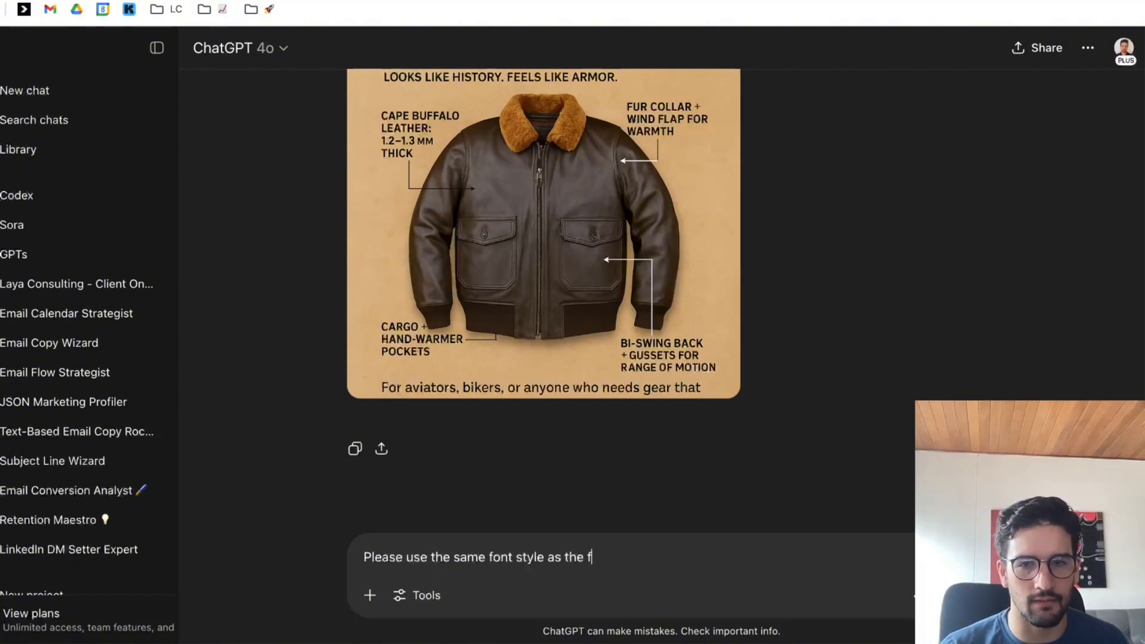
{"action": "key", "text": "BackSpace"}
{"action": "key", "text": "BackSpace"}
{"action": "key", "text": "BackSpace"}
{"action": "key", "text": "BackSpace"}
{"action": "key", "text": "BackSpace"}
{"action": "key", "text": "BackSpace"}
{"action": "key", "text": "BackSpace"}
{"action": "key", "text": "BackSpace"}
{"action": "key", "text": "BackSpace"}
{"action": "type", "text": "used on "}
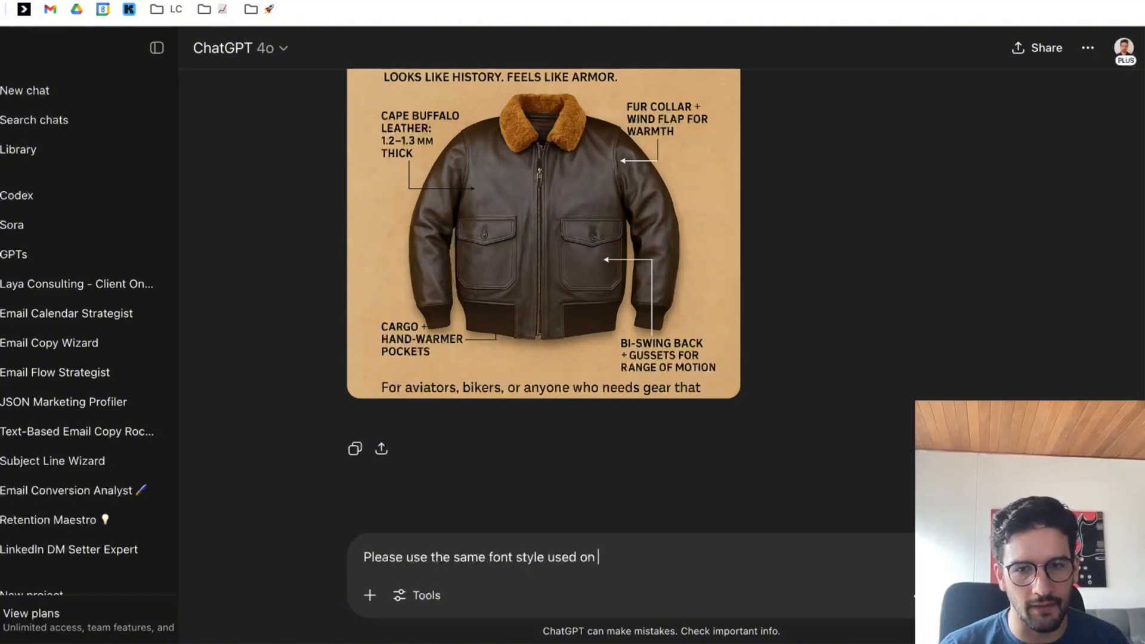
{"action": "type", "text": "the ifs"}
{"action": "key", "text": "BackSpace"}
{"action": "key", "text": "BackSpace"}
{"action": "key", "text": "BackSpace"}
{"action": "type", "text": "b"}
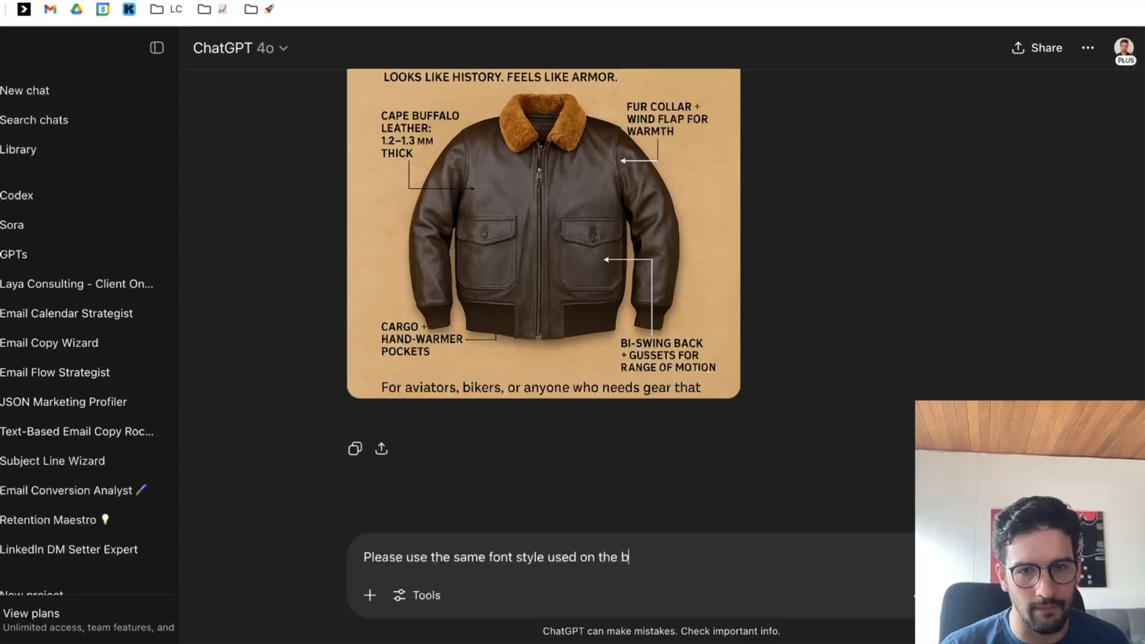
{"action": "type", "text": "anner you created a"}
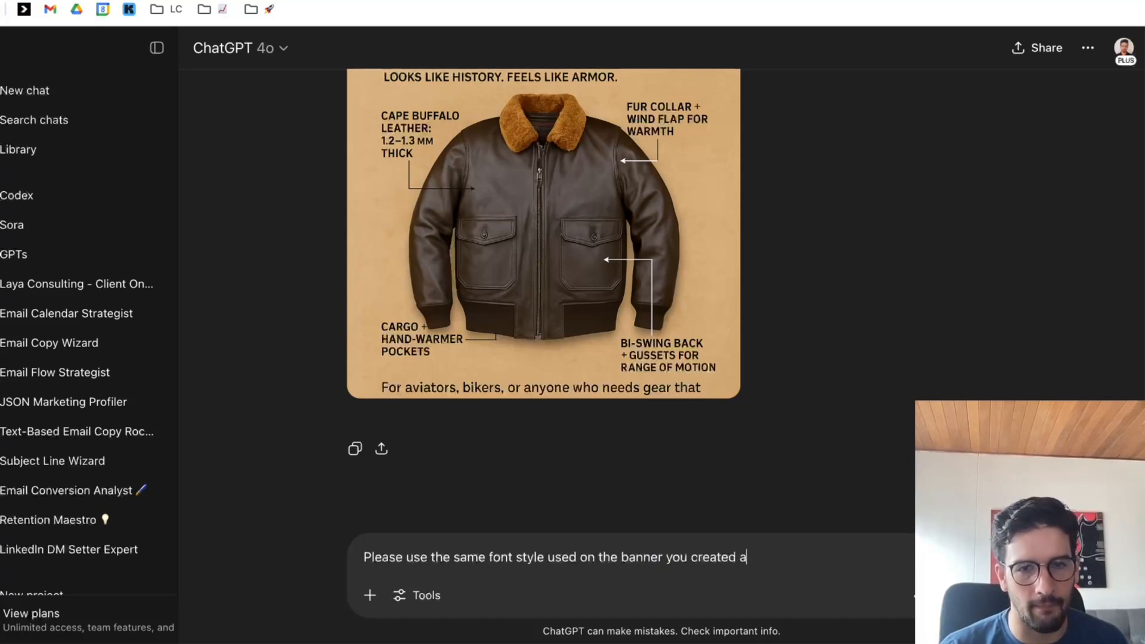
{"action": "type", "text": "bove."}
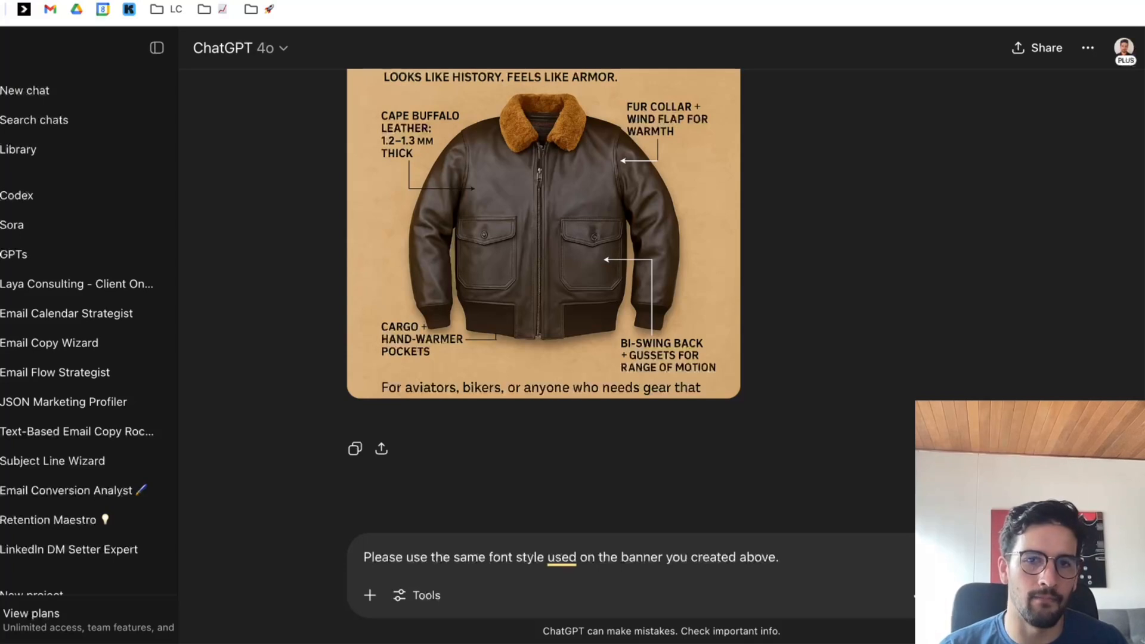
Add a separate paragraph reading "Also, make sure the font size and style is the same in the infographic.".
{"action": "key", "text": "shift+Return"}
{"action": "key", "text": "shift+Return"}
{"action": "type", "text": "Also, make sure t"}
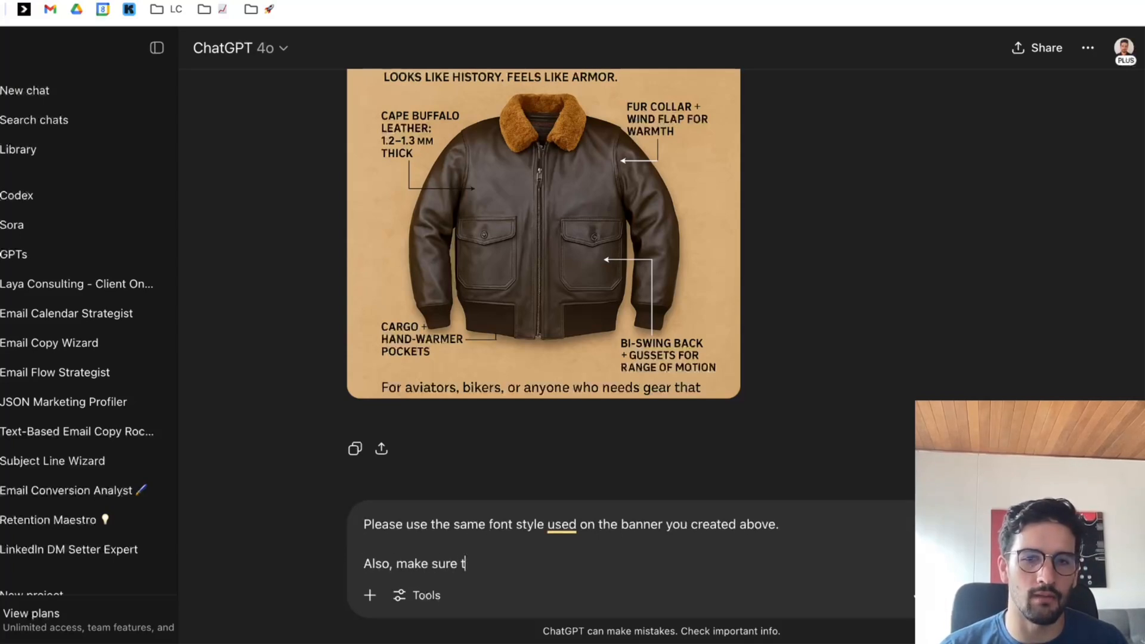
{"action": "type", "text": "he fonw"}
{"action": "key", "text": "BackSpace"}
{"action": "type", "text": "t size and"}
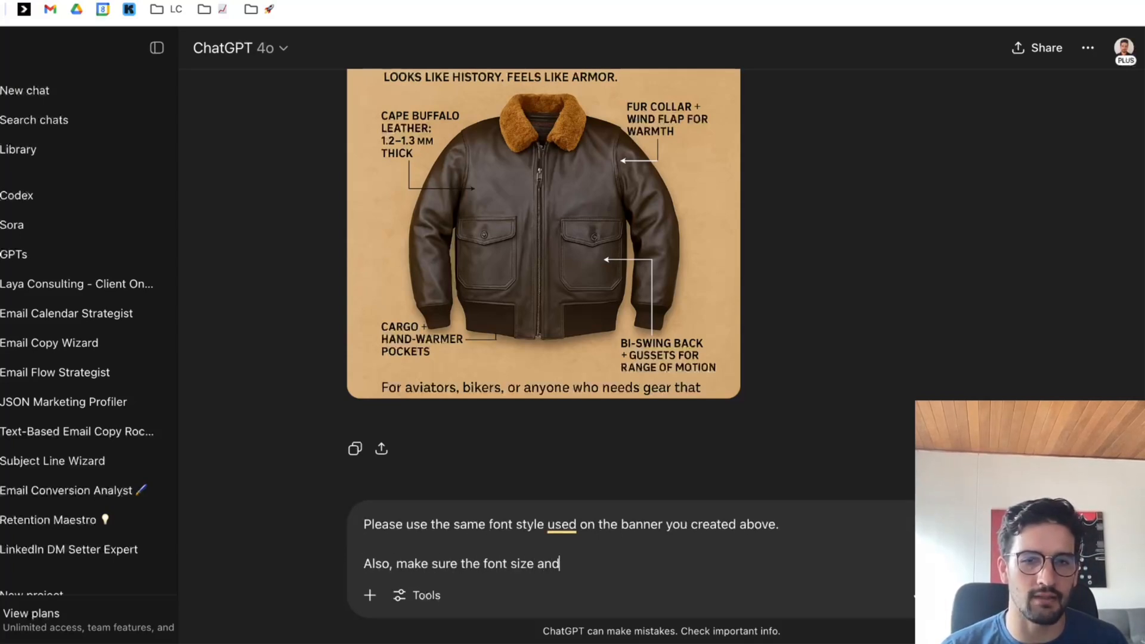
{"action": "type", "text": " style is also t"}
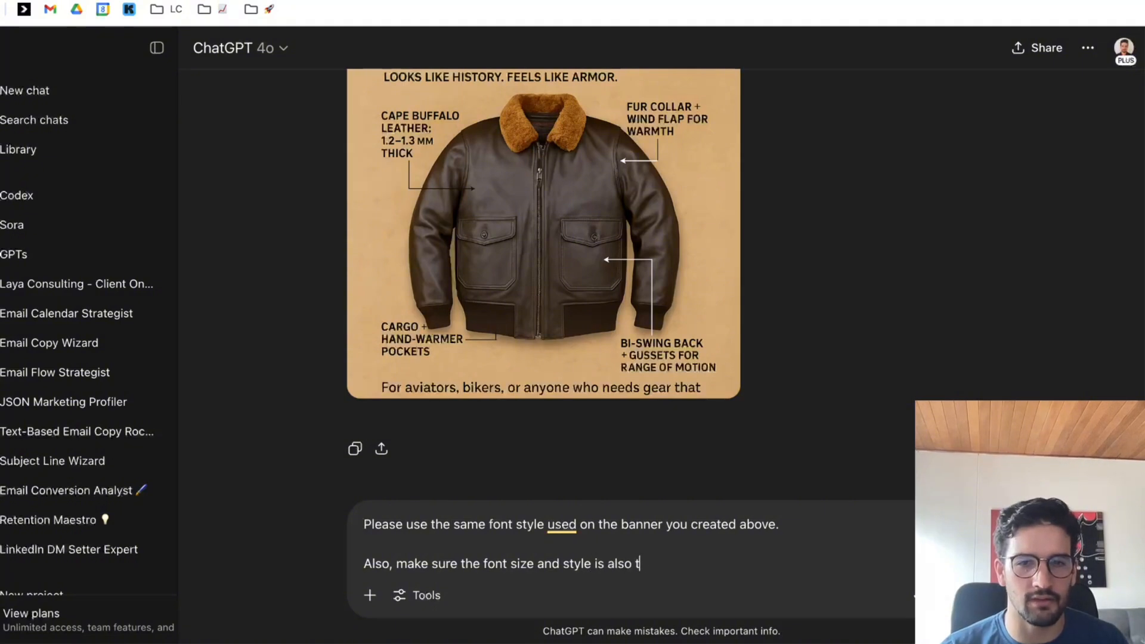
{"action": "type", "text": "h"}
{"action": "key", "text": "BackSpace"}
{"action": "key", "text": "BackSpace"}
{"action": "key", "text": "BackSpace"}
{"action": "key", "text": "BackSpace"}
{"action": "key", "text": "BackSpace"}
{"action": "key", "text": "BackSpace"}
{"action": "key", "text": "BackSpace"}
{"action": "type", "text": "the sam"}
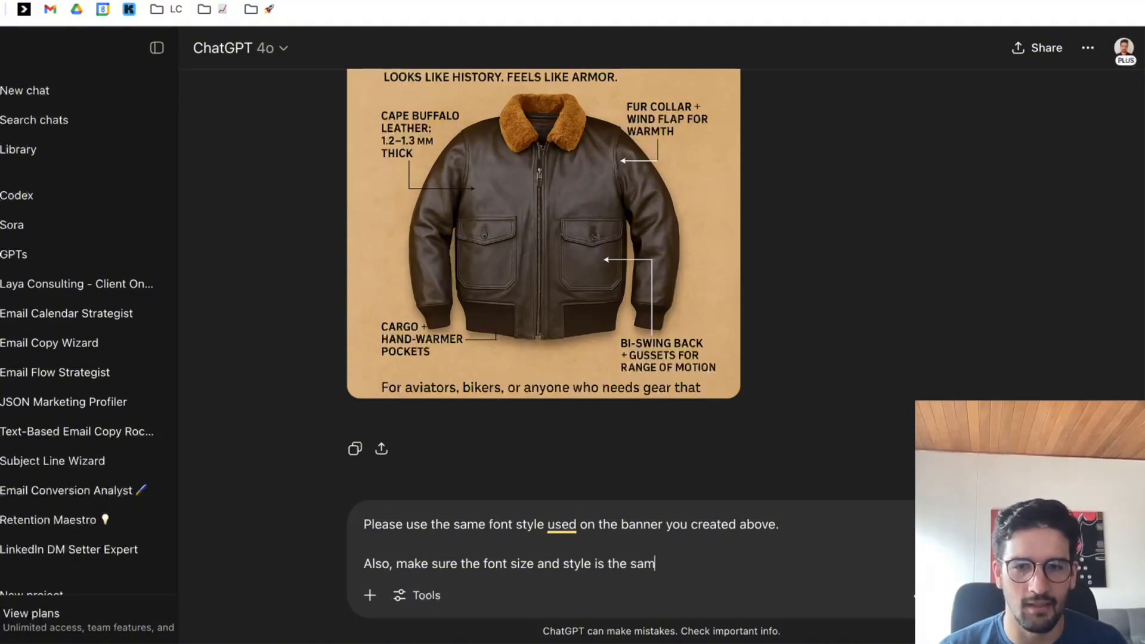
{"action": "type", "text": "e in the infograp"}
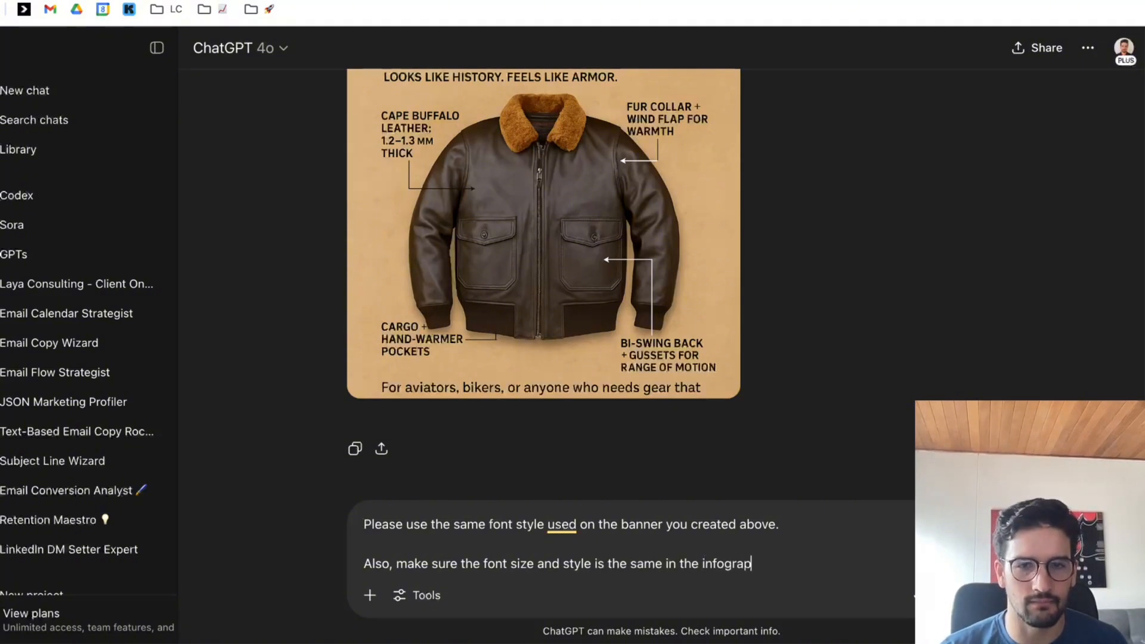
{"action": "type", "text": "hic. The font"}
{"action": "scroll", "coordinate": [782, 402], "scroll_direction": "up", "scroll_amount": 1}
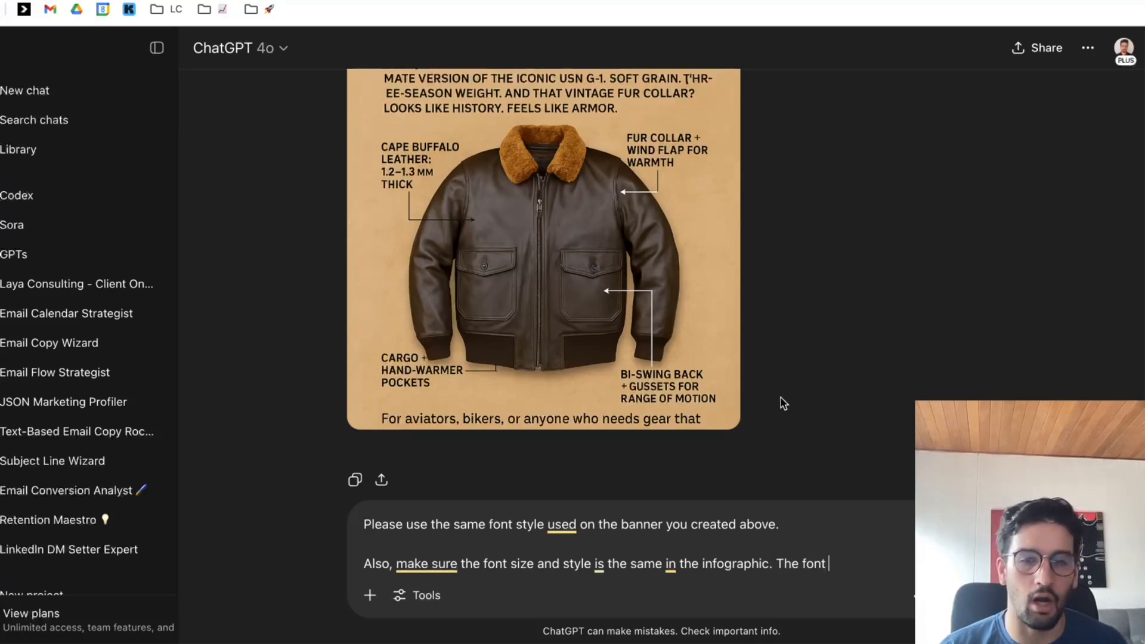
{"action": "key", "text": "BackSpace"}
{"action": "key", "text": "BackSpace"}
{"action": "key", "text": "BackSpace"}
{"action": "key", "text": "BackSpace"}
{"action": "key", "text": "BackSpace"}
{"action": "key", "text": "BackSpace"}
{"action": "key", "text": "BackSpace"}
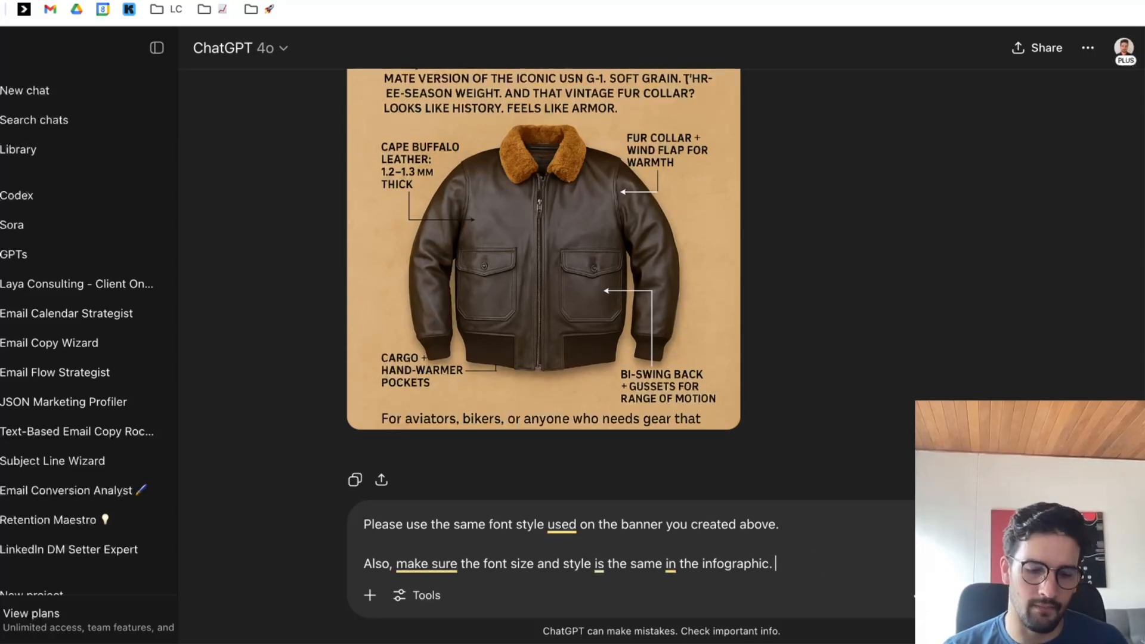
Continue the paragraph with "There's a mix of upper case and sentence case and also the font size are not the same or the style.".
{"action": "type", "text": "There's a mix of upper case and sentenc"}
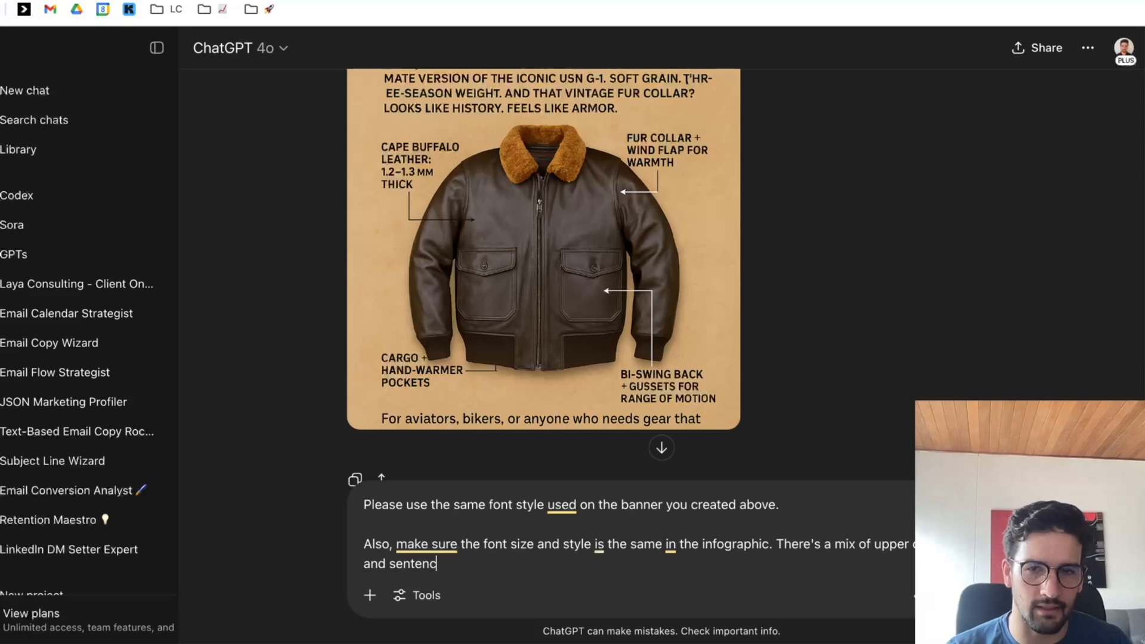
{"action": "type", "text": "e case and also"}
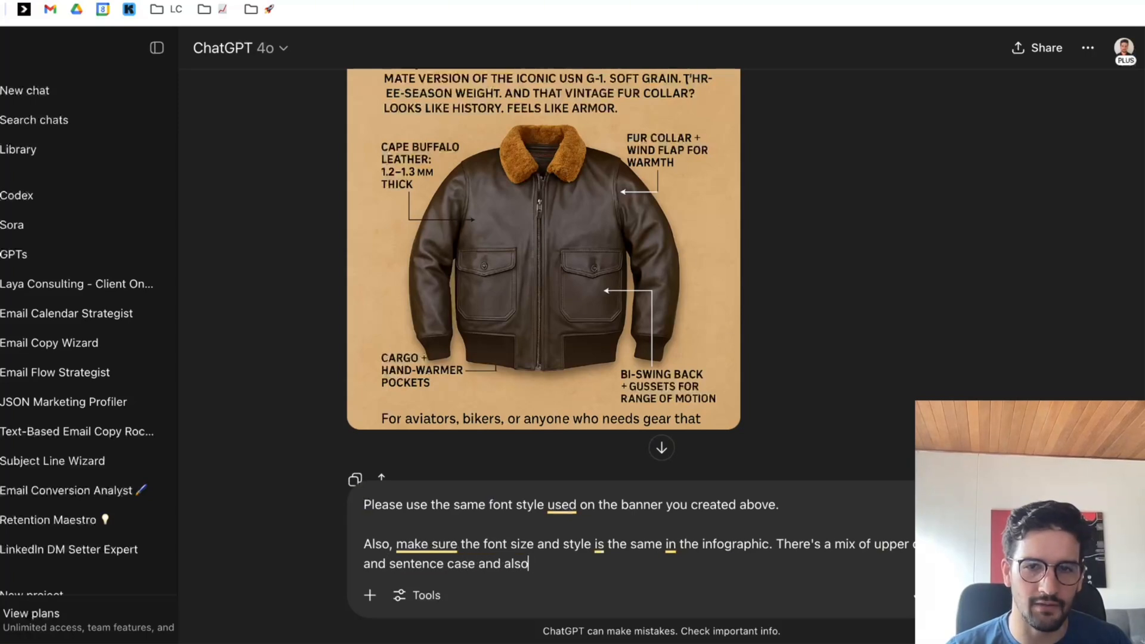
{"action": "type", "text": " the font size ar"}
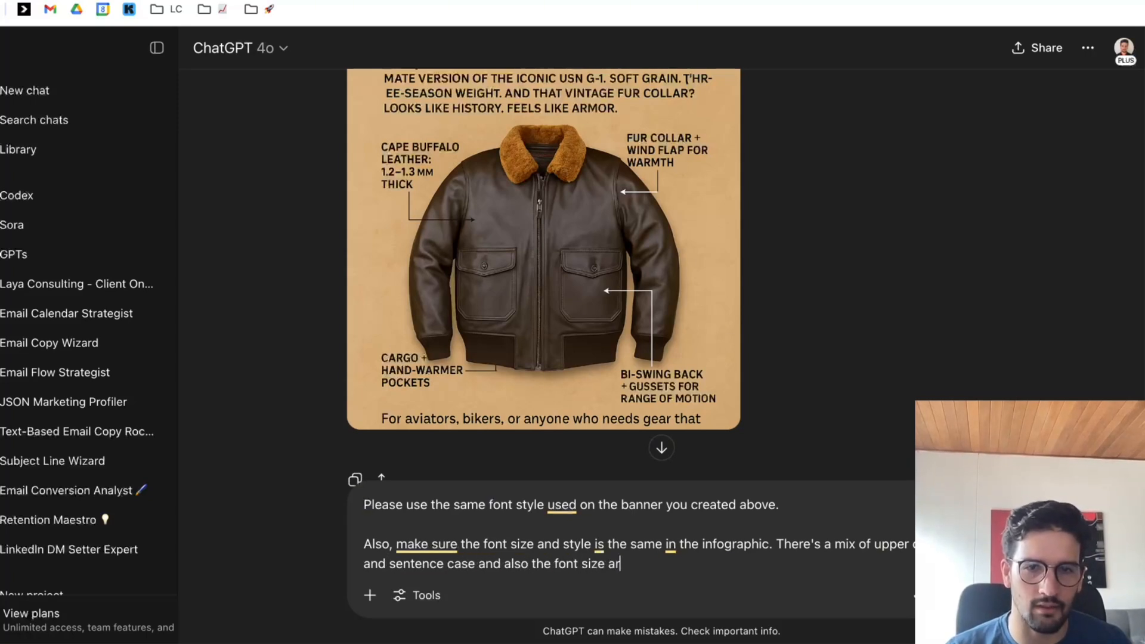
{"action": "type", "text": "e not ehsame"}
{"action": "key", "text": "BackSpace"}
{"action": "key", "text": "BackSpace"}
{"action": "key", "text": "BackSpace"}
{"action": "key", "text": "BackSpace"}
{"action": "key", "text": "BackSpace"}
{"action": "key", "text": "BackSpace"}
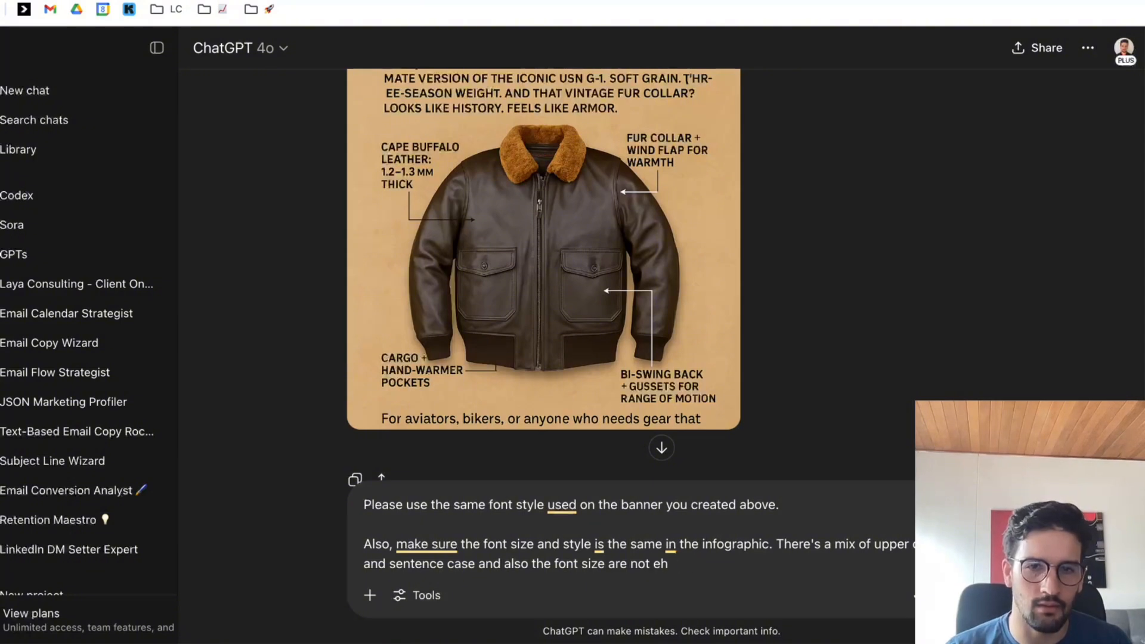
{"action": "type", "text": "the same or"}
{"action": "type", "text": "style."}
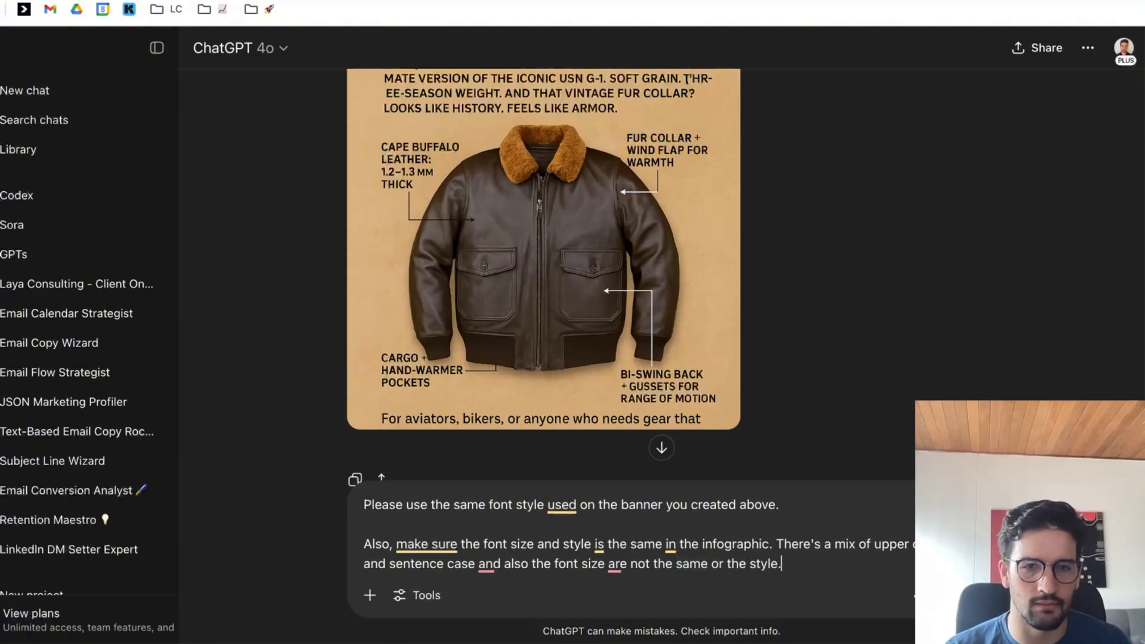
{"action": "type", "text": " We want congrue"}
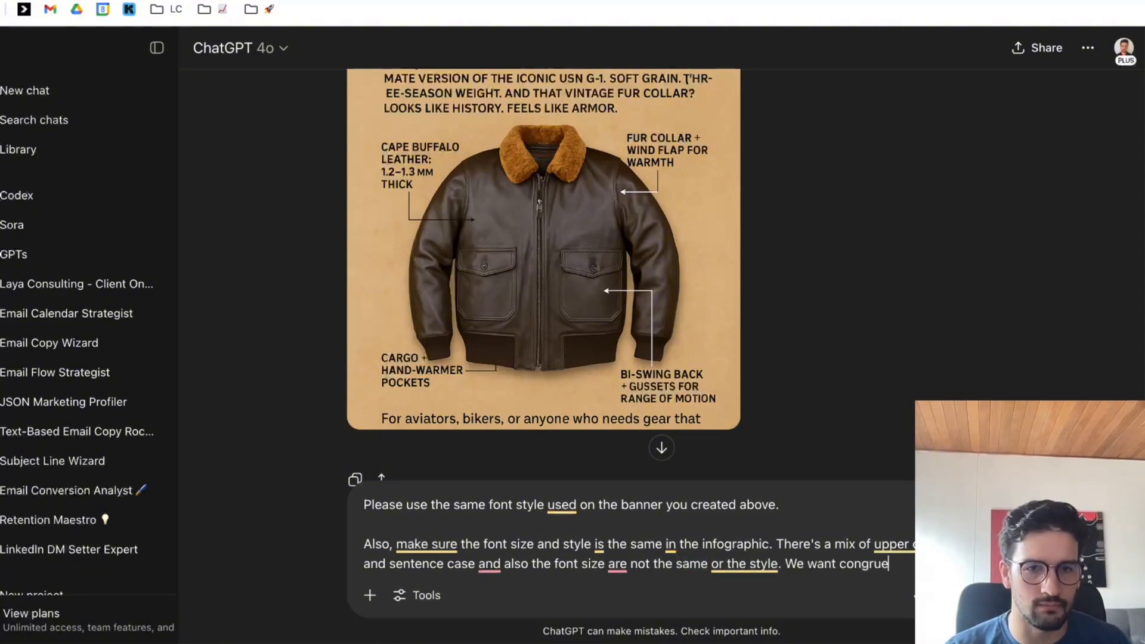
{"action": "type", "text": "ncy across the boa"}
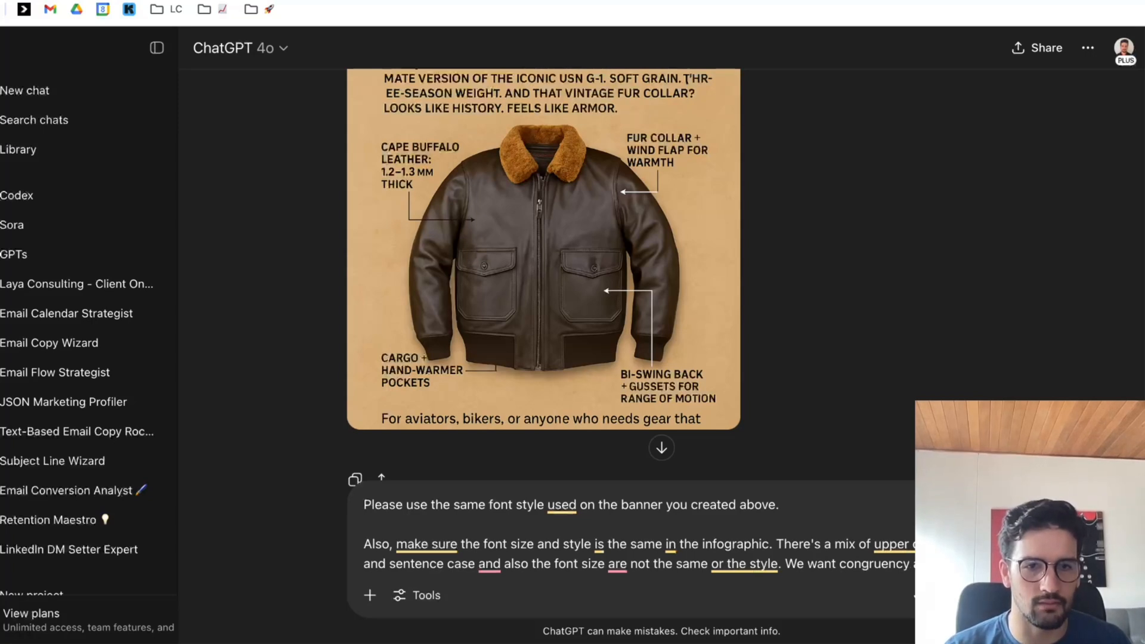
{"action": "type", "text": "rd beca"}
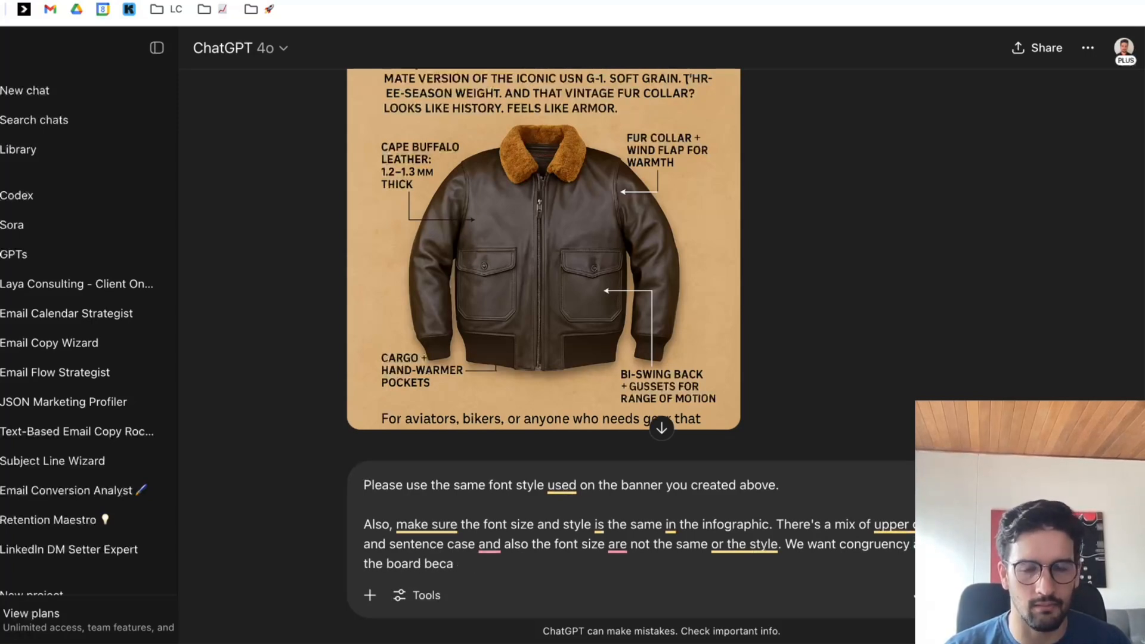
{"action": "type", "text": "used."}
Add a paragraph reading "Same with the arrows, some are white and some are black.", ask for all of them in black, and send the message.
{"action": "key", "text": "shift+Return"}
{"action": "key", "text": "shift+Return"}
{"action": "type", "text": "Sa"}
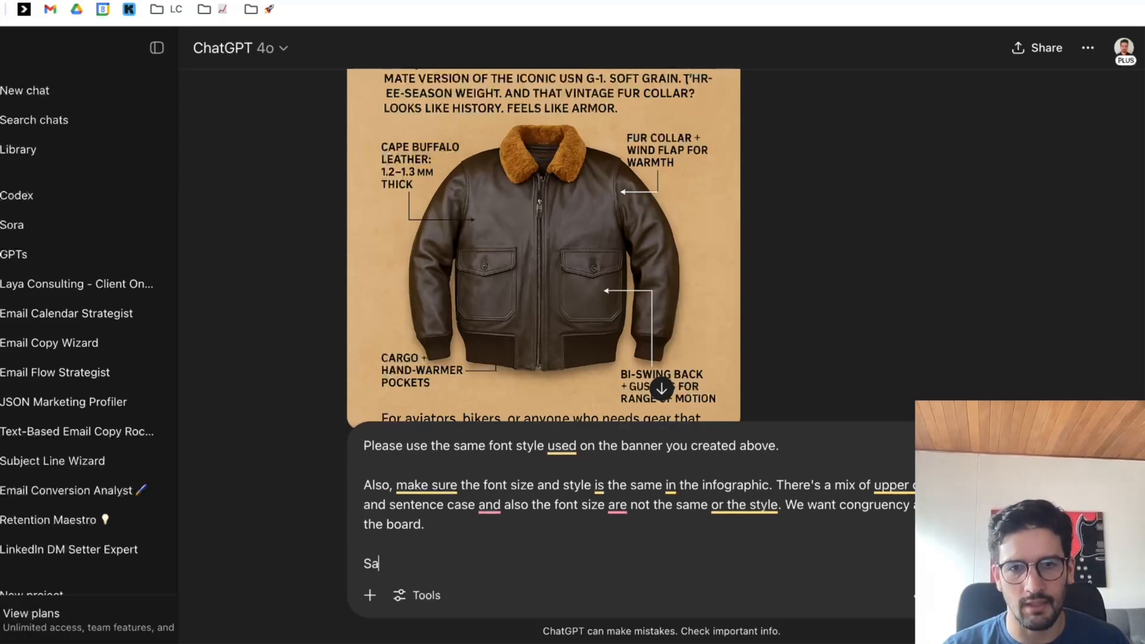
{"action": "type", "text": "me with the arrows"}
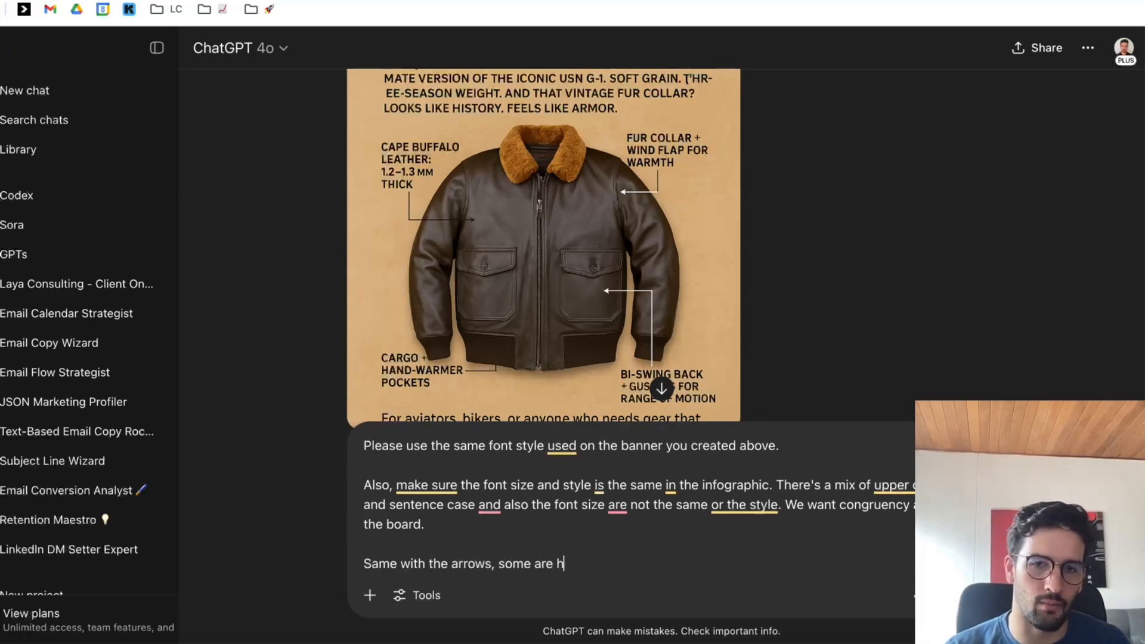
{"action": "type", "text": ", some are white and some are"}
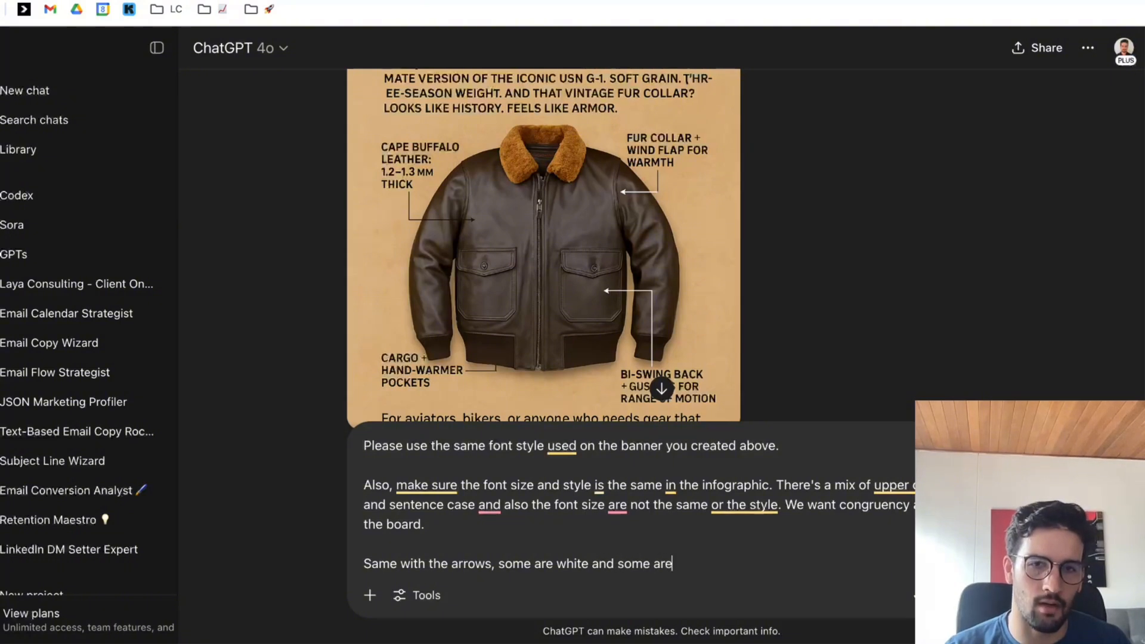
{"action": "type", "text": " black. "}
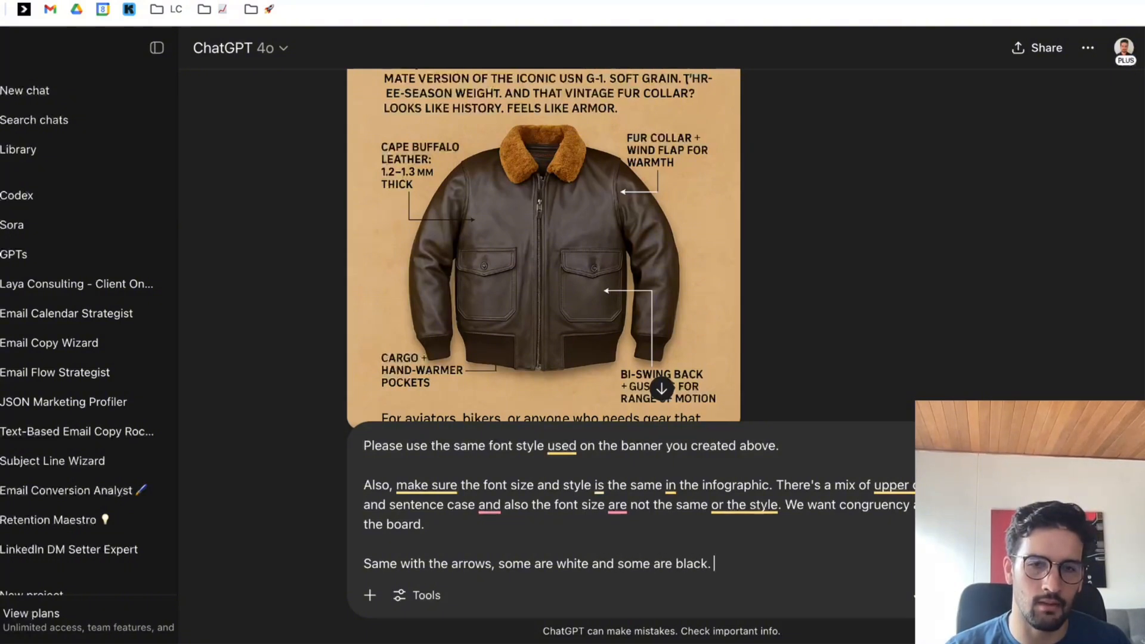
{"action": "type", "text": "Make them all bl"}
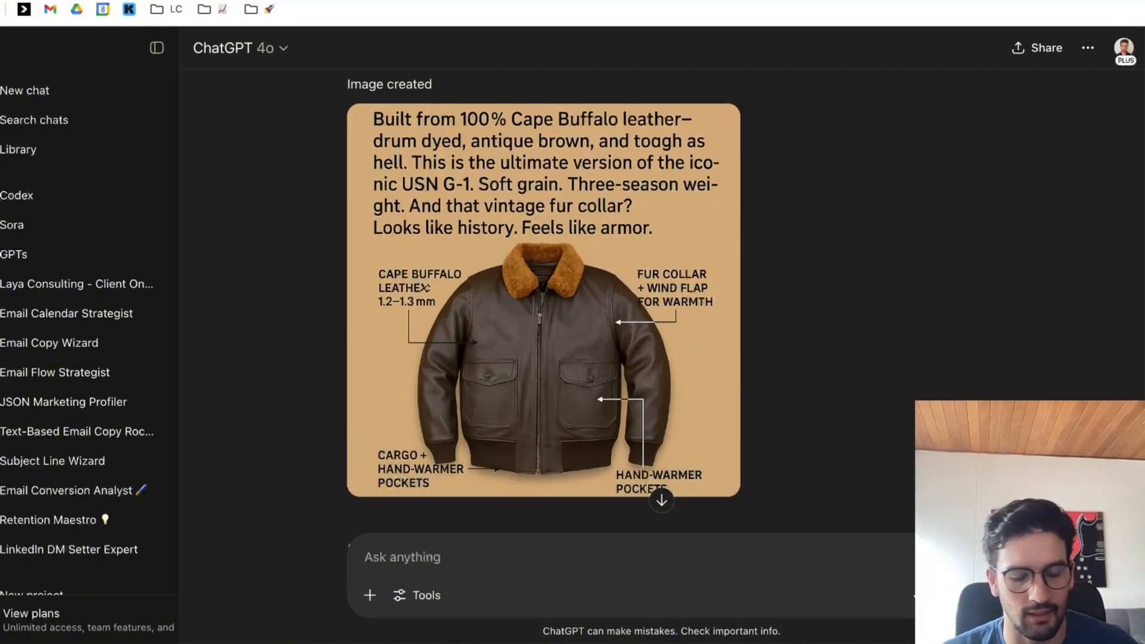
Draft the request "Please get rid of the top copy. Just provide the infographic part" and inspect the latest infographic's callout text enlarged.
{"action": "type", "text": "Please get rid of the top copy. Just provide the infographic part"}
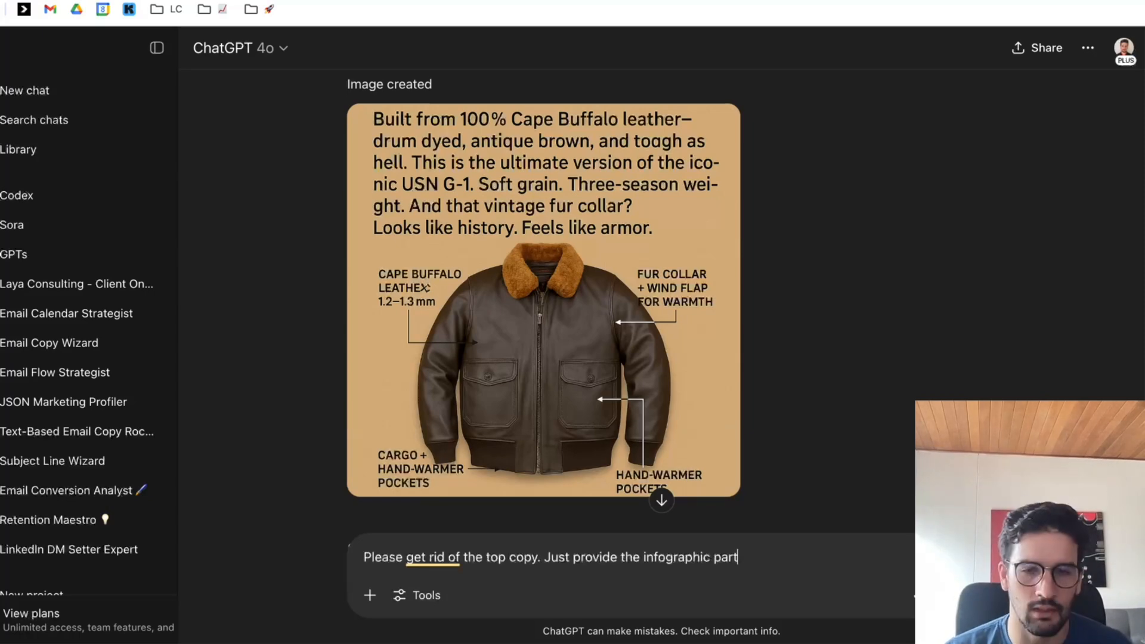
{"action": "scroll", "coordinate": [1038, 381], "scroll_direction": "up", "scroll_amount": 10}
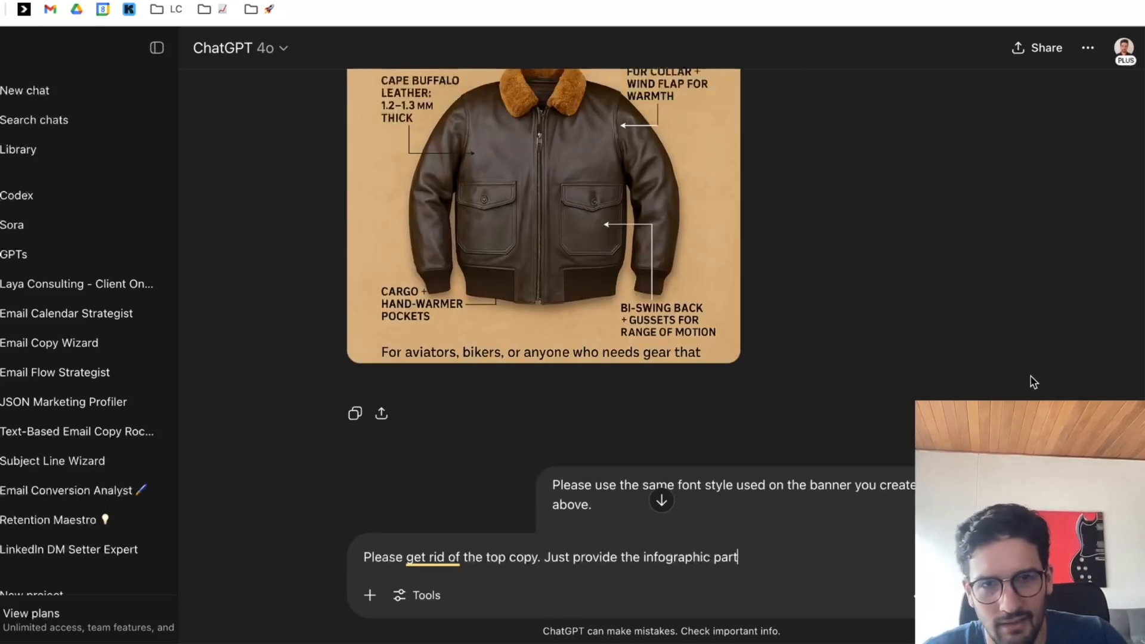
{"action": "scroll", "coordinate": [851, 374], "scroll_direction": "up", "scroll_amount": 10}
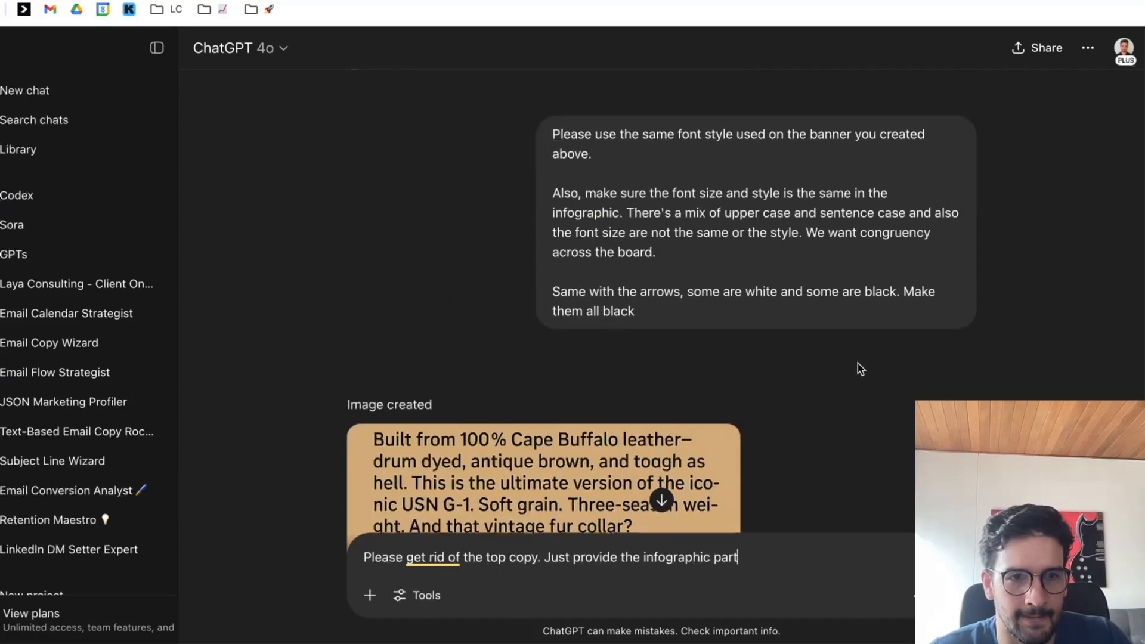
{"action": "scroll", "coordinate": [858, 367], "scroll_direction": "down", "scroll_amount": 15}
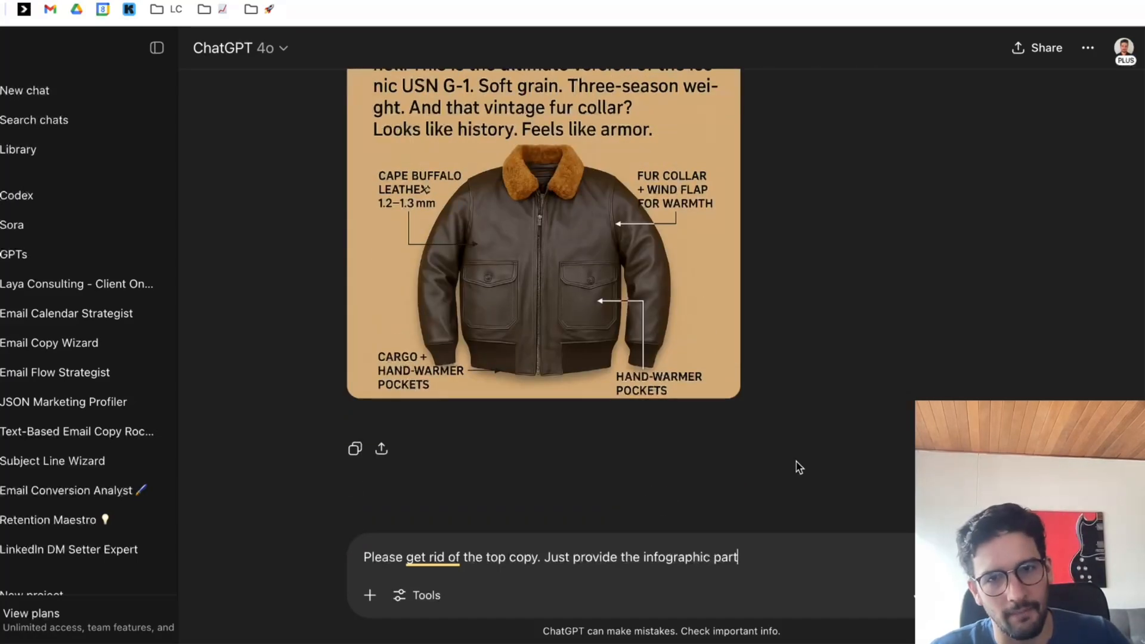
{"action": "scroll", "coordinate": [792, 457], "scroll_direction": "up", "scroll_amount": 1}
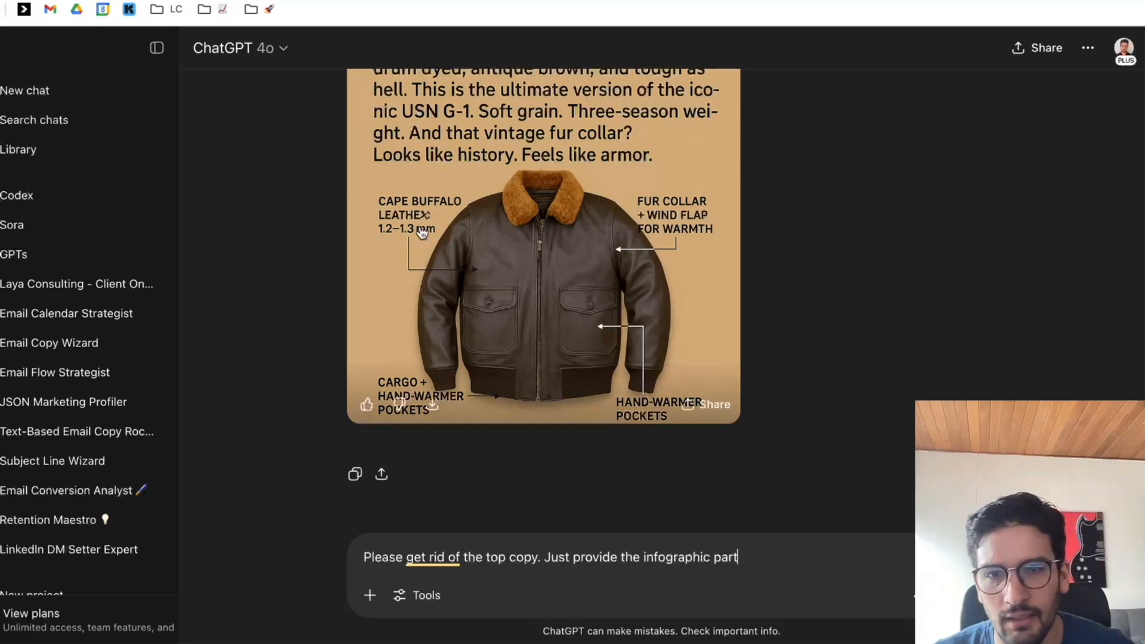
{"action": "left_click", "coordinate": [422, 310]}
{"action": "left_click", "coordinate": [416, 304]}
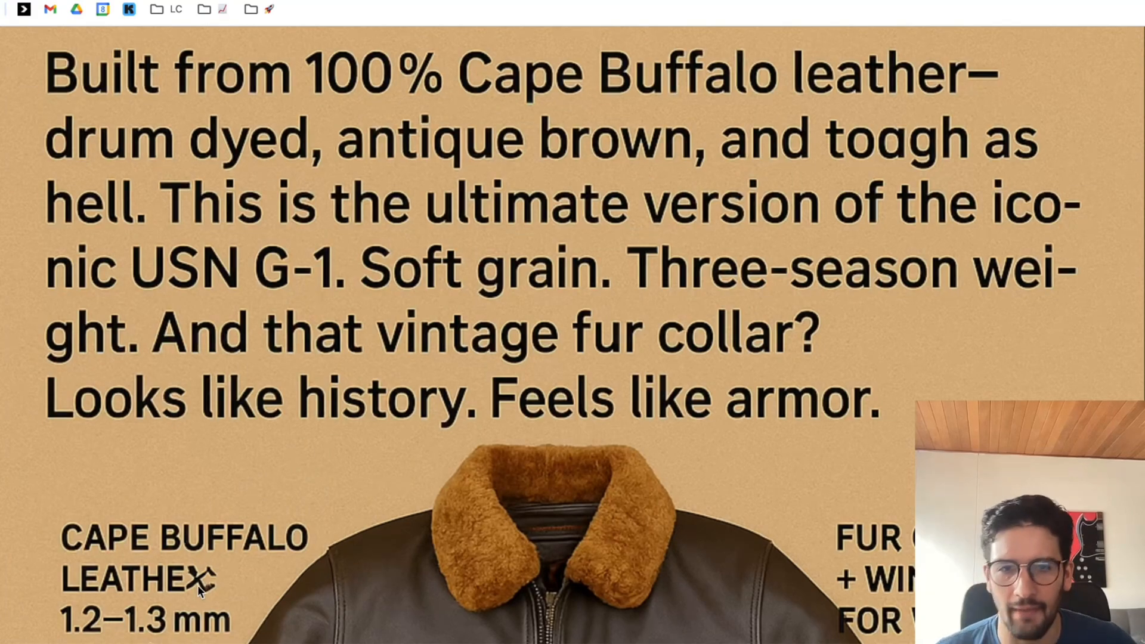
{"action": "key", "text": "Escape"}
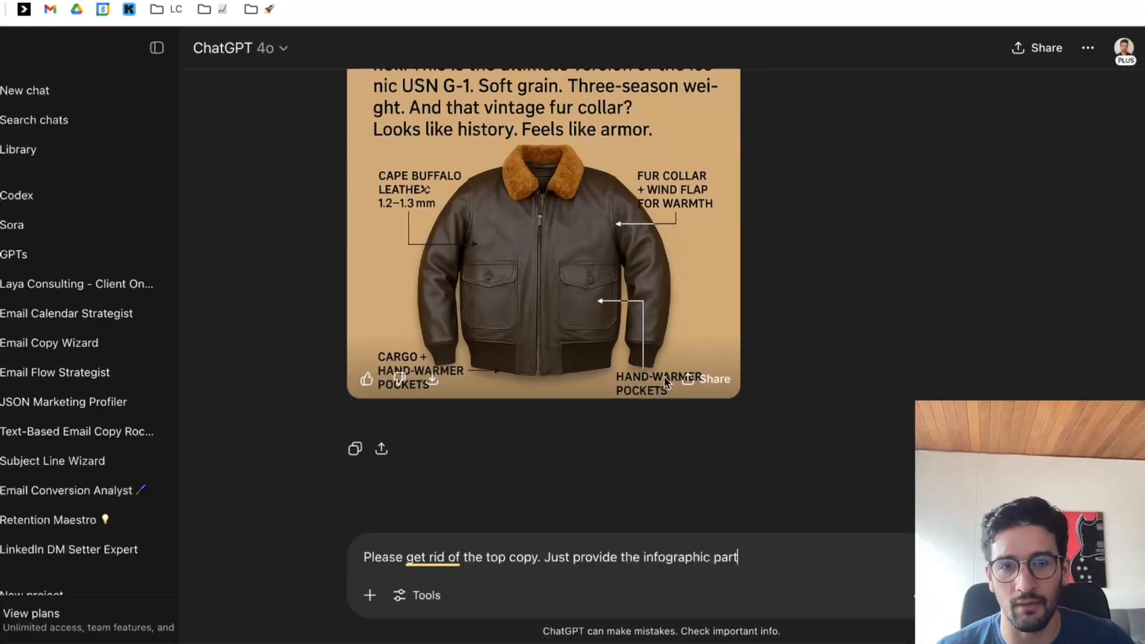
Reword the draft to "Please get rid of the copy. Just provide the product with that background" and send it.
{"action": "left_click_drag", "start_coordinate": [771, 573], "coordinate": [484, 556]}
{"action": "type", "text": "copy. Ju"}
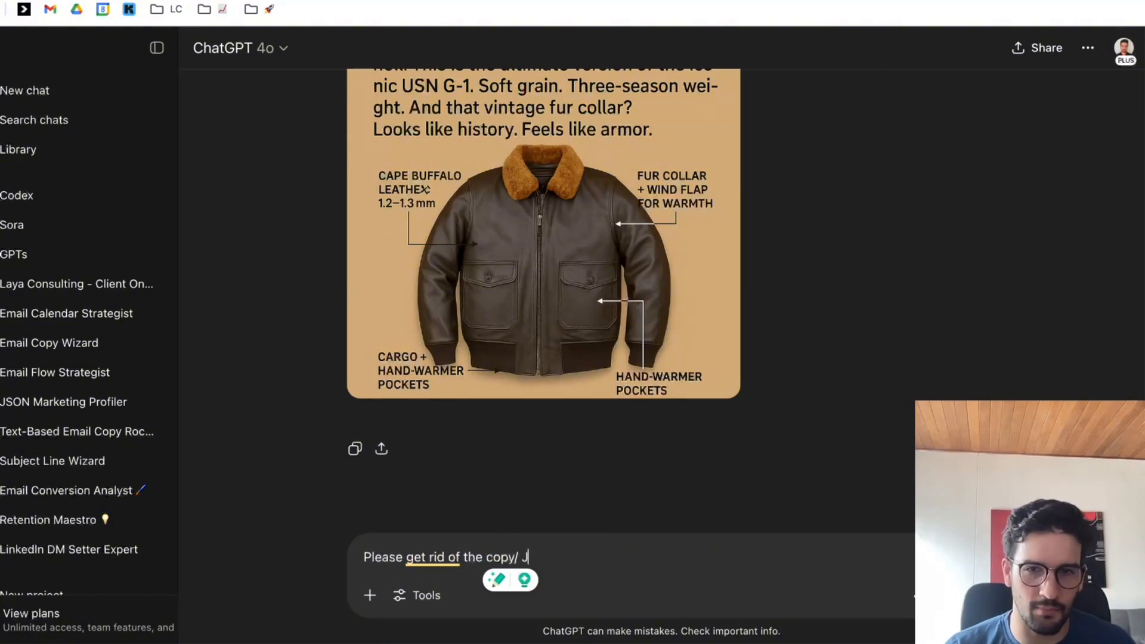
{"action": "type", "text": "st provide the"}
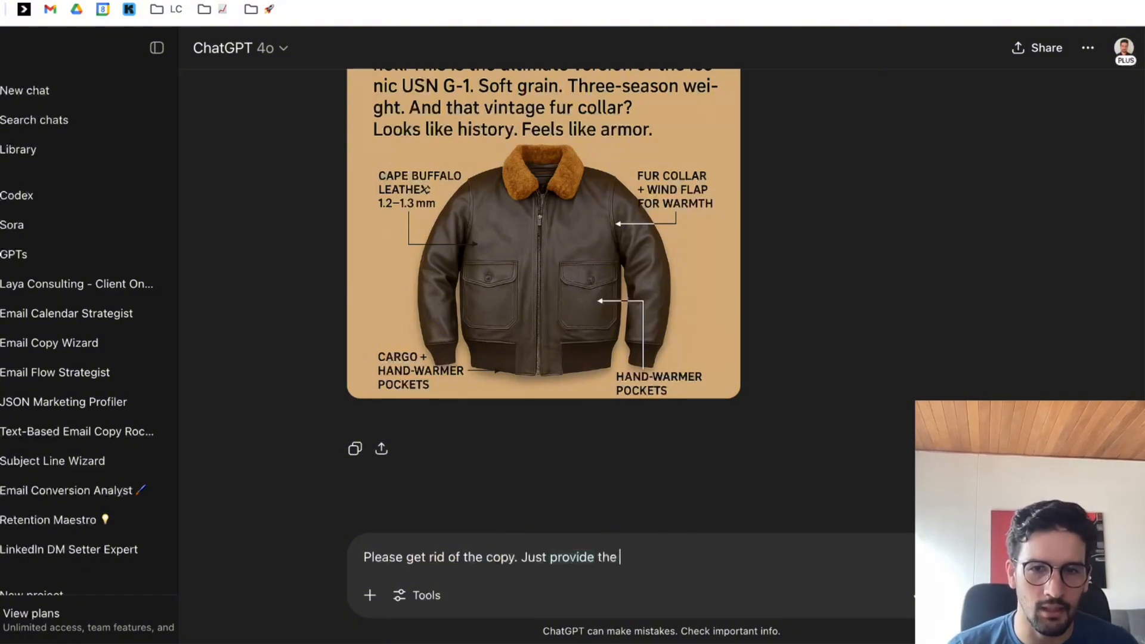
{"action": "type", "text": " p"}
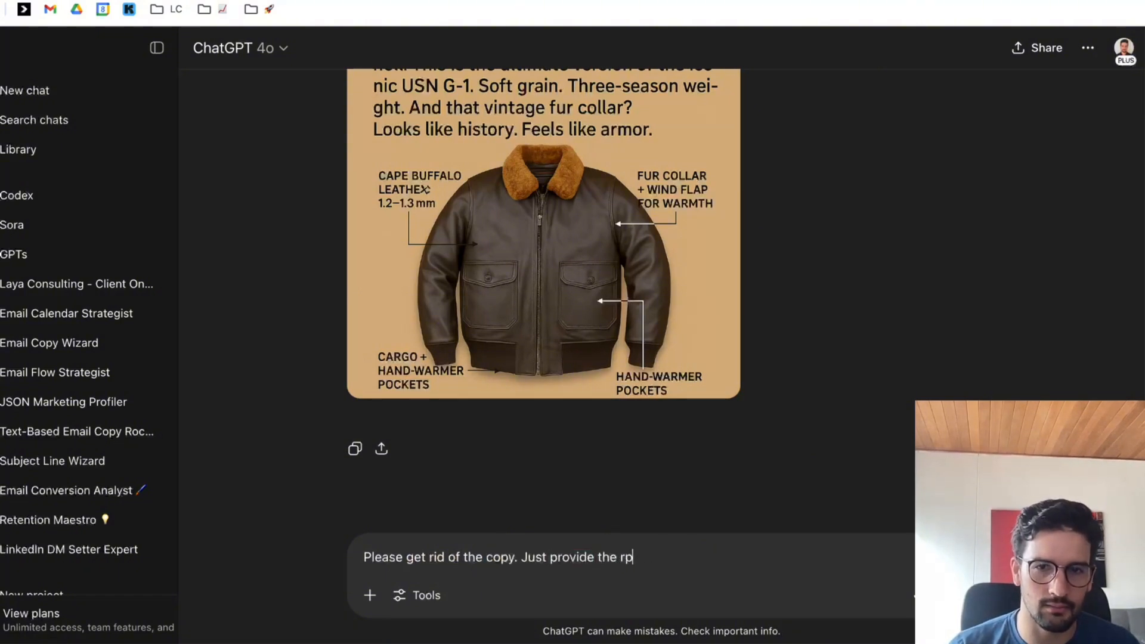
{"action": "type", "text": "roduct with that background"}
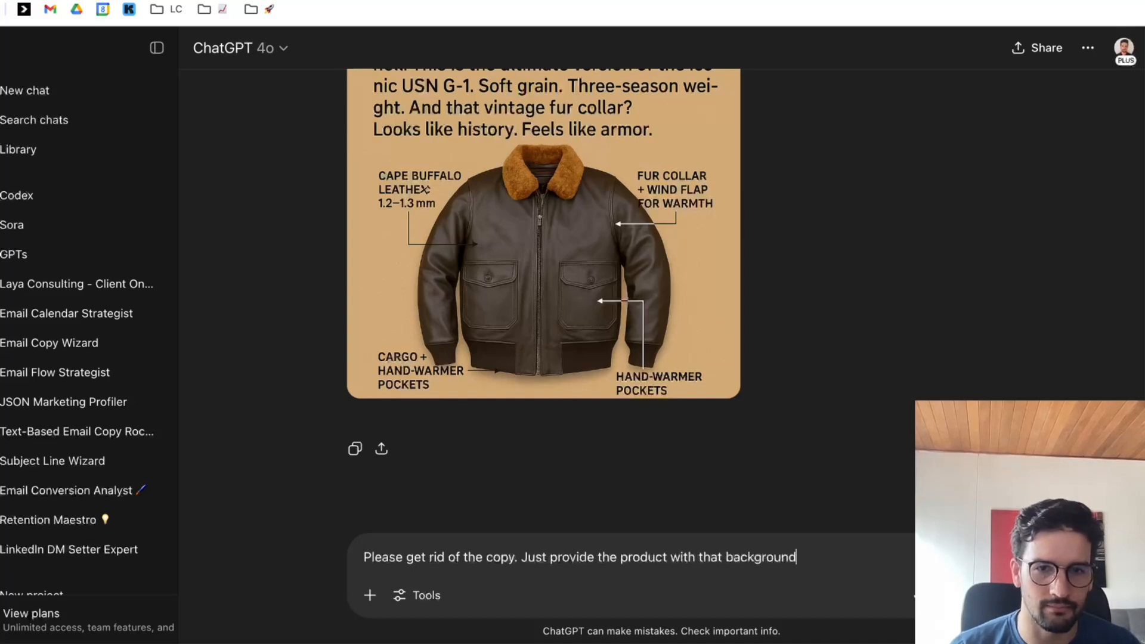
{"action": "key", "text": "Return"}
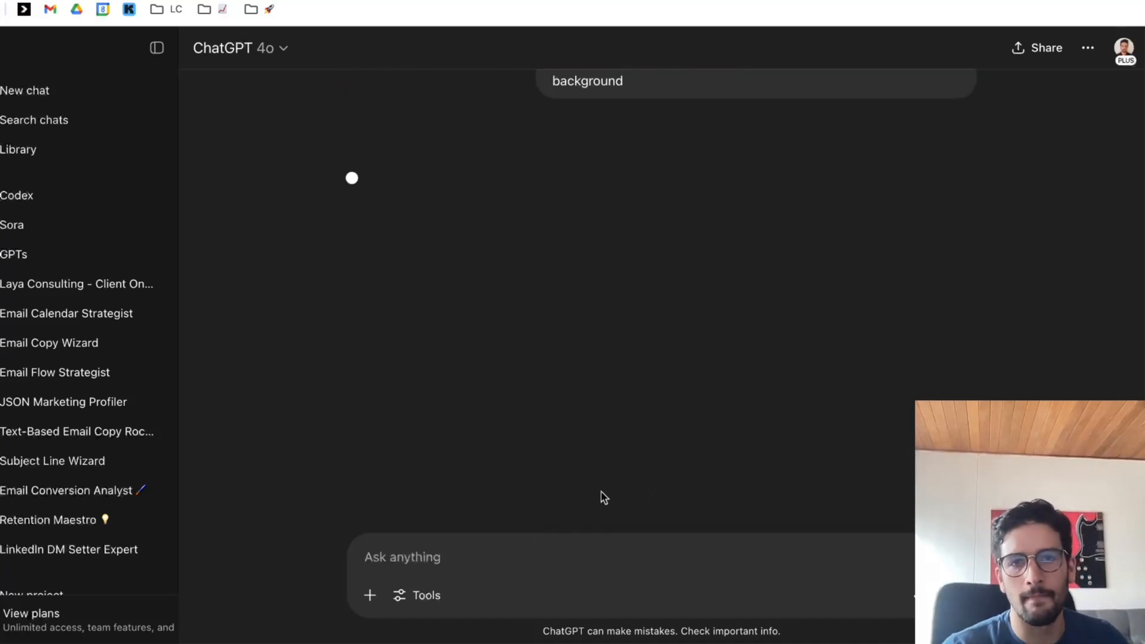
Review the body copy, callouts and arrows of the previous infographic in the conversation while the new image is being generated.
{"action": "scroll", "coordinate": [611, 338], "scroll_direction": "up", "scroll_amount": 5}
{"action": "scroll", "coordinate": [618, 338], "scroll_direction": "up", "scroll_amount": 4}
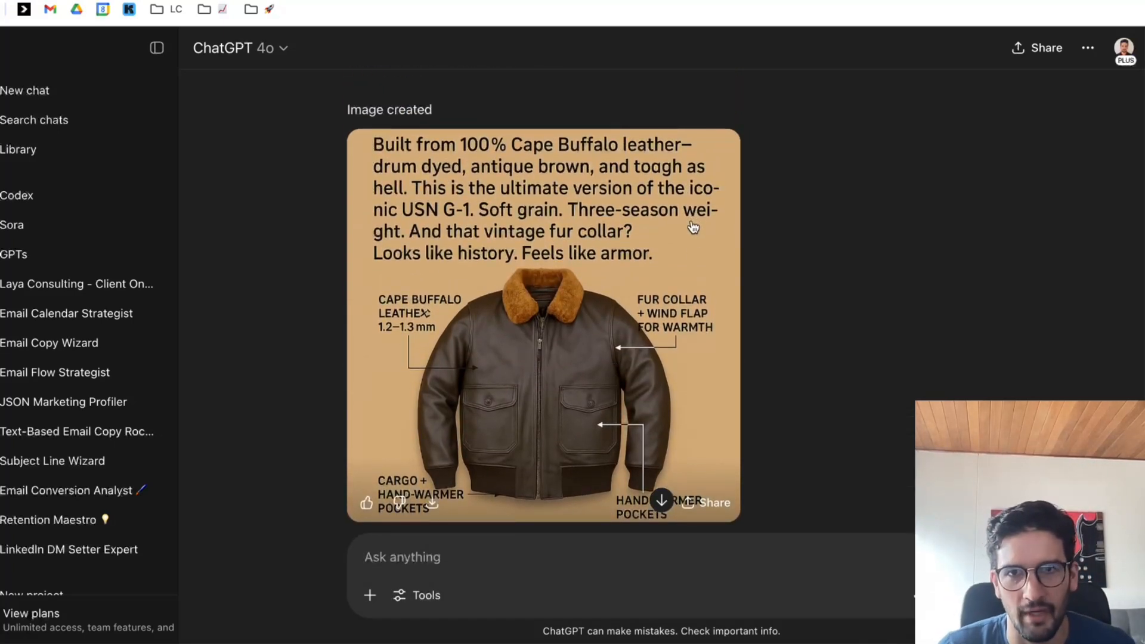
{"action": "scroll", "coordinate": [701, 235], "scroll_direction": "up", "scroll_amount": 3}
{"action": "scroll", "coordinate": [754, 327], "scroll_direction": "down", "scroll_amount": 10}
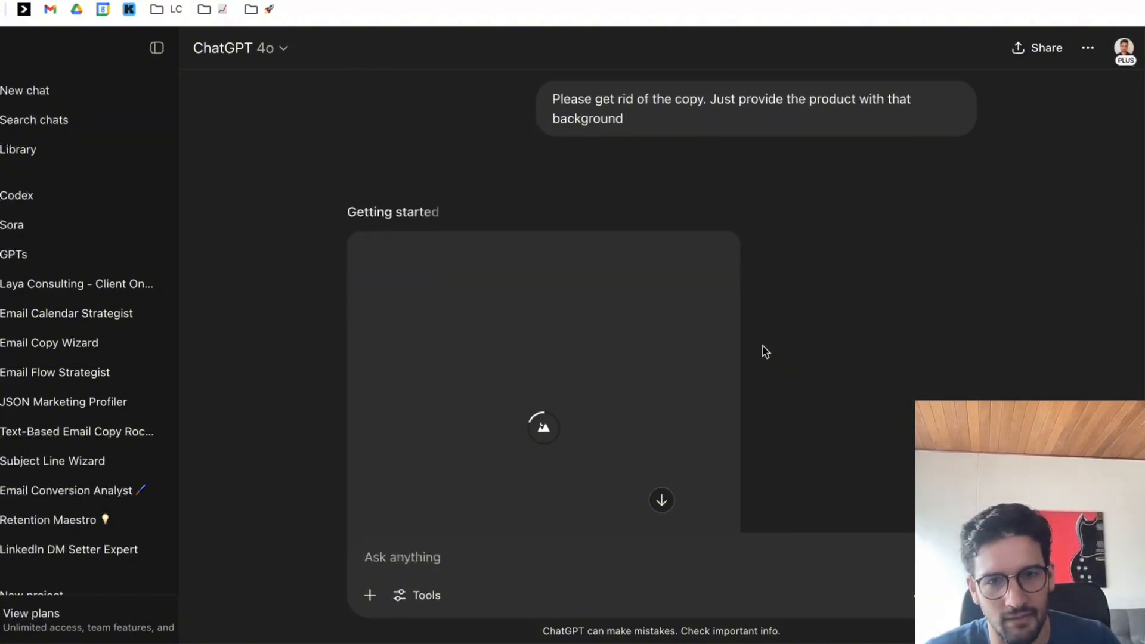
{"action": "scroll", "coordinate": [765, 351], "scroll_direction": "up", "scroll_amount": 8}
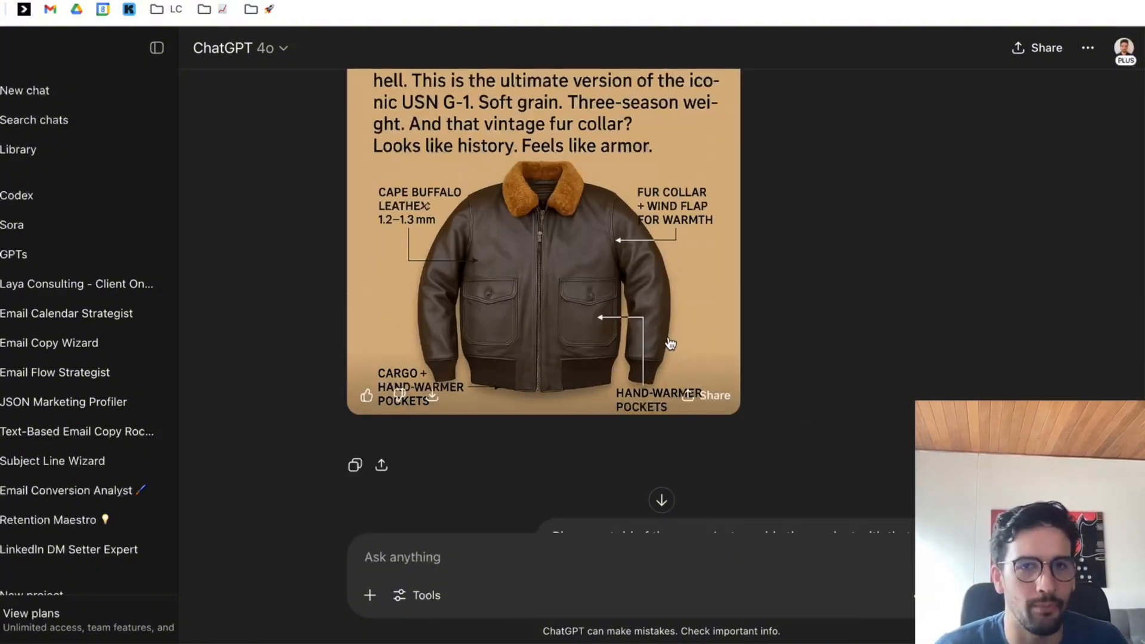
{"action": "scroll", "coordinate": [762, 343], "scroll_direction": "down", "scroll_amount": 6}
{"action": "scroll", "coordinate": [762, 342], "scroll_direction": "up", "scroll_amount": 4}
{"action": "scroll", "coordinate": [766, 348], "scroll_direction": "down", "scroll_amount": 7}
{"action": "scroll", "coordinate": [767, 348], "scroll_direction": "up", "scroll_amount": 7}
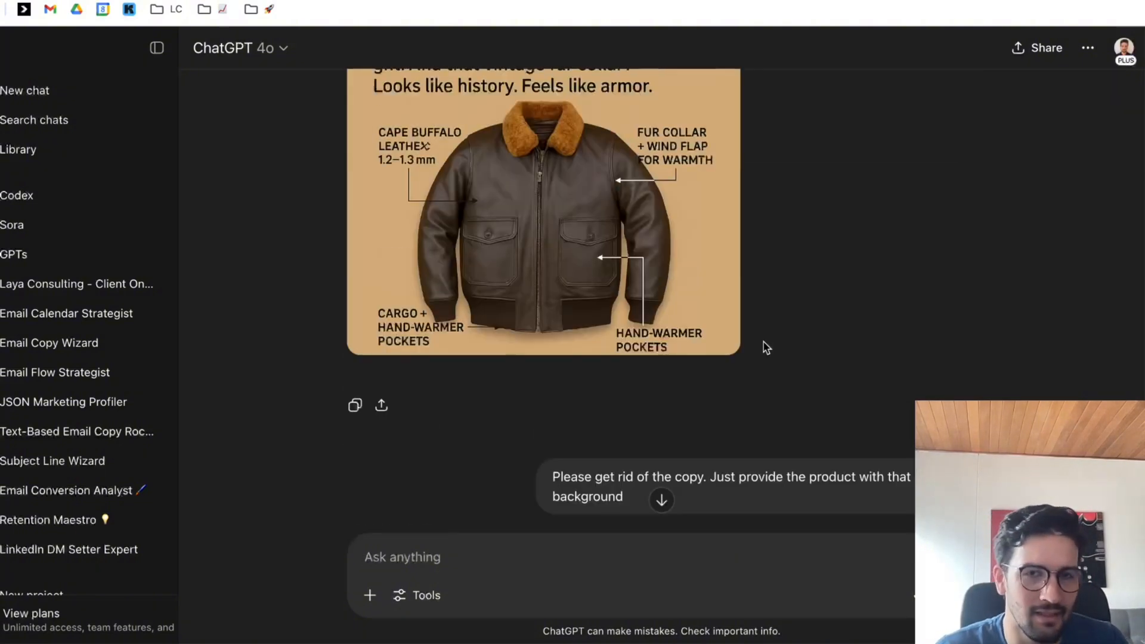
{"action": "scroll", "coordinate": [778, 360], "scroll_direction": "up", "scroll_amount": 2}
{"action": "scroll", "coordinate": [780, 353], "scroll_direction": "down", "scroll_amount": 10}
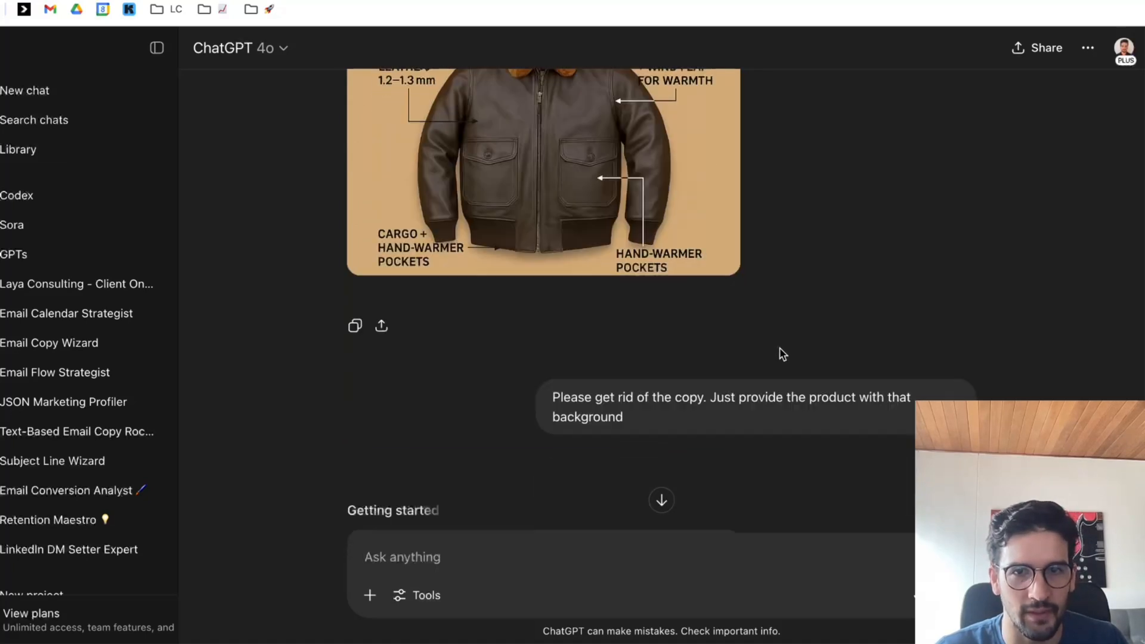
{"action": "scroll", "coordinate": [769, 322], "scroll_direction": "up", "scroll_amount": 5}
{"action": "mouse_move", "coordinate": [677, 597]}
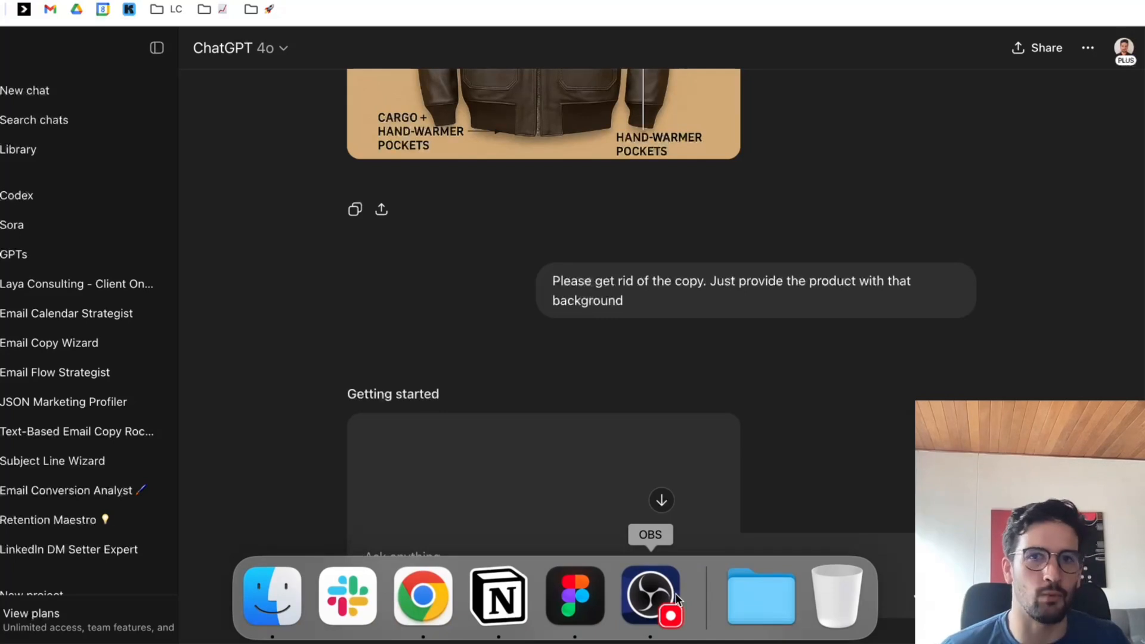
Compare the generated text-free jacket images, checking the size of the product against the tan background in each.
{"action": "scroll", "coordinate": [698, 291], "scroll_direction": "down", "scroll_amount": 10}
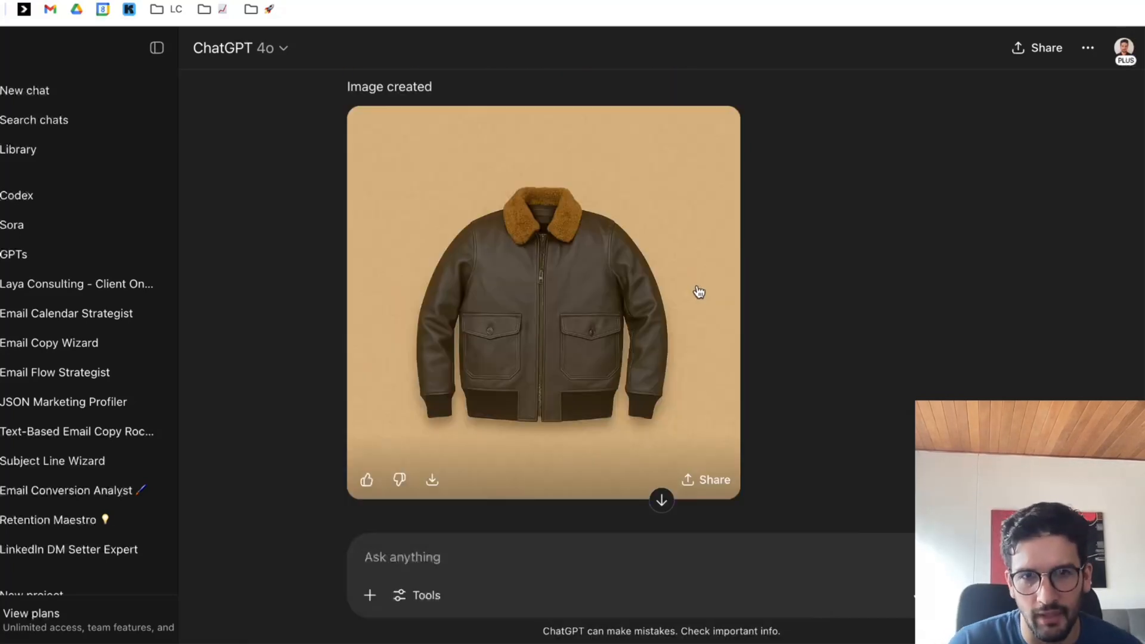
{"action": "scroll", "coordinate": [706, 292], "scroll_direction": "up", "scroll_amount": 6}
{"action": "scroll", "coordinate": [756, 309], "scroll_direction": "up", "scroll_amount": 5}
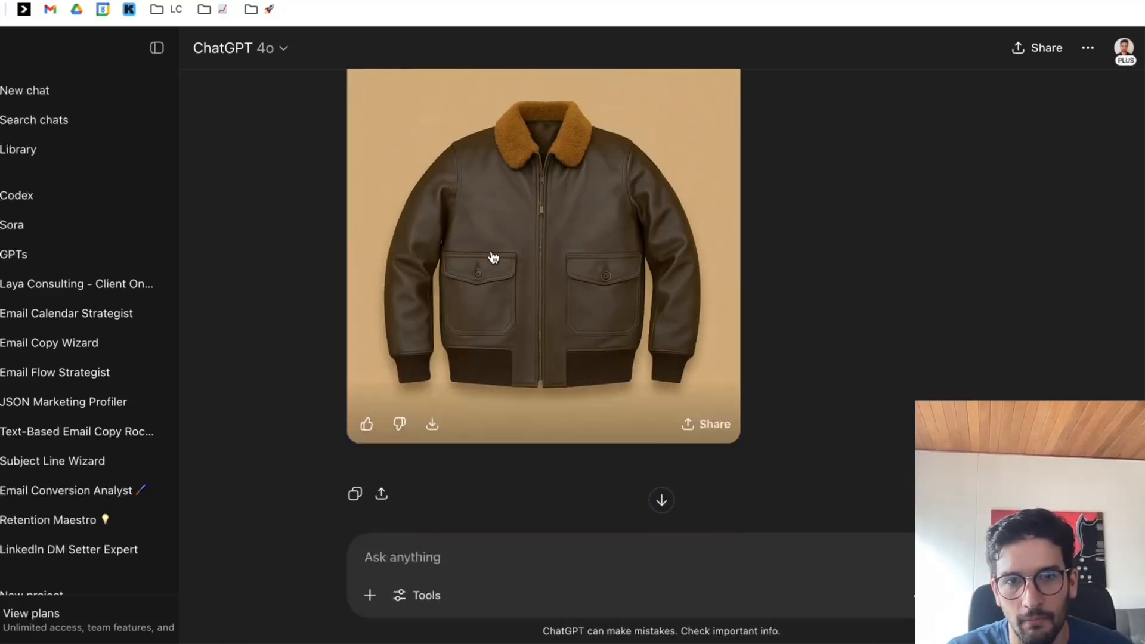
{"action": "scroll", "coordinate": [553, 308], "scroll_direction": "down", "scroll_amount": 6}
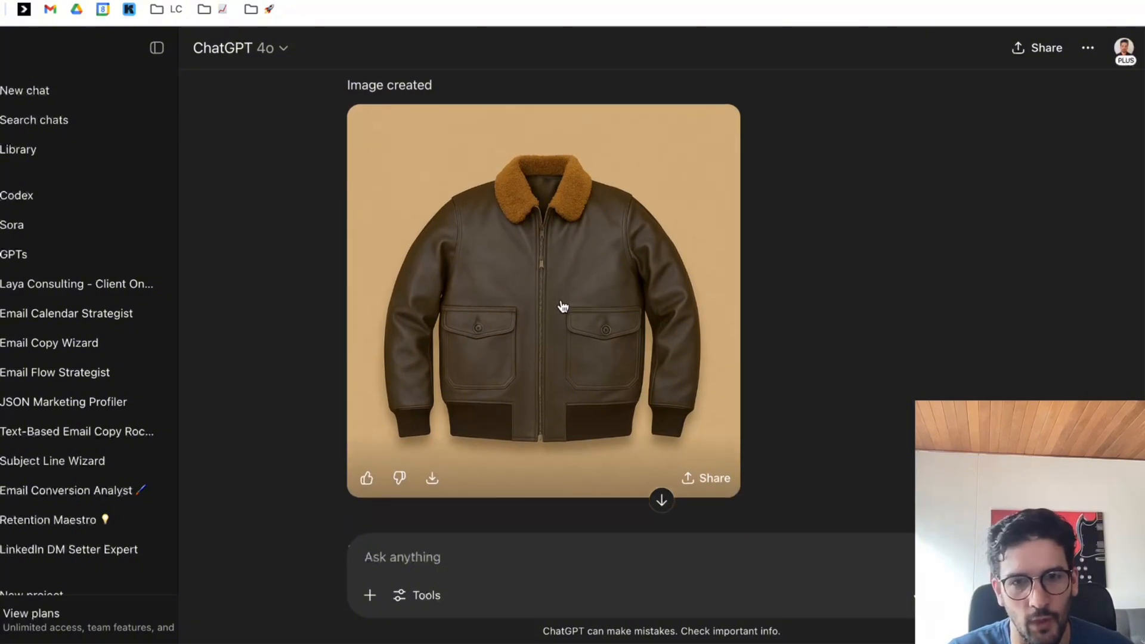
{"action": "scroll", "coordinate": [587, 310], "scroll_direction": "down", "scroll_amount": 2}
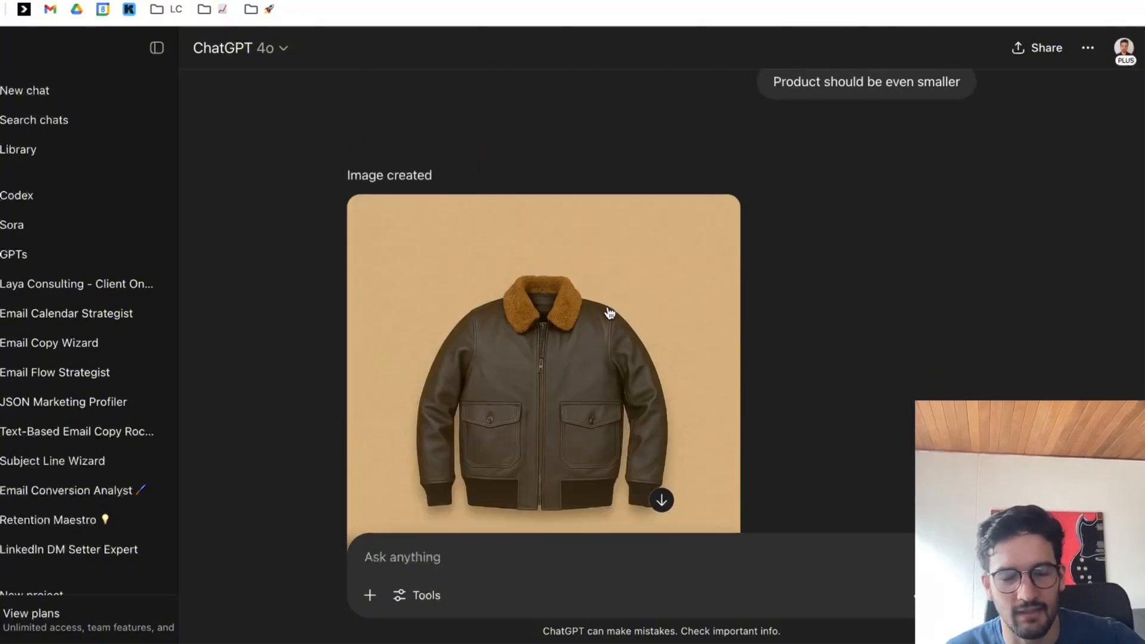
Bring up the front-view jacket photo in the US Wings product gallery and return to the generated jacket image in ChatGPT for comparison.
{"action": "scroll", "coordinate": [636, 382], "scroll_direction": "down", "scroll_amount": 2}
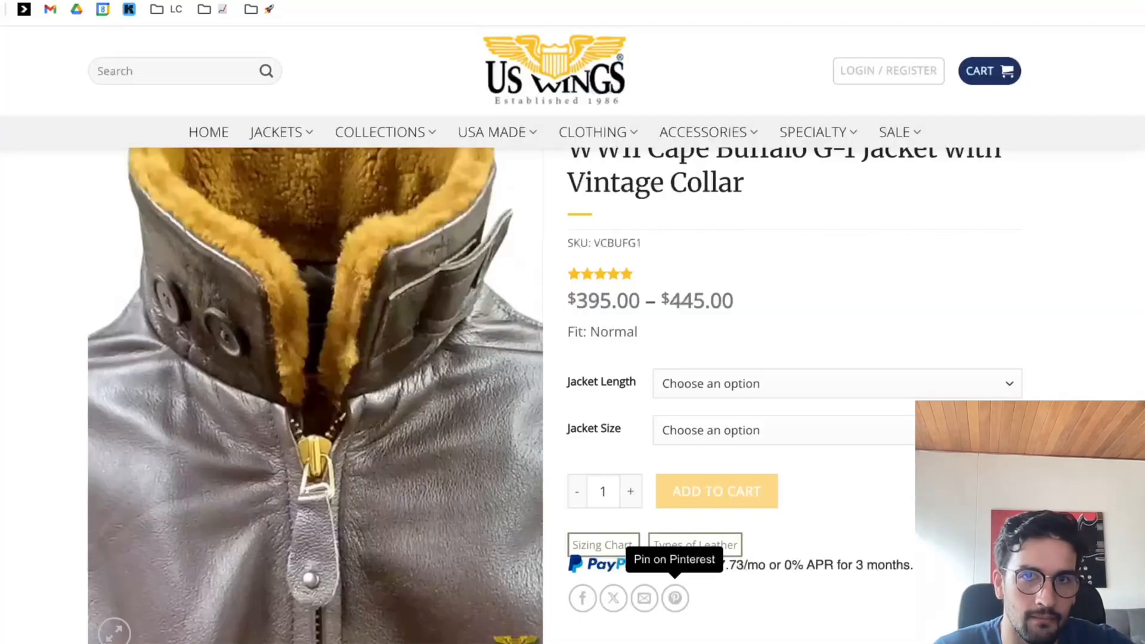
{"action": "scroll", "coordinate": [549, 411], "scroll_direction": "down", "scroll_amount": 7}
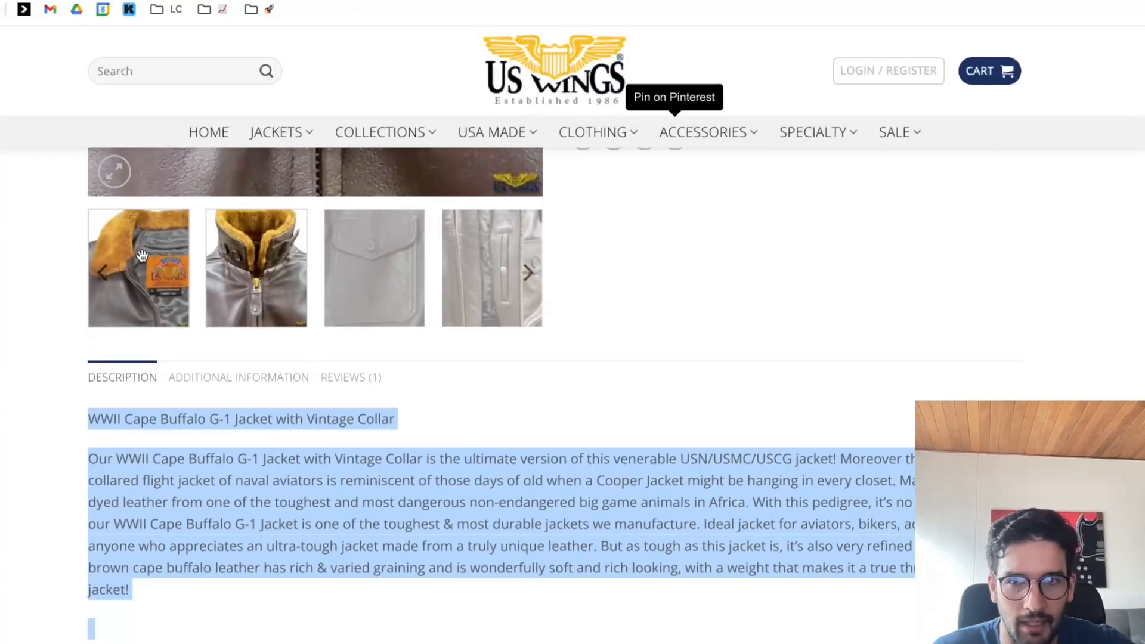
{"action": "scroll", "coordinate": [194, 251], "scroll_direction": "up", "scroll_amount": 3}
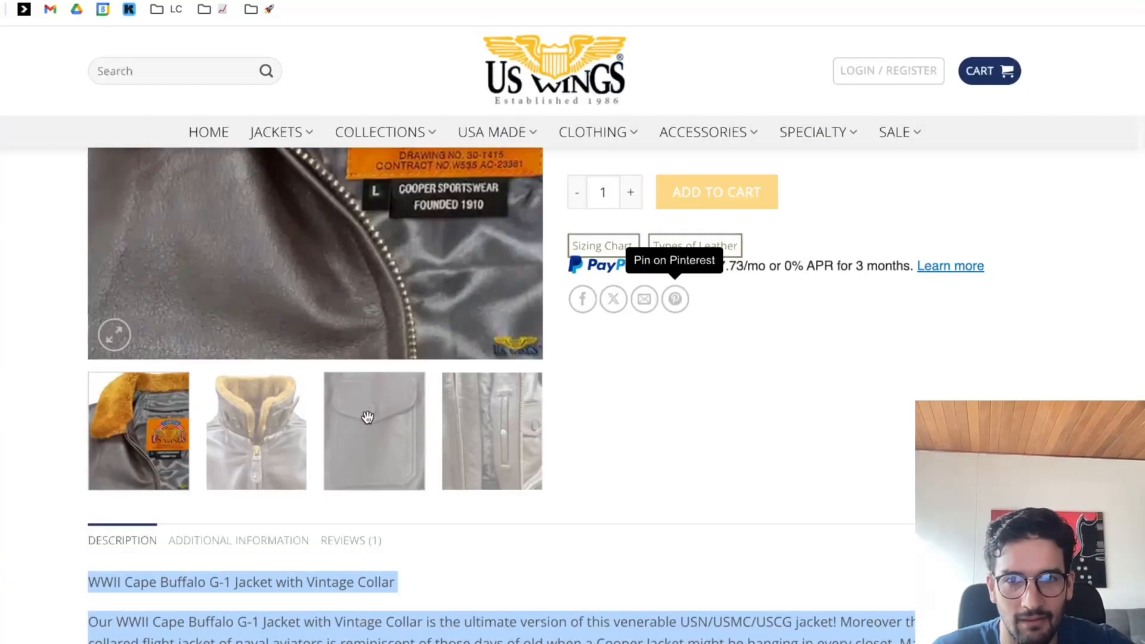
{"action": "left_click", "coordinate": [101, 438]}
{"action": "left_click", "coordinate": [100, 438]}
{"action": "left_click", "coordinate": [100, 438]}
{"action": "left_click", "coordinate": [100, 438]}
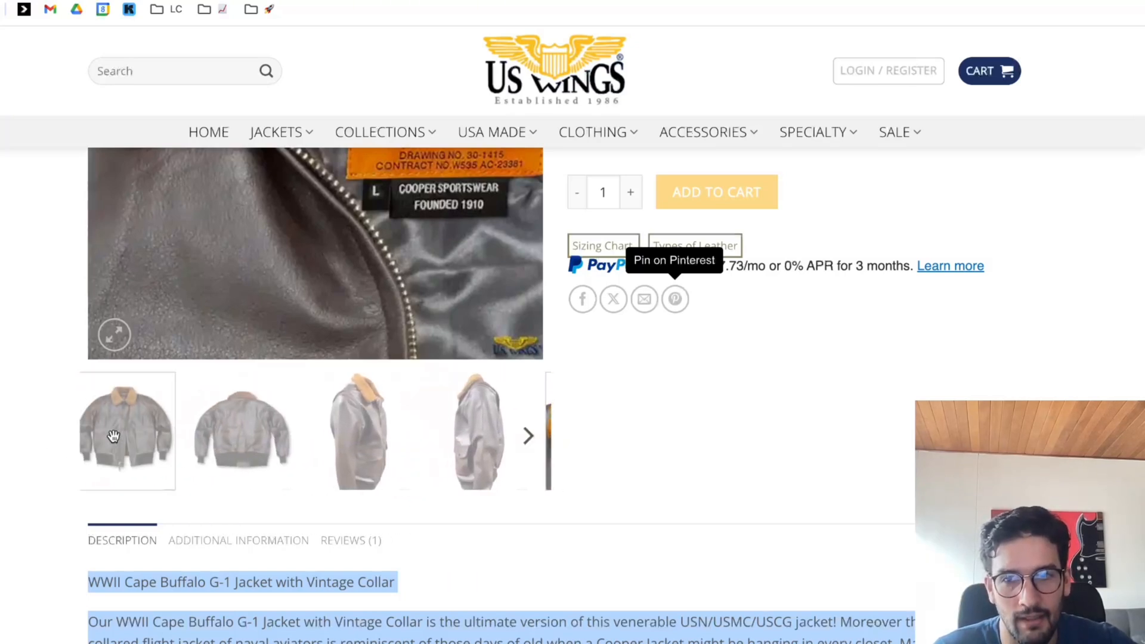
{"action": "left_click", "coordinate": [111, 434]}
{"action": "scroll", "coordinate": [112, 434], "scroll_direction": "up", "scroll_amount": 2}
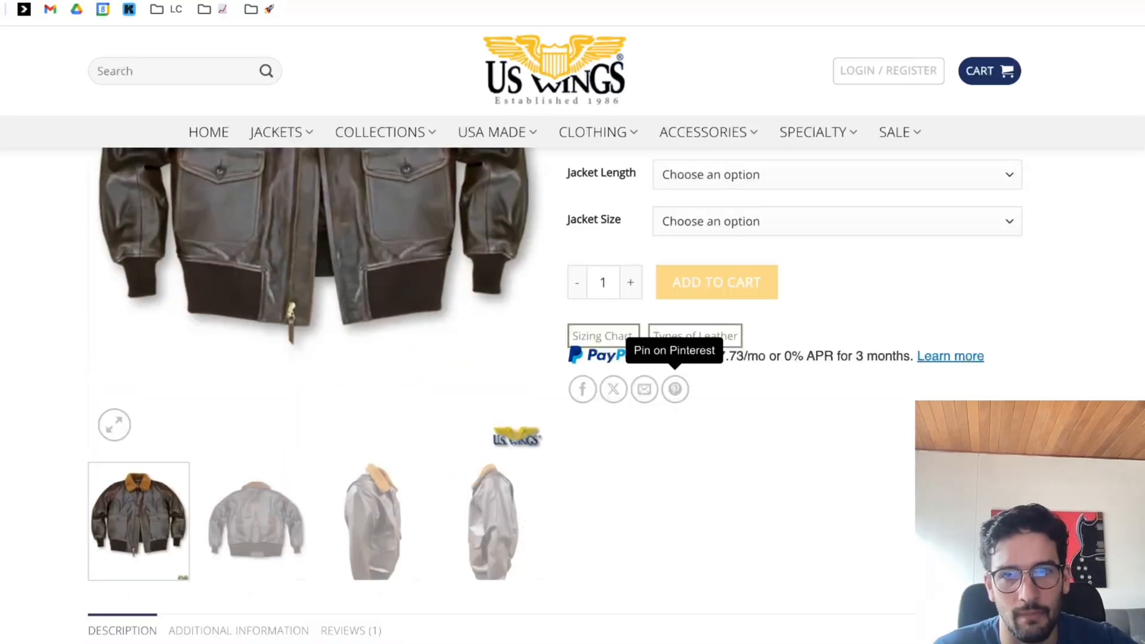
{"action": "left_click", "coordinate": [156, 0]}
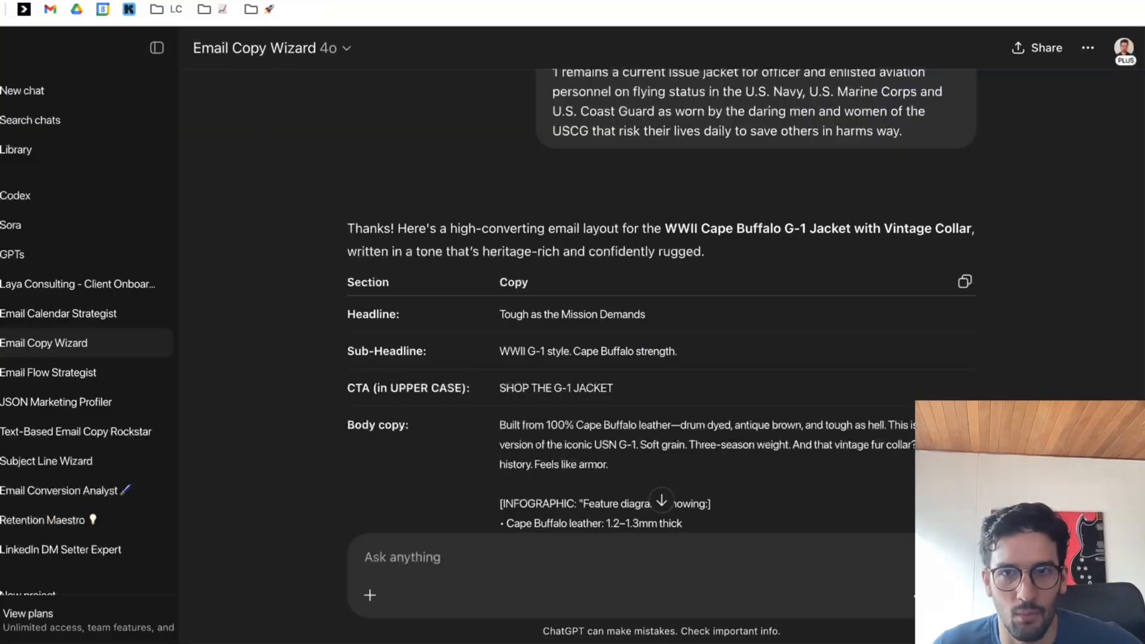
{"action": "left_click", "coordinate": [239, 0]}
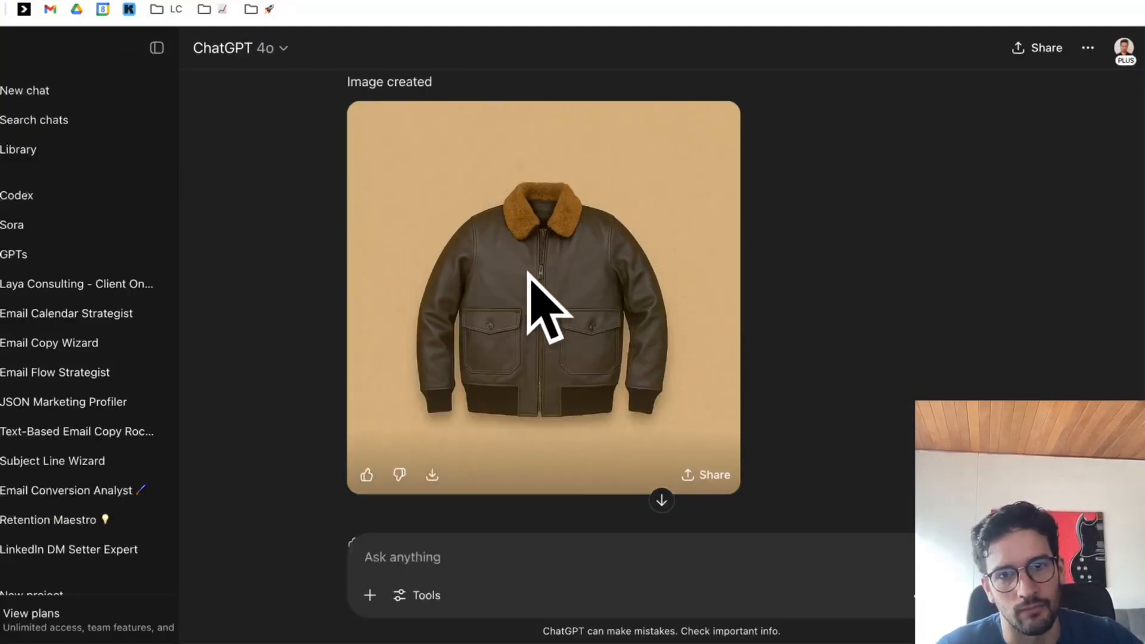
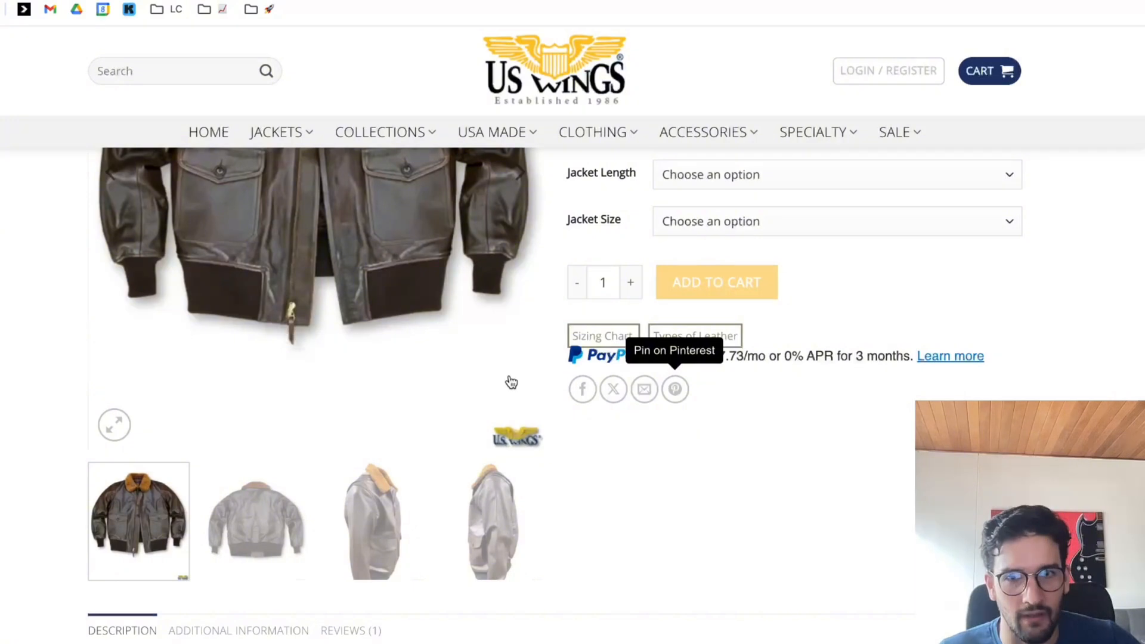
Download the generated text-free jacket image on the tan background to the Desktop under the name 2.
{"action": "scroll", "coordinate": [508, 382], "scroll_direction": "up", "scroll_amount": 4}
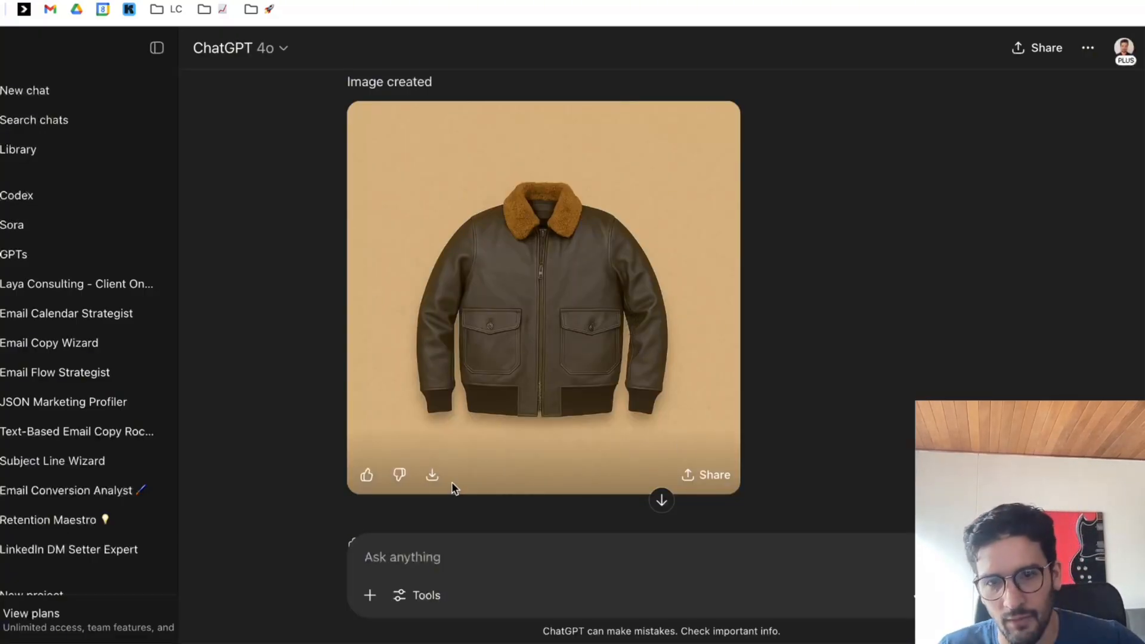
{"action": "left_click", "coordinate": [434, 478]}
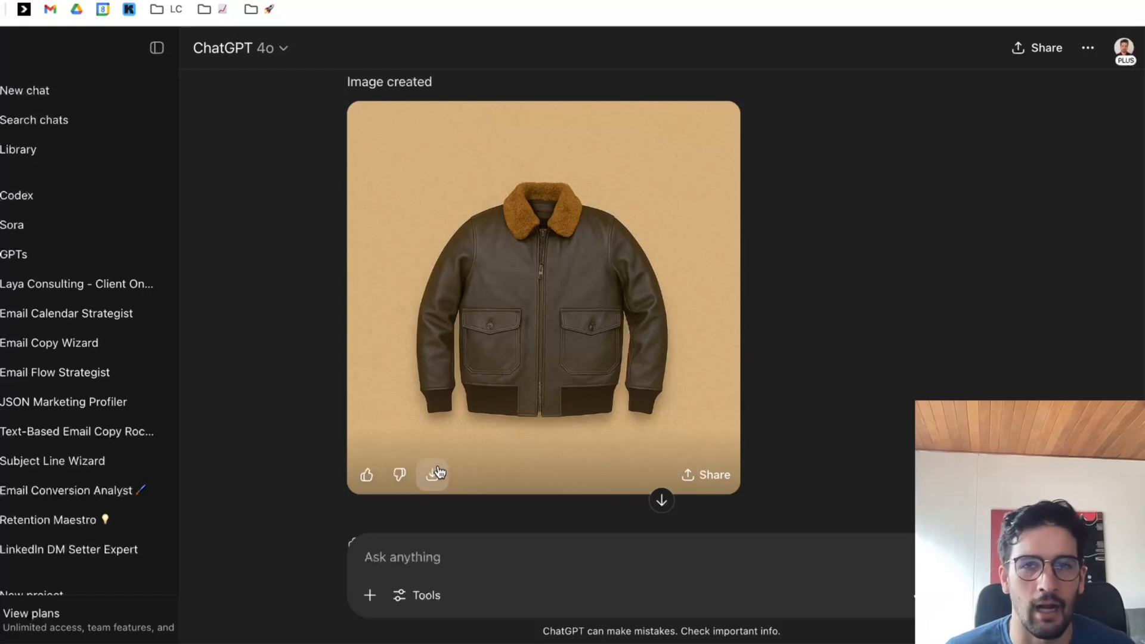
{"action": "type", "text": "2"}
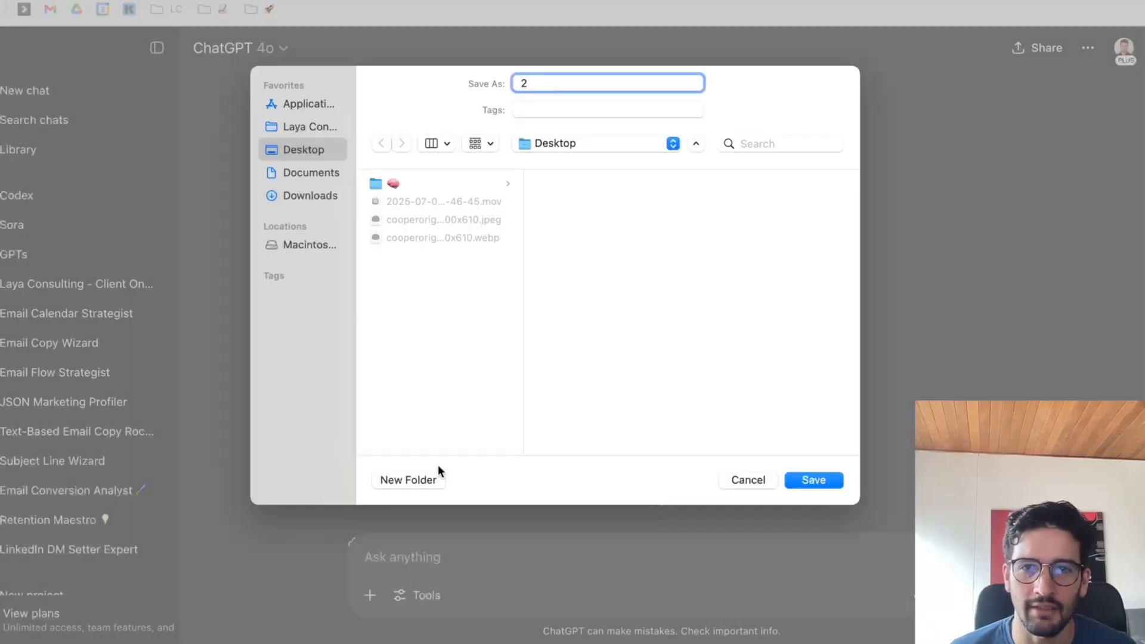
{"action": "key", "text": "Return"}
Find the "Tough as the Mission Demands" hero image earlier in the conversation and download it to the Desktop as 1.png.
{"action": "scroll", "coordinate": [799, 346], "scroll_direction": "up", "scroll_amount": 10}
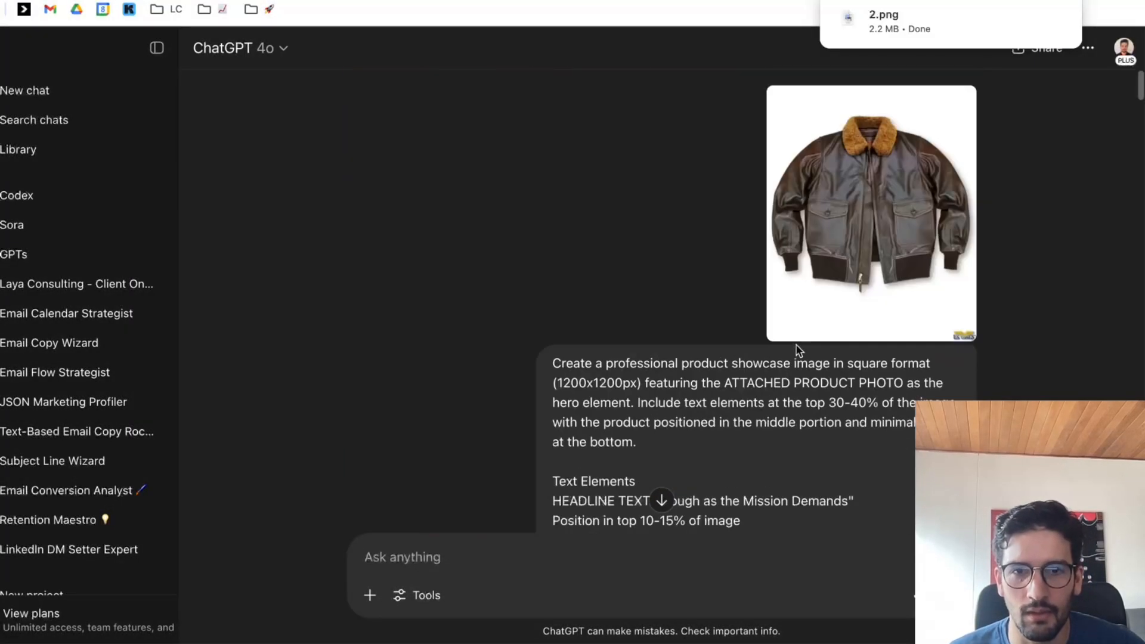
{"action": "scroll", "coordinate": [799, 349], "scroll_direction": "down", "scroll_amount": 15}
{"action": "scroll", "coordinate": [797, 340], "scroll_direction": "up", "scroll_amount": 8}
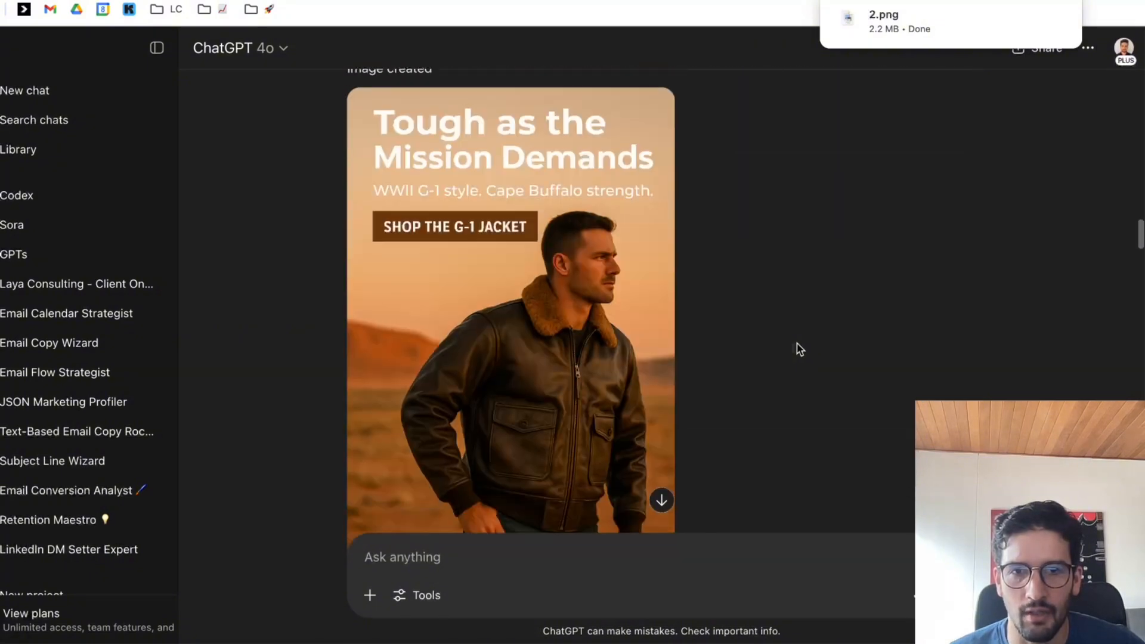
{"action": "scroll", "coordinate": [796, 334], "scroll_direction": "down", "scroll_amount": 2}
{"action": "scroll", "coordinate": [794, 333], "scroll_direction": "down", "scroll_amount": 2}
{"action": "scroll", "coordinate": [686, 298], "scroll_direction": "up", "scroll_amount": 3}
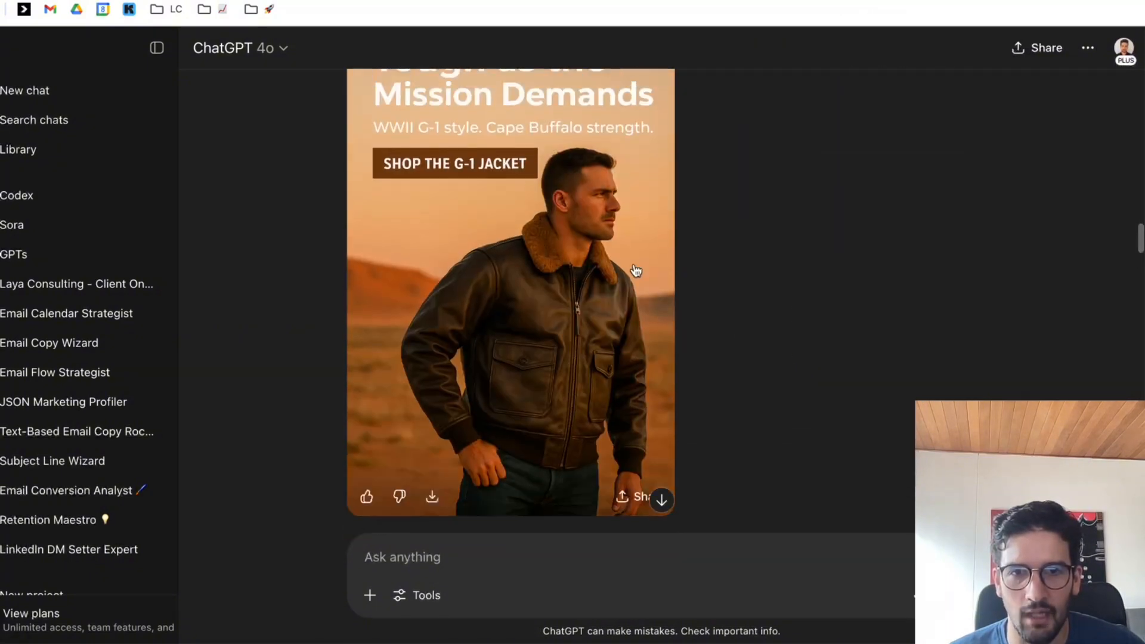
{"action": "scroll", "coordinate": [650, 429], "scroll_direction": "down", "scroll_amount": 5}
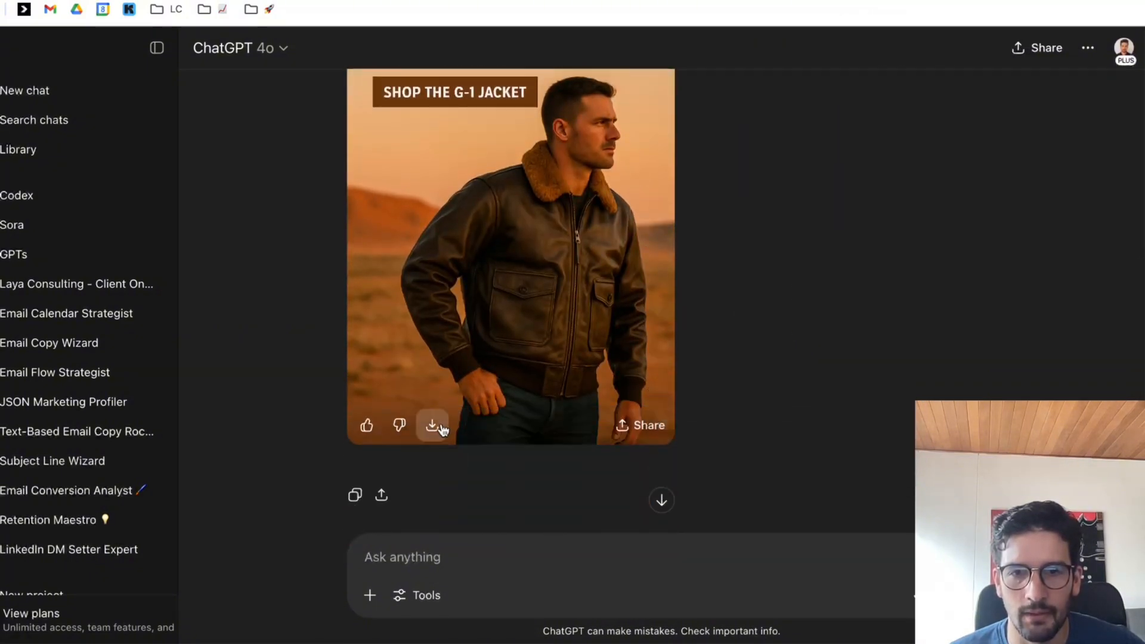
{"action": "left_click", "coordinate": [431, 425]}
{"action": "key", "text": "Return"}
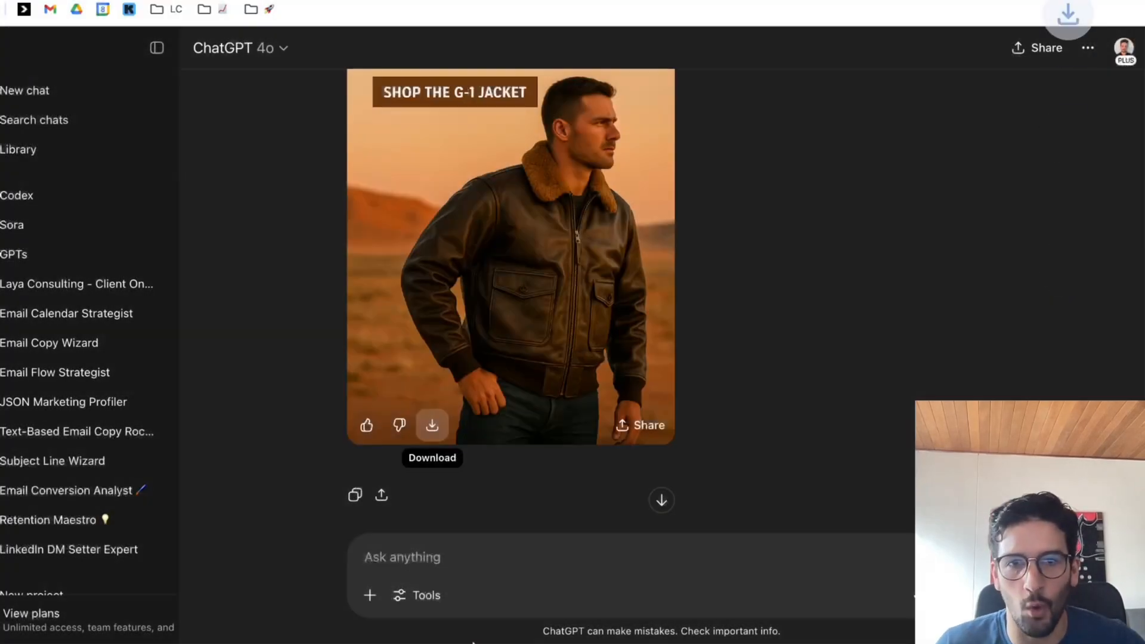
Switch to Figma and draw a frame about 812 high on the empty canvas, setting its width to 1200.
{"action": "mouse_move", "coordinate": [520, 630]}
{"action": "left_click", "coordinate": [576, 596]}
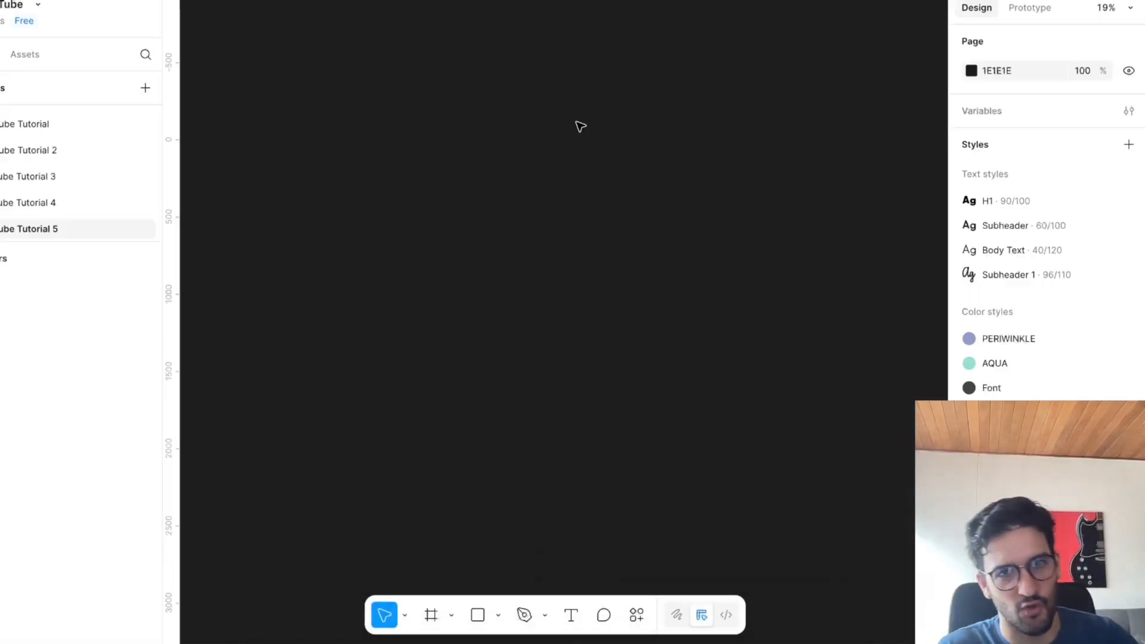
{"action": "left_click", "coordinate": [498, 613]}
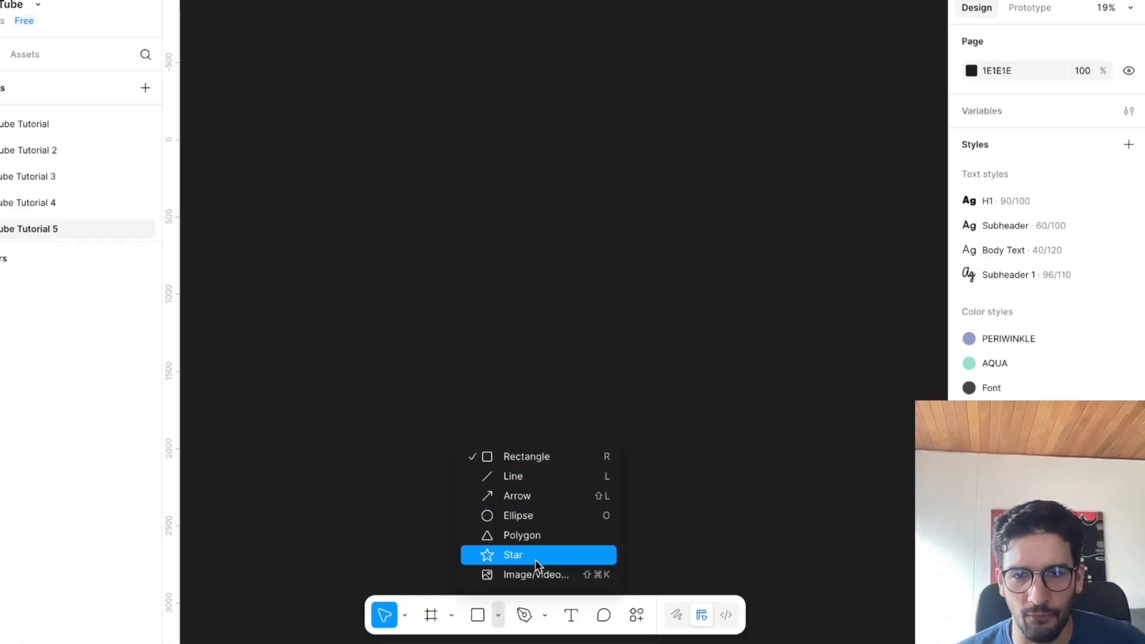
{"action": "left_click", "coordinate": [452, 615]}
{"action": "left_click", "coordinate": [433, 615]}
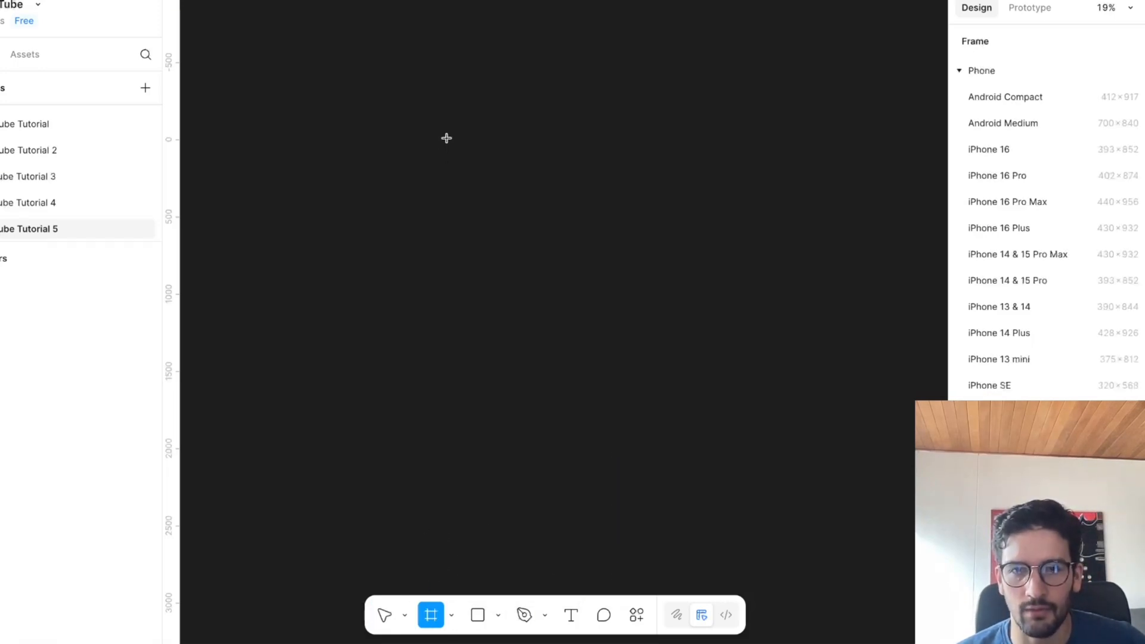
{"action": "left_click_drag", "start_coordinate": [453, 149], "coordinate": [698, 274]}
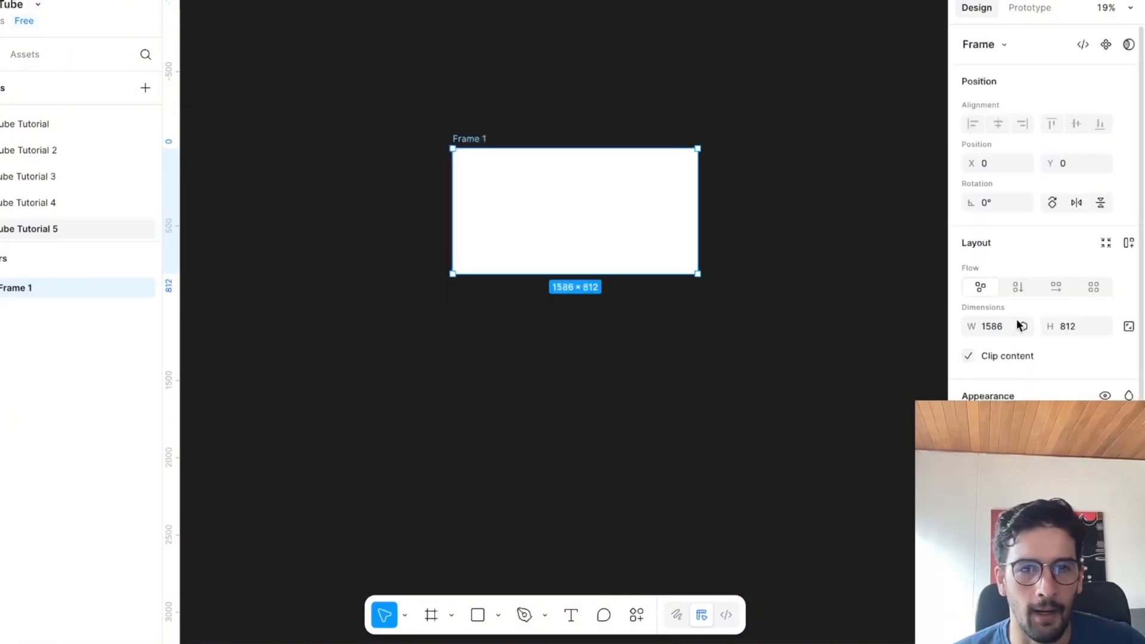
{"action": "key", "text": "BackSpace"}
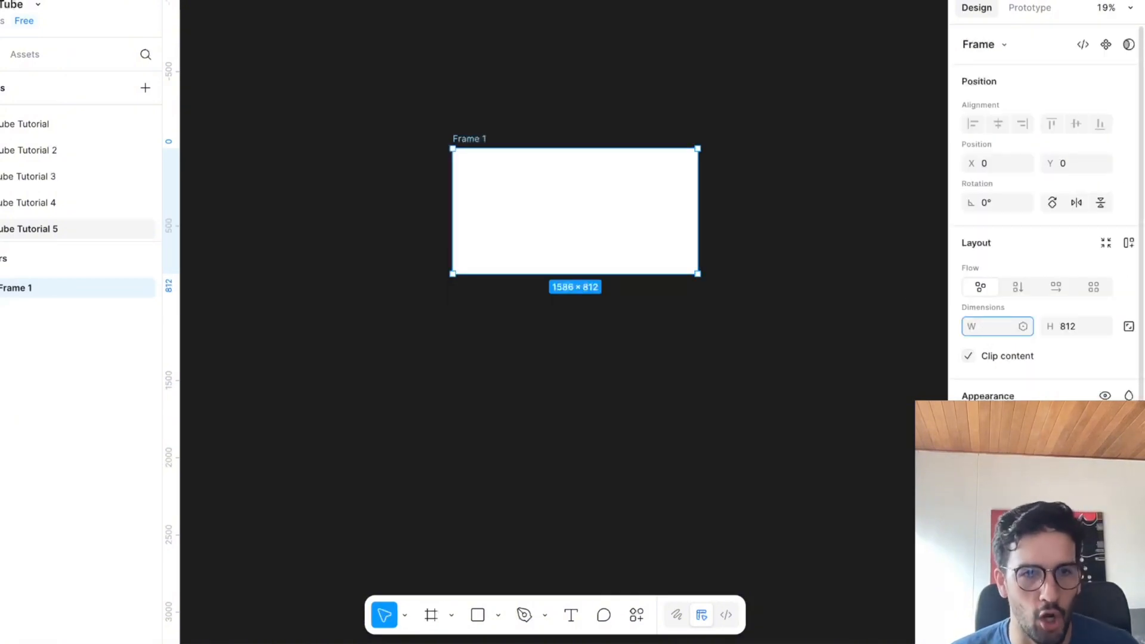
{"action": "type", "text": "1200"}
{"action": "key", "text": "Return"}
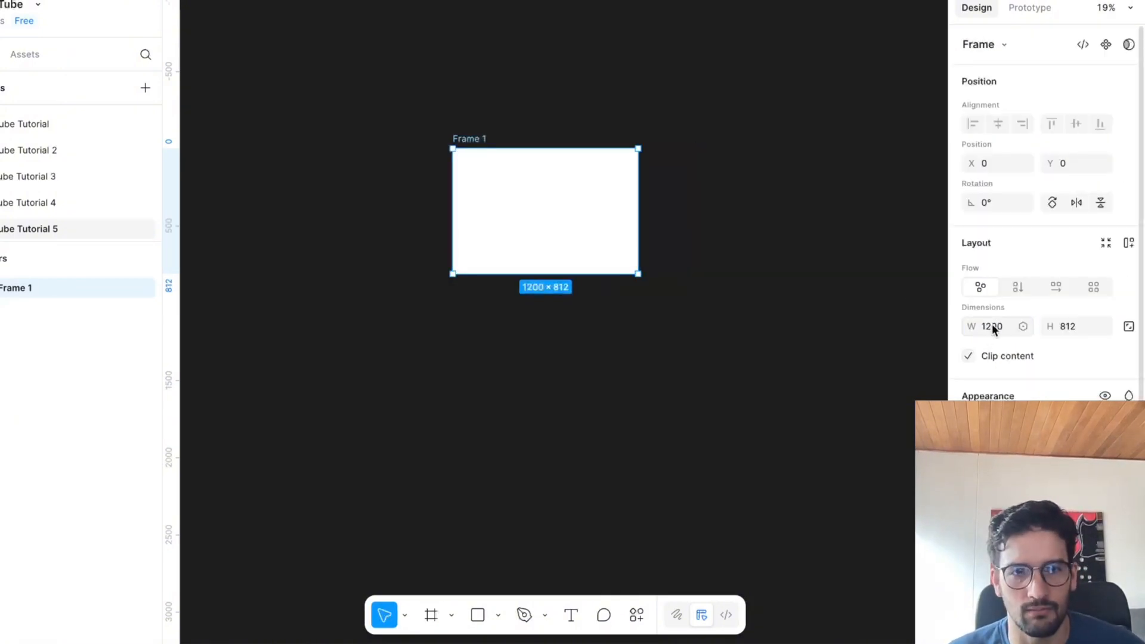
{"action": "left_click", "coordinate": [993, 327]}
{"action": "key", "text": "BackSpace"}
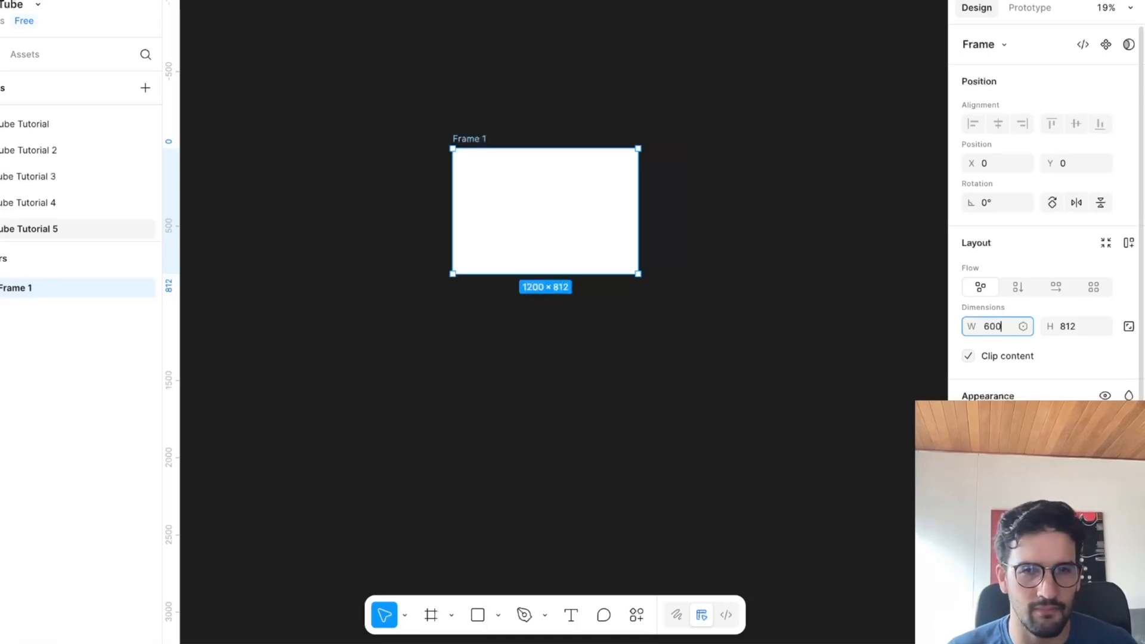
{"action": "key", "text": "Return"}
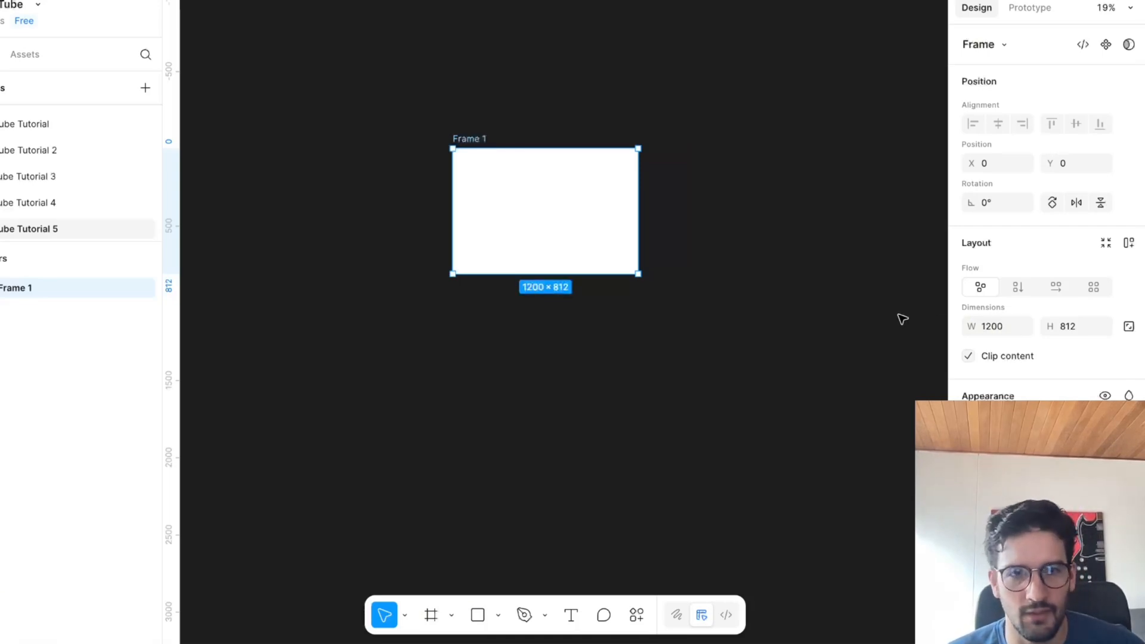
Extend the frame downward to a height of about 2080.
{"action": "scroll", "coordinate": [634, 286], "scroll_direction": "down", "scroll_amount": 1}
{"action": "left_click_drag", "start_coordinate": [603, 261], "coordinate": [616, 460]}
{"action": "key", "text": "Escape"}
Import 1.png and 2.png from the Desktop and place both images on the canvas beside the frame.
{"action": "left_click", "coordinate": [497, 615]}
{"action": "left_click", "coordinate": [519, 574]}
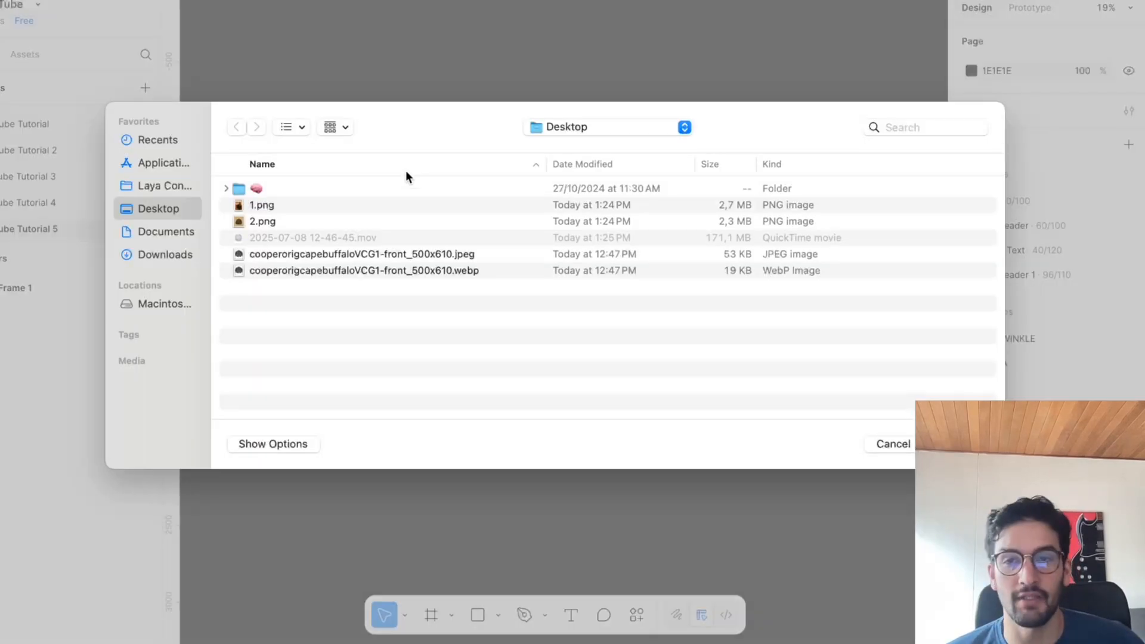
{"action": "left_click", "coordinate": [275, 206]}
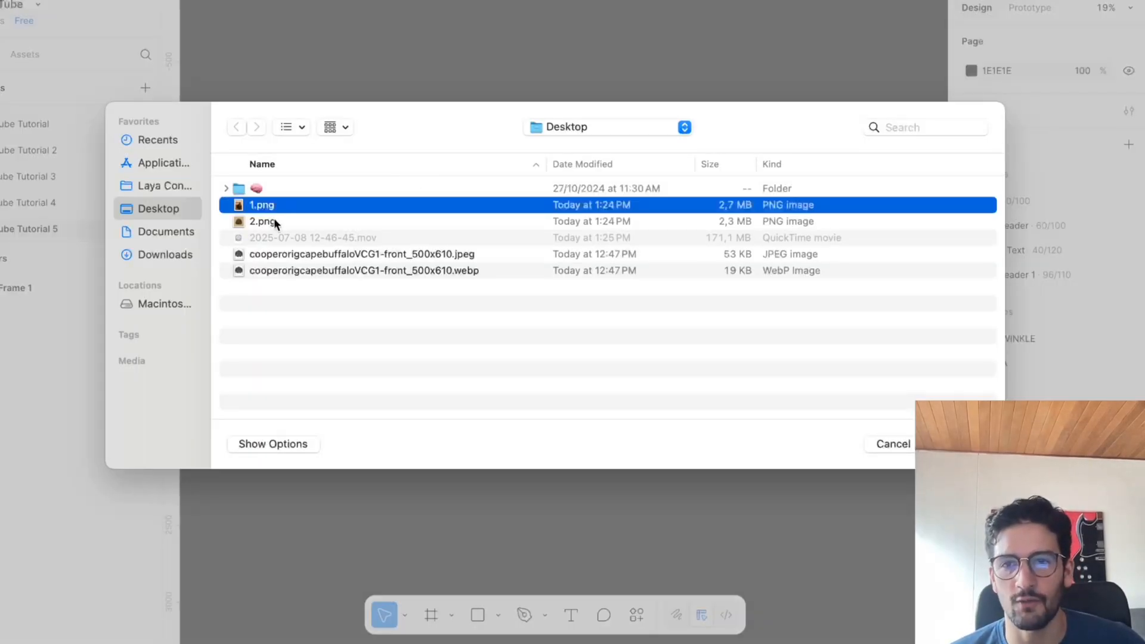
{"action": "left_click", "coordinate": [274, 221], "text": "shift"}
{"action": "key", "text": "Return"}
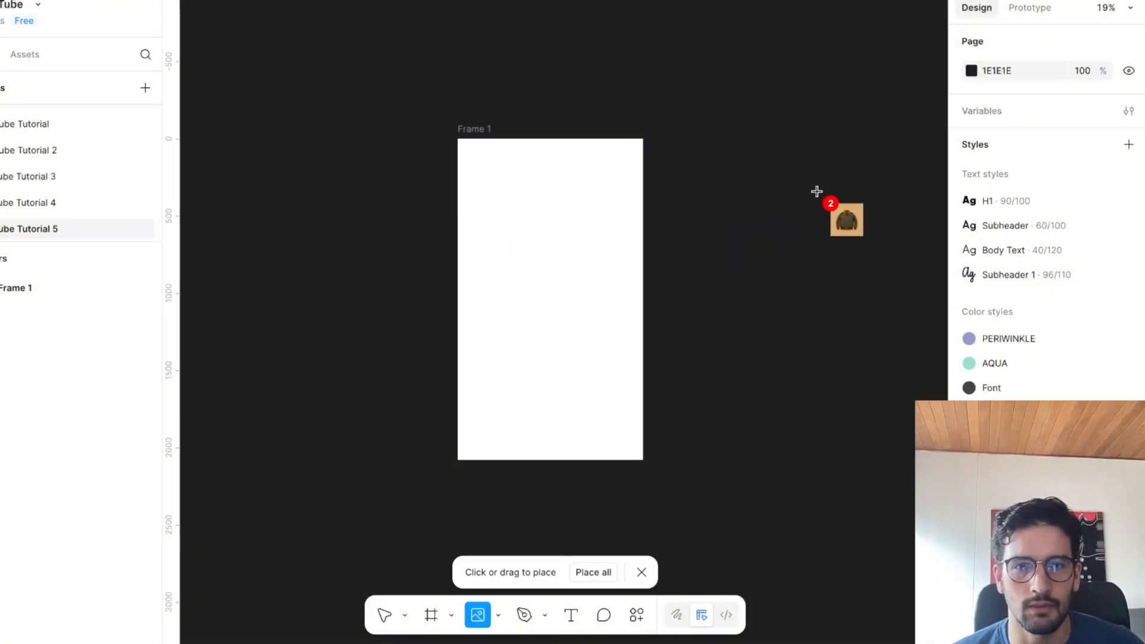
{"action": "left_click", "coordinate": [816, 190]}
{"action": "left_click", "coordinate": [671, 377]}
{"action": "scroll", "coordinate": [675, 374], "scroll_direction": "left", "scroll_amount": 3}
{"action": "left_click_drag", "start_coordinate": [866, 364], "coordinate": [470, 280]}
{"action": "key", "text": "ctrl+z"}
{"action": "key", "text": "Escape"}
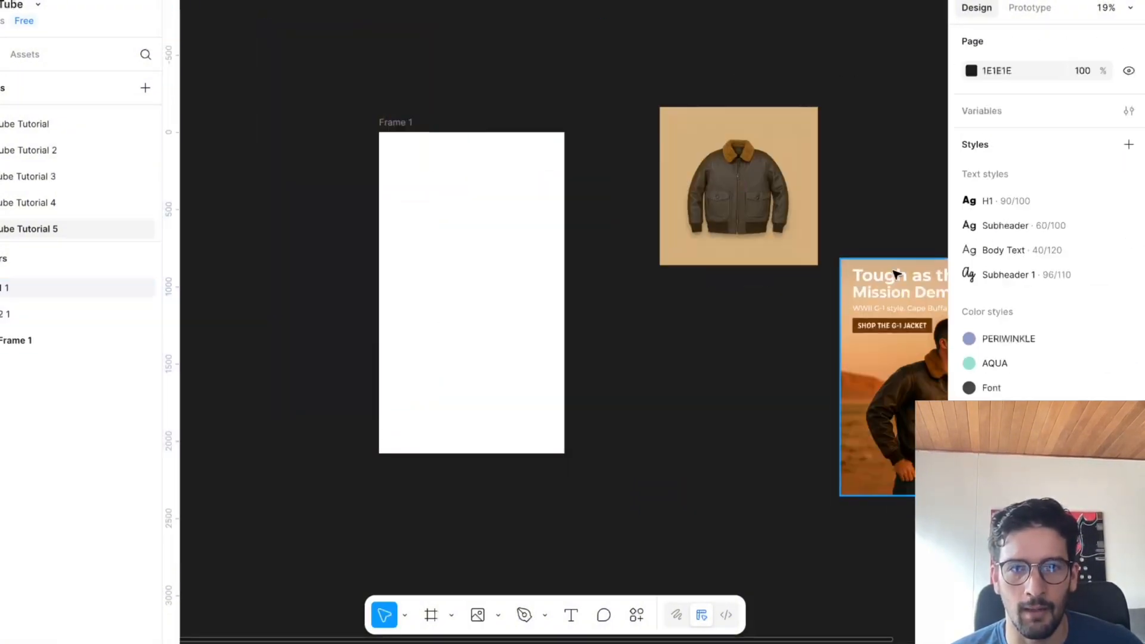
Move the "Tough as the Mission Demands" hero image into the frame and set the frame's width to 600.
{"action": "left_click", "coordinate": [892, 334]}
{"action": "left_click_drag", "start_coordinate": [892, 334], "coordinate": [435, 244]}
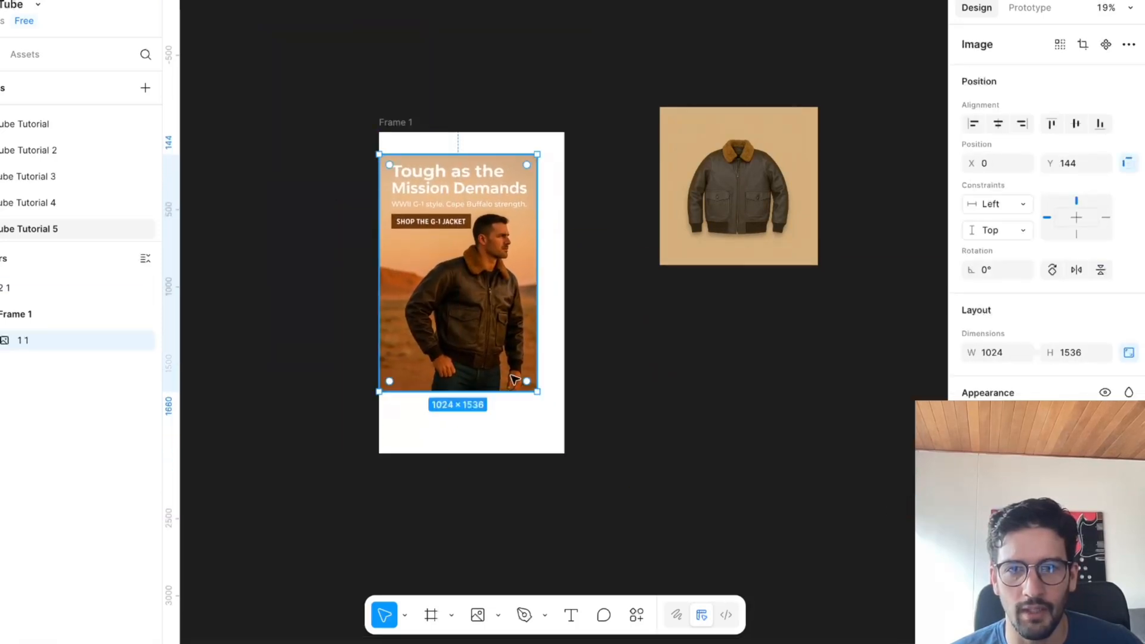
{"action": "left_click", "coordinate": [411, 122]}
{"action": "left_click", "coordinate": [1000, 326]}
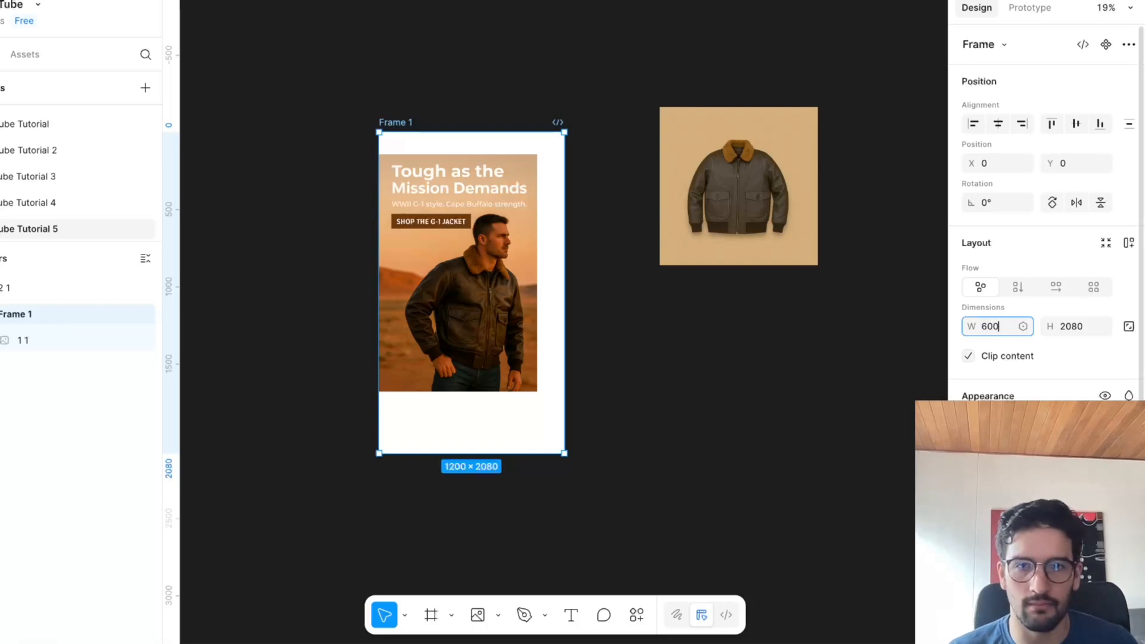
{"action": "key", "text": "Return"}
Scale the hero image proportionally to about 604 × 906 to fill the frame's width, and centre it horizontally in the frame.
{"action": "left_click", "coordinate": [468, 328]}
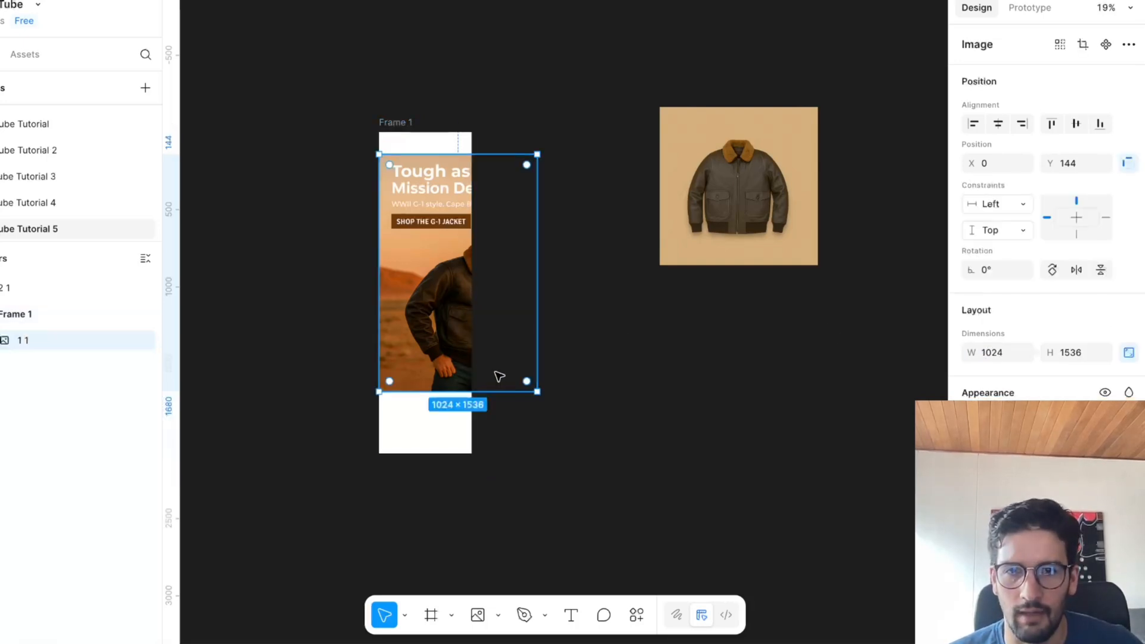
{"action": "left_click_drag", "start_coordinate": [527, 385], "coordinate": [434, 293]}
{"action": "scroll", "coordinate": [414, 160], "scroll_direction": "up", "scroll_amount": 6}
{"action": "left_click_drag", "start_coordinate": [435, 253], "coordinate": [439, 239]}
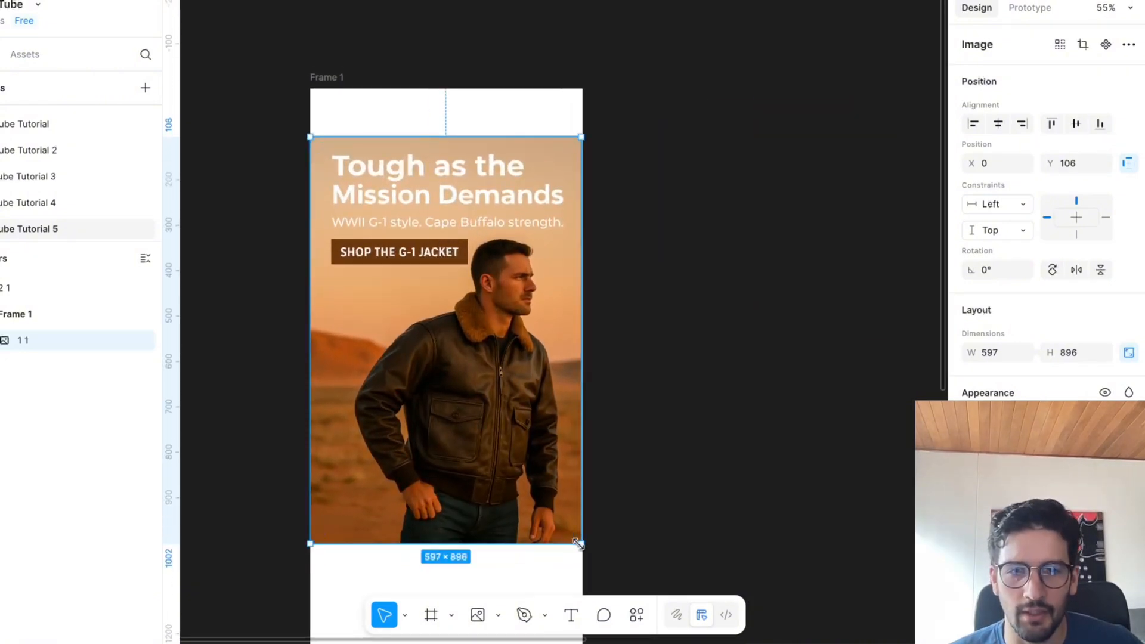
{"action": "left_click_drag", "start_coordinate": [580, 545], "coordinate": [581, 548]}
{"action": "left_click", "coordinate": [999, 124]}
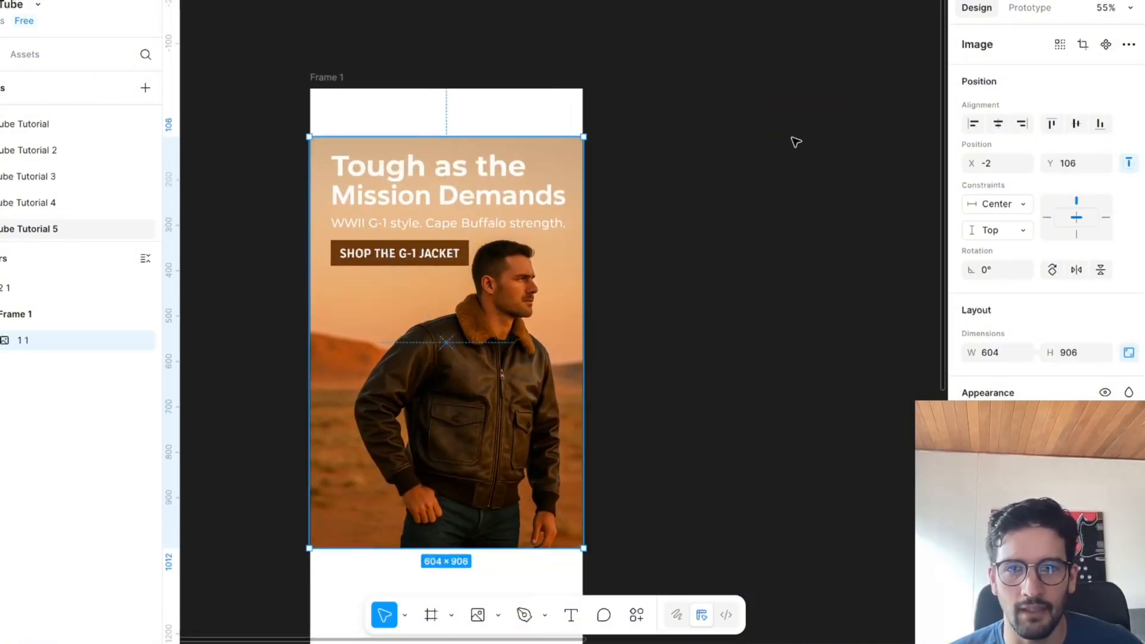
{"action": "left_click", "coordinate": [791, 141]}
Draw a 600 × 106 rectangle over the blank strip above the hero image in the frame.
{"action": "scroll", "coordinate": [790, 141], "scroll_direction": "up", "scroll_amount": 2}
{"action": "scroll", "coordinate": [450, 237], "scroll_direction": "up", "scroll_amount": 1}
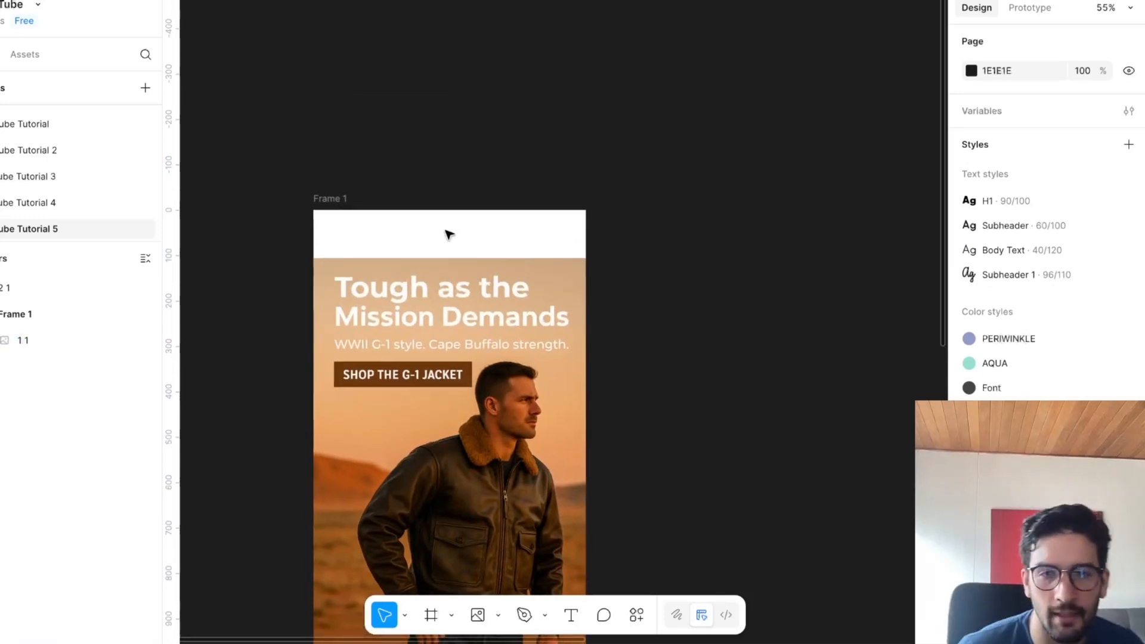
{"action": "scroll", "coordinate": [450, 235], "scroll_direction": "up", "scroll_amount": 5, "text": "ctrl"}
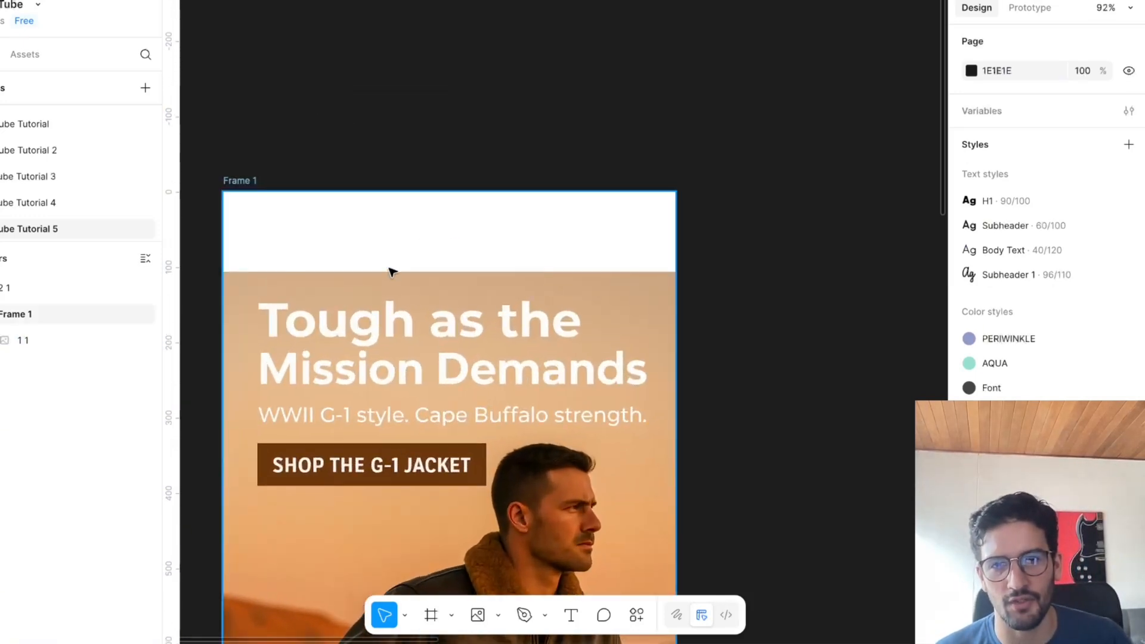
{"action": "left_click", "coordinate": [498, 615]}
{"action": "left_click", "coordinate": [524, 455]}
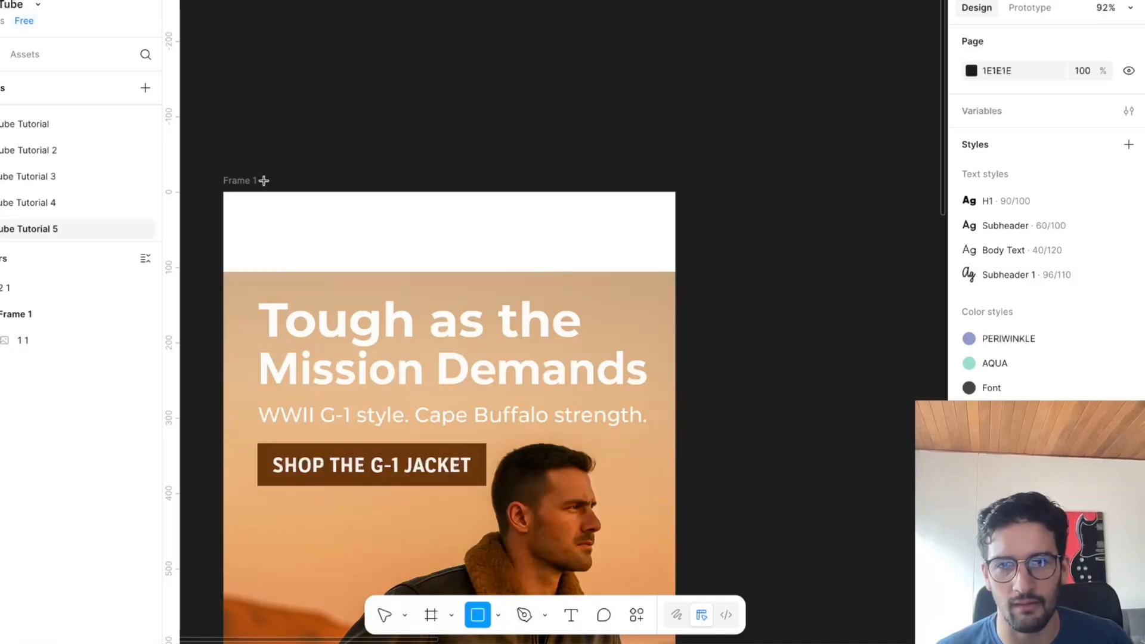
{"action": "left_click_drag", "start_coordinate": [225, 192], "coordinate": [674, 270]}
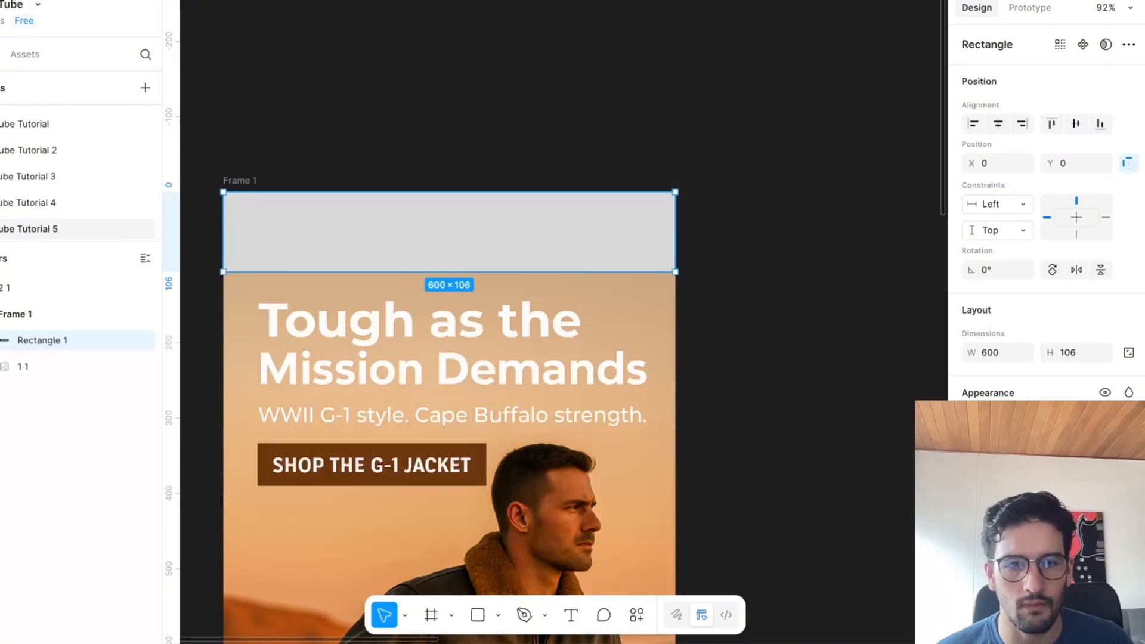
Change the rectangle's fill to a linear gradient and move both gradient ends down to the rectangle's lower edge.
{"action": "left_click", "coordinate": [972, 501]}
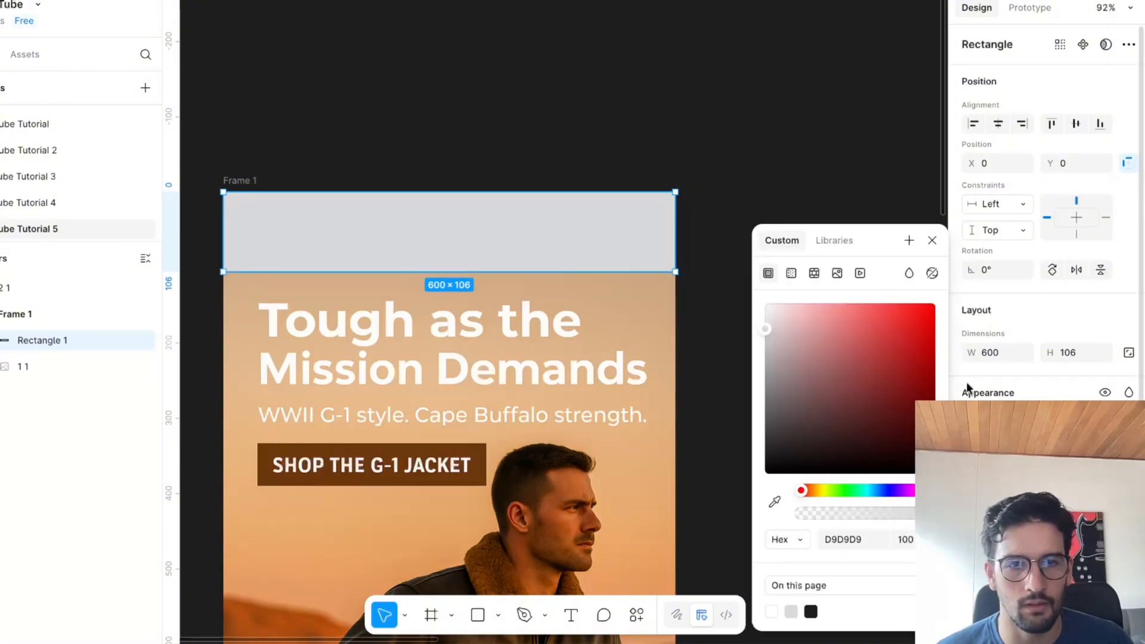
{"action": "left_click", "coordinate": [792, 273]}
{"action": "left_click_drag", "start_coordinate": [221, 232], "coordinate": [223, 271]}
{"action": "left_click_drag", "start_coordinate": [677, 233], "coordinate": [679, 271]}
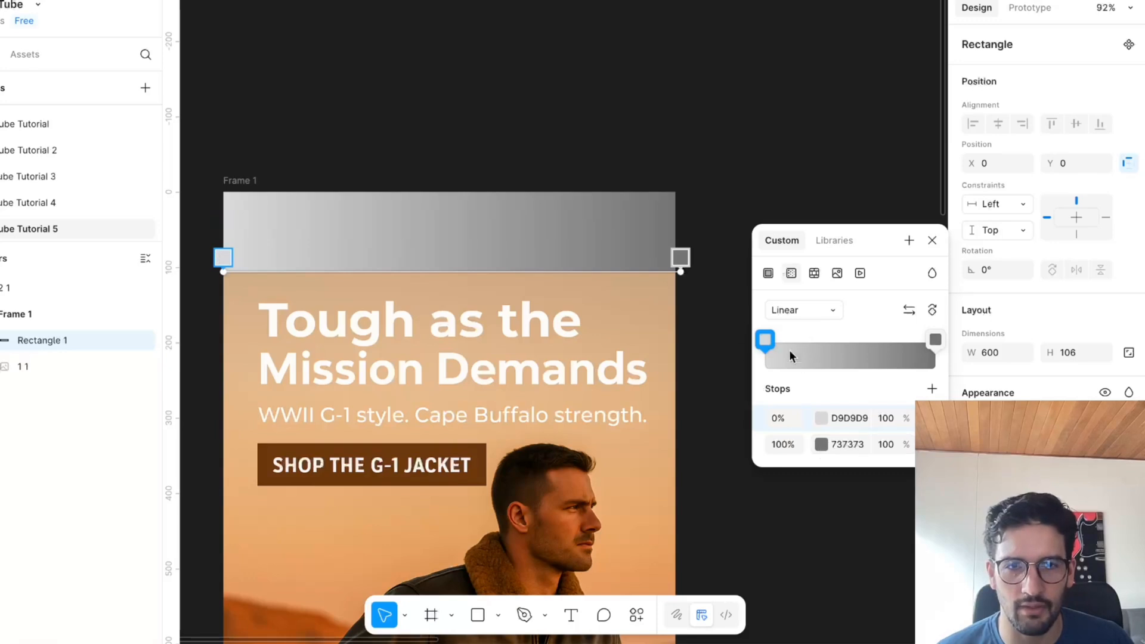
Set the gradient's 0% stop to #D3AF87, sampled from the upper-left edge of the hero image.
{"action": "left_click", "coordinate": [765, 338]}
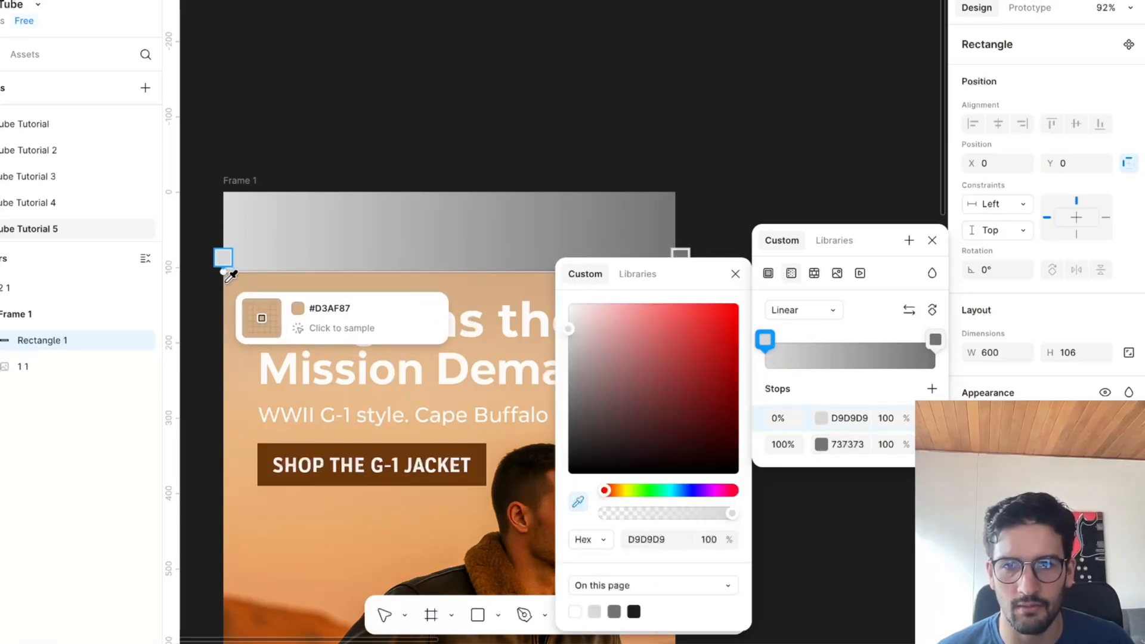
{"action": "left_click", "coordinate": [255, 316]}
{"action": "key", "text": "Escape"}
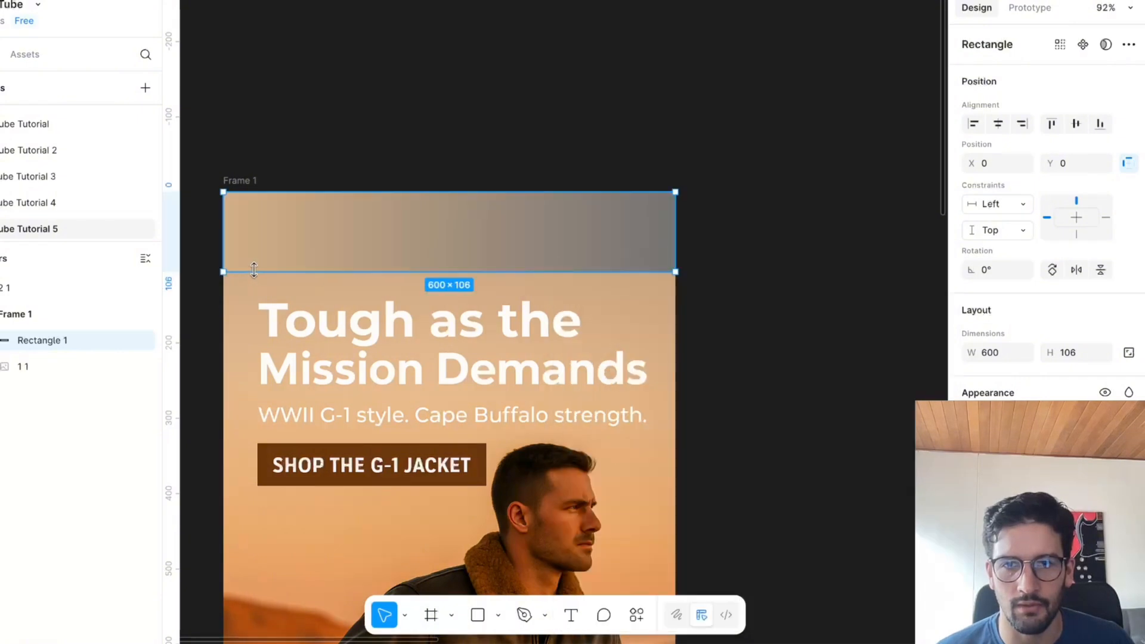
Reopen the header rectangle's gradient fill and add a colour stop at 6%.
{"action": "left_click", "coordinate": [387, 148]}
{"action": "left_click", "coordinate": [394, 214]}
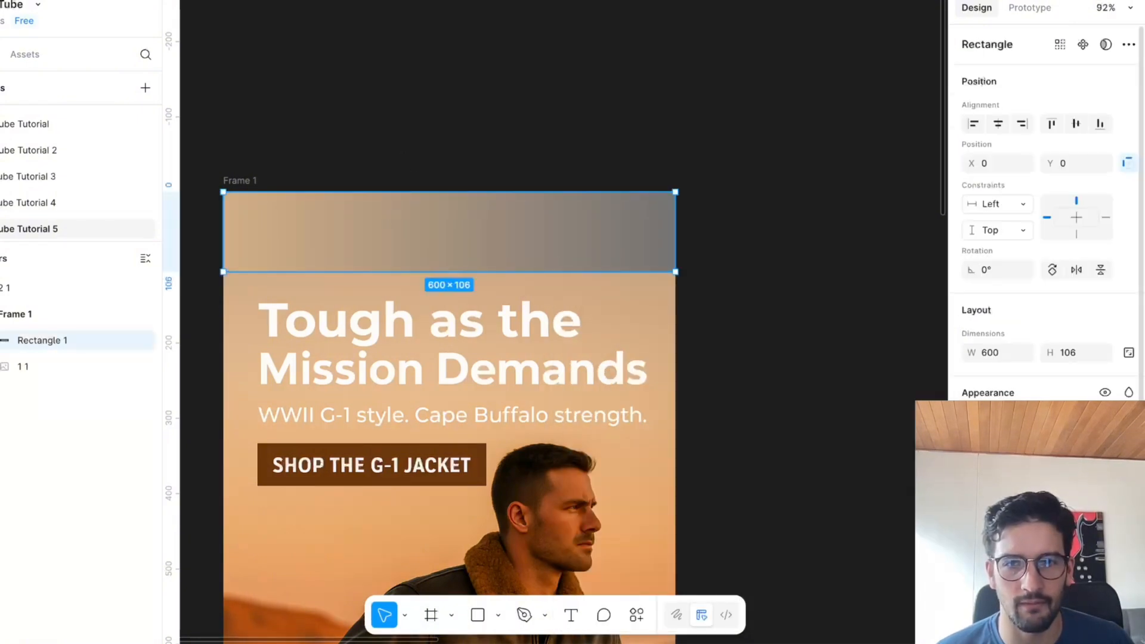
{"action": "left_click", "coordinate": [973, 502]}
{"action": "left_click", "coordinate": [253, 265]}
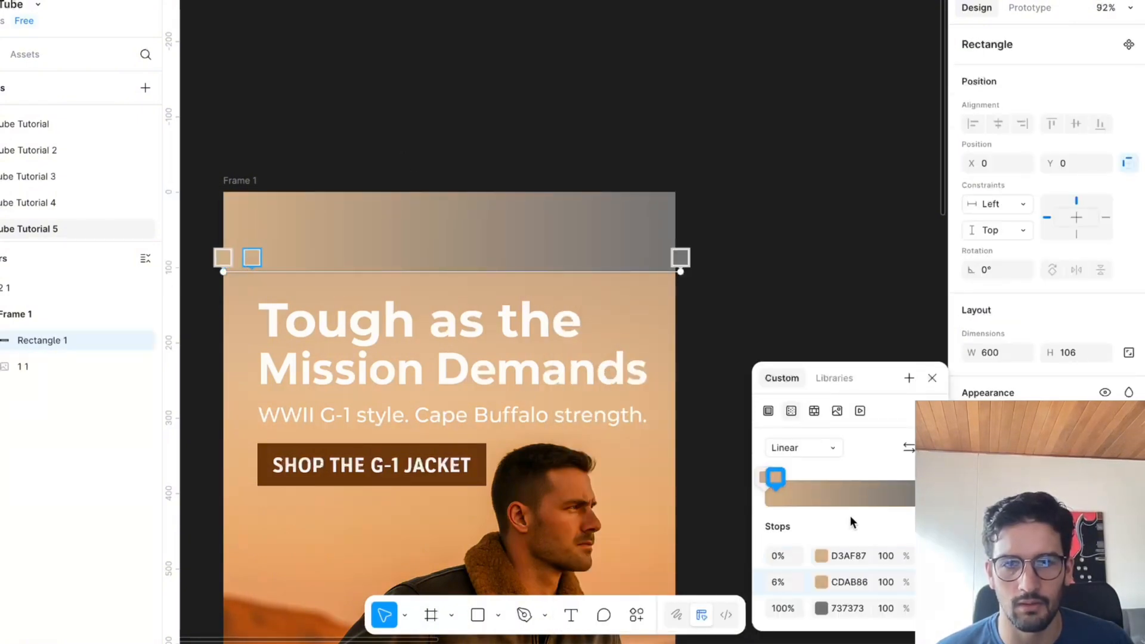
Set the 6% gradient stop to #D4AF87 and add a 13% stop in #D3AE86, both sampled from the hero image's upper edge.
{"action": "left_click", "coordinate": [820, 582]}
{"action": "left_click", "coordinate": [578, 501]}
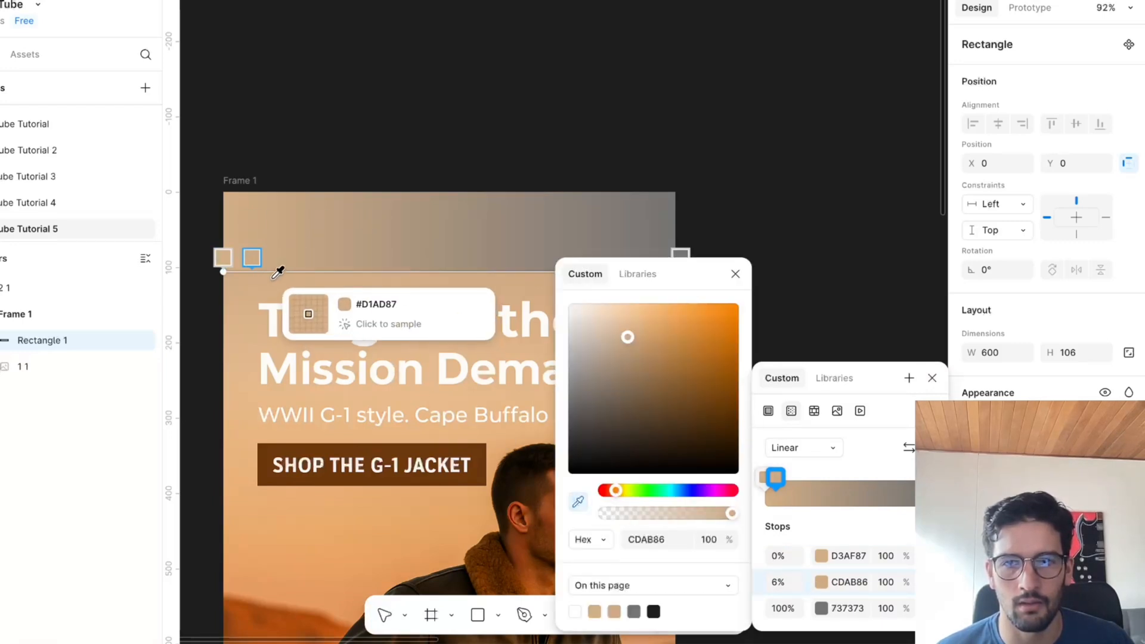
{"action": "left_click", "coordinate": [287, 312]}
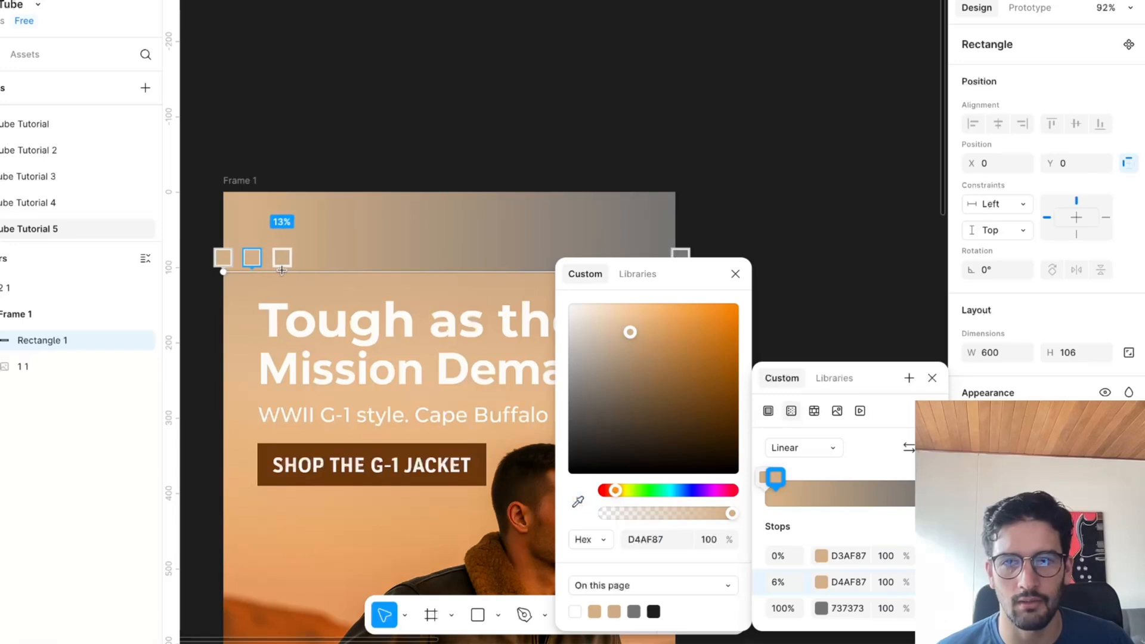
{"action": "left_click", "coordinate": [282, 271]}
{"action": "left_click", "coordinate": [578, 502]}
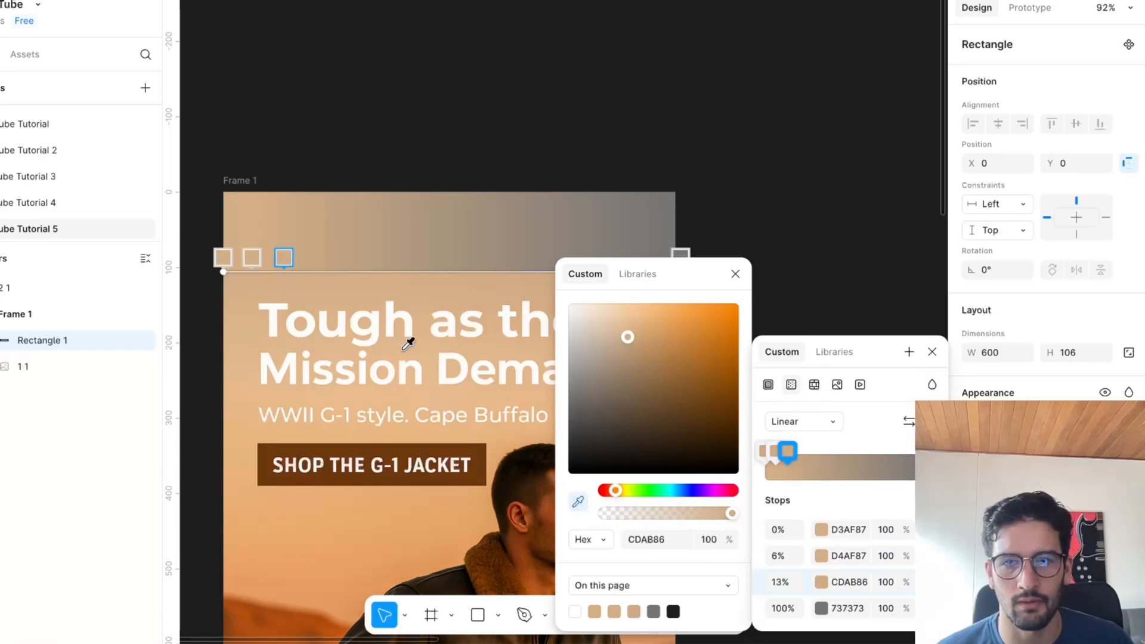
{"action": "left_click", "coordinate": [316, 276]}
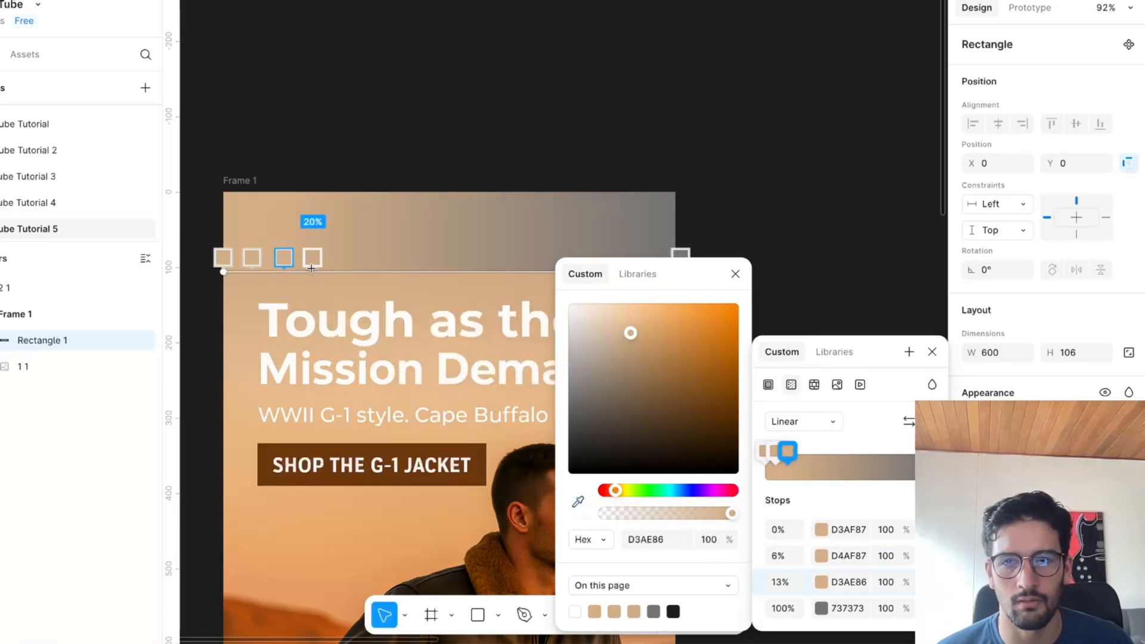
Add gradient stops at 19% in #D4B087 and 26% in #D3AD87, sampling each colour from the hero image directly below.
{"action": "left_click", "coordinate": [310, 270]}
{"action": "left_click", "coordinate": [577, 502]}
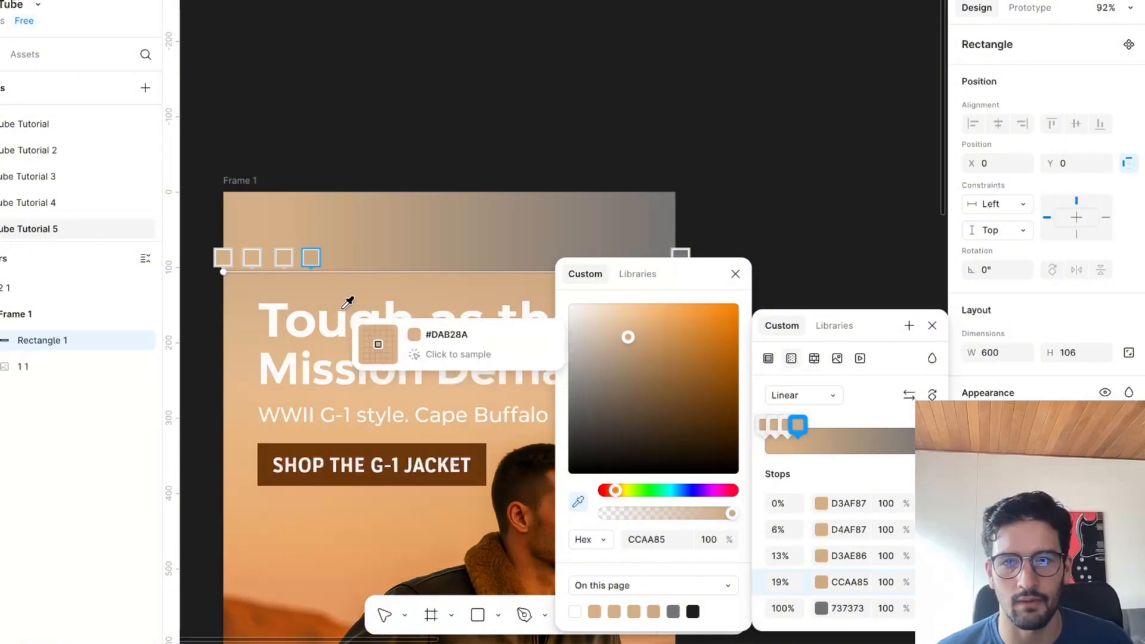
{"action": "left_click", "coordinate": [325, 274]}
{"action": "left_click", "coordinate": [345, 271]}
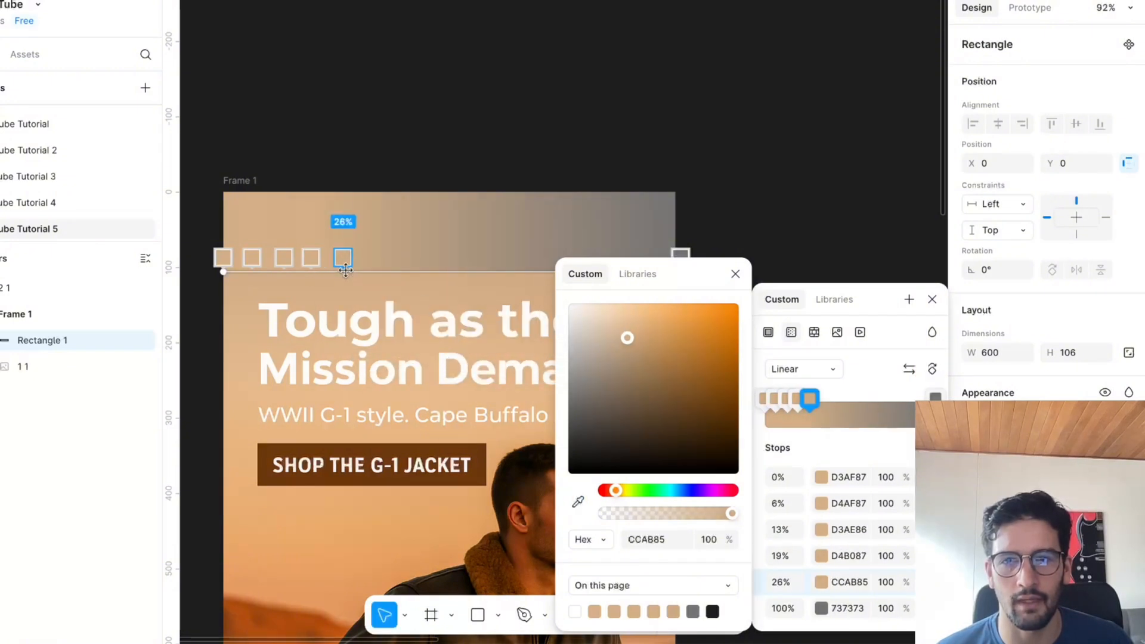
{"action": "left_click", "coordinate": [577, 502]}
{"action": "left_click", "coordinate": [358, 278]}
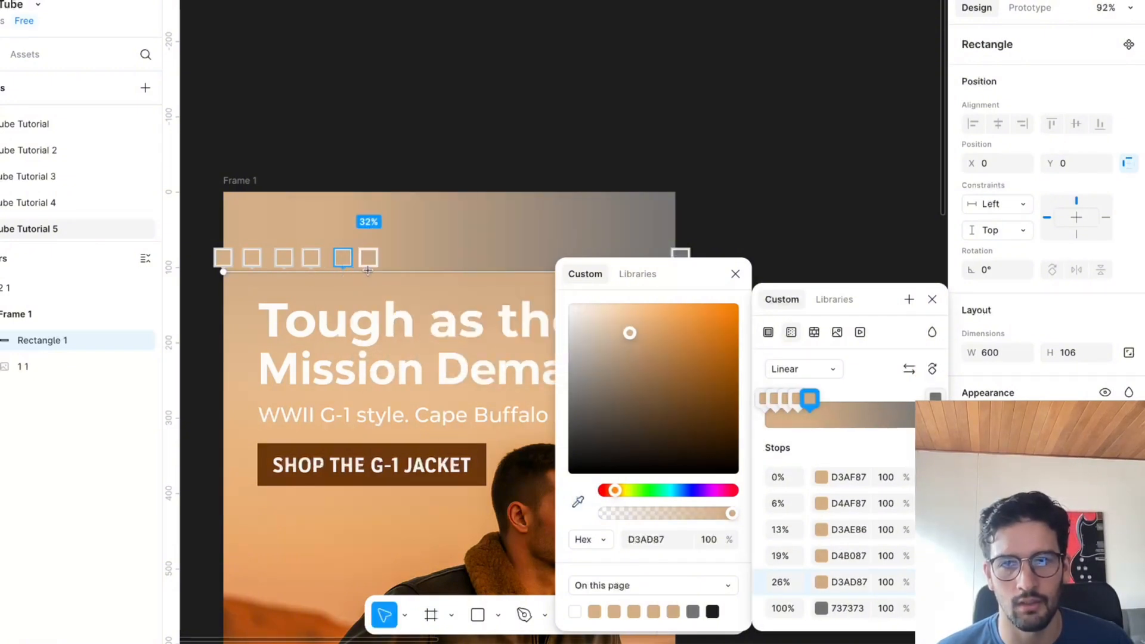
Add gradient stops at 33% in #D3AE88 and 40% in #D4AF88, sampled from the hero image's upper edge.
{"action": "left_click", "coordinate": [372, 271]}
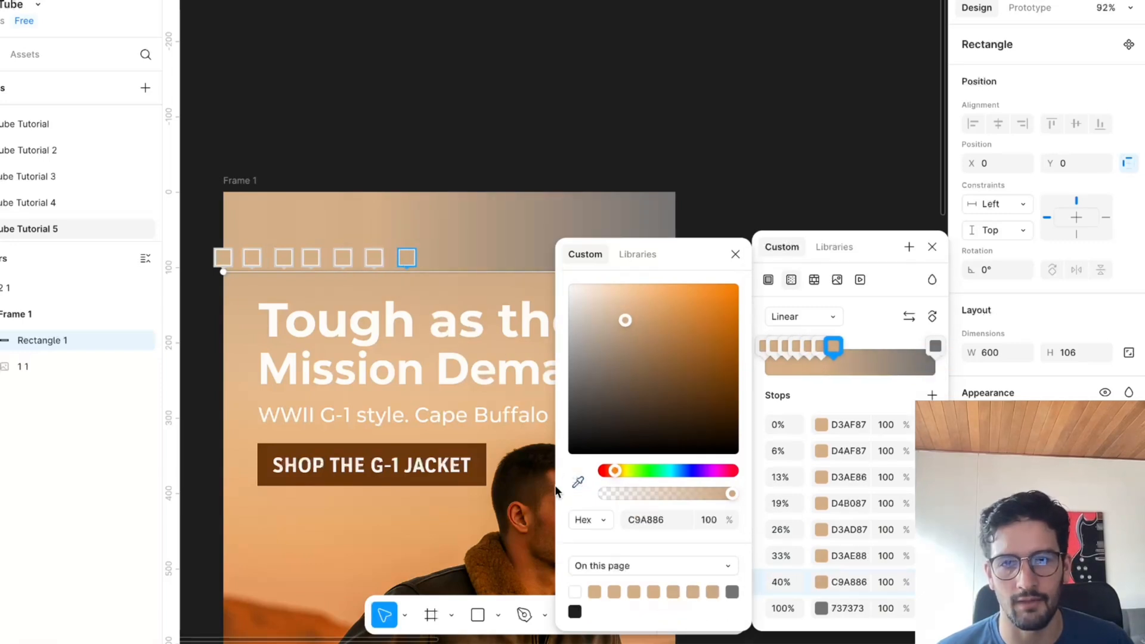
{"action": "left_click", "coordinate": [577, 483]}
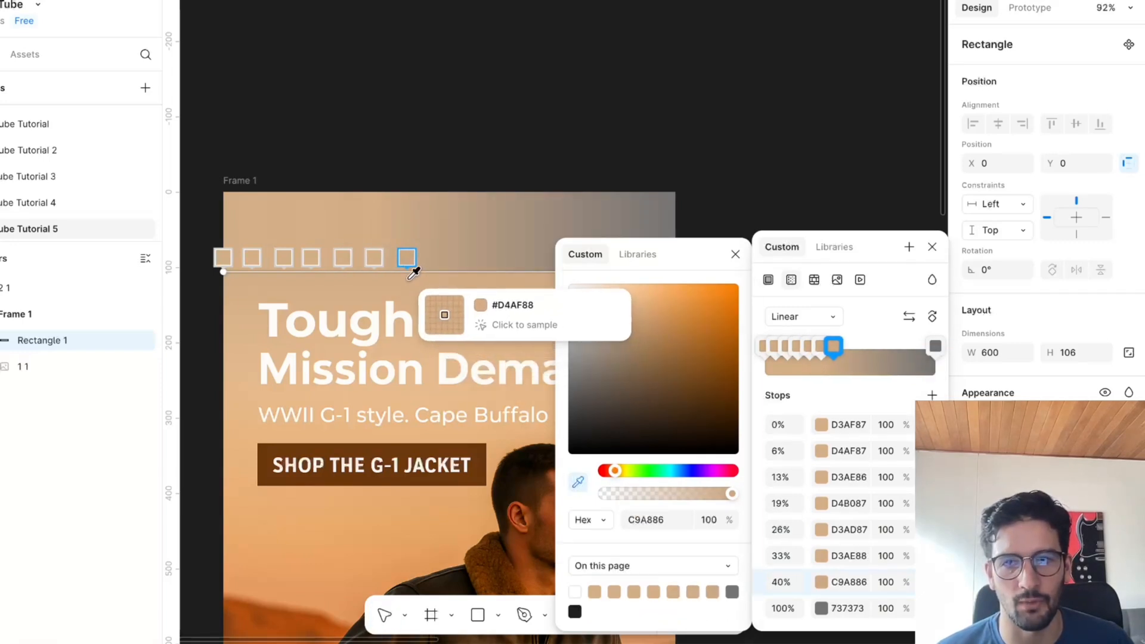
{"action": "left_click", "coordinate": [438, 278]}
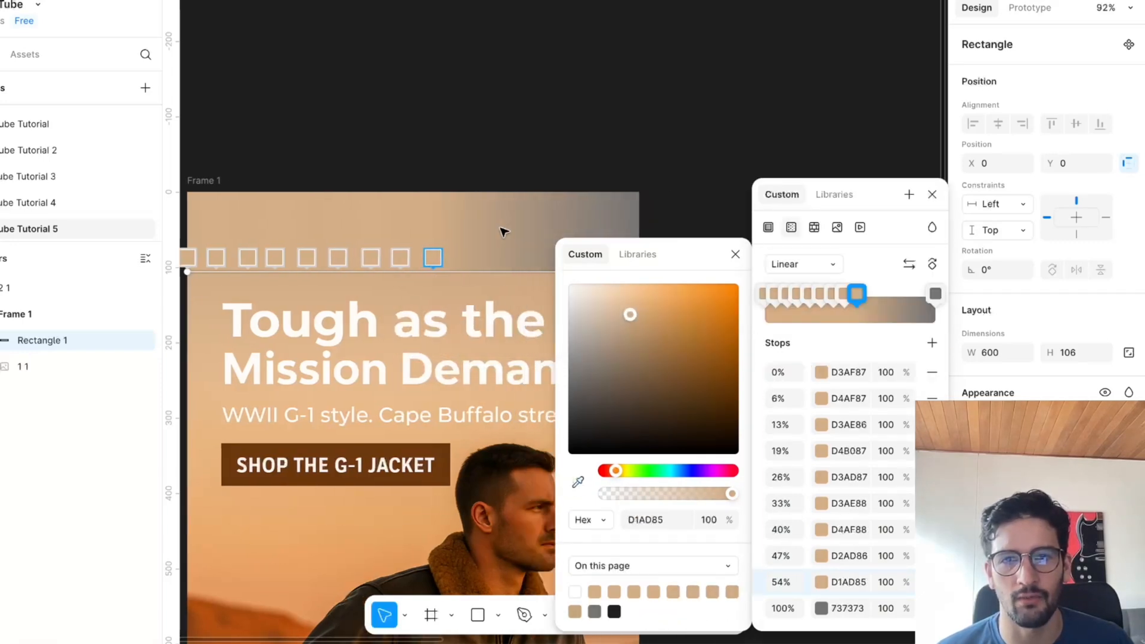
Continue with sampled gradient stops from 47% to 88%, plus one between 88% and 100% in #CAA780.
{"action": "scroll", "coordinate": [440, 256], "scroll_direction": "right", "scroll_amount": 3}
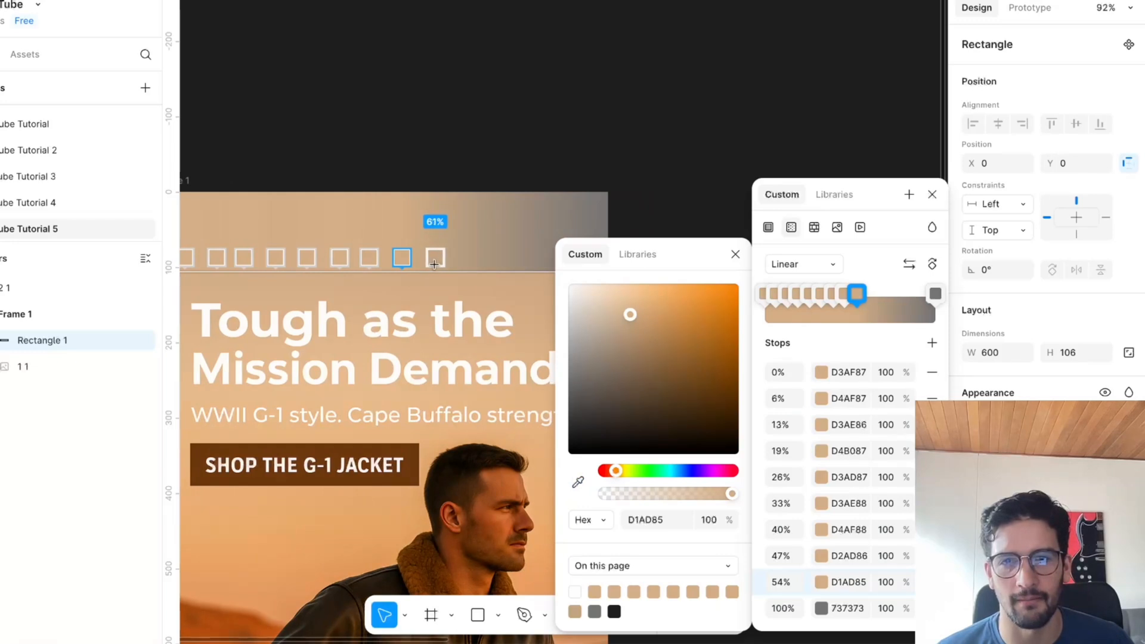
{"action": "scroll", "coordinate": [507, 270], "scroll_direction": "right", "scroll_amount": 5}
{"action": "left_click", "coordinate": [507, 269]}
{"action": "left_click", "coordinate": [576, 482]}
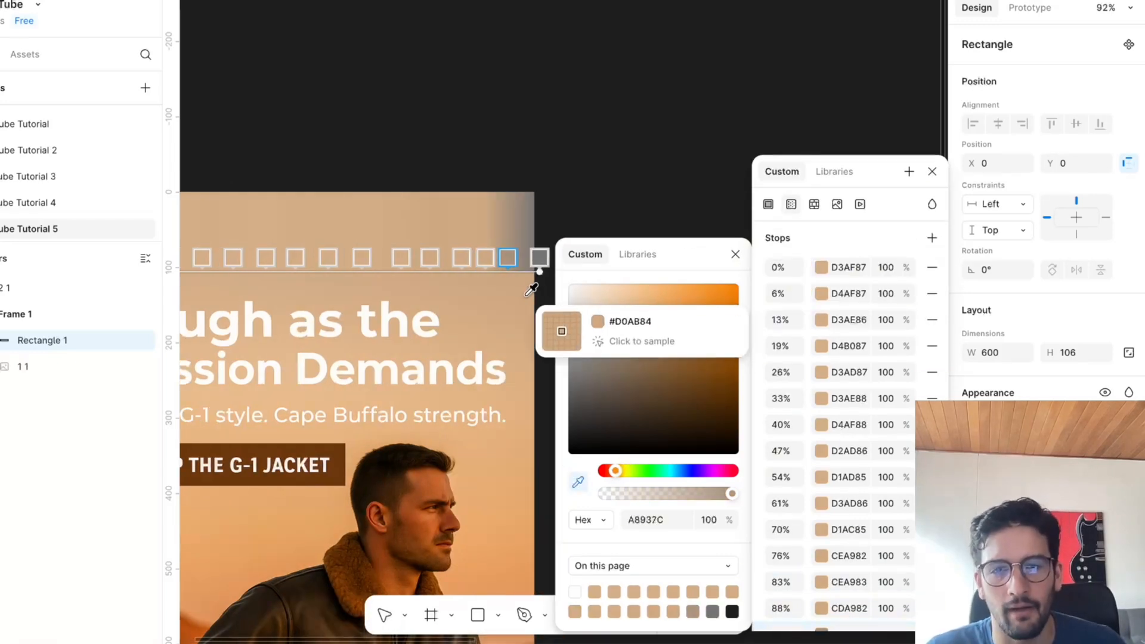
Recolour the gradient's 100% stop by sampling the hero image's upper-right corner, and deselect the header rectangle.
{"action": "left_click", "coordinate": [535, 261]}
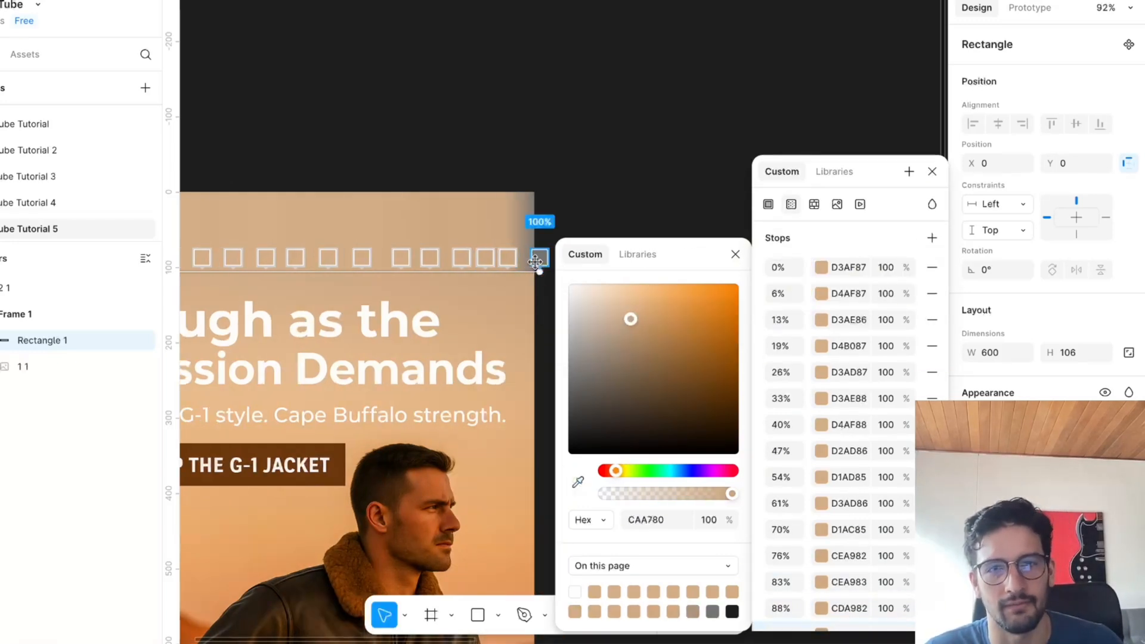
{"action": "left_click", "coordinate": [579, 481]}
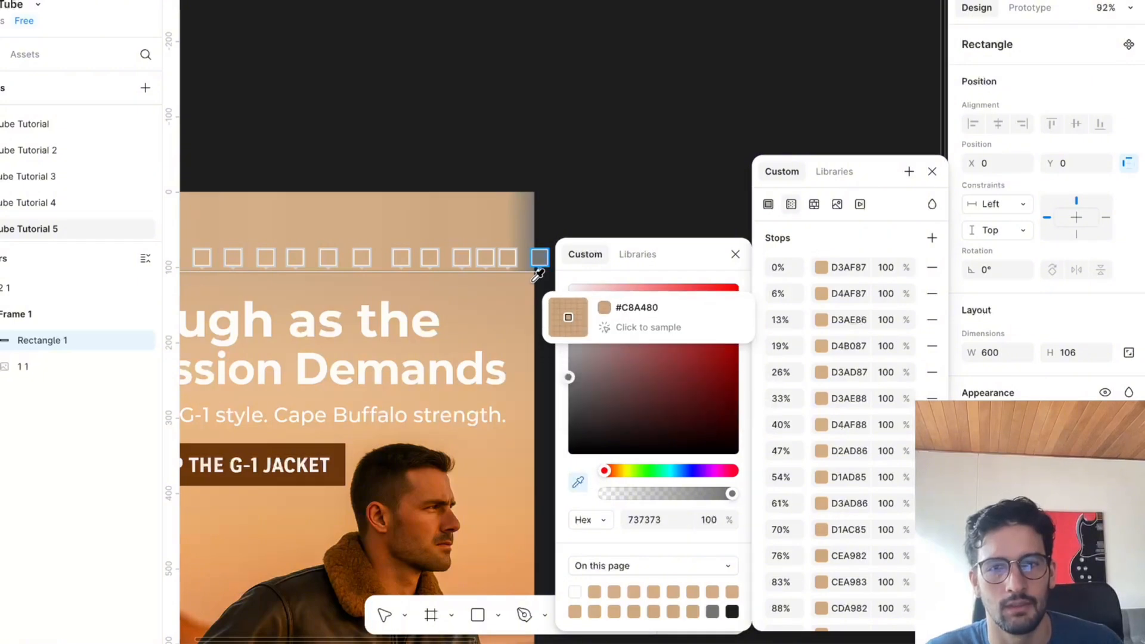
{"action": "left_click", "coordinate": [532, 281]}
{"action": "left_click", "coordinate": [587, 163]}
{"action": "scroll", "coordinate": [588, 163], "scroll_direction": "left", "scroll_amount": 8}
{"action": "scroll", "coordinate": [643, 164], "scroll_direction": "right", "scroll_amount": 1}
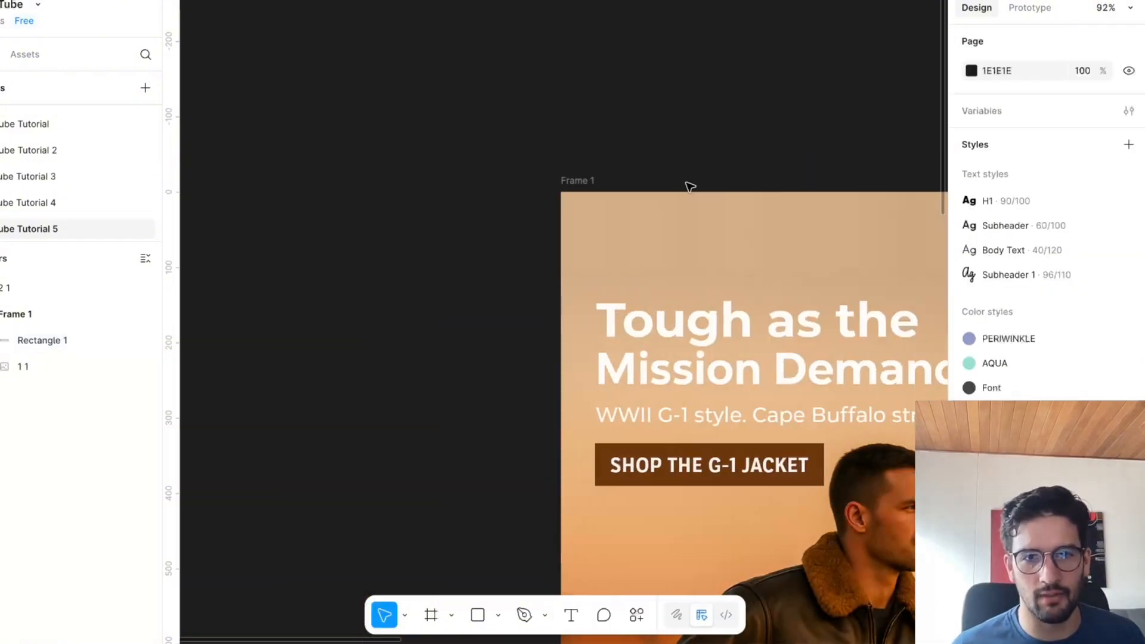
{"action": "scroll", "coordinate": [698, 190], "scroll_direction": "right", "scroll_amount": 5}
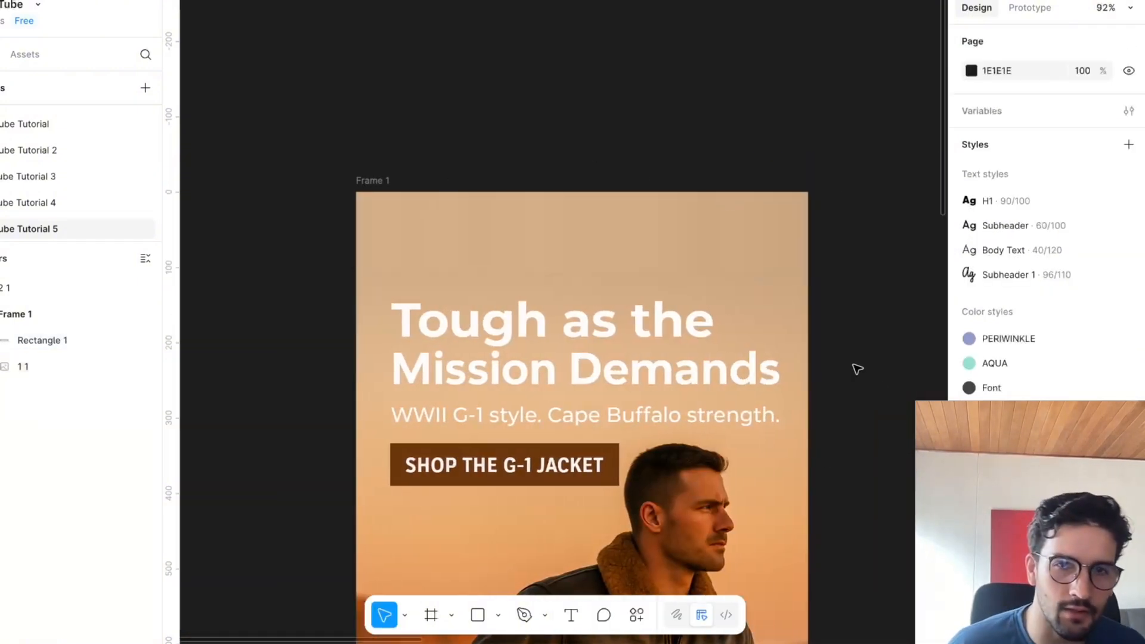
{"action": "scroll", "coordinate": [742, 280], "scroll_direction": "up", "scroll_amount": 5}
{"action": "scroll", "coordinate": [738, 217], "scroll_direction": "down", "scroll_amount": 5}
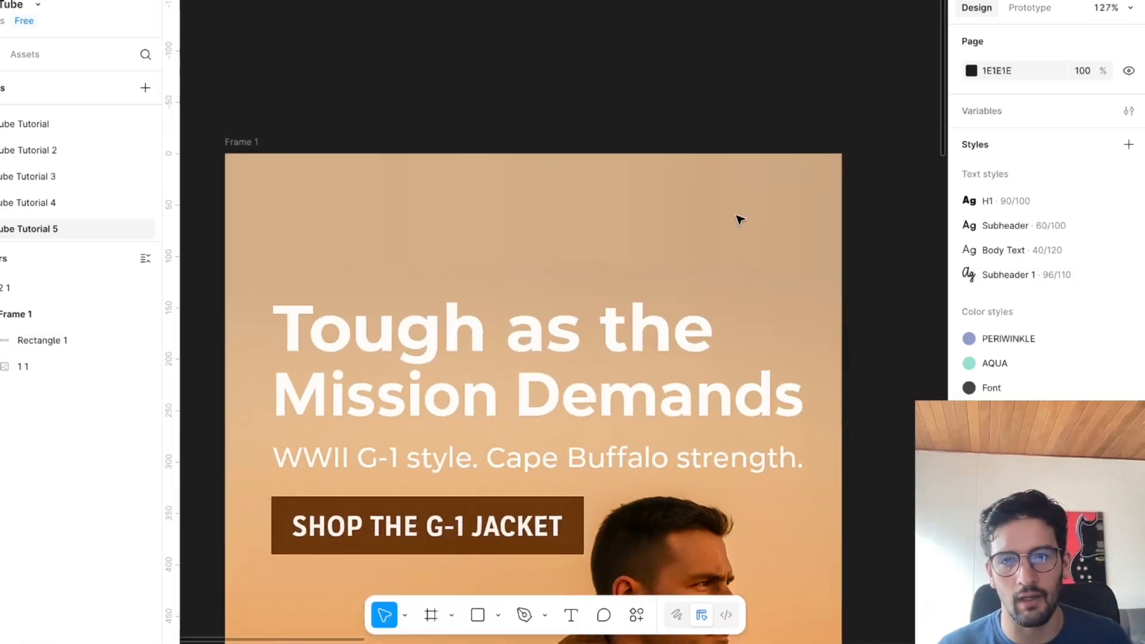
Switch to Google Chrome and copy the US Wings logo image from the jacket's product page.
{"action": "mouse_move", "coordinate": [590, 602]}
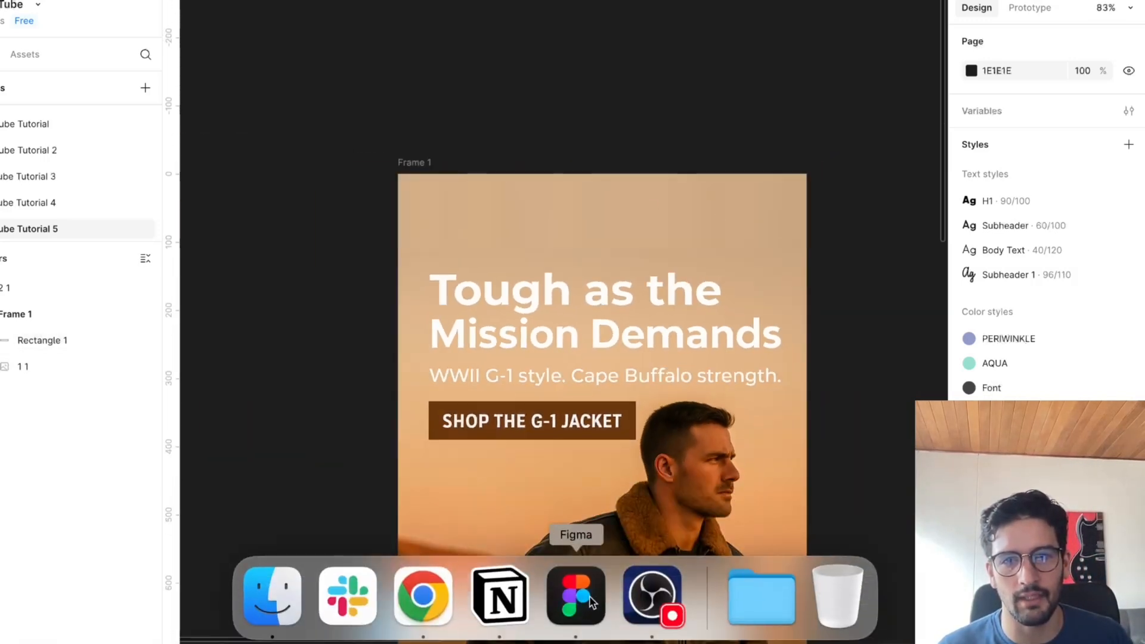
{"action": "left_click", "coordinate": [435, 581]}
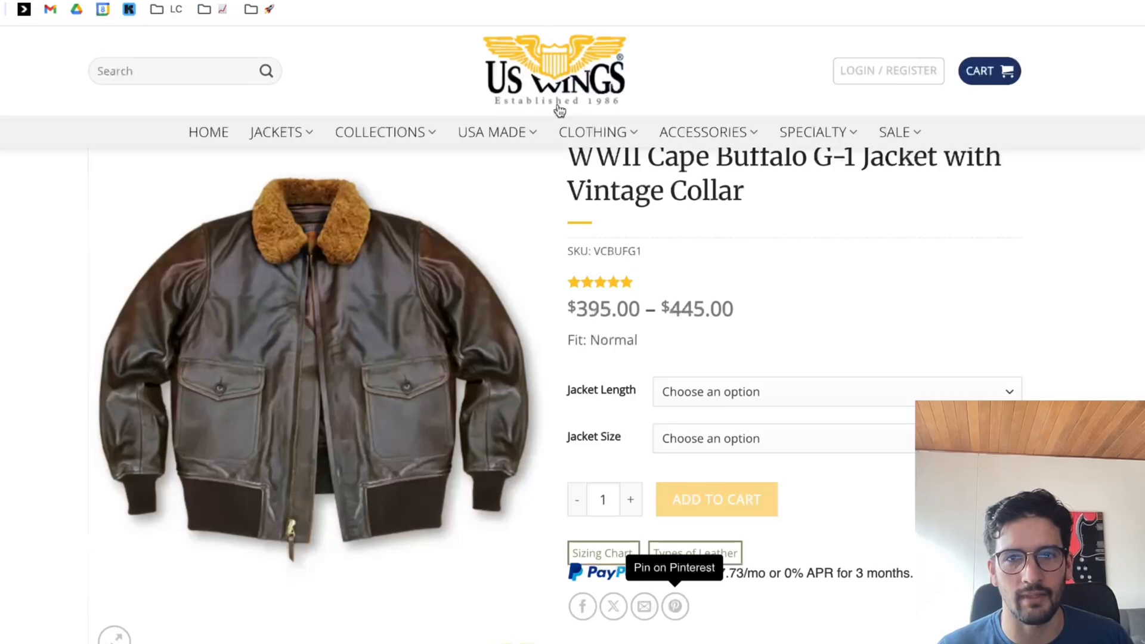
{"action": "scroll", "coordinate": [559, 110], "scroll_direction": "up", "scroll_amount": 3}
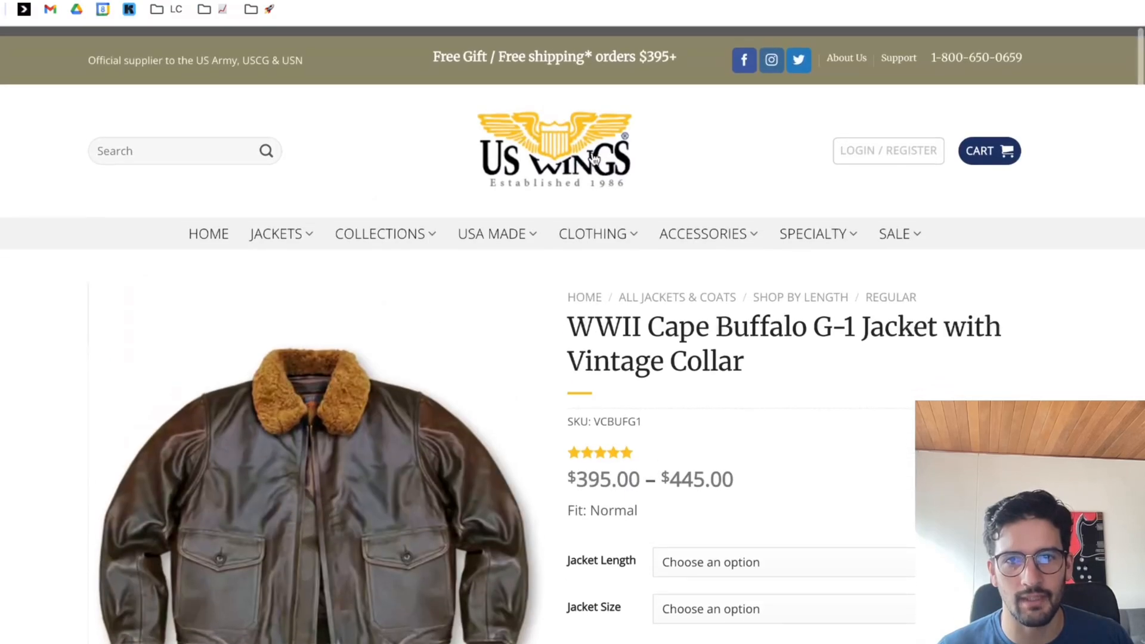
{"action": "right_click", "coordinate": [563, 139]}
{"action": "left_click", "coordinate": [614, 327]}
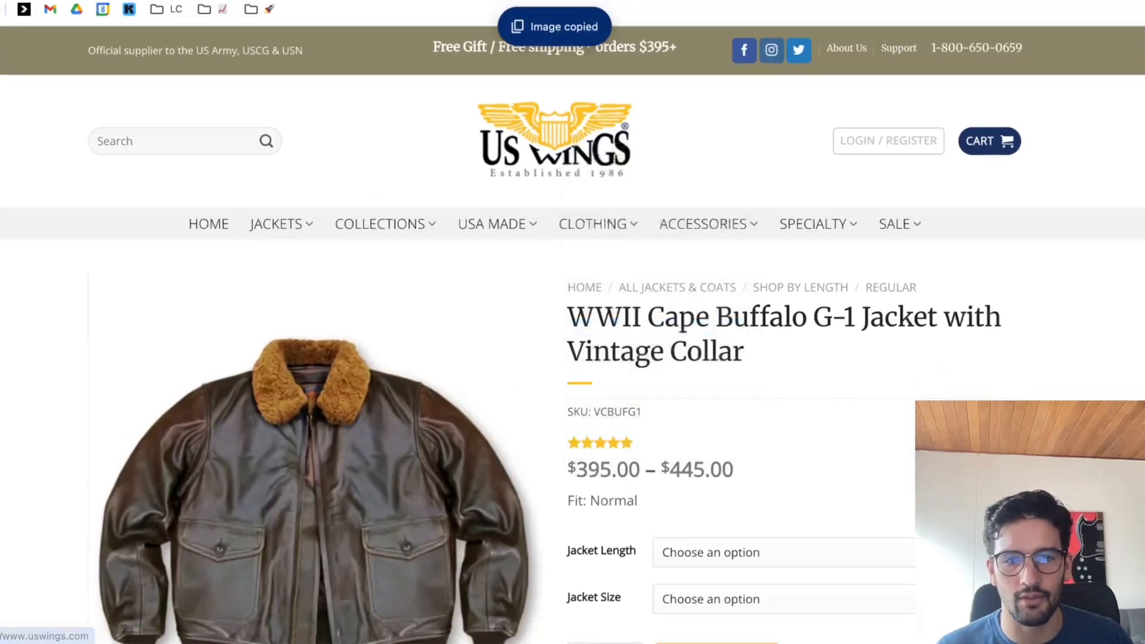
Switch to Figma, paste the logo into the frame, scale it to 165 × 84 and centre it horizontally in the header at Y 22.
{"action": "left_click", "coordinate": [577, 596]}
{"action": "key", "text": "super+v"}
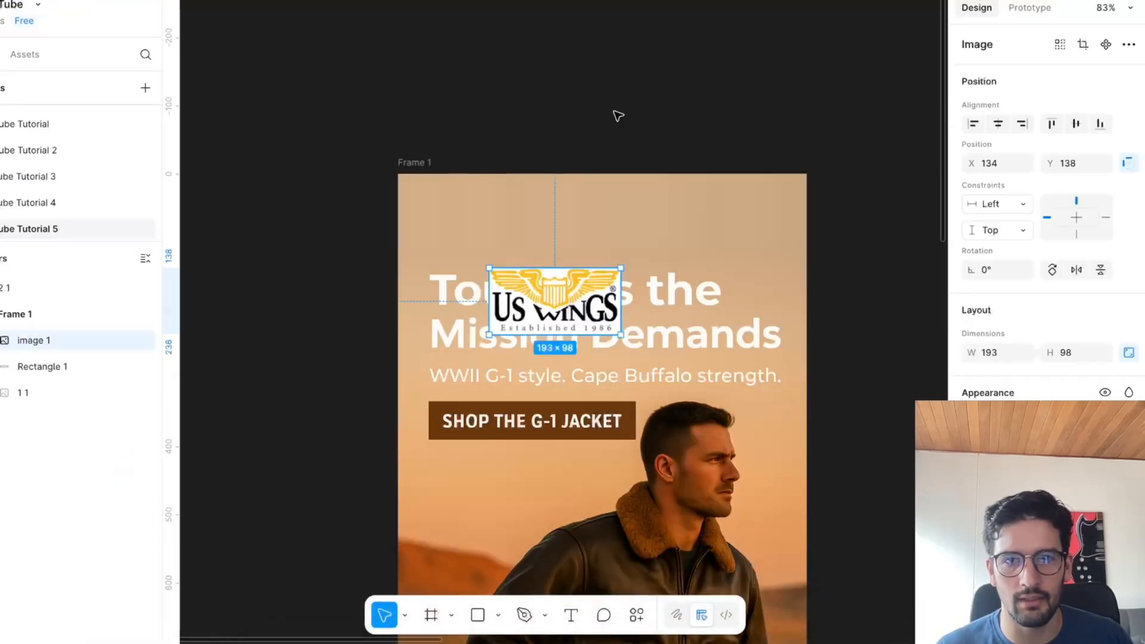
{"action": "left_click_drag", "start_coordinate": [618, 333], "coordinate": [621, 234]}
{"action": "left_click_drag", "start_coordinate": [565, 206], "coordinate": [587, 218]}
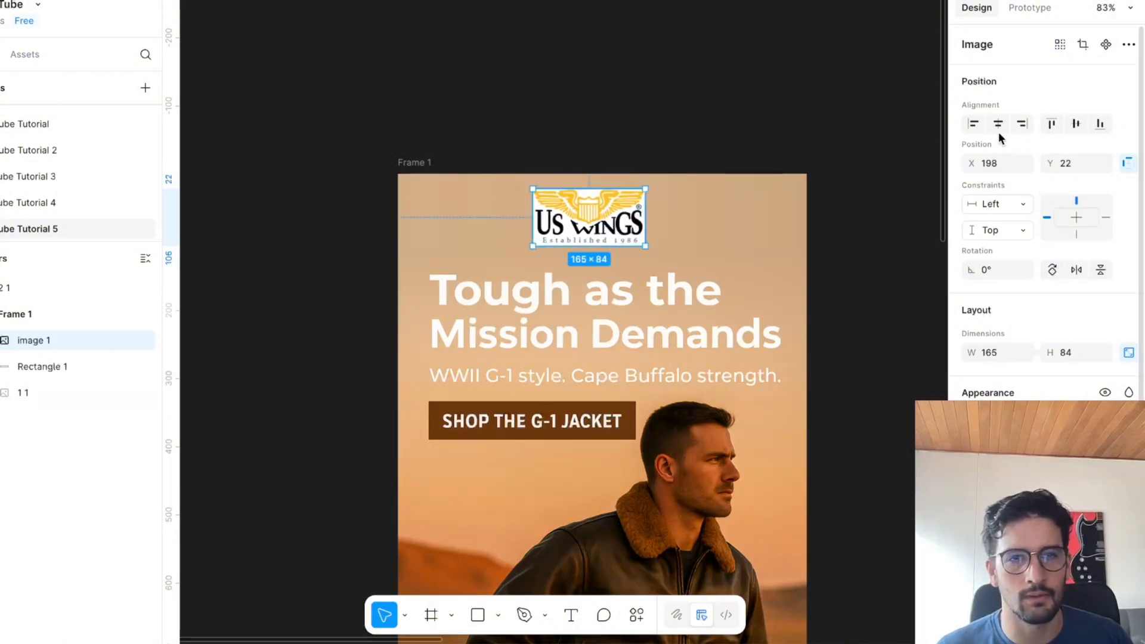
{"action": "left_click", "coordinate": [998, 124]}
{"action": "left_click", "coordinate": [682, 160]}
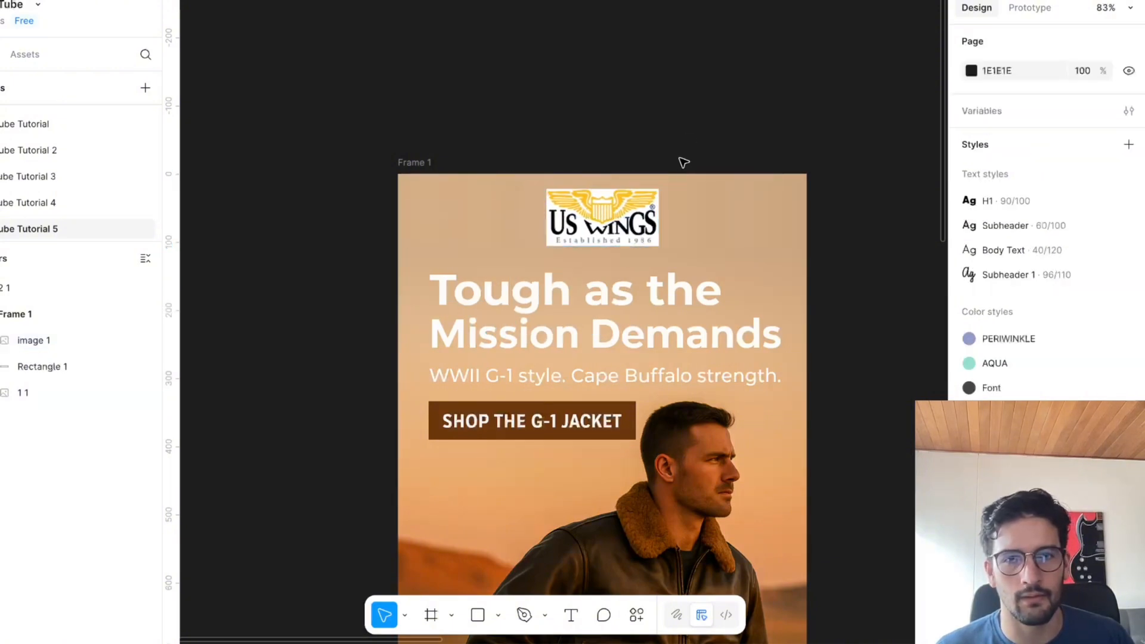
Remove the logo's white background with the Icons8 Background Remover plugin.
{"action": "left_click", "coordinate": [629, 222]}
{"action": "right_click", "coordinate": [620, 221]}
{"action": "mouse_move", "coordinate": [695, 445]}
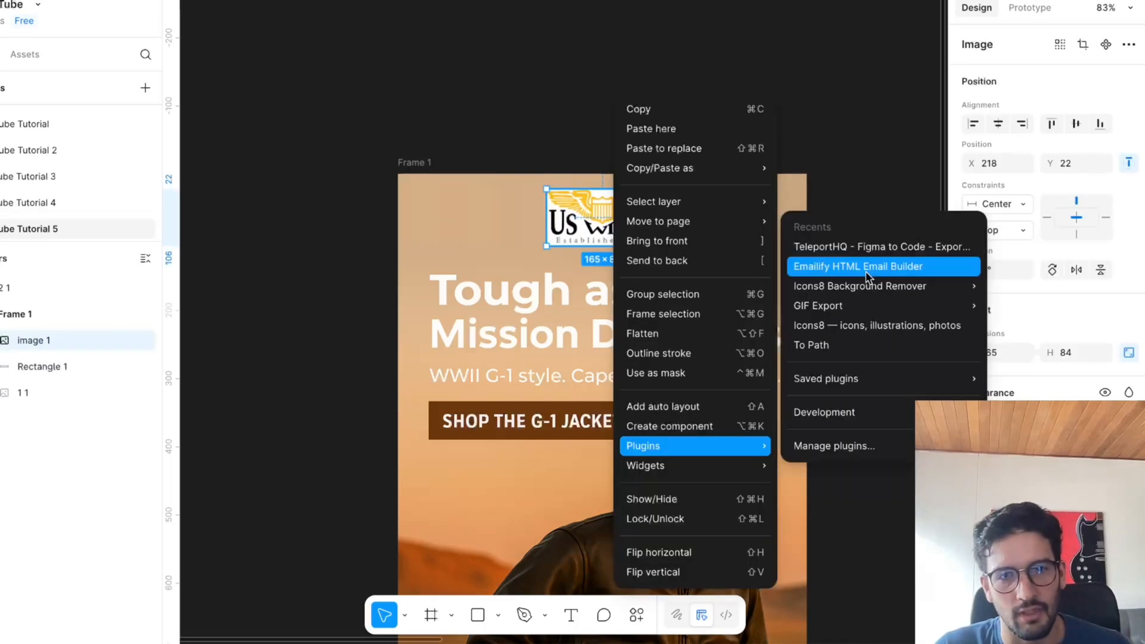
{"action": "mouse_move", "coordinate": [843, 311]}
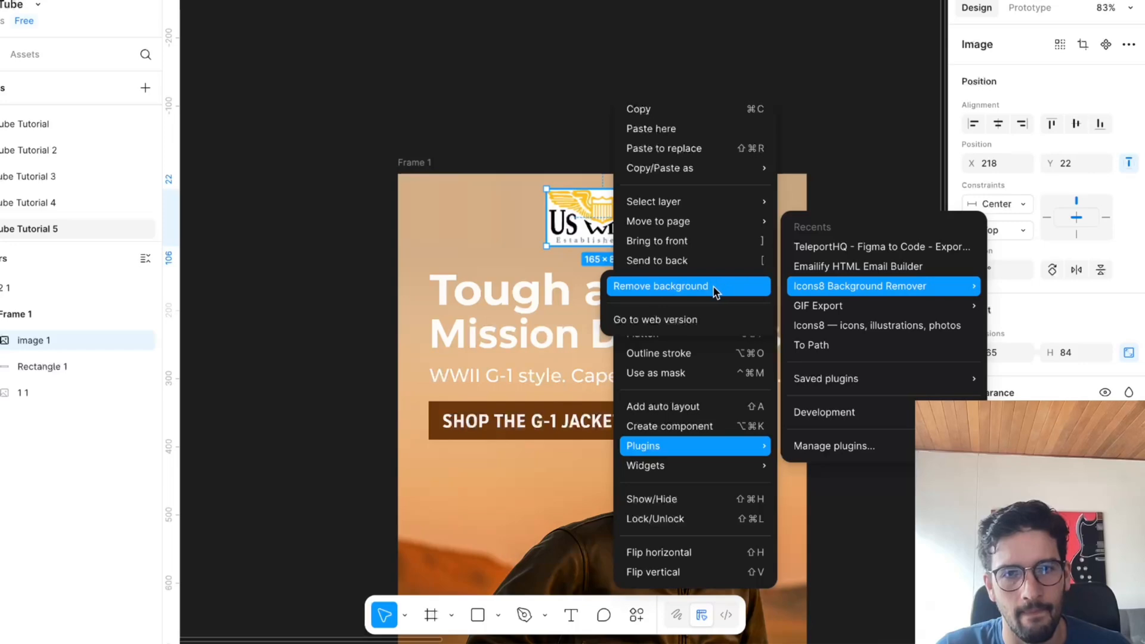
{"action": "left_click", "coordinate": [715, 292]}
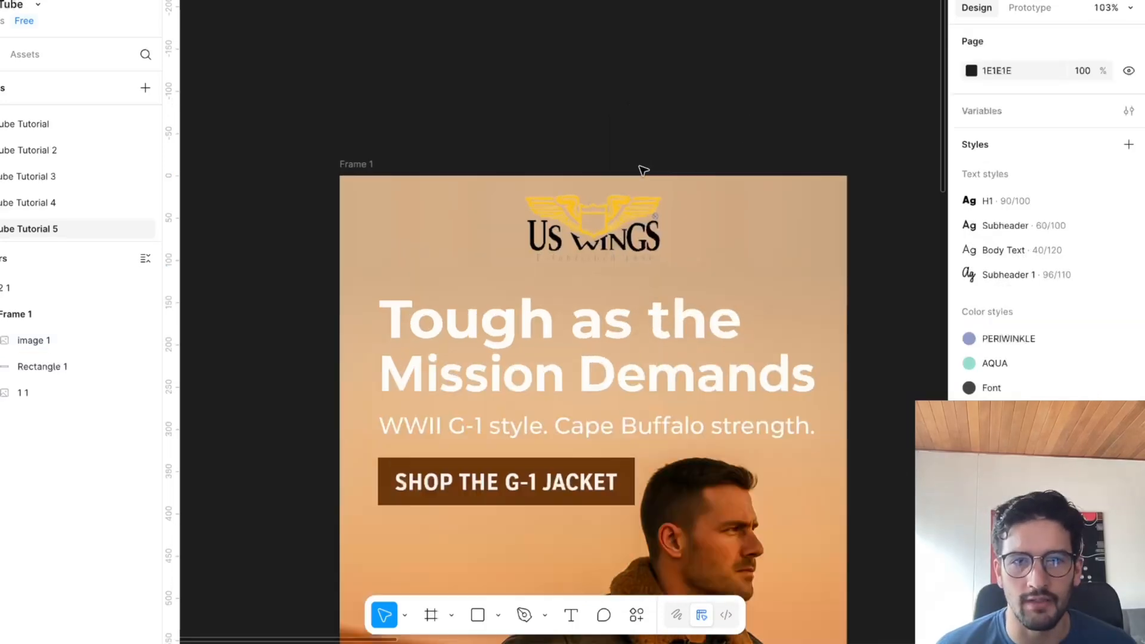
{"action": "scroll", "coordinate": [641, 171], "scroll_direction": "up", "scroll_amount": 5}
{"action": "scroll", "coordinate": [653, 277], "scroll_direction": "down", "scroll_amount": 4}
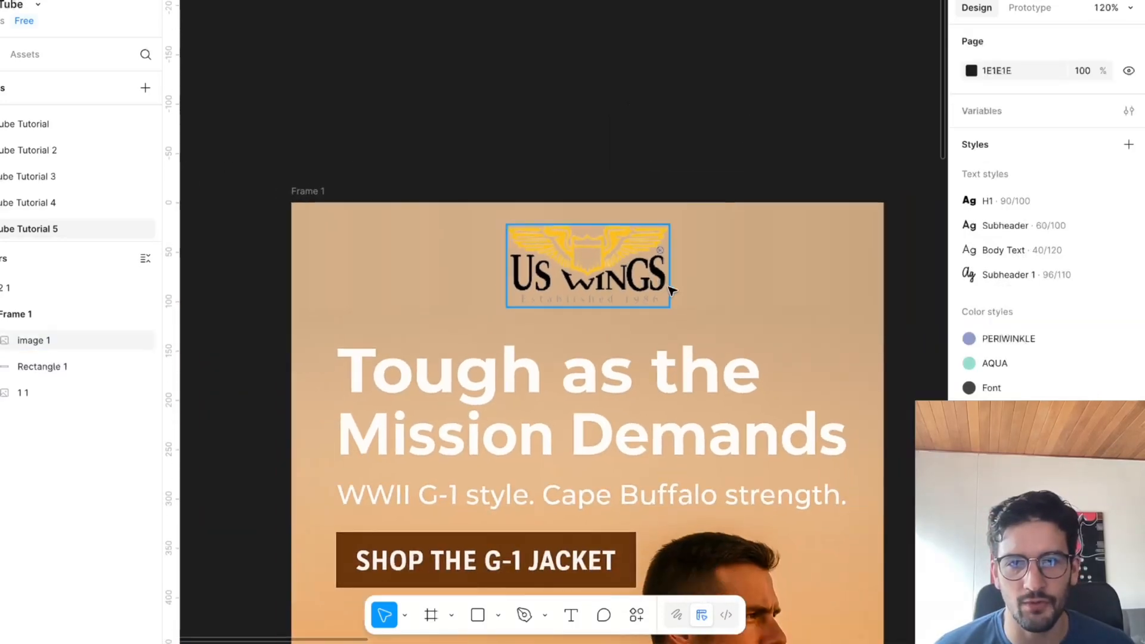
Shrink the logo to 123 × 63 and place it at X 239, Y 29 in the header.
{"action": "left_click", "coordinate": [661, 291]}
{"action": "left_click_drag", "start_coordinate": [670, 305], "coordinate": [604, 269]}
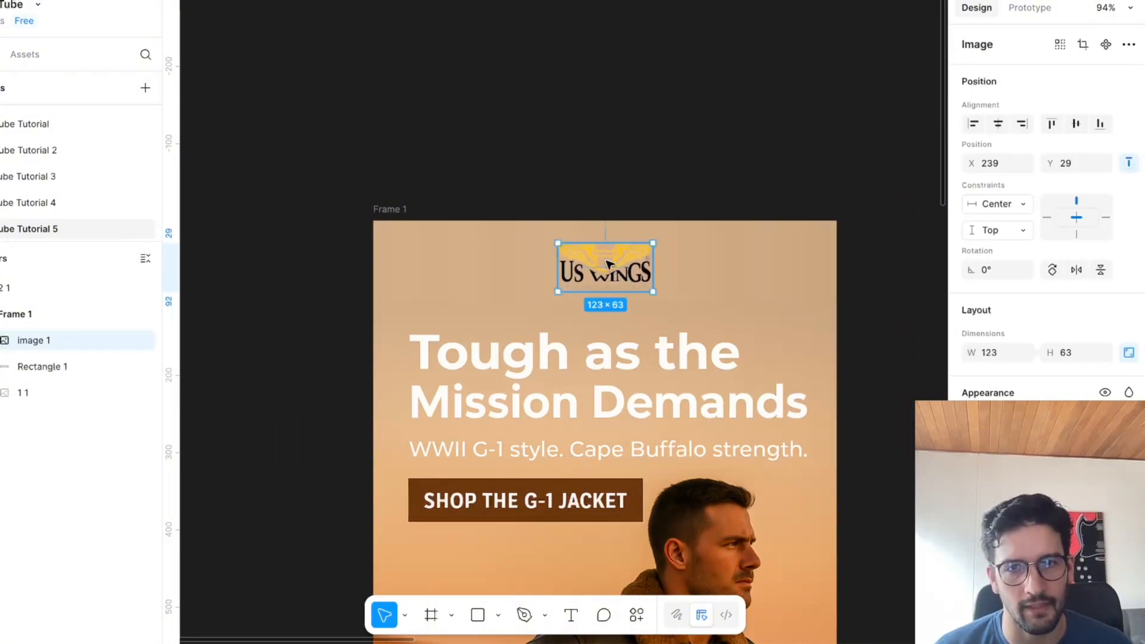
{"action": "key", "text": "Escape"}
{"action": "scroll", "coordinate": [686, 251], "scroll_direction": "down", "scroll_amount": 5}
{"action": "scroll", "coordinate": [660, 232], "scroll_direction": "up", "scroll_amount": 5}
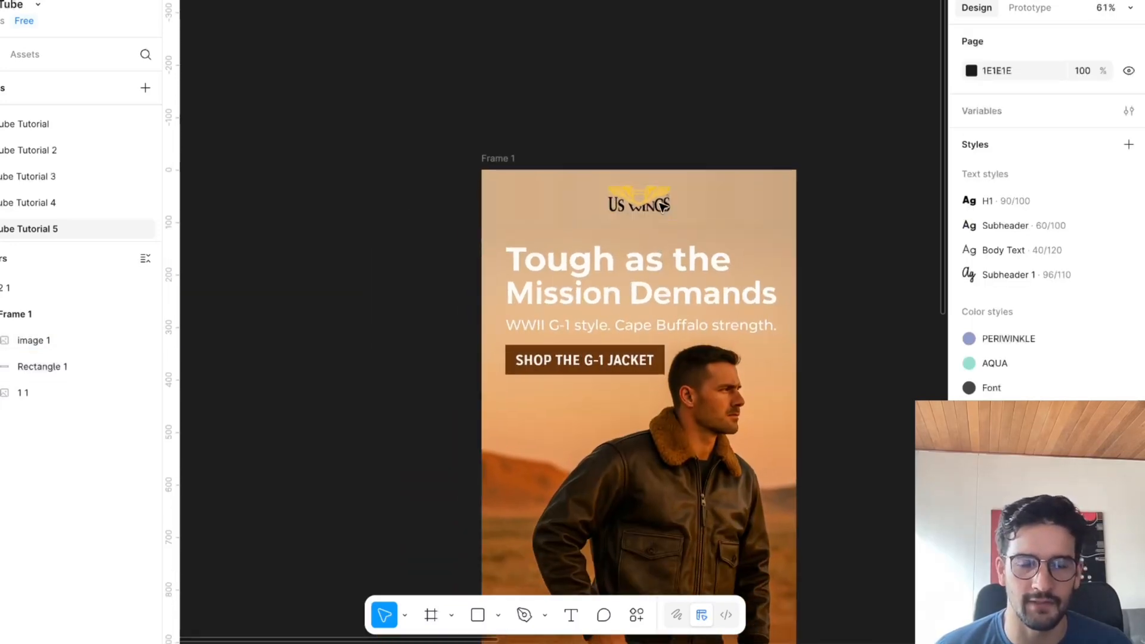
Enlarge the logo to 174 × 88 and centre it horizontally in the frame.
{"action": "left_click", "coordinate": [664, 179]}
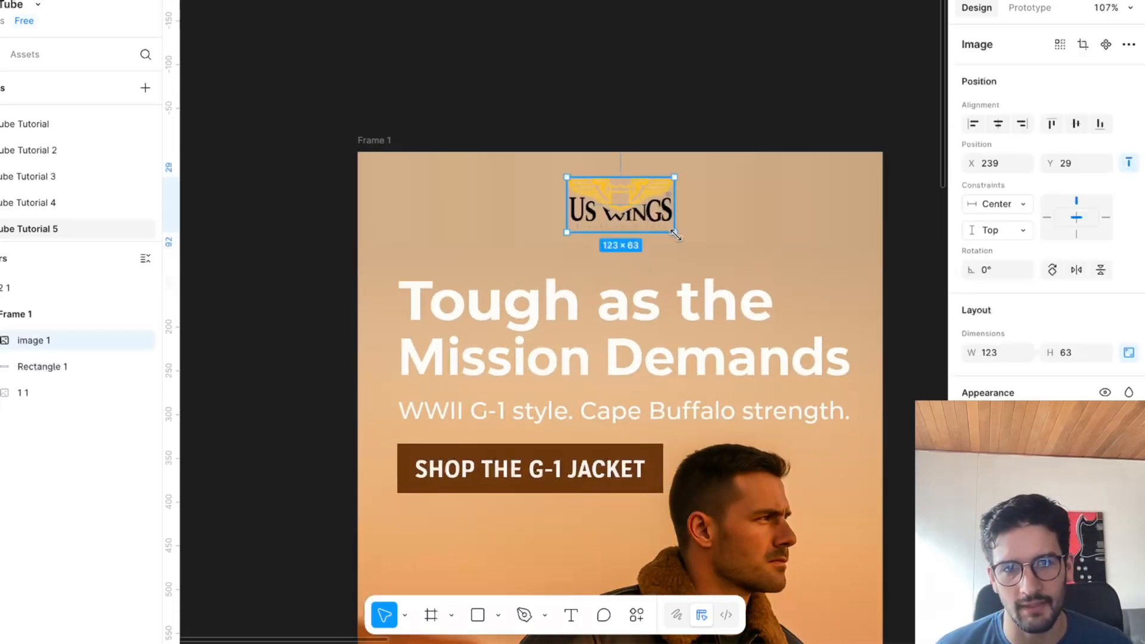
{"action": "left_click_drag", "start_coordinate": [677, 237], "coordinate": [719, 254]}
{"action": "left_click", "coordinate": [990, 126]}
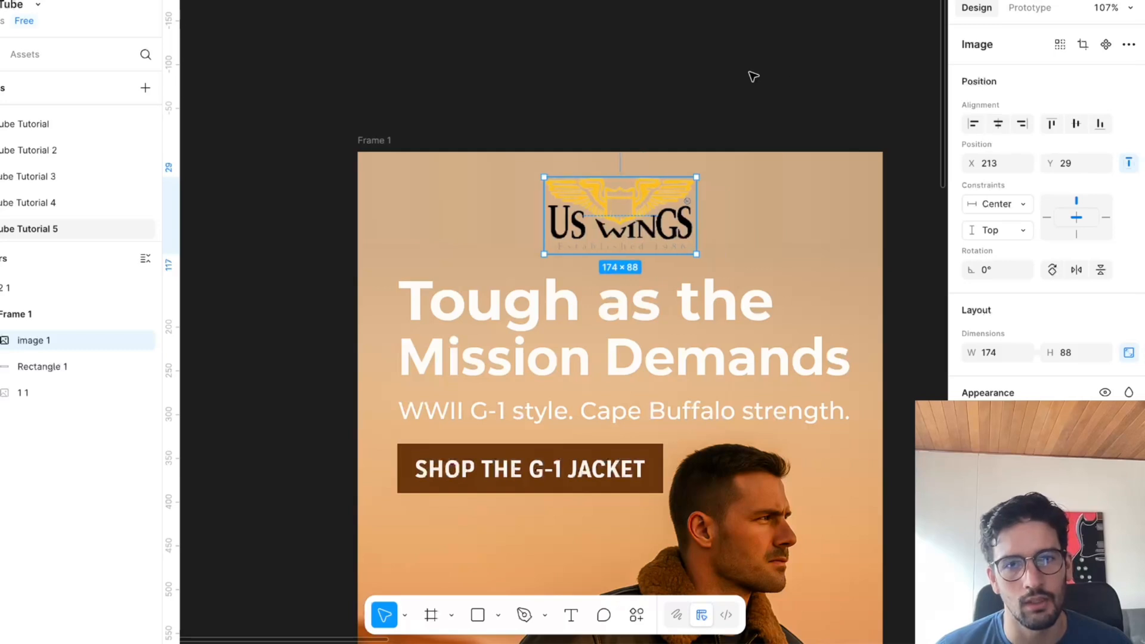
{"action": "left_click", "coordinate": [753, 74]}
Review how the logo, gradient header and hero image fit together, down to the blank area below the hero.
{"action": "scroll", "coordinate": [831, 253], "scroll_direction": "down", "scroll_amount": 4}
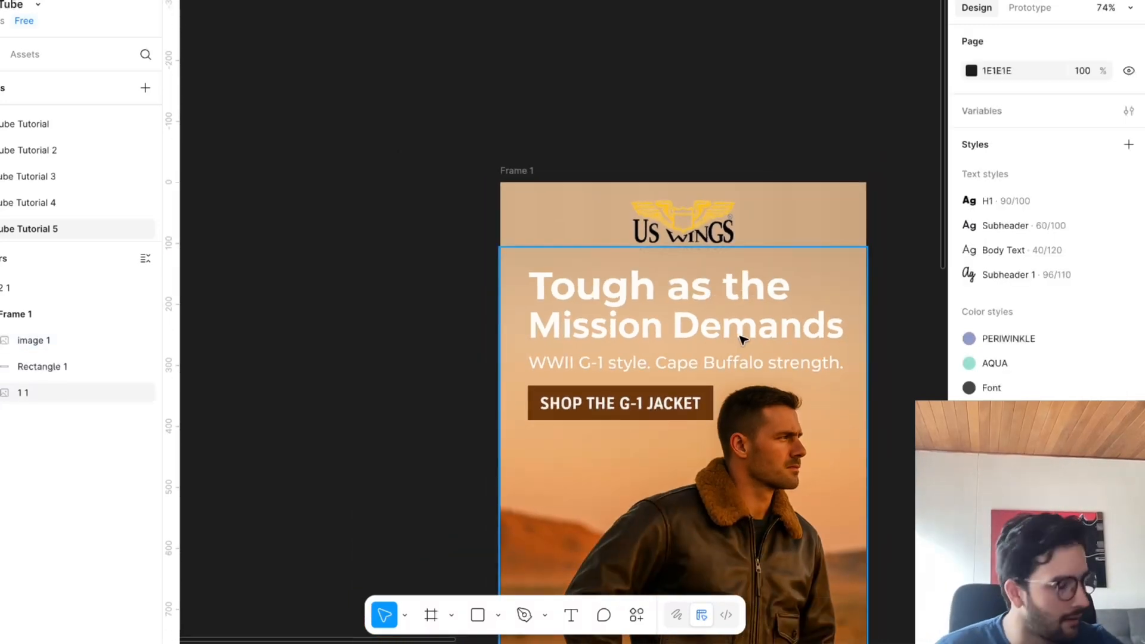
{"action": "scroll", "coordinate": [756, 338], "scroll_direction": "down", "scroll_amount": 3}
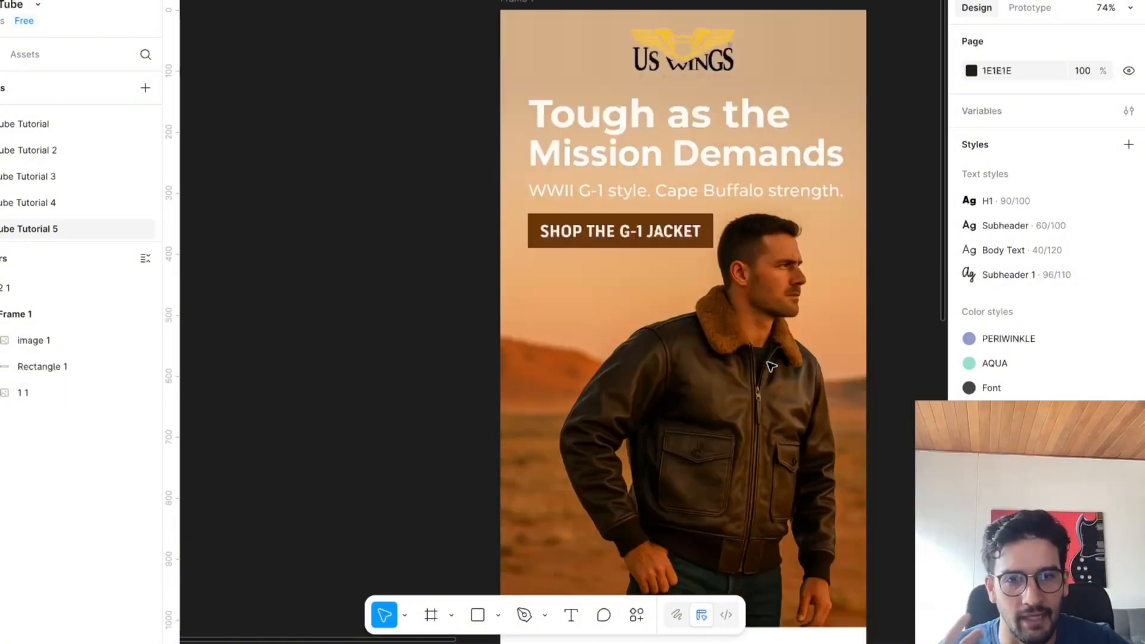
{"action": "scroll", "coordinate": [764, 358], "scroll_direction": "right", "scroll_amount": 3}
{"action": "scroll", "coordinate": [767, 365], "scroll_direction": "up", "scroll_amount": 2}
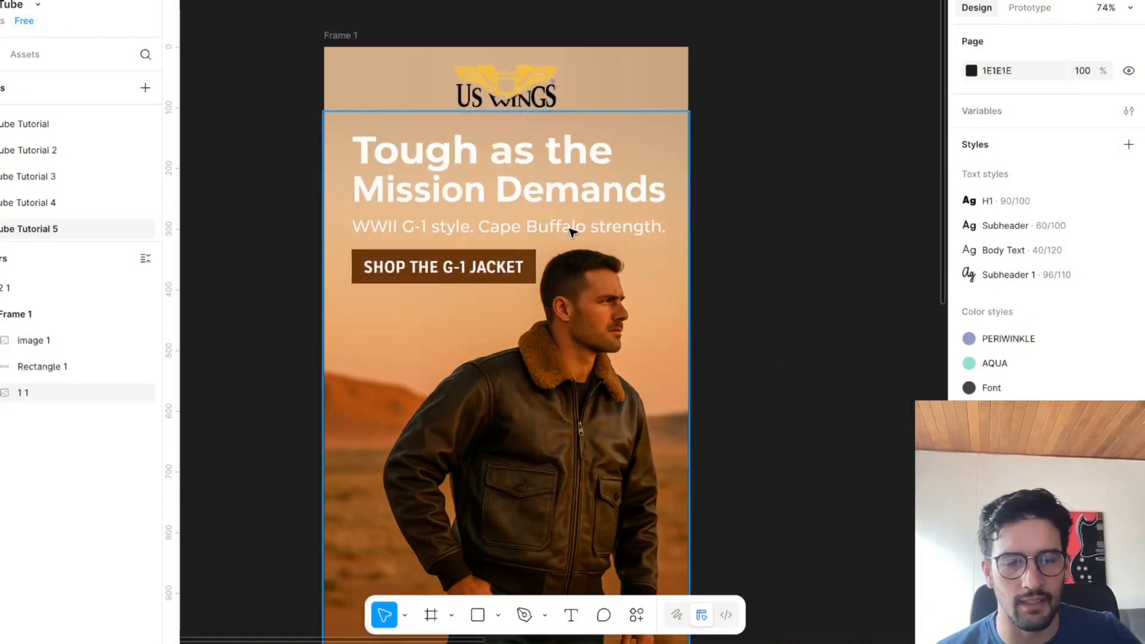
{"action": "scroll", "coordinate": [599, 233], "scroll_direction": "down", "scroll_amount": 4}
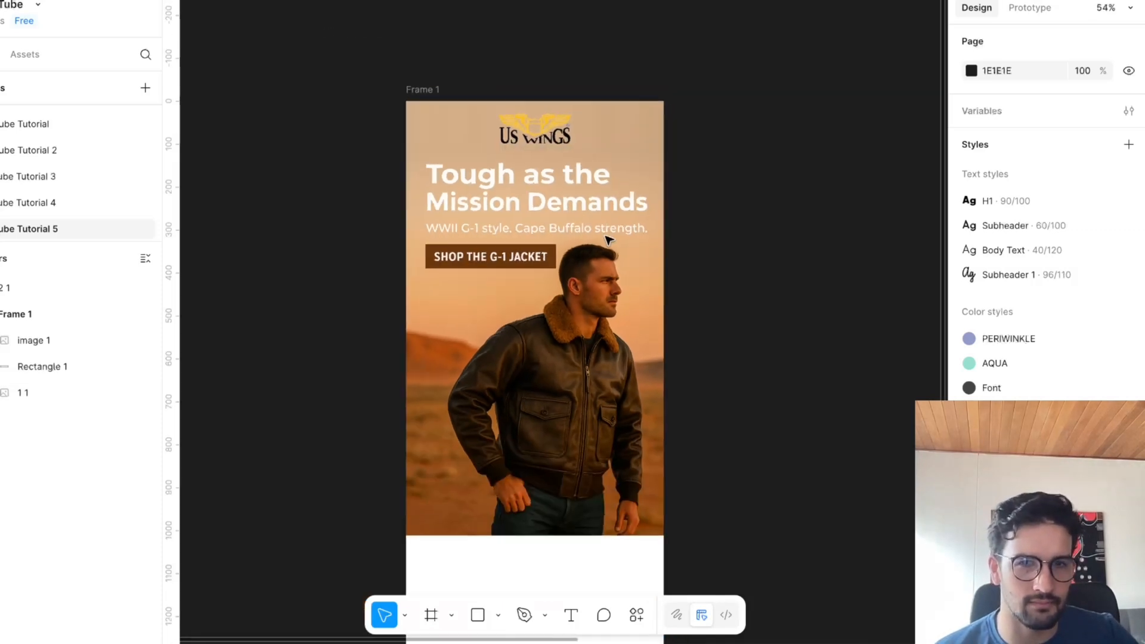
{"action": "scroll", "coordinate": [608, 238], "scroll_direction": "down", "scroll_amount": 2}
{"action": "scroll", "coordinate": [608, 239], "scroll_direction": "right", "scroll_amount": 2}
{"action": "scroll", "coordinate": [609, 240], "scroll_direction": "up", "scroll_amount": 4}
{"action": "scroll", "coordinate": [609, 240], "scroll_direction": "left", "scroll_amount": 3}
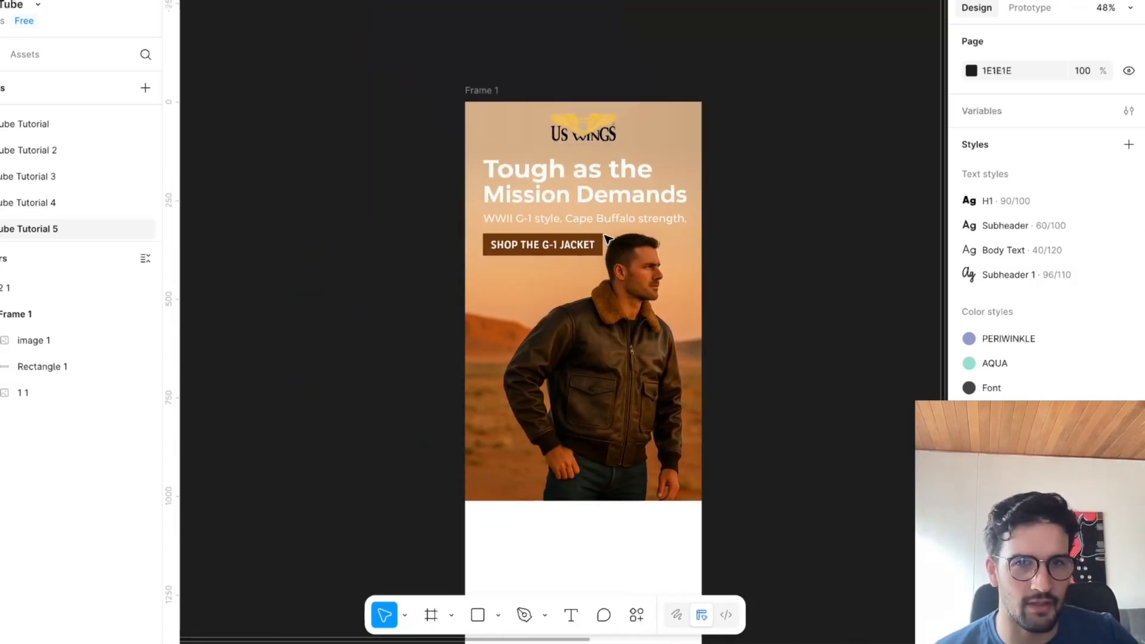
Move the jacket product image into Frame 1 directly below the hero image, at X 0, Y 1012.
{"action": "scroll", "coordinate": [754, 278], "scroll_direction": "down", "scroll_amount": 2}
{"action": "scroll", "coordinate": [755, 276], "scroll_direction": "right", "scroll_amount": 4}
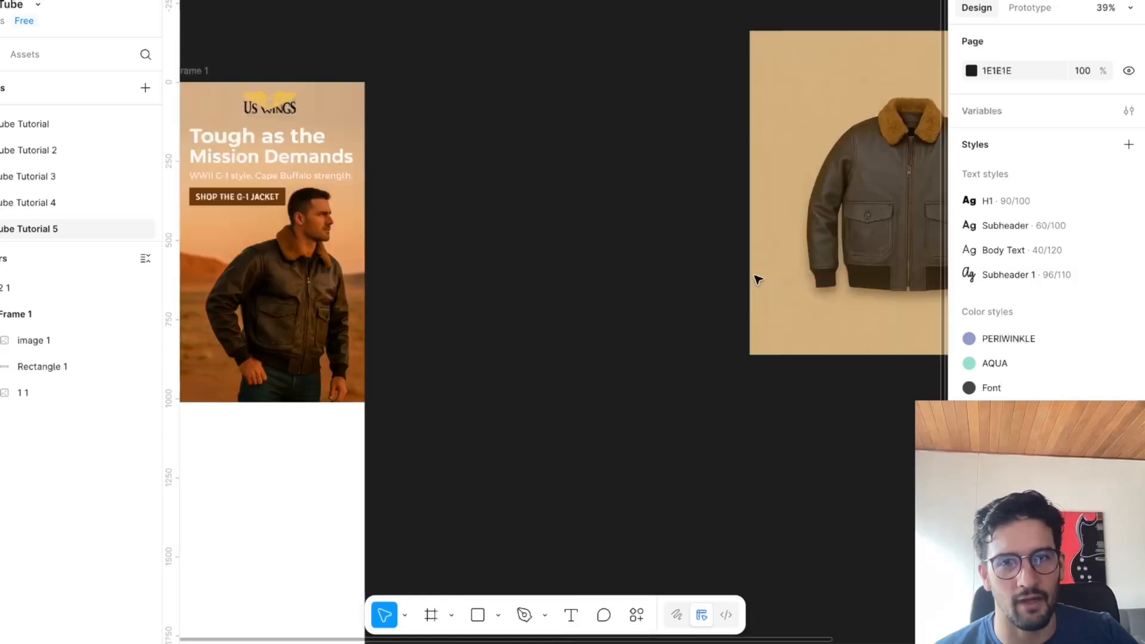
{"action": "scroll", "coordinate": [756, 262], "scroll_direction": "down", "scroll_amount": 3}
{"action": "scroll", "coordinate": [756, 252], "scroll_direction": "down", "scroll_amount": 3}
{"action": "left_click_drag", "start_coordinate": [811, 197], "coordinate": [429, 394]}
{"action": "scroll", "coordinate": [518, 462], "scroll_direction": "up", "scroll_amount": 1}
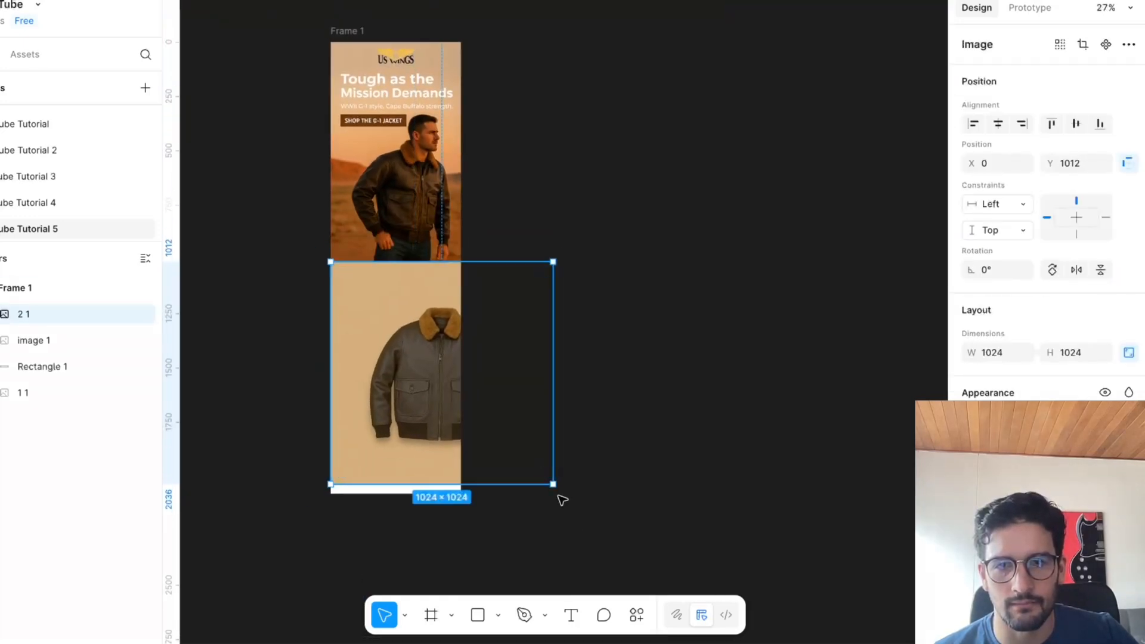
Scale the jacket product image down to 603 × 603 and place it at X 0, Y 1072.
{"action": "scroll", "coordinate": [559, 496], "scroll_direction": "down", "scroll_amount": 1}
{"action": "scroll", "coordinate": [554, 478], "scroll_direction": "right", "scroll_amount": 1}
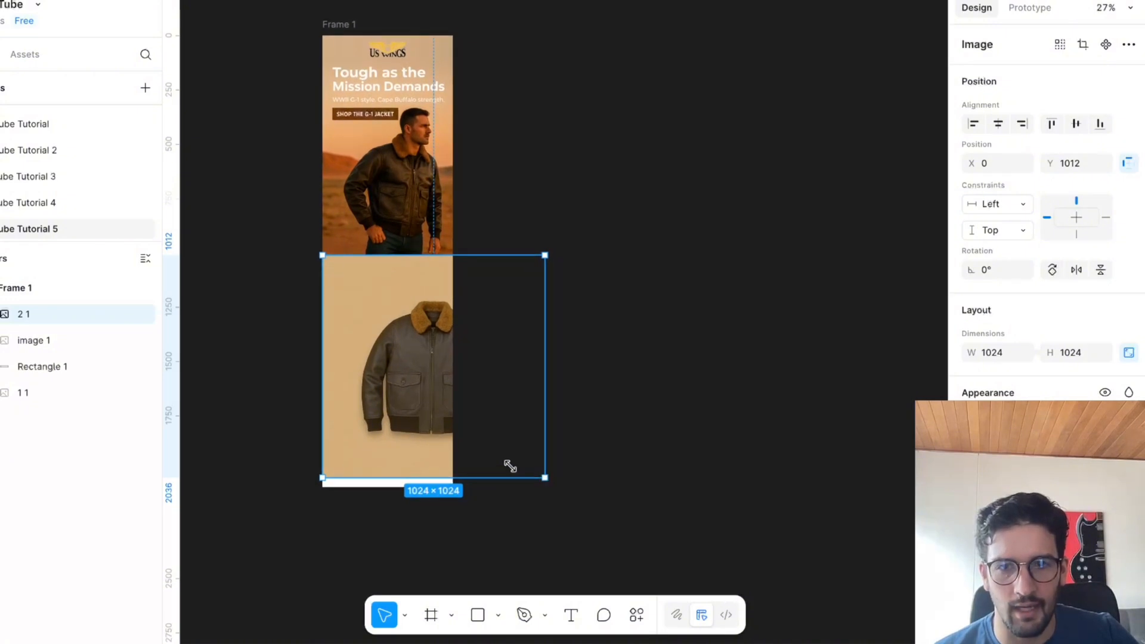
{"action": "left_click_drag", "start_coordinate": [510, 466], "coordinate": [327, 386]}
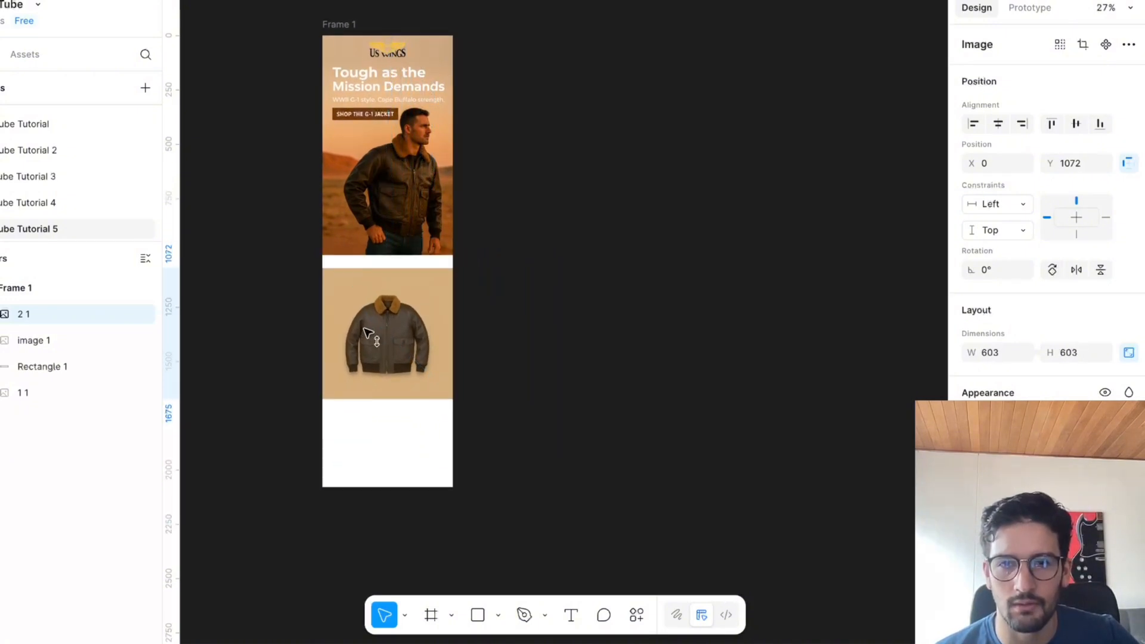
{"action": "left_click", "coordinate": [513, 258]}
{"action": "scroll", "coordinate": [413, 245], "scroll_direction": "up", "scroll_amount": 2}
{"action": "scroll", "coordinate": [413, 244], "scroll_direction": "up", "scroll_amount": 3}
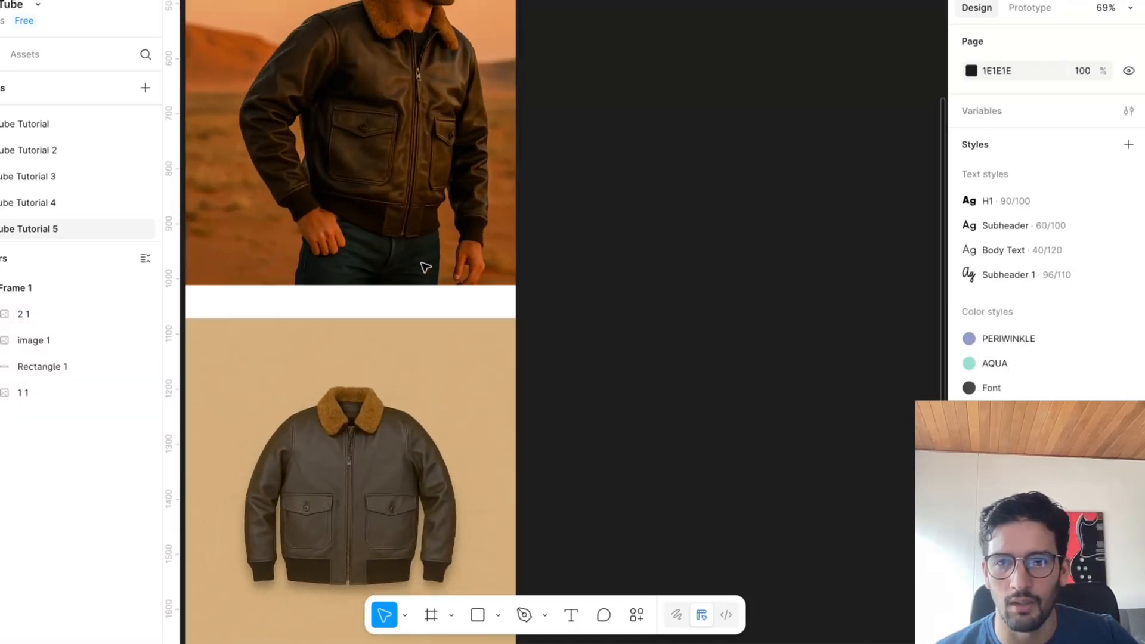
{"action": "scroll", "coordinate": [199, 287], "scroll_direction": "down", "scroll_amount": 1}
Move the jacket product image up to Y 1012 so it sits flush against the hero image.
{"action": "left_click", "coordinate": [478, 615]}
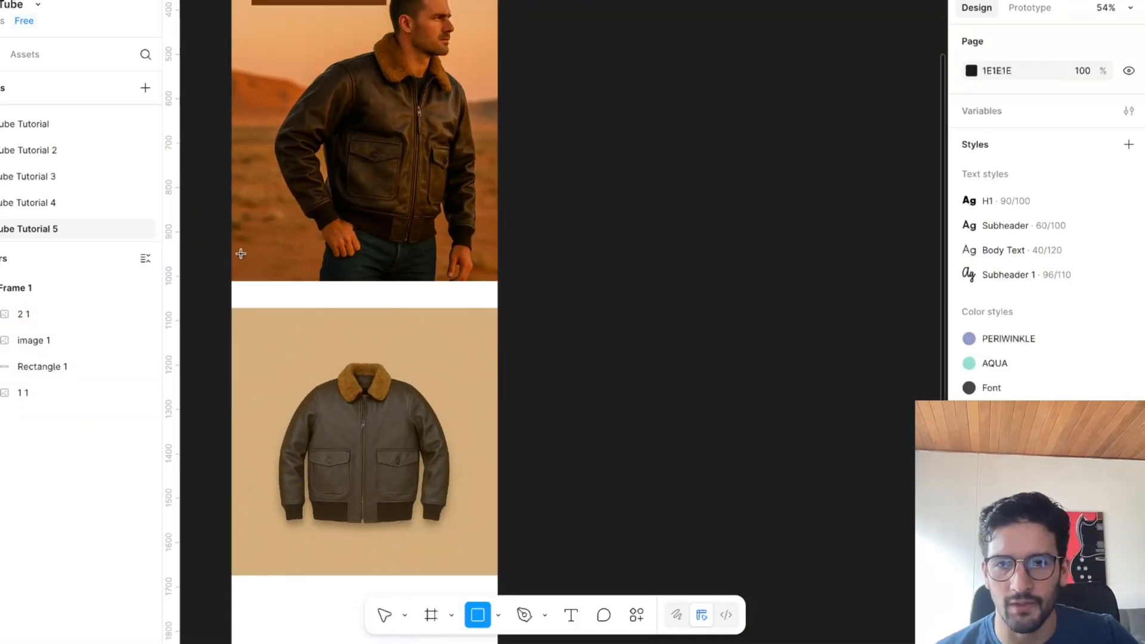
{"action": "key", "text": "v"}
{"action": "left_click", "coordinate": [370, 344]}
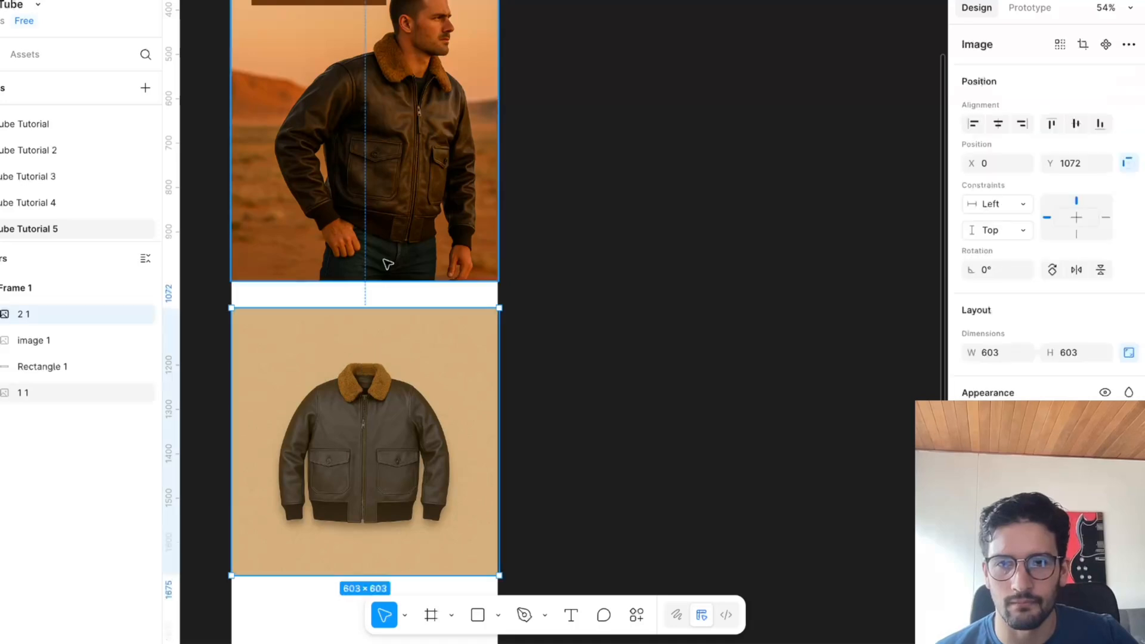
{"action": "left_click", "coordinate": [384, 260]}
{"action": "left_click_drag", "start_coordinate": [380, 346], "coordinate": [378, 332]}
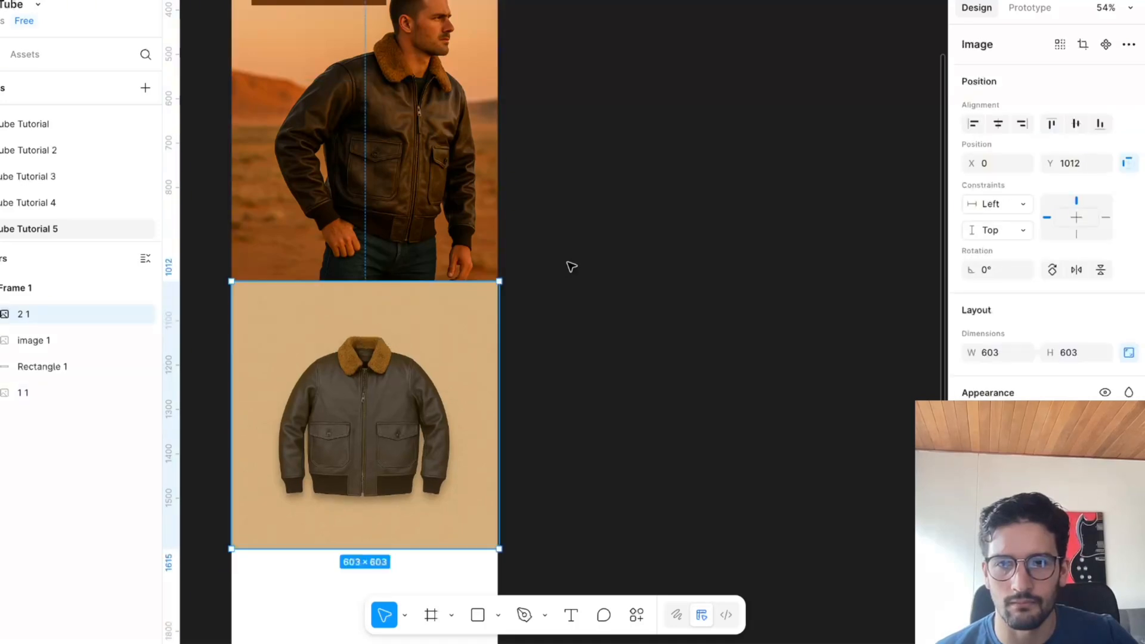
Try lowering the jacket product image to Y 1026, leaving a narrow gap below the hero image.
{"action": "left_click", "coordinate": [593, 322]}
{"action": "scroll", "coordinate": [595, 322], "scroll_direction": "up", "scroll_amount": 2}
{"action": "scroll", "coordinate": [597, 322], "scroll_direction": "down", "scroll_amount": 2}
{"action": "scroll", "coordinate": [540, 324], "scroll_direction": "up", "scroll_amount": 3}
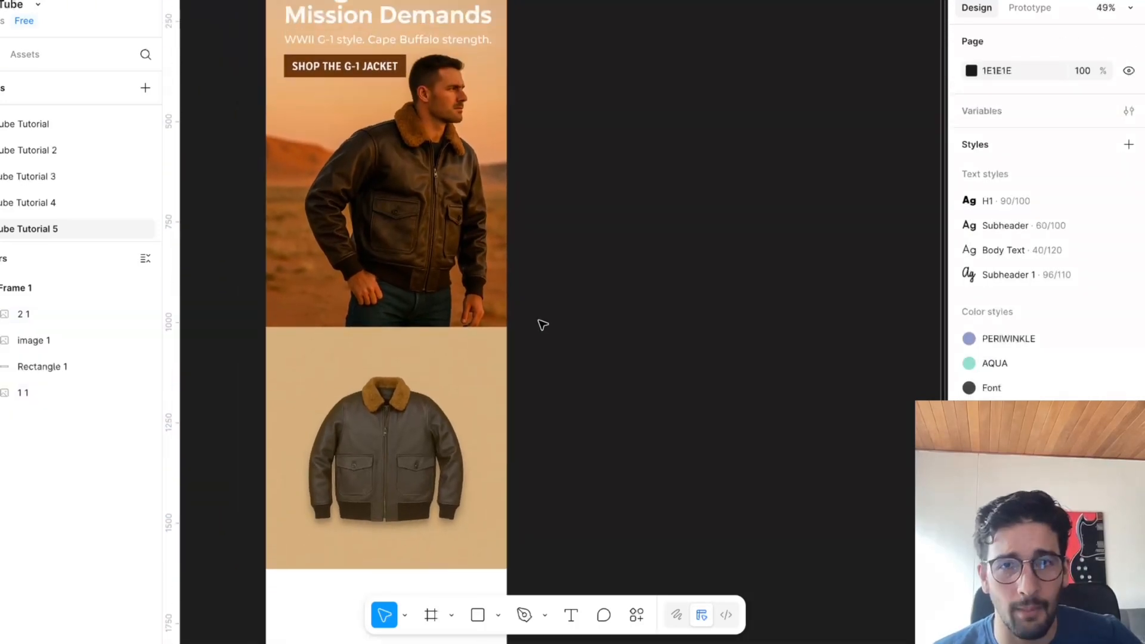
{"action": "scroll", "coordinate": [507, 508], "scroll_direction": "up", "scroll_amount": 1}
{"action": "left_click", "coordinate": [430, 455]}
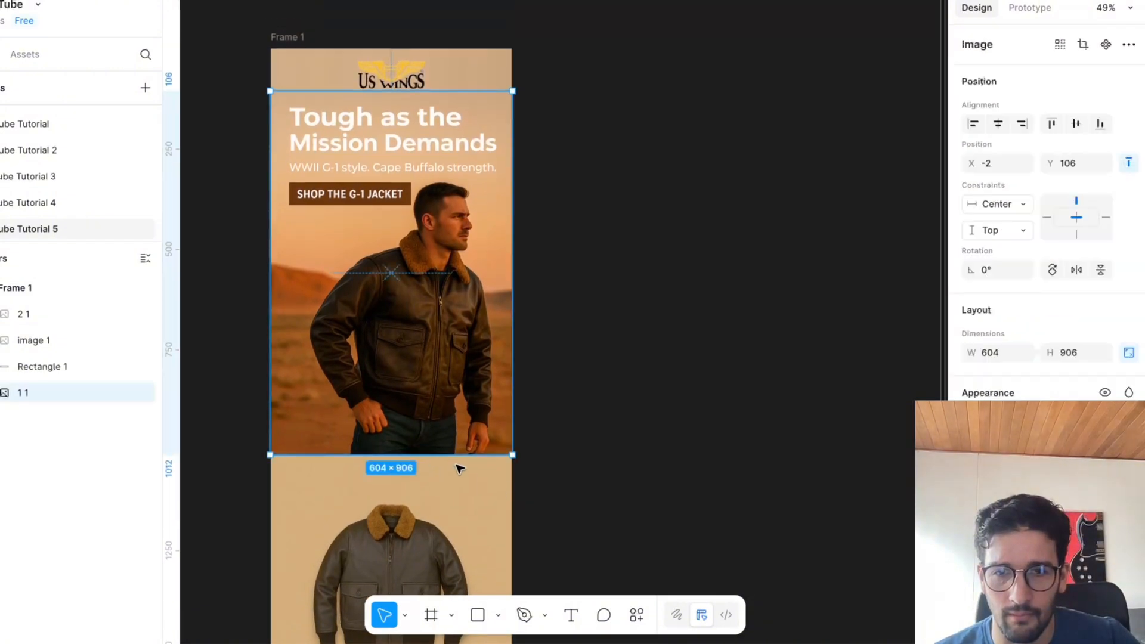
{"action": "left_click_drag", "start_coordinate": [459, 471], "coordinate": [460, 478]}
{"action": "key", "text": "r"}
{"action": "key", "text": "v"}
{"action": "left_click", "coordinate": [409, 511]}
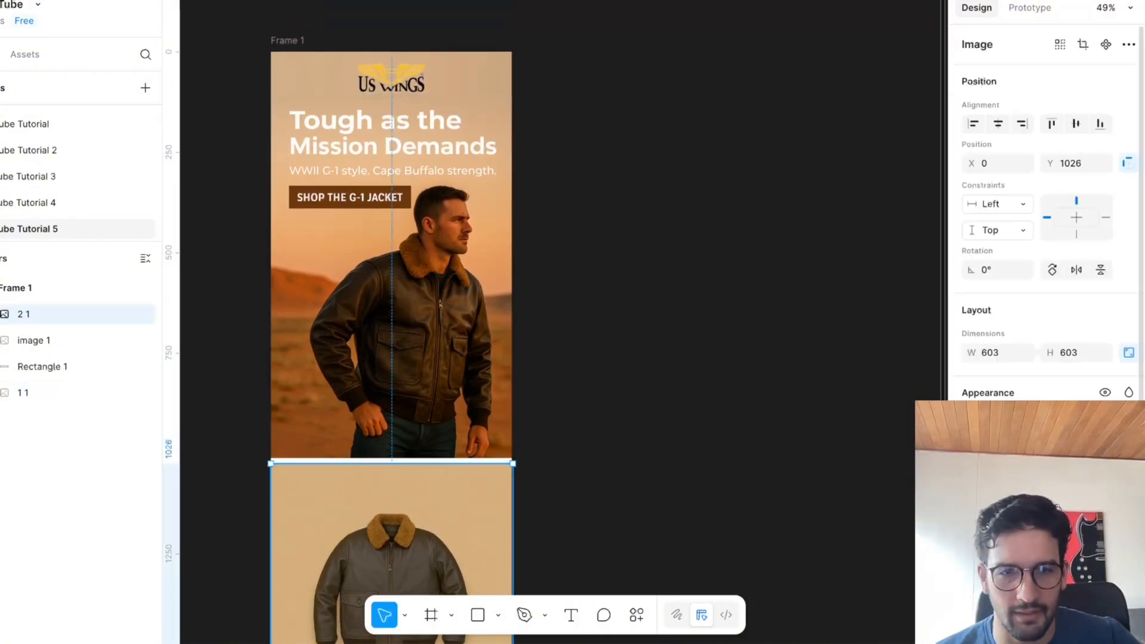
{"action": "scroll", "coordinate": [739, 279], "scroll_direction": "down", "scroll_amount": 3}
{"action": "scroll", "coordinate": [740, 280], "scroll_direction": "left", "scroll_amount": 2}
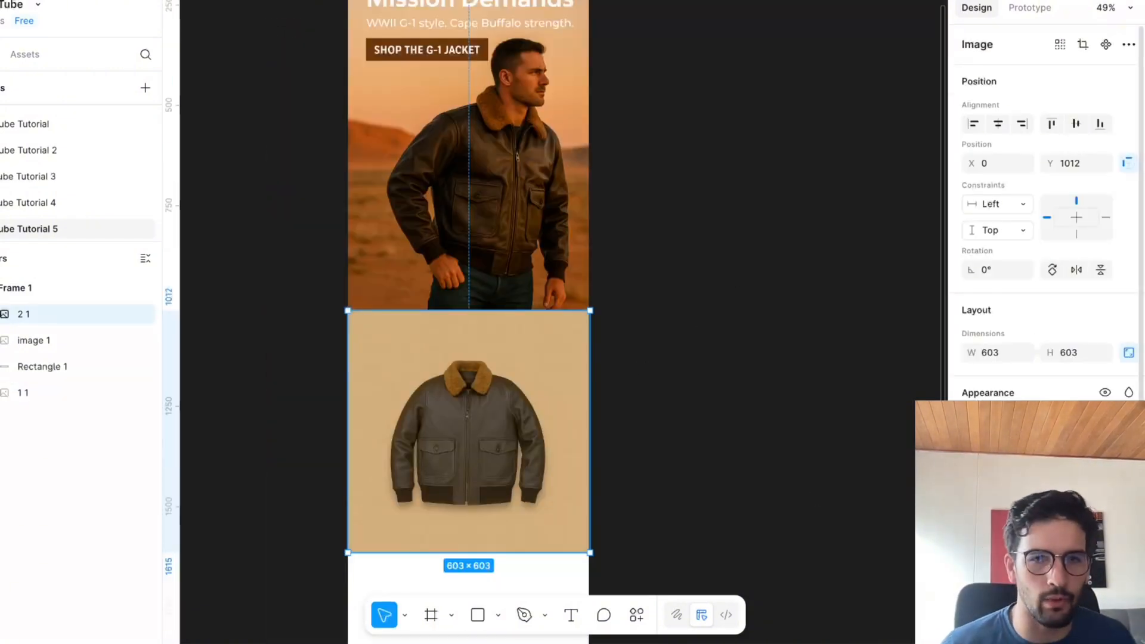
Add a short linear gradient fill over the product image's upper edge, with an opaque black stop at 53% and a transparent one at 100%.
{"action": "left_click", "coordinate": [1128, 476]}
{"action": "left_click", "coordinate": [791, 234]}
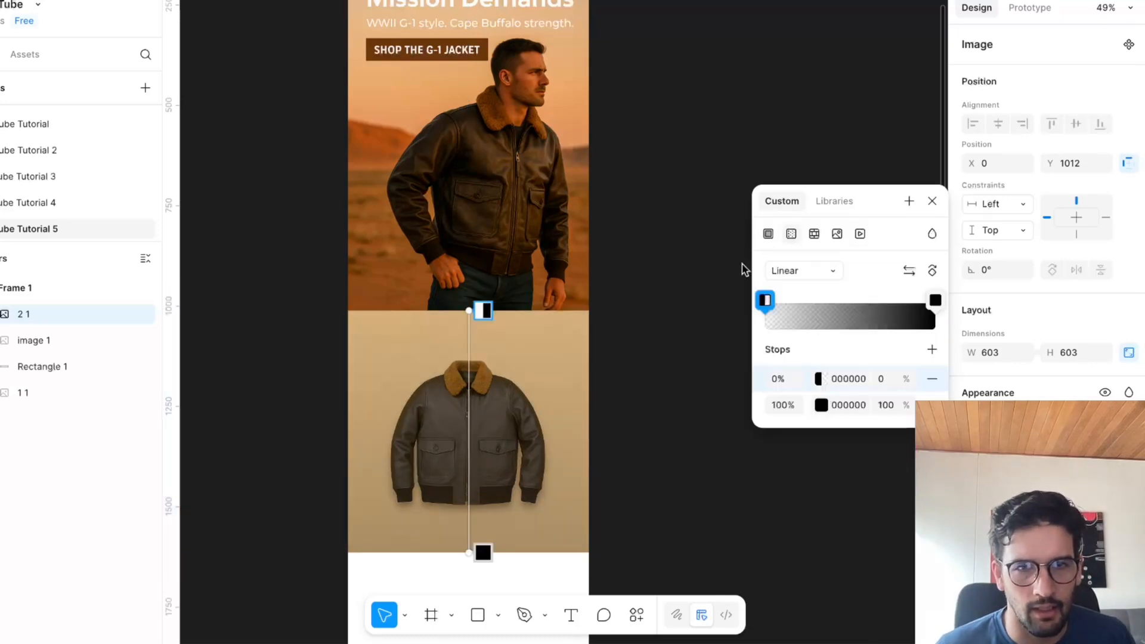
{"action": "left_click_drag", "start_coordinate": [467, 549], "coordinate": [470, 332]}
{"action": "left_click_drag", "start_coordinate": [936, 302], "coordinate": [977, 312]}
{"action": "mouse_move", "coordinate": [833, 301]}
{"action": "left_mouse_down"}
{"action": "mouse_move", "coordinate": [909, 301]}
{"action": "mouse_move", "coordinate": [855, 303]}
{"action": "left_mouse_up"}
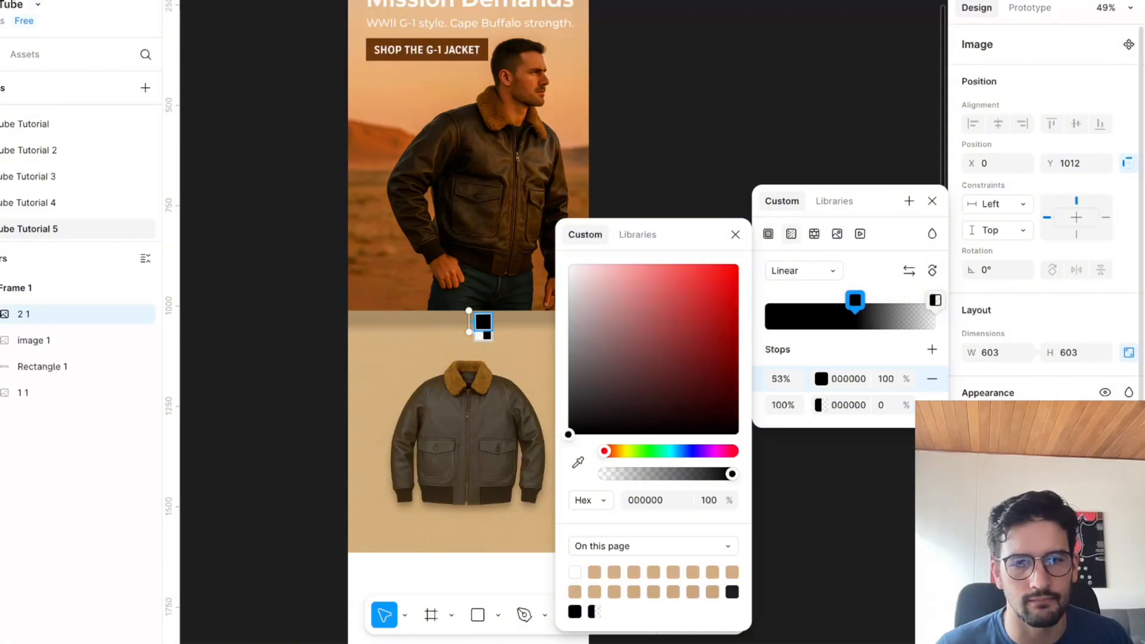
{"action": "key", "text": "Escape"}
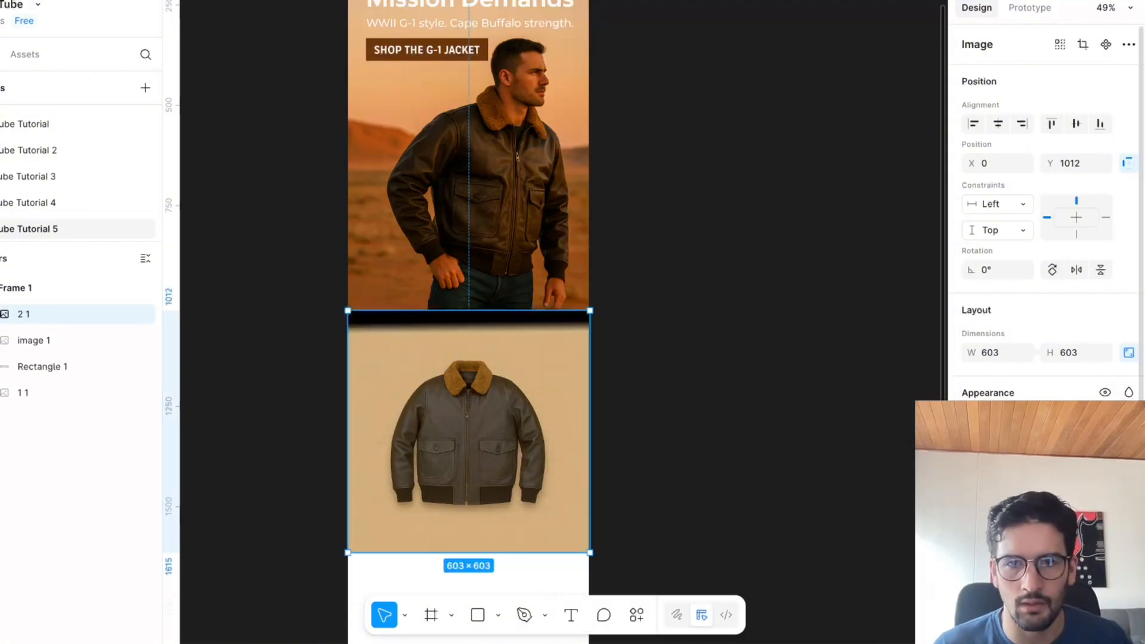
Recolour both stops of the product image's gradient to the tan D3AF87.
{"action": "left_click", "coordinate": [780, 381]}
{"action": "left_click", "coordinate": [559, 273]}
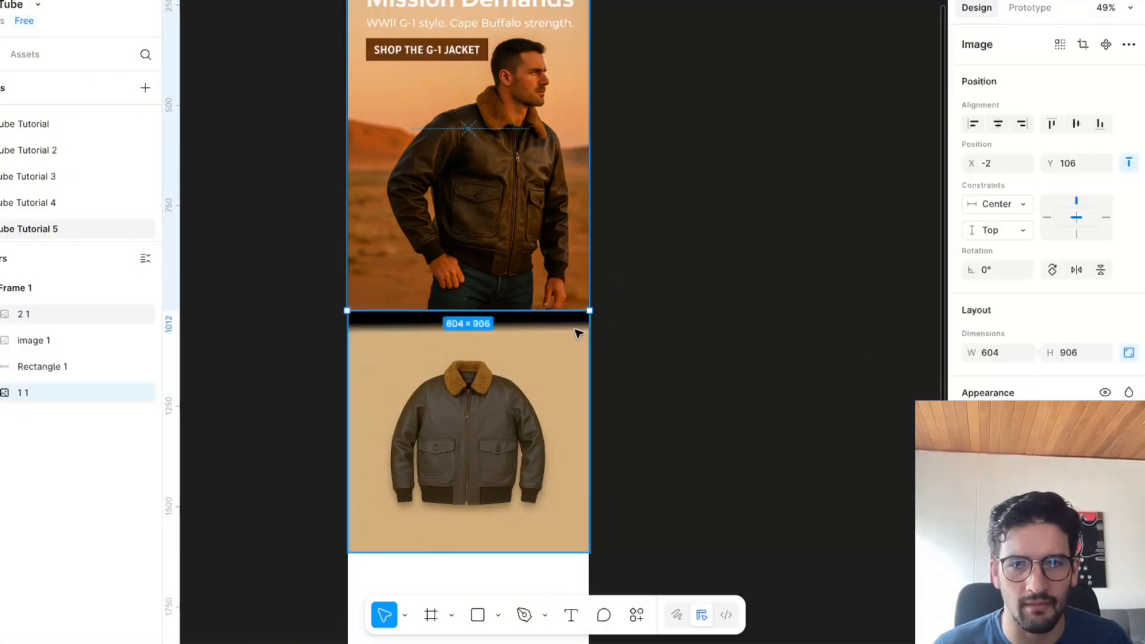
{"action": "left_click", "coordinate": [577, 331]}
{"action": "left_click", "coordinate": [973, 501]}
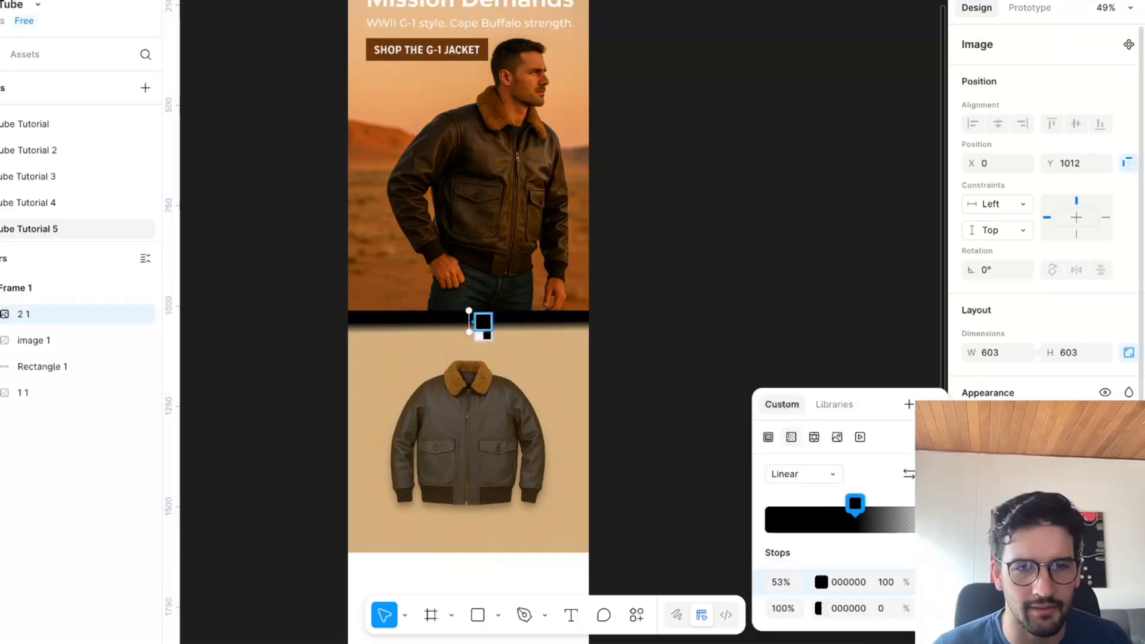
{"action": "left_click", "coordinate": [855, 506]}
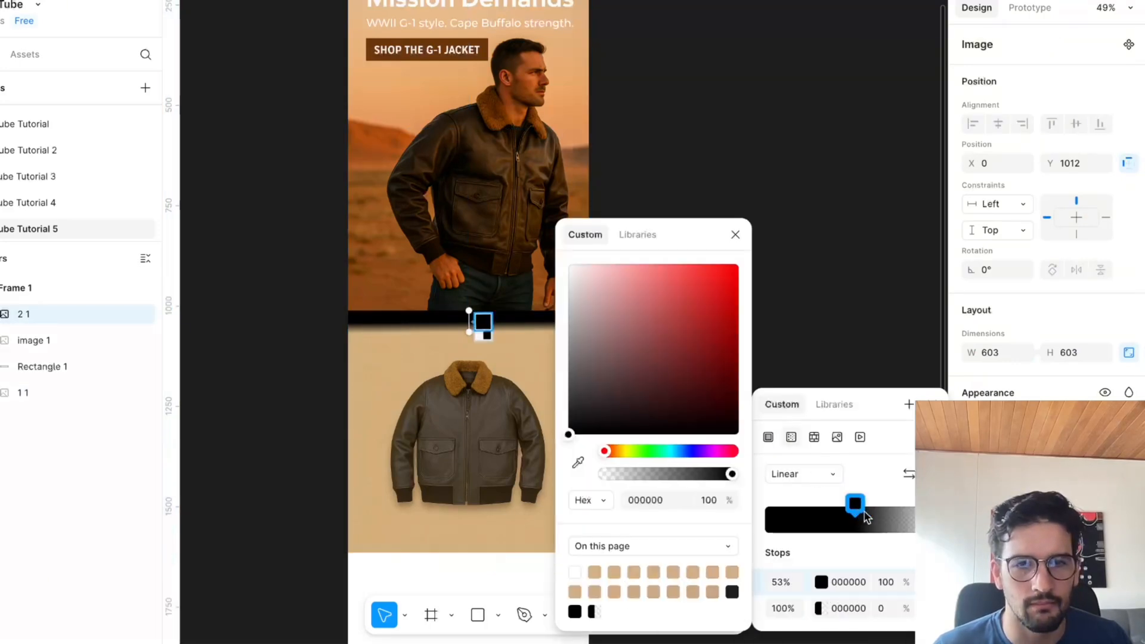
{"action": "left_click", "coordinate": [654, 571]}
{"action": "left_click", "coordinate": [847, 582]}
{"action": "key", "text": "ctrl+c"}
{"action": "left_click", "coordinate": [845, 606]}
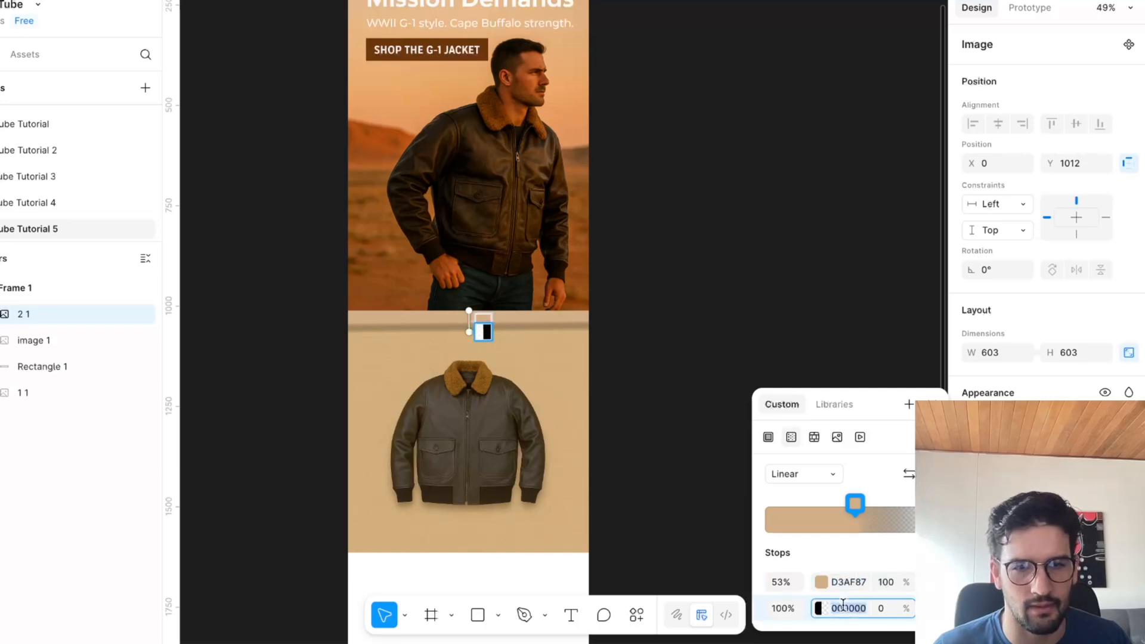
{"action": "key", "text": "ctrl+v"}
{"action": "key", "text": "Return"}
{"action": "left_click", "coordinate": [718, 133]}
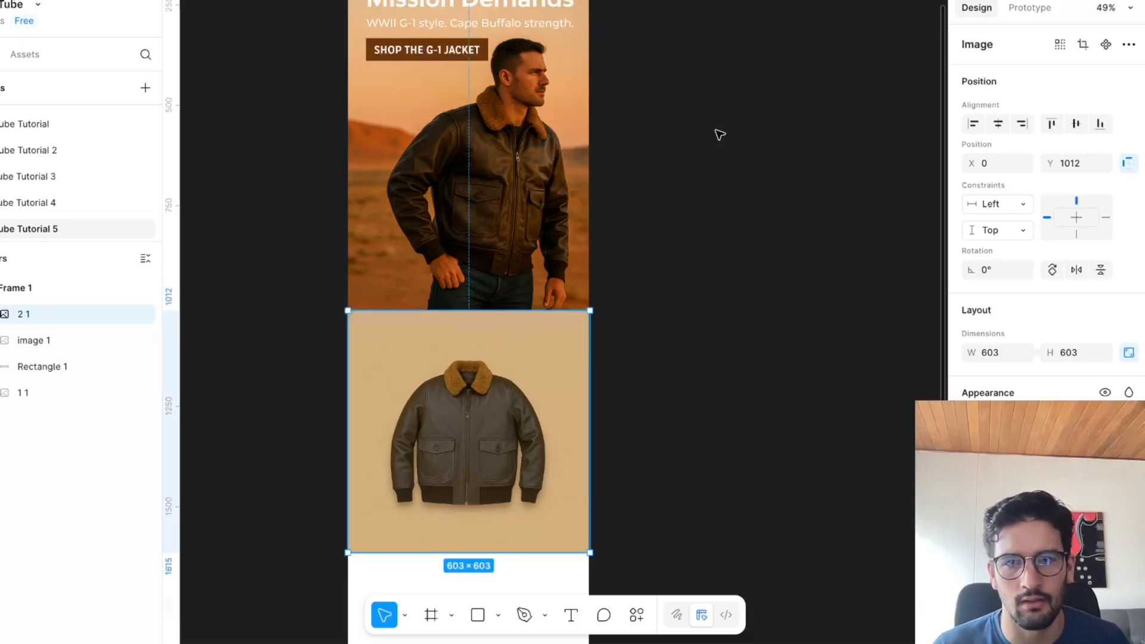
{"action": "left_click", "coordinate": [718, 133]}
Add a linear gradient fill to the hero image, confined to its lower edge and fading from transparent to opaque black.
{"action": "left_click", "coordinate": [552, 173]}
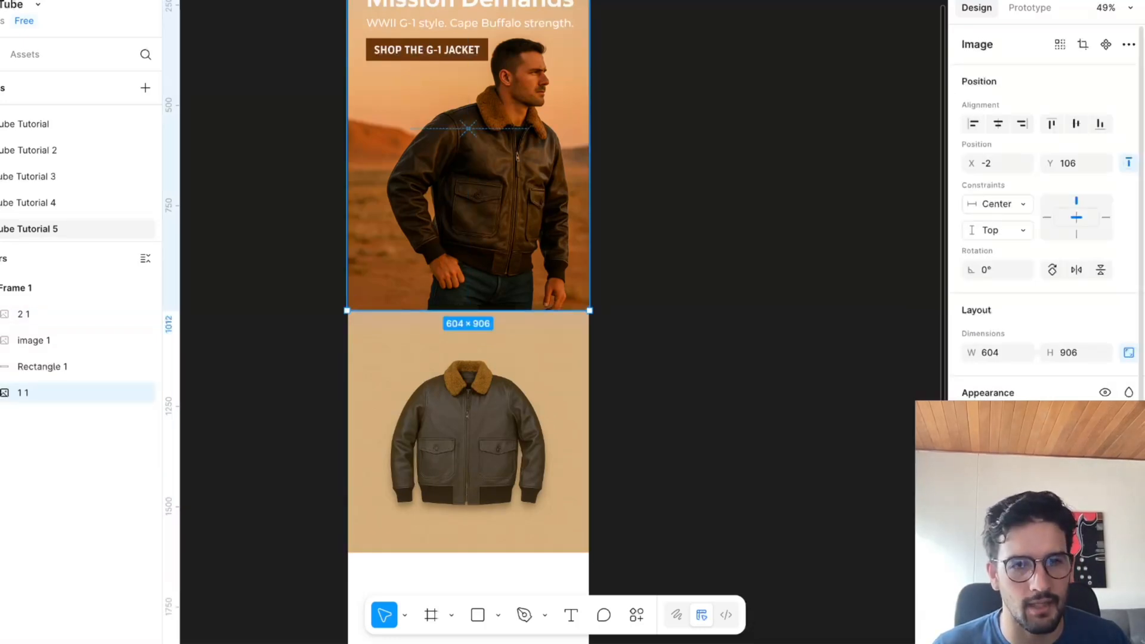
{"action": "left_click", "coordinate": [1128, 476]}
{"action": "scroll", "coordinate": [682, 185], "scroll_direction": "up", "scroll_amount": 2}
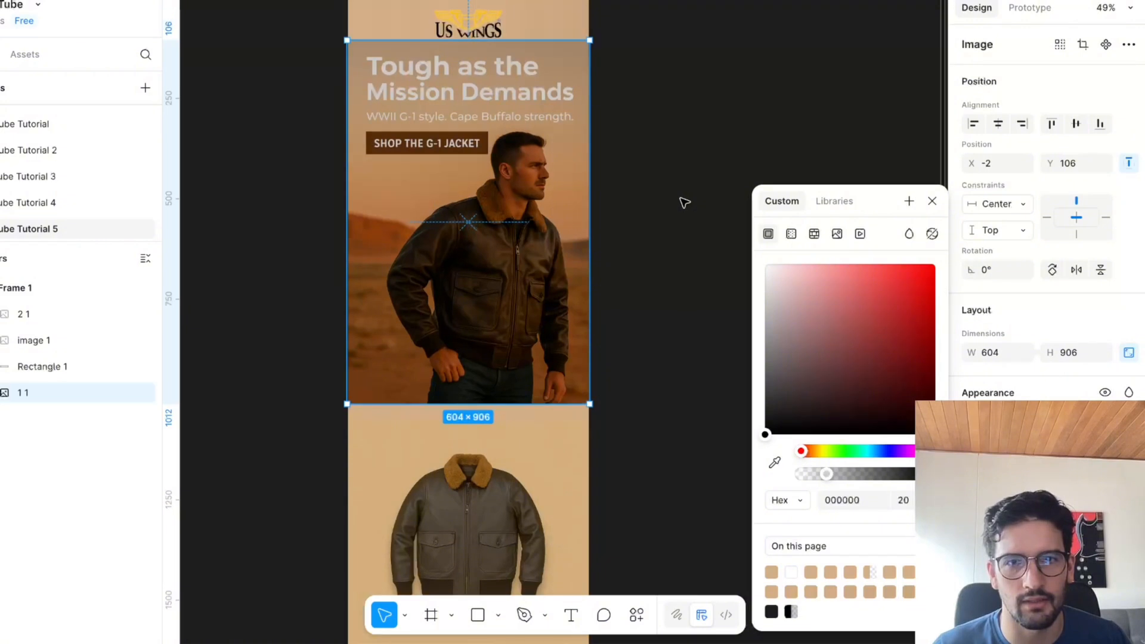
{"action": "left_click", "coordinate": [794, 235]}
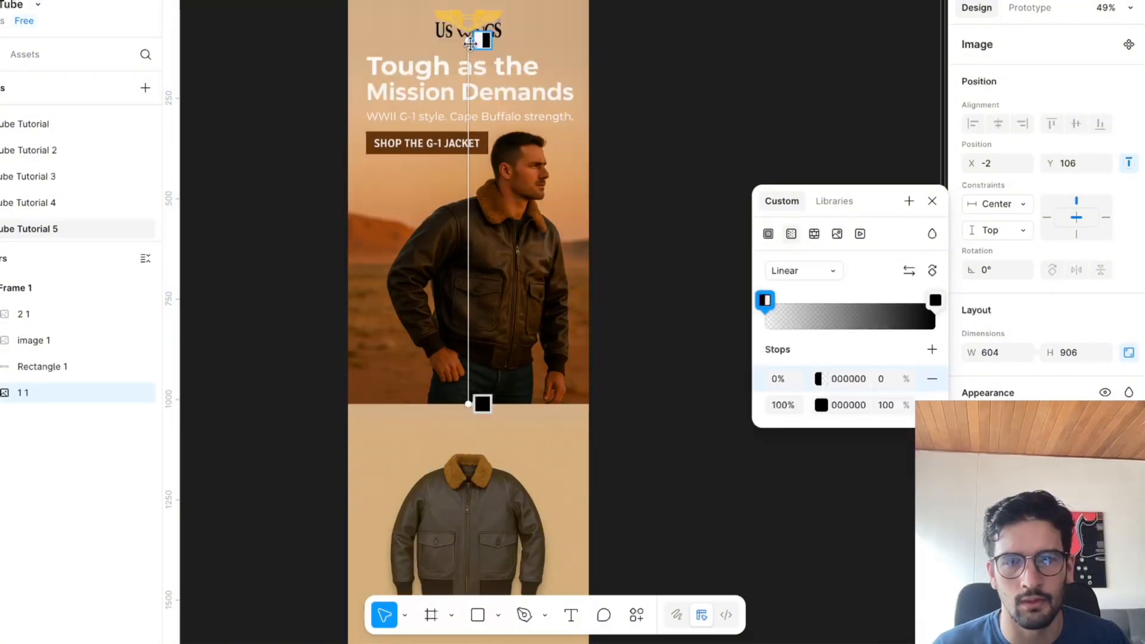
{"action": "left_click_drag", "start_coordinate": [470, 44], "coordinate": [468, 364]}
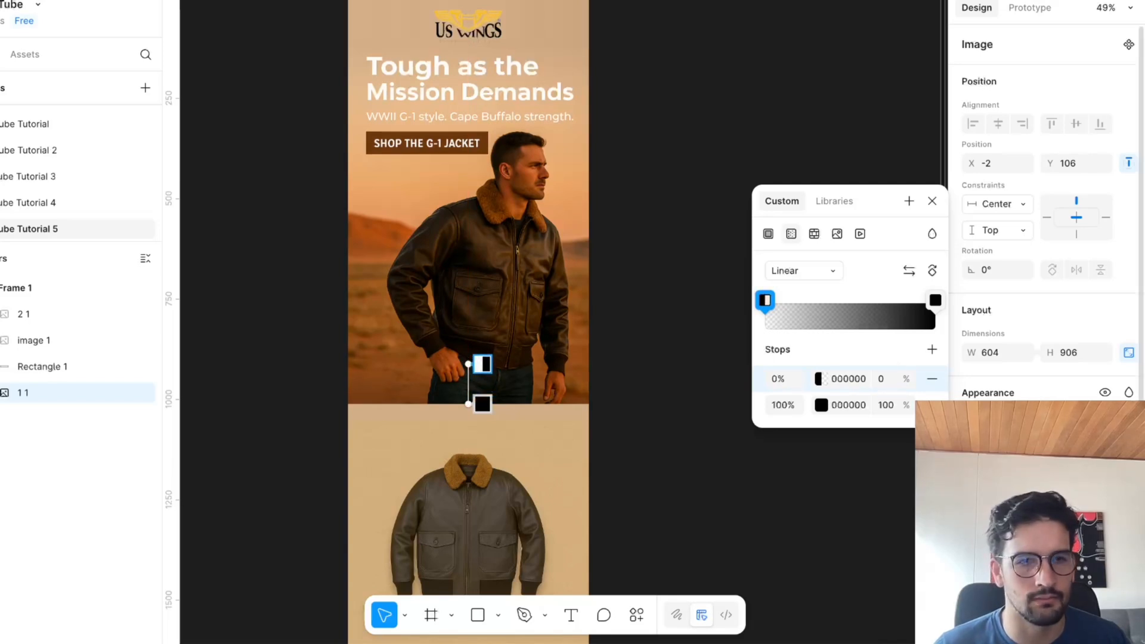
{"action": "key", "text": "Escape"}
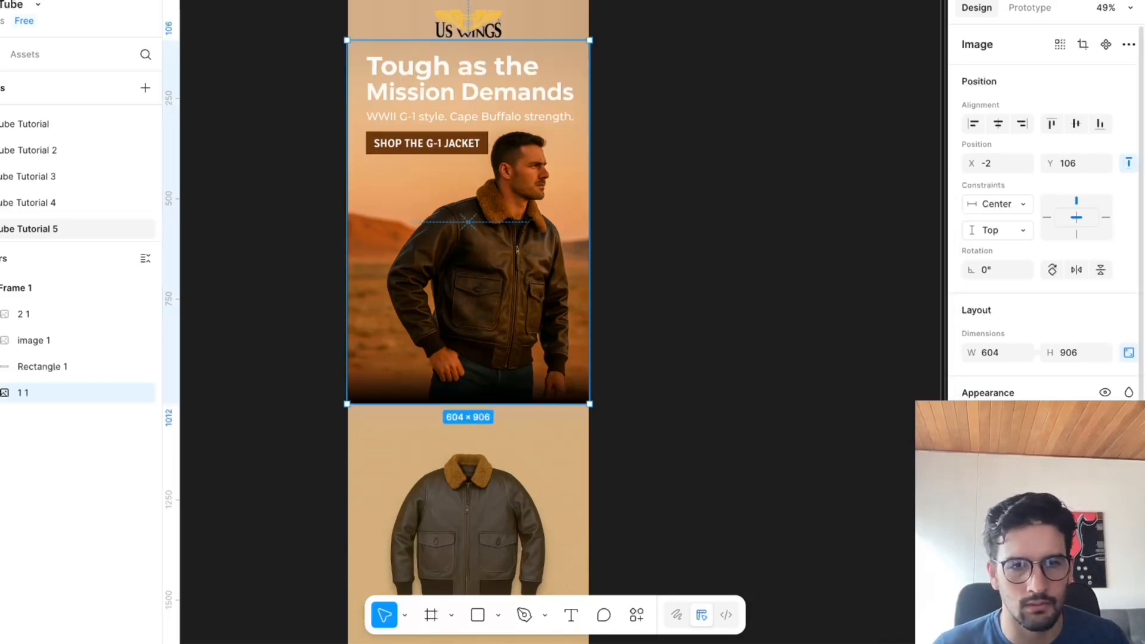
Recolour both stops of the hero image's gradient to D3AF87.
{"action": "left_click", "coordinate": [843, 582]}
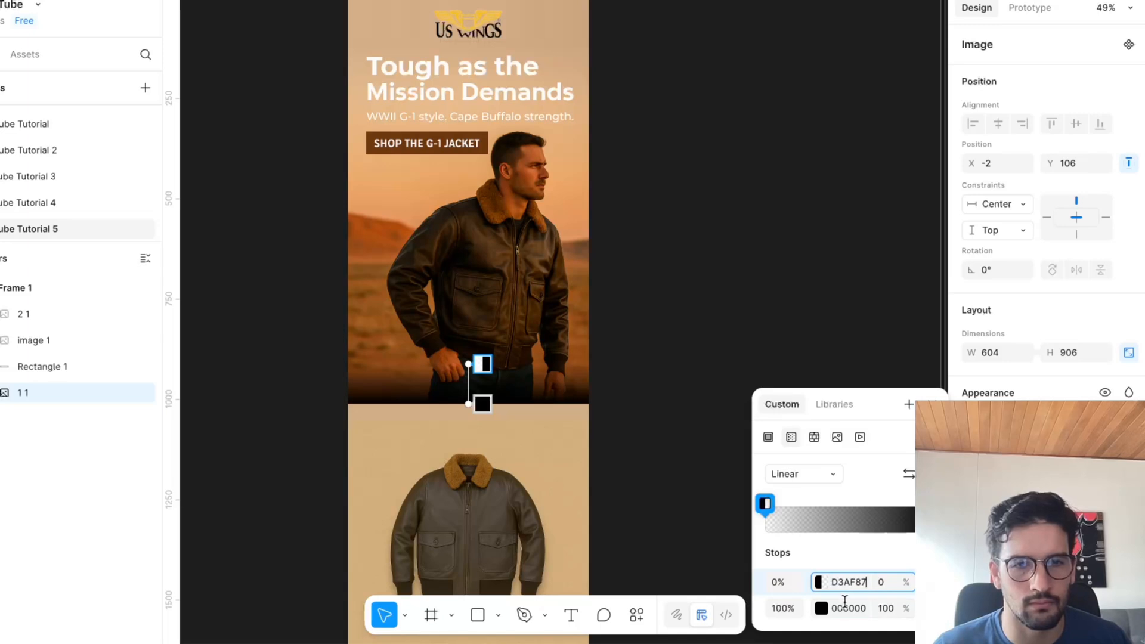
{"action": "left_click", "coordinate": [844, 602]}
{"action": "key", "text": "ctrl+v"}
{"action": "left_click", "coordinate": [800, 284]}
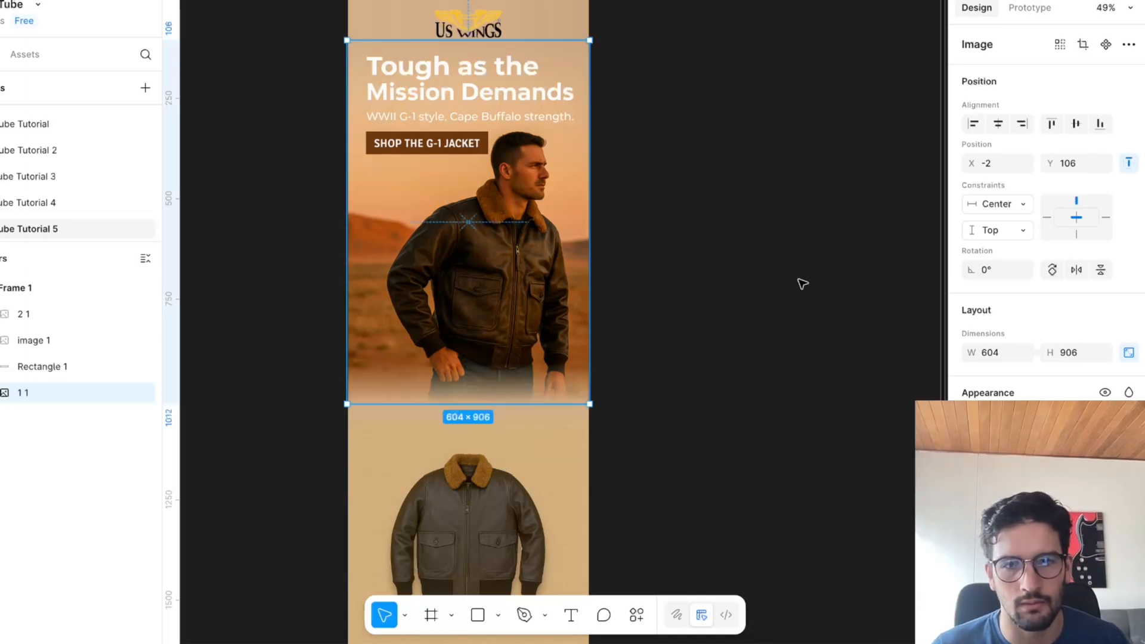
{"action": "left_click", "coordinate": [803, 284]}
Examine how the hero and product images blend at their seam and across the whole email layout.
{"action": "scroll", "coordinate": [540, 545], "scroll_direction": "down", "scroll_amount": 5}
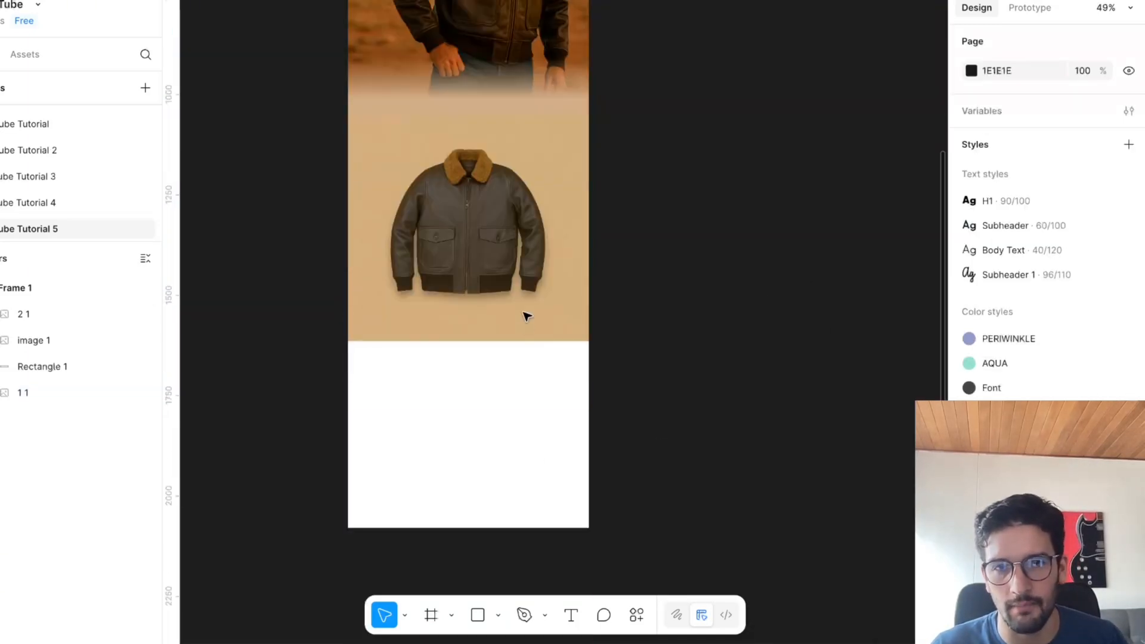
{"action": "left_click", "coordinate": [559, 332]}
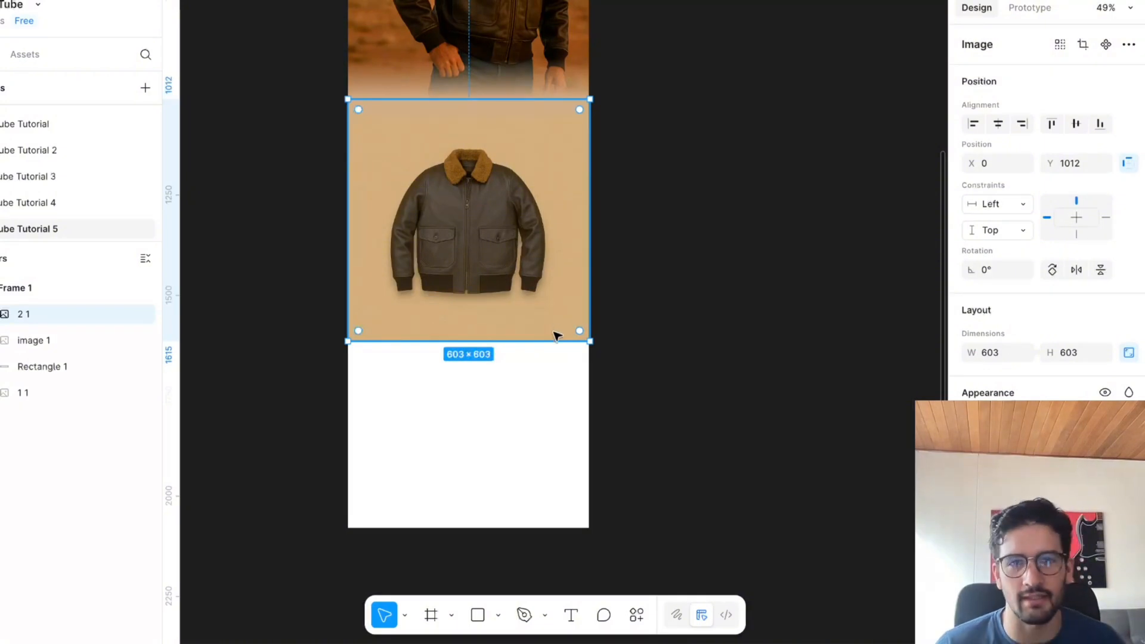
{"action": "left_click", "coordinate": [713, 368]}
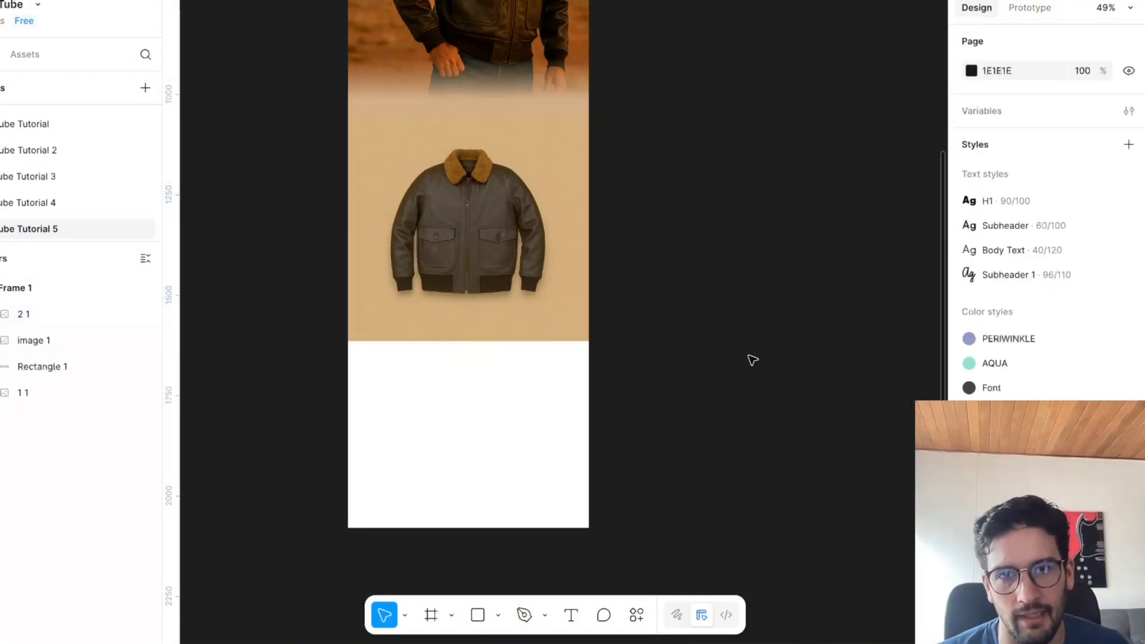
{"action": "scroll", "coordinate": [753, 360], "scroll_direction": "up", "scroll_amount": 1}
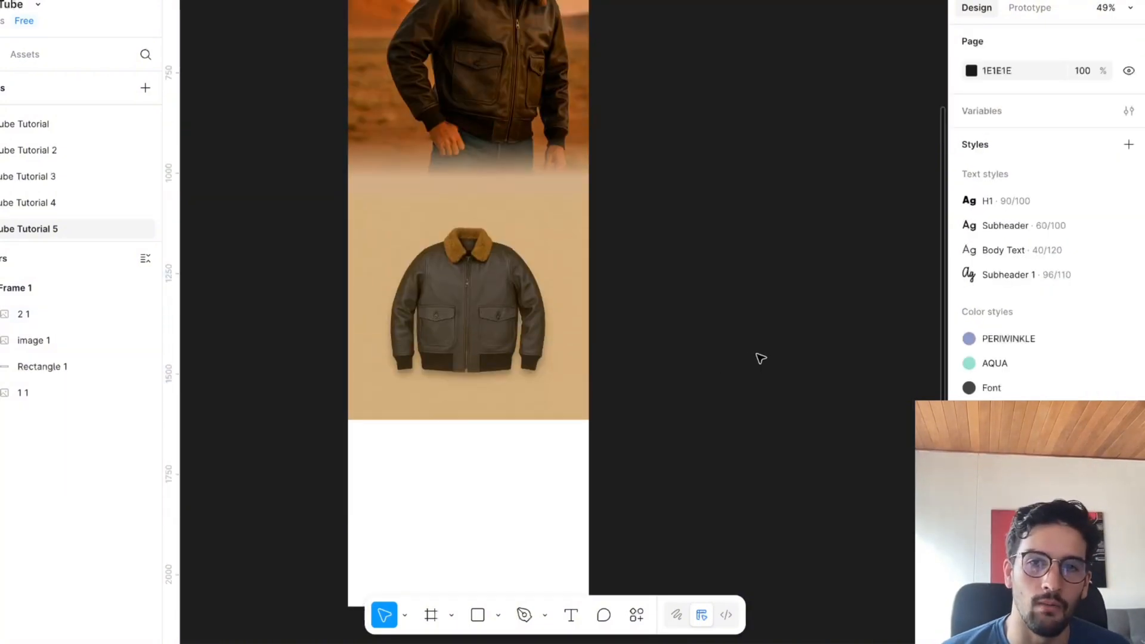
{"action": "scroll", "coordinate": [590, 353], "scroll_direction": "up", "scroll_amount": 3}
{"action": "scroll", "coordinate": [590, 353], "scroll_direction": "up", "scroll_amount": 5}
{"action": "scroll", "coordinate": [590, 353], "scroll_direction": "left", "scroll_amount": 3}
{"action": "scroll", "coordinate": [589, 352], "scroll_direction": "down", "scroll_amount": 2}
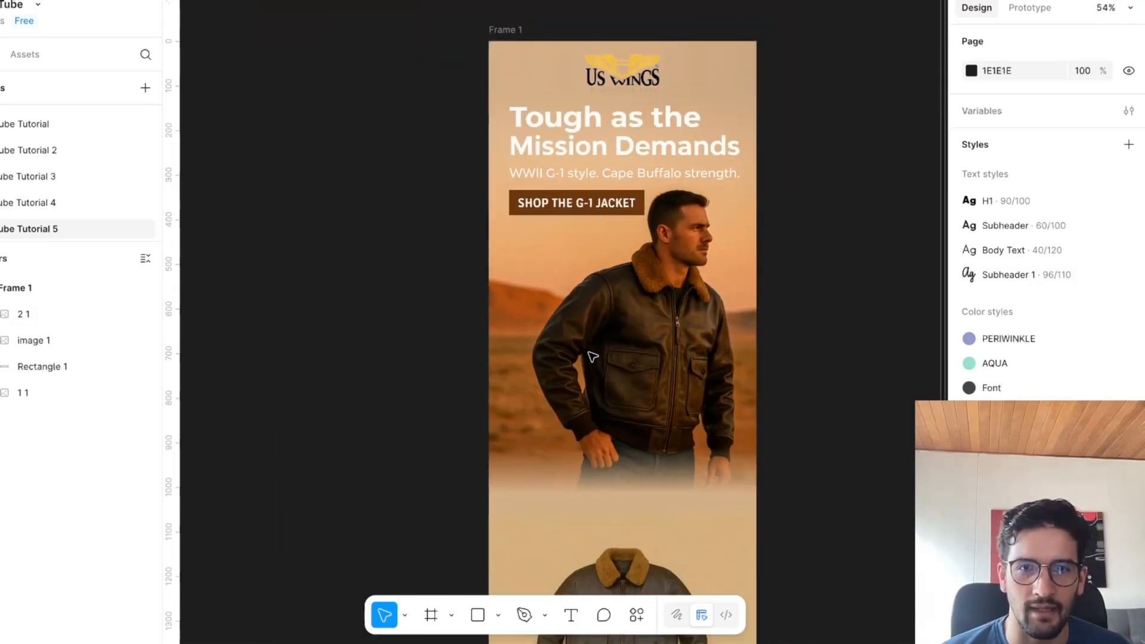
{"action": "scroll", "coordinate": [589, 353], "scroll_direction": "down", "scroll_amount": 4}
{"action": "scroll", "coordinate": [589, 353], "scroll_direction": "right", "scroll_amount": 4}
{"action": "scroll", "coordinate": [592, 356], "scroll_direction": "left", "scroll_amount": 5}
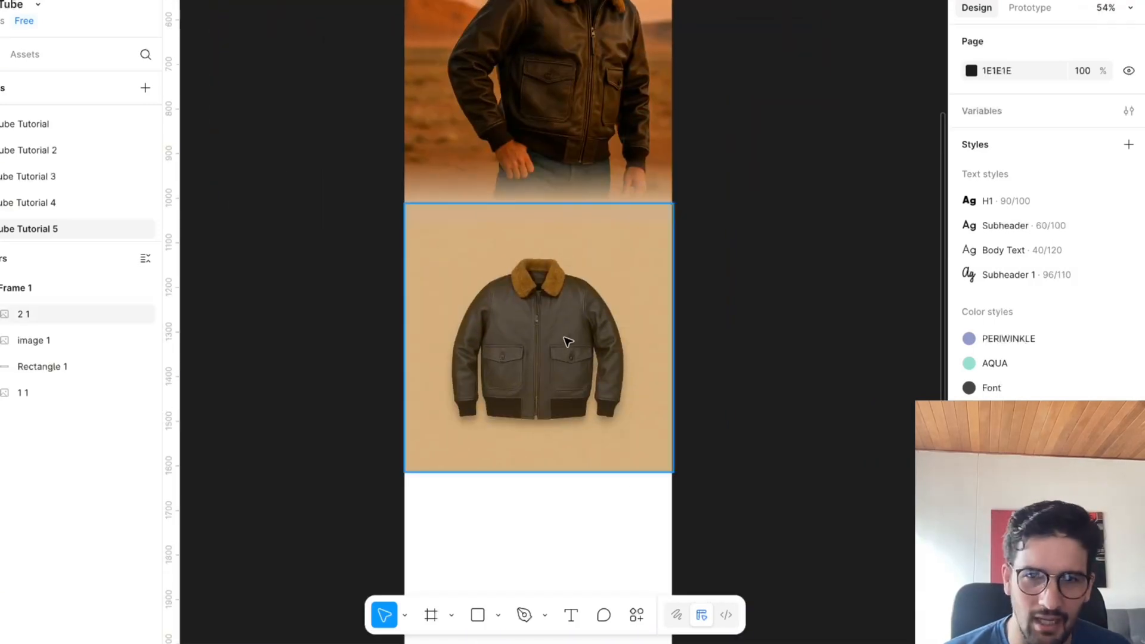
Draw a line about 111 px long across the product jacket's shoulder and set its rotation to 0°.
{"action": "scroll", "coordinate": [563, 339], "scroll_direction": "up", "scroll_amount": 2}
{"action": "scroll", "coordinate": [574, 338], "scroll_direction": "up", "scroll_amount": 2}
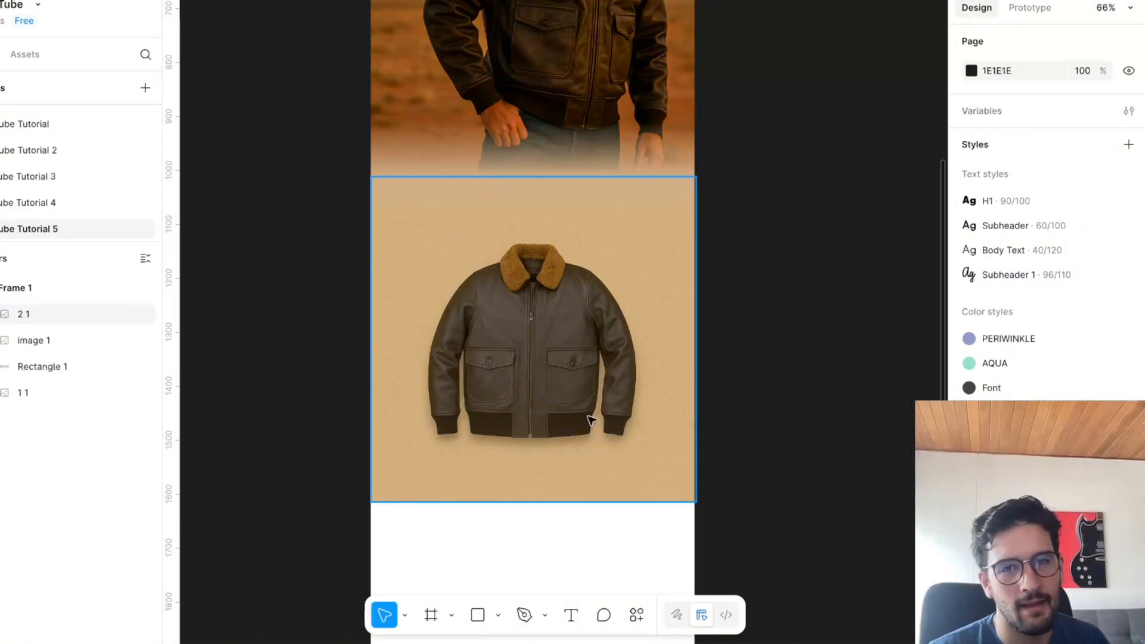
{"action": "left_click", "coordinate": [500, 614]}
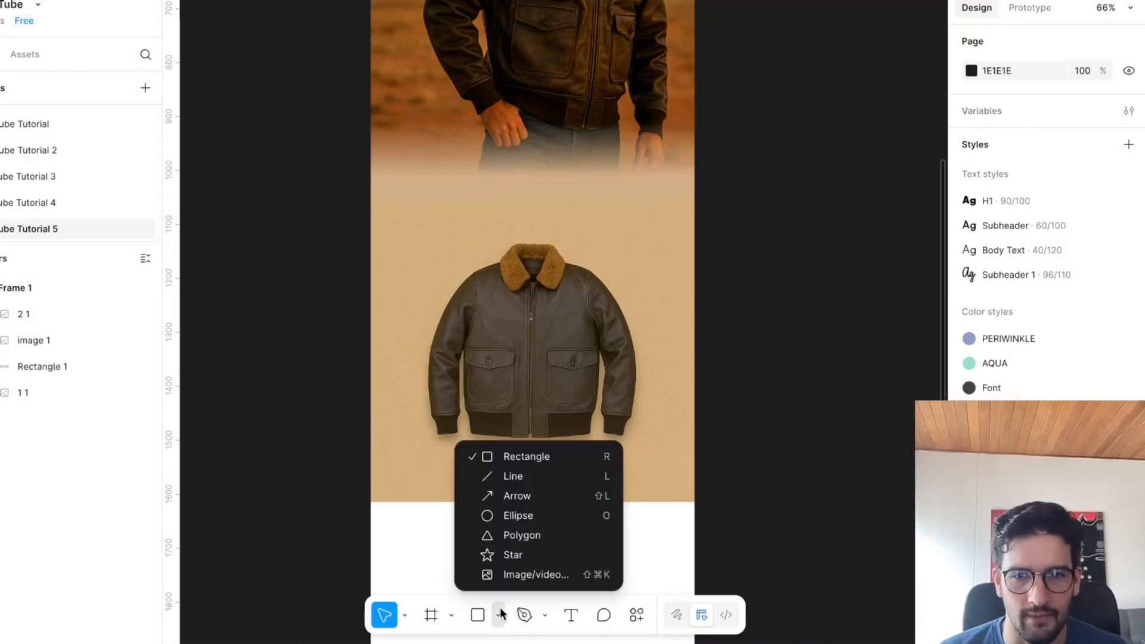
{"action": "left_click", "coordinate": [513, 475]}
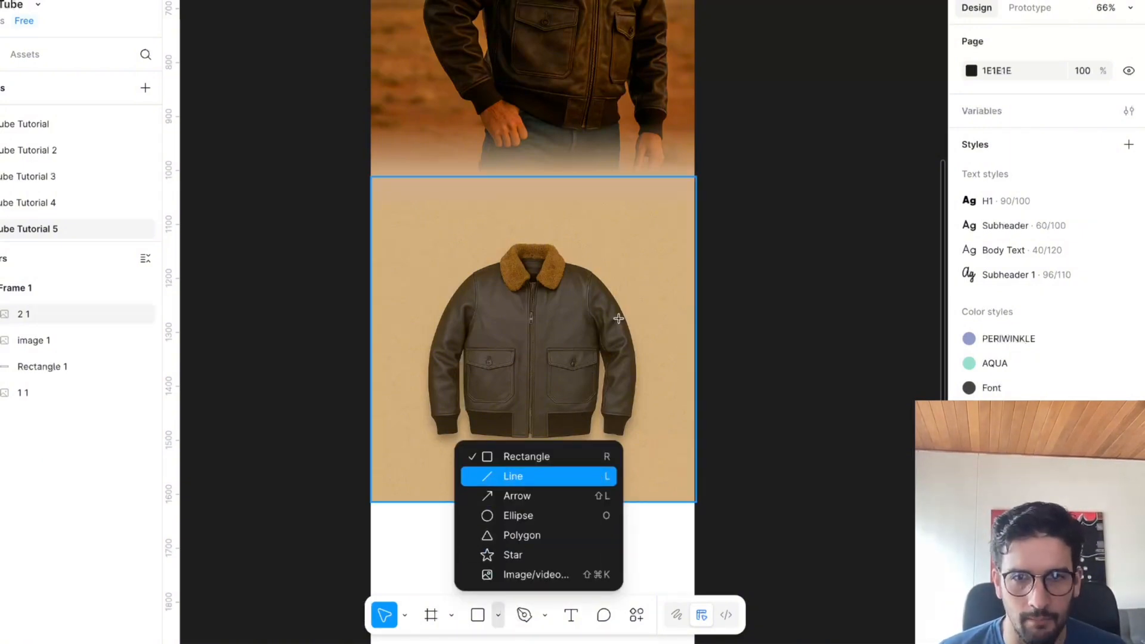
{"action": "left_click_drag", "start_coordinate": [581, 302], "coordinate": [635, 278]}
{"action": "scroll", "coordinate": [649, 301], "scroll_direction": "up", "scroll_amount": 5}
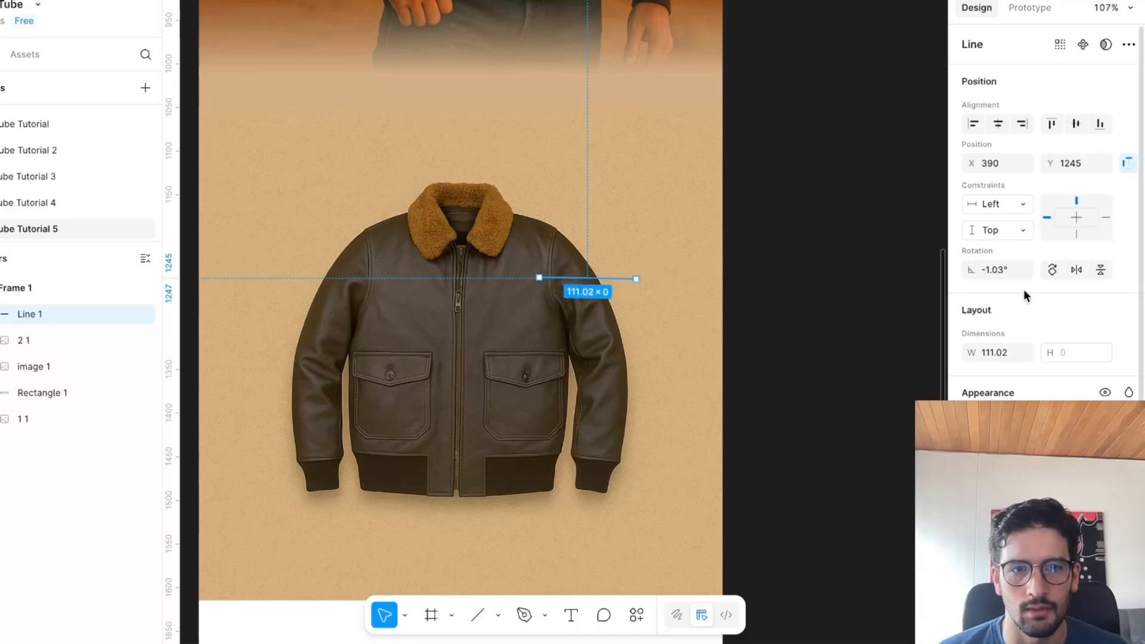
{"action": "type", "text": "0"}
{"action": "key", "text": "Return"}
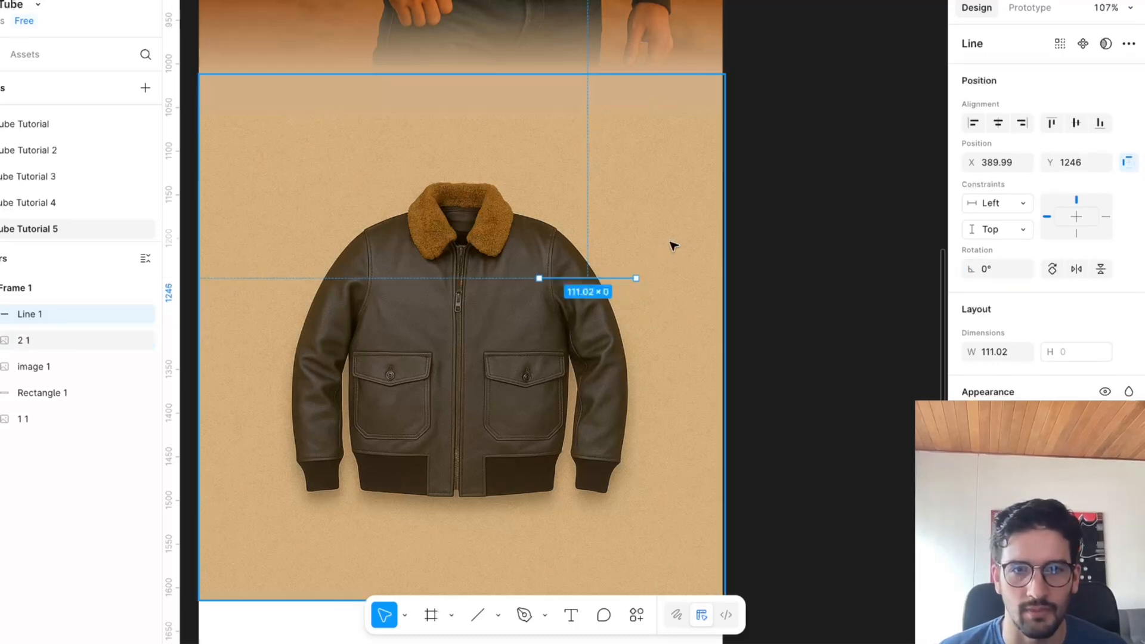
{"action": "scroll", "coordinate": [864, 413], "scroll_direction": "down", "scroll_amount": 1}
{"action": "scroll", "coordinate": [864, 413], "scroll_direction": "down", "scroll_amount": 1}
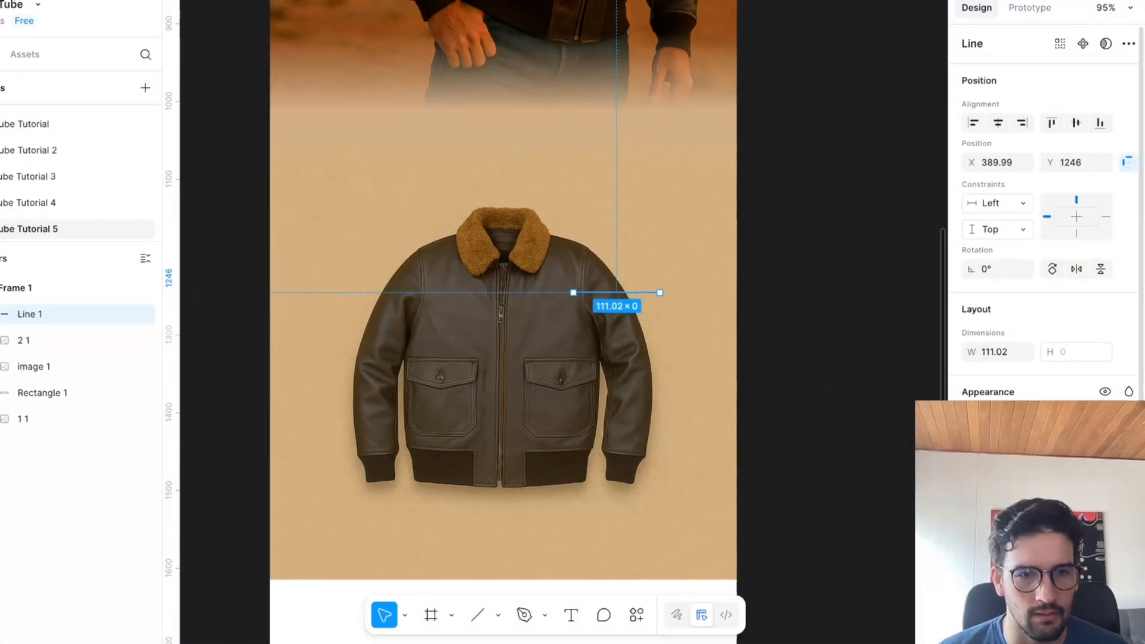
{"action": "left_click", "coordinate": [857, 371]}
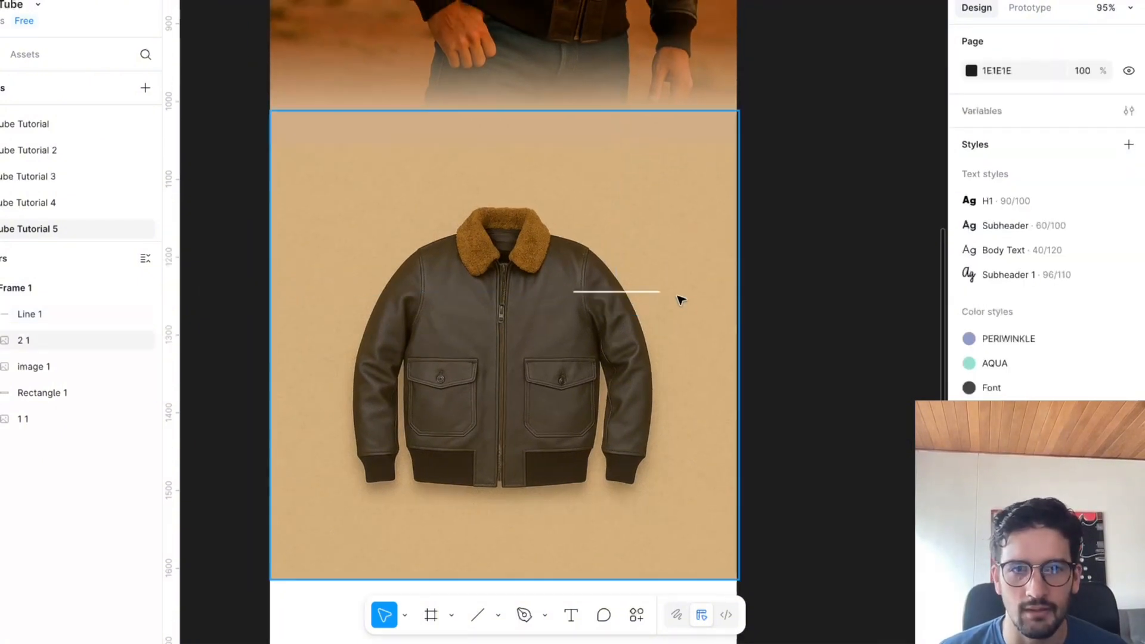
{"action": "left_click", "coordinate": [656, 292]}
{"action": "left_click_drag", "start_coordinate": [659, 292], "coordinate": [671, 248]}
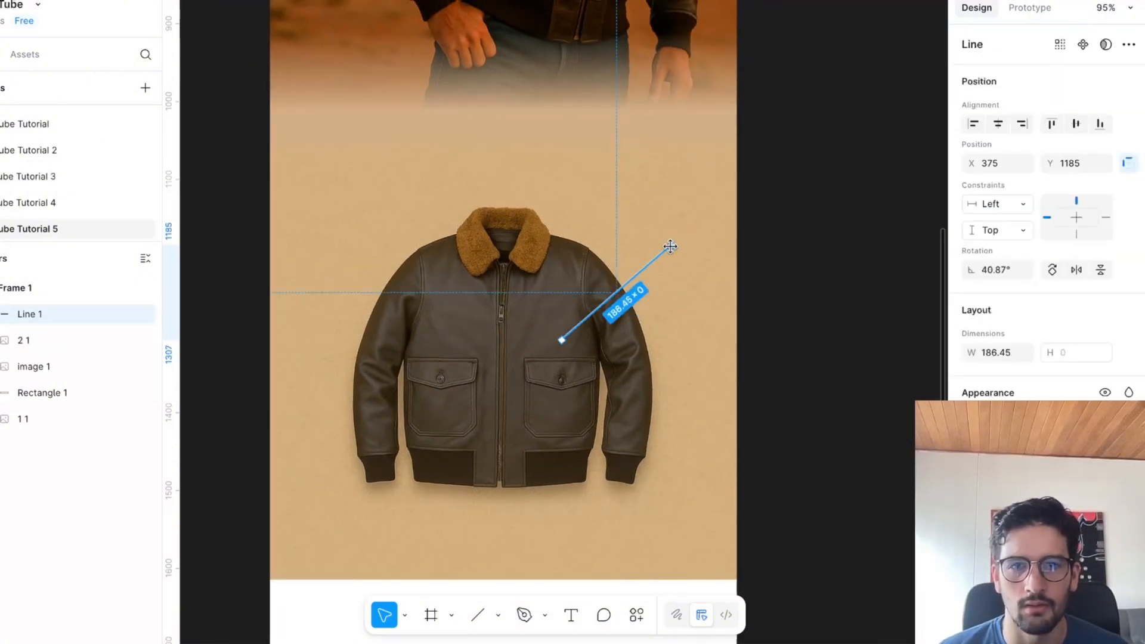
{"action": "key", "text": "ctrl+z"}
Duplicate the callout line and turn one copy into a 55 px vertical line rising from the horizontal line's outer end.
{"action": "key", "text": "ctrl+d"}
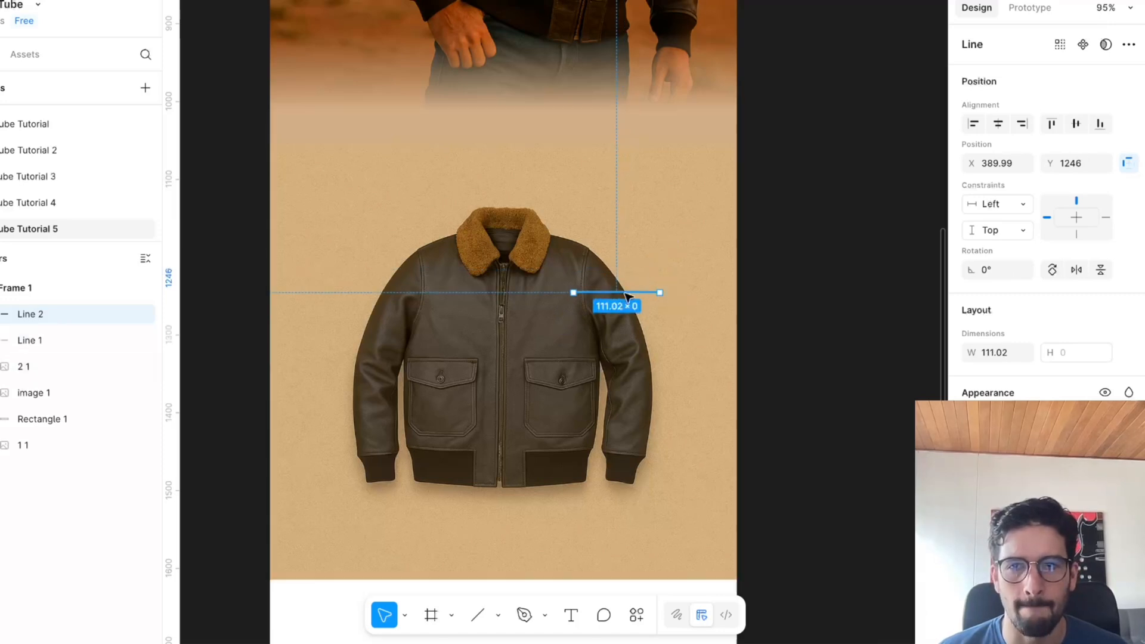
{"action": "key", "text": "Tab"}
{"action": "left_click_drag", "start_coordinate": [643, 294], "coordinate": [656, 250]}
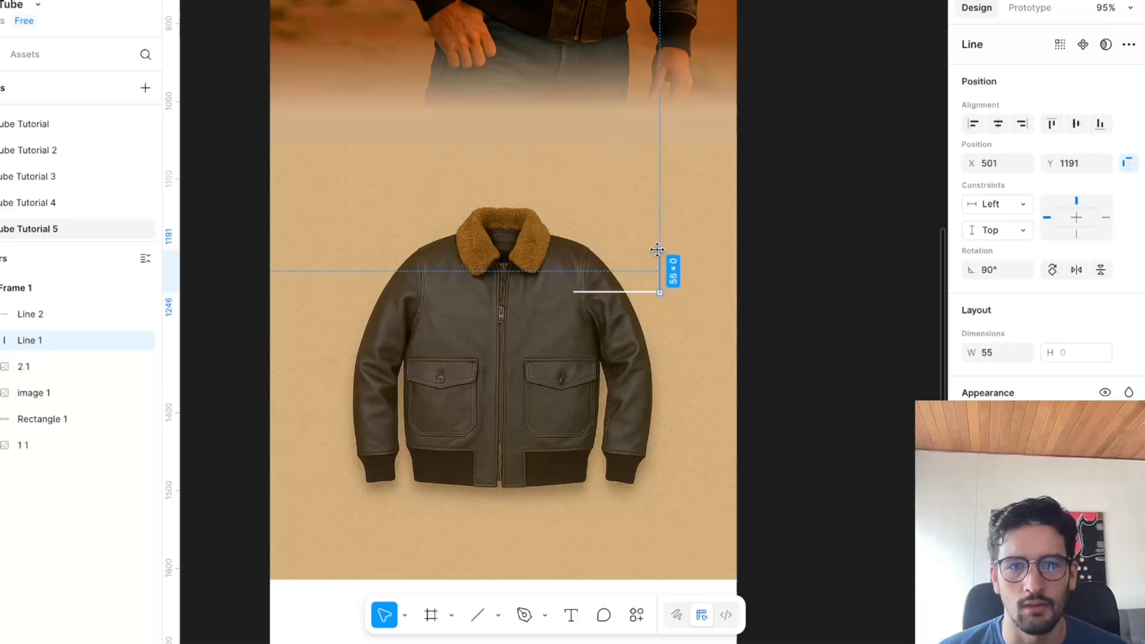
{"action": "left_click", "coordinate": [798, 230]}
{"action": "scroll", "coordinate": [808, 258], "scroll_direction": "up", "scroll_amount": 3}
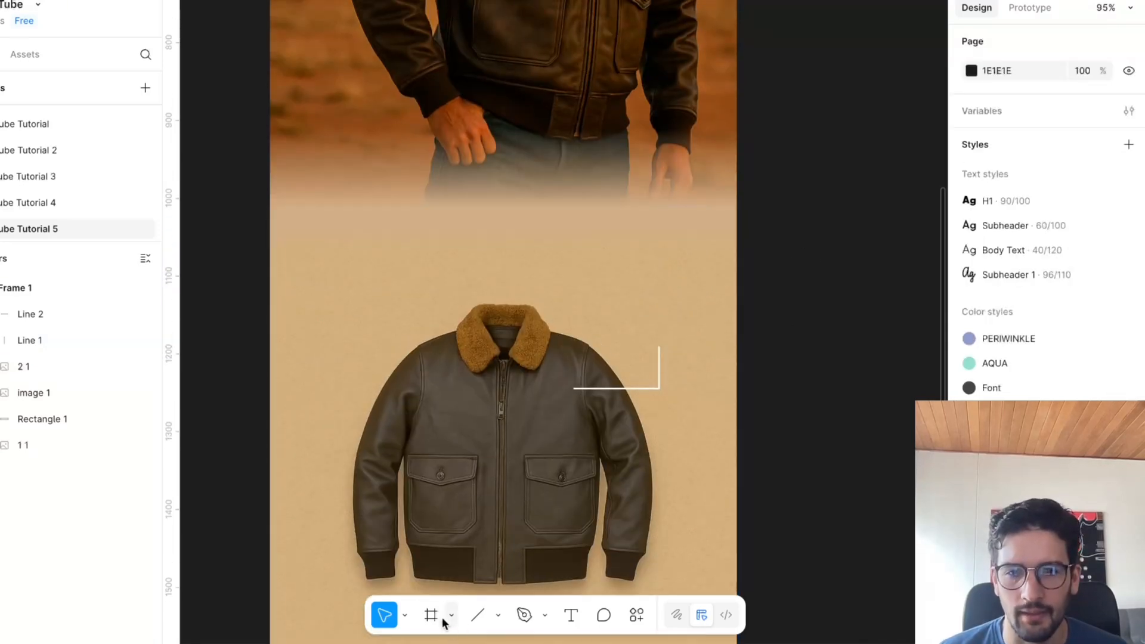
Add a text box about 117 × 55 px above the callout lines, containing "Fur collar + wind flap for warmth" copied from ChatGPT in Chrome.
{"action": "left_click", "coordinate": [570, 615]}
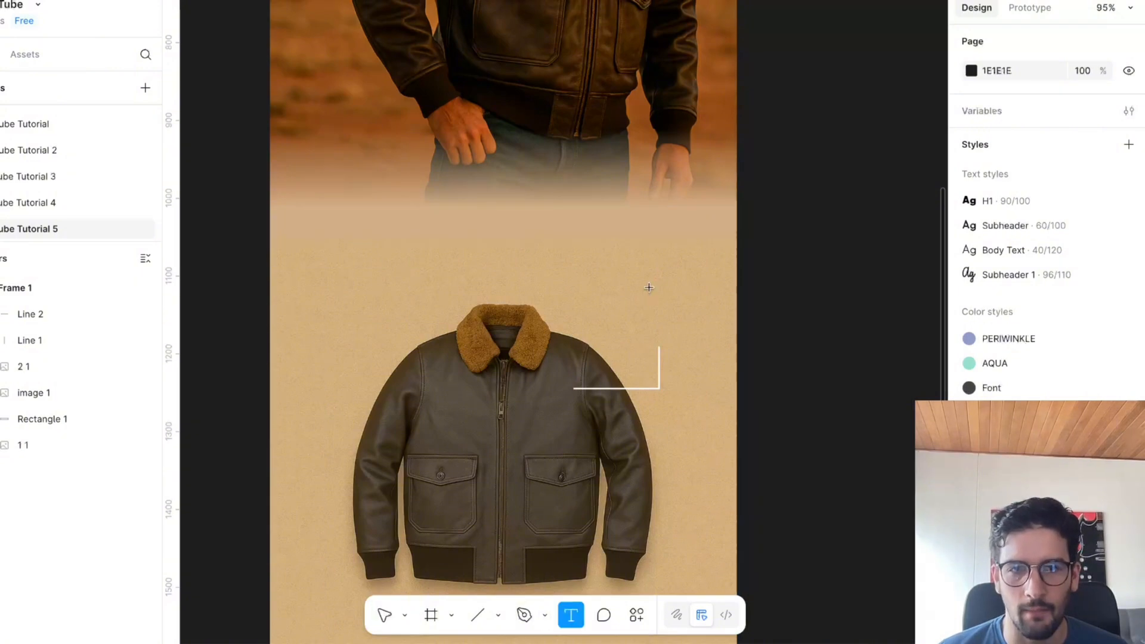
{"action": "left_click_drag", "start_coordinate": [693, 319], "coordinate": [601, 276]}
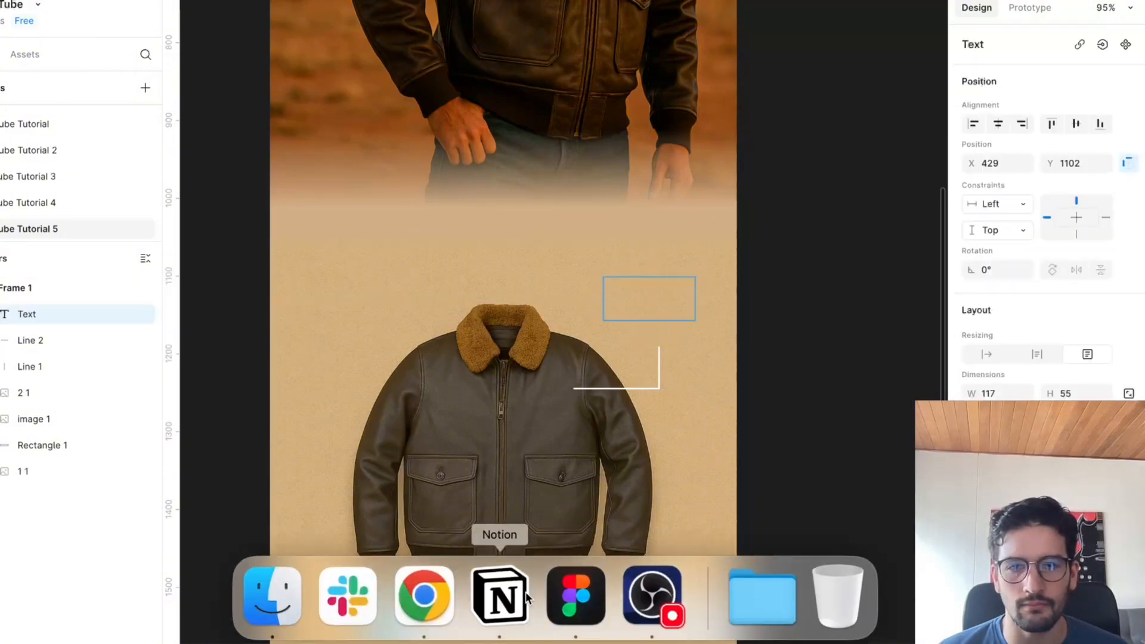
{"action": "left_click", "coordinate": [424, 595]}
{"action": "key", "text": "ctrl+Tab"}
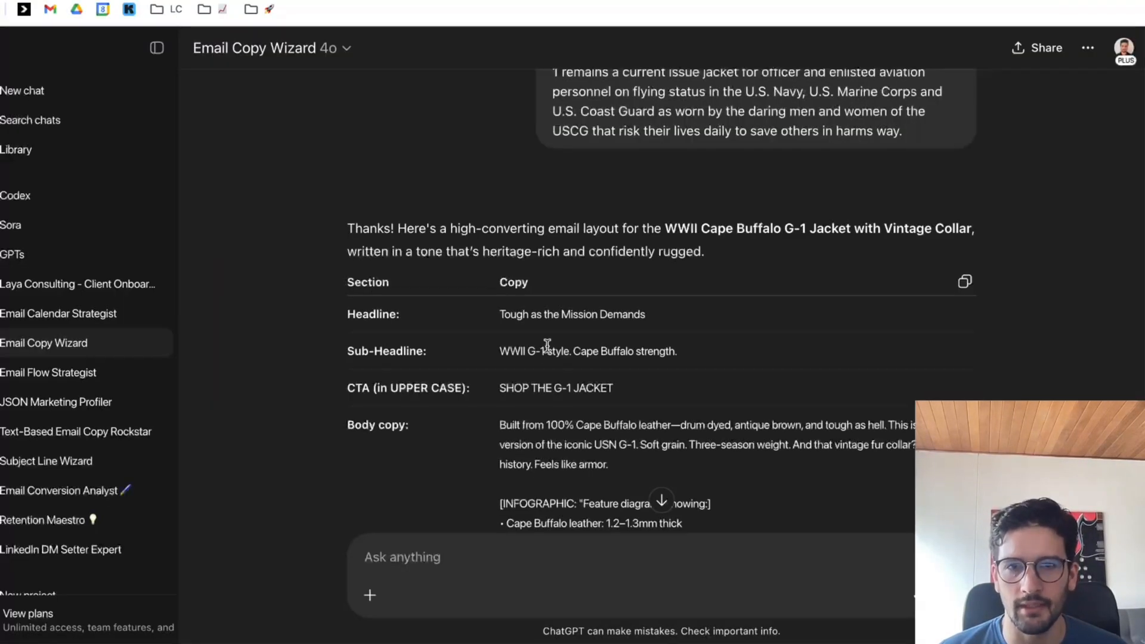
{"action": "scroll", "coordinate": [571, 375], "scroll_direction": "down", "scroll_amount": 2}
{"action": "left_click_drag", "start_coordinate": [506, 399], "coordinate": [652, 398]}
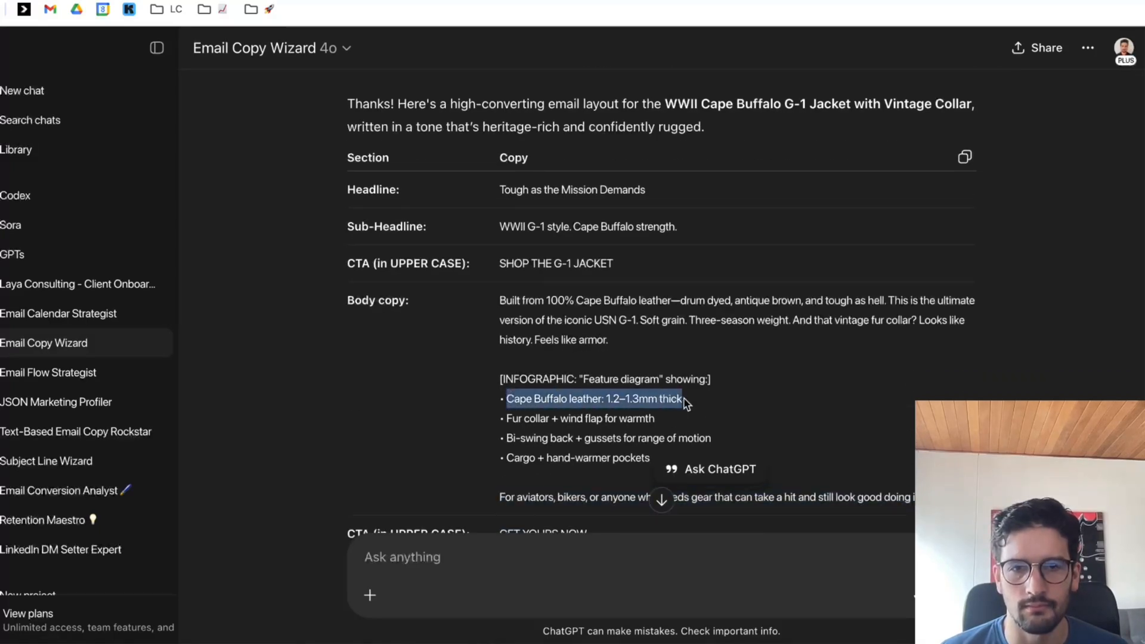
{"action": "left_click", "coordinate": [503, 596]}
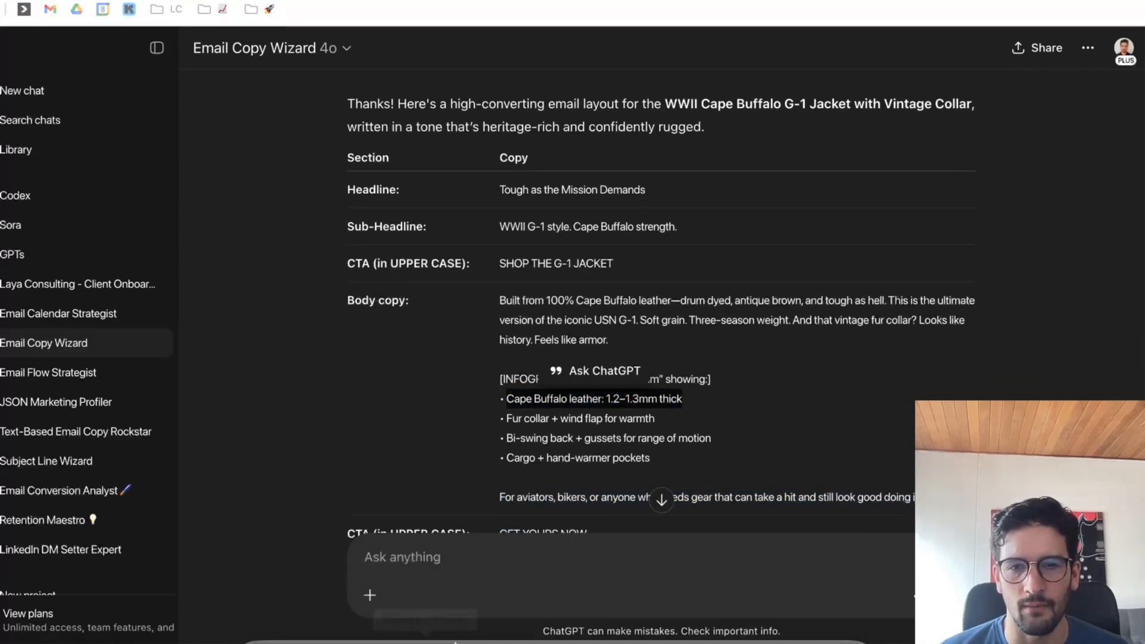
{"action": "left_click", "coordinate": [425, 595]}
{"action": "left_click_drag", "start_coordinate": [507, 418], "coordinate": [662, 422]}
{"action": "key", "text": "ctrl+c"}
{"action": "left_click", "coordinate": [576, 596]}
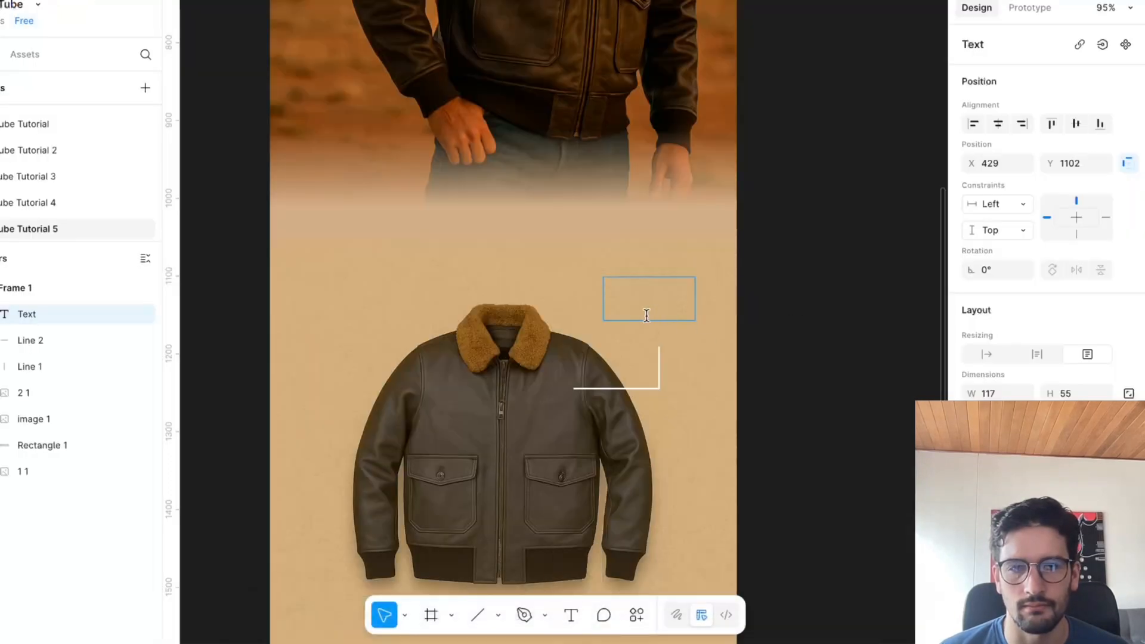
{"action": "key", "text": "ctrl+v"}
Format the callout text in bold Montserrat and enlarge its font size.
{"action": "key", "text": "ctrl+a"}
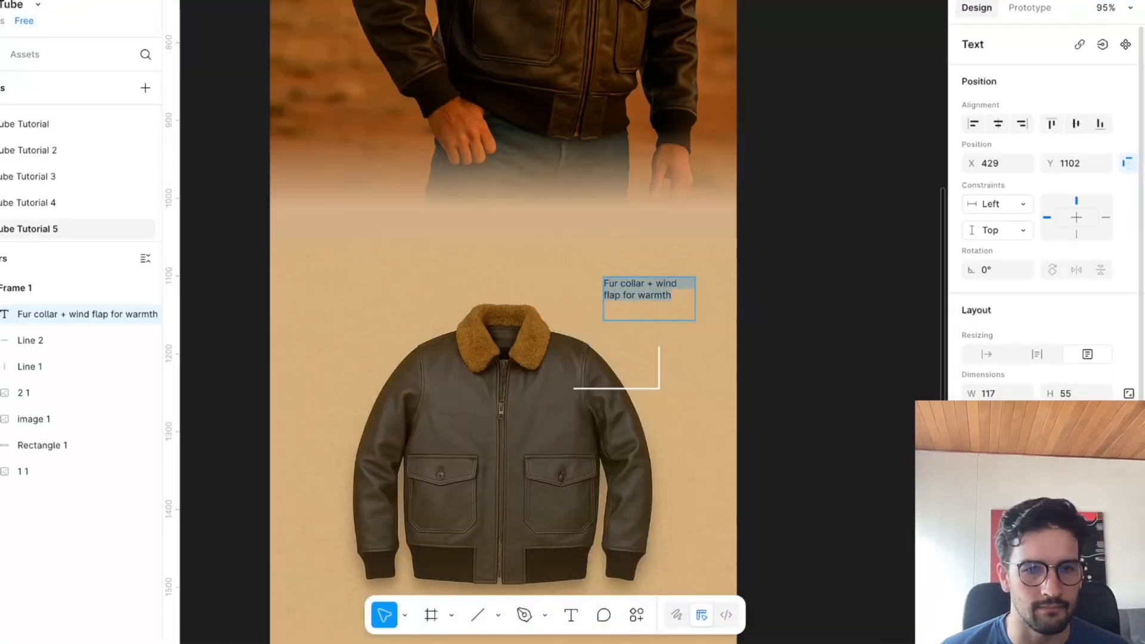
{"action": "left_click", "coordinate": [1035, 544]}
{"action": "type", "text": "montse"}
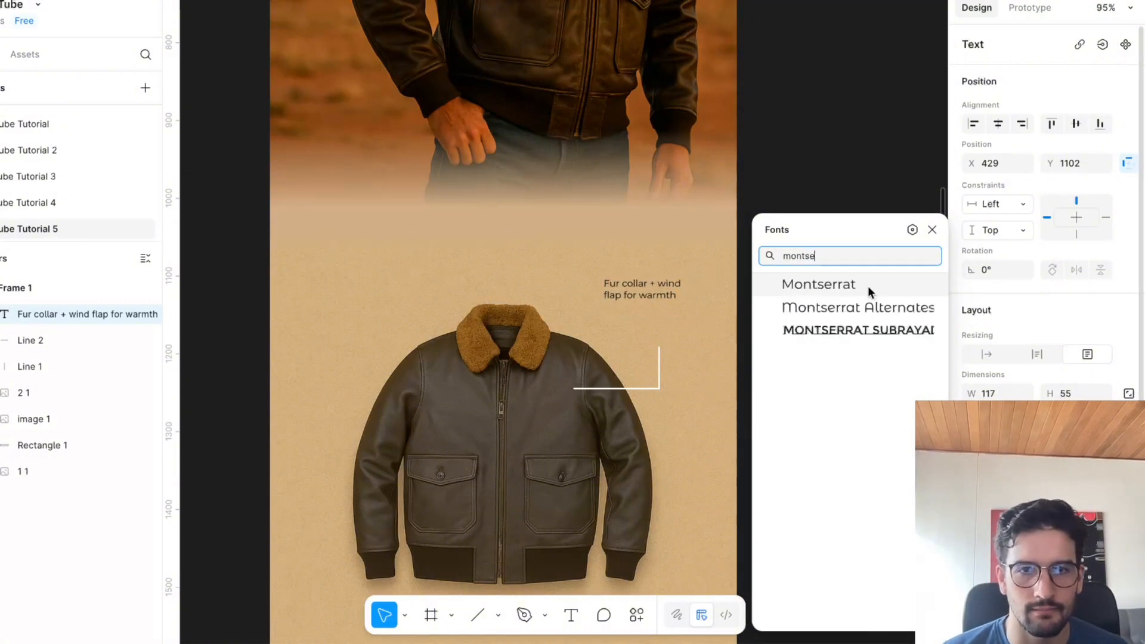
{"action": "left_click", "coordinate": [860, 284]}
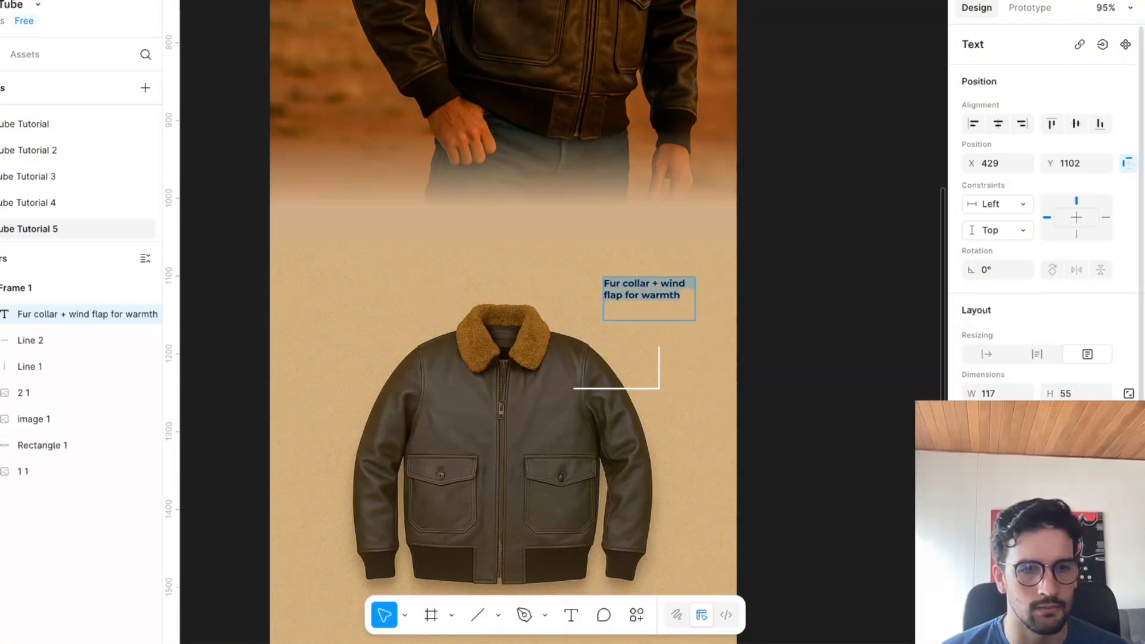
{"action": "type", "text": "30"}
{"action": "key", "text": "Return"}
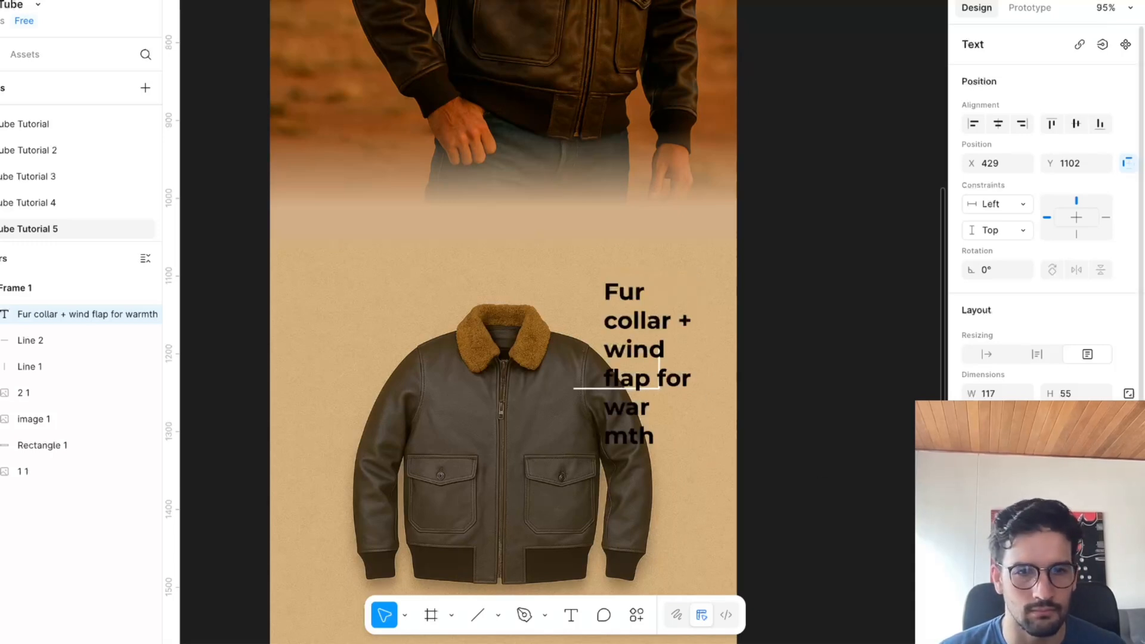
{"action": "key", "text": "Escape"}
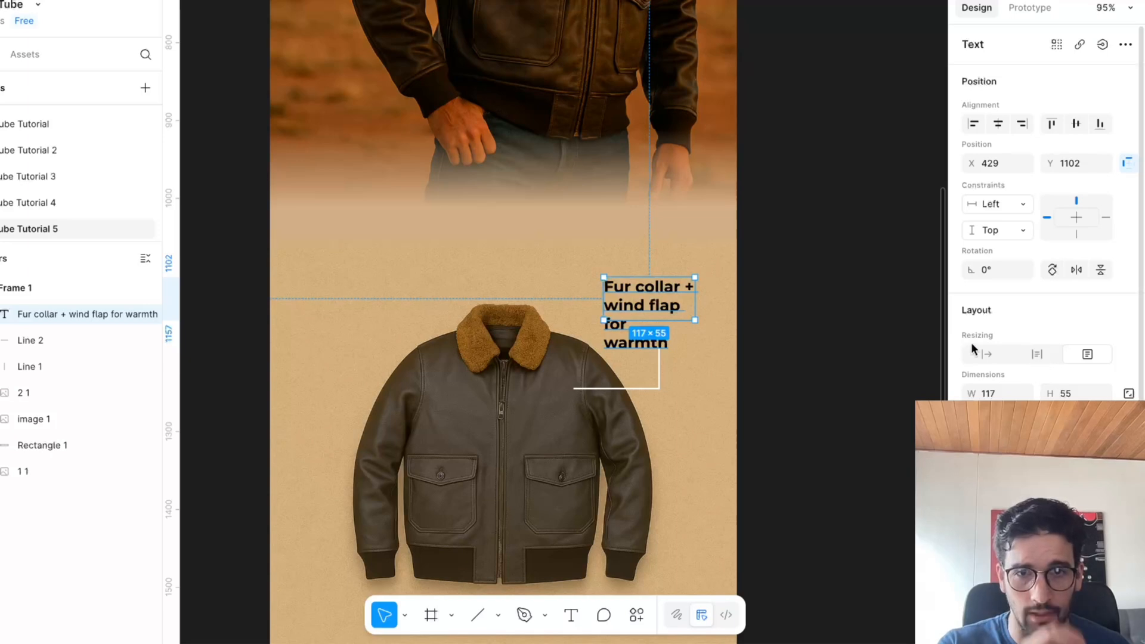
Give the callout text auto height and centred alignment, and position it over the vertical callout line.
{"action": "left_click", "coordinate": [1037, 354]}
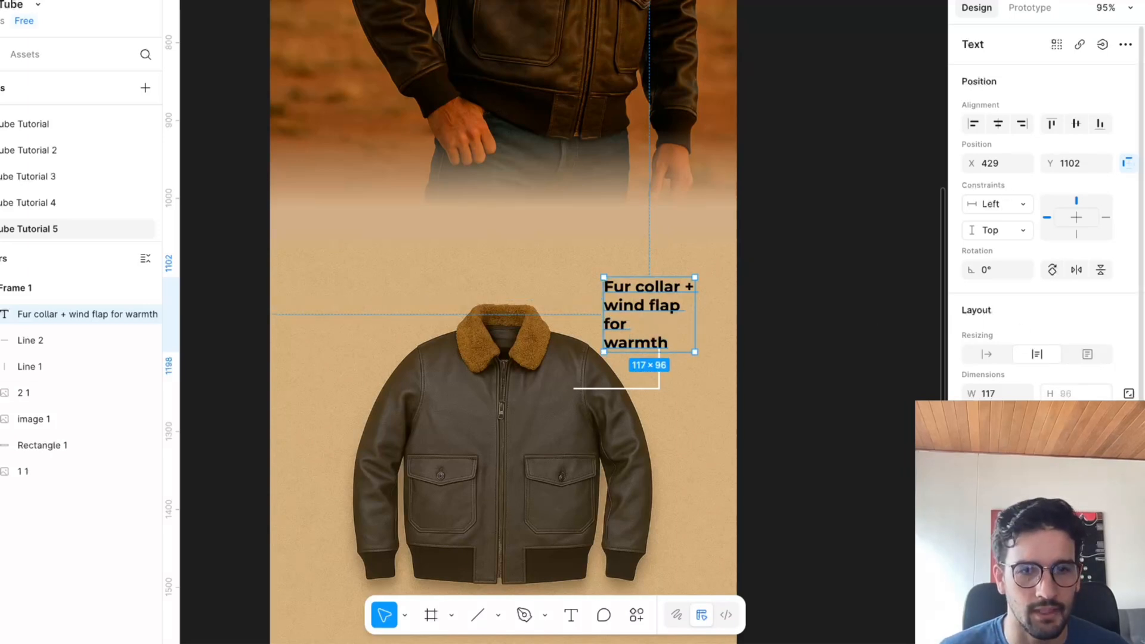
{"action": "scroll", "coordinate": [1036, 453], "scroll_direction": "down", "scroll_amount": 3}
{"action": "left_click", "coordinate": [997, 504]}
{"action": "left_click_drag", "start_coordinate": [660, 296], "coordinate": [672, 285]}
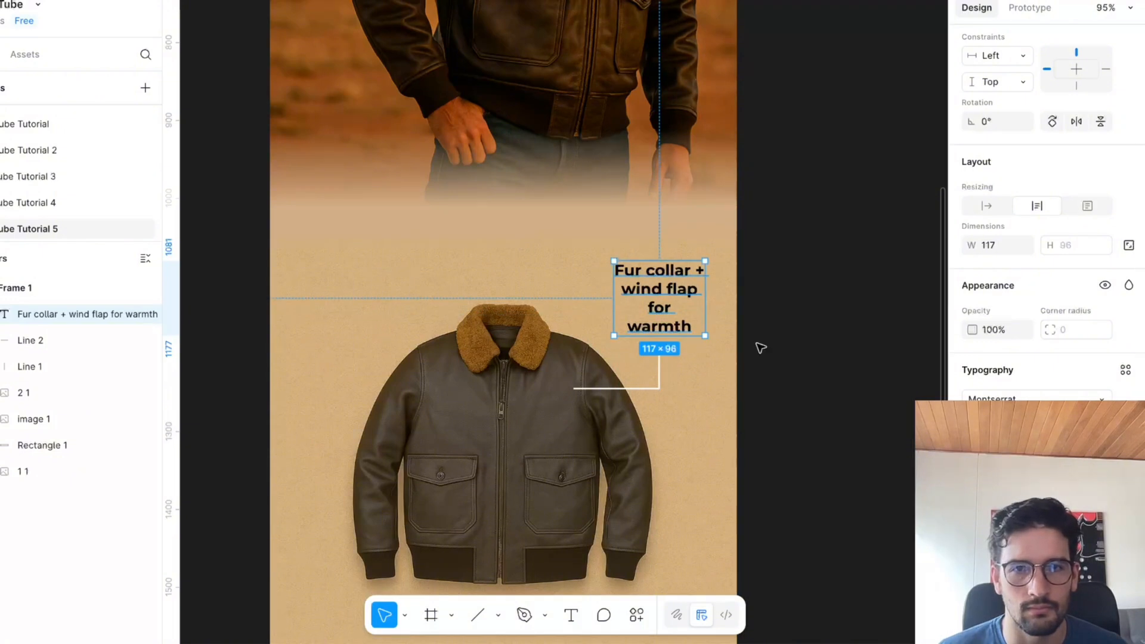
Recolour the callout text to FFFFFF and widen its box to about 138 px, centred just above the vertical line.
{"action": "key", "text": "ctrl+b"}
{"action": "key", "text": "ctrl+b"}
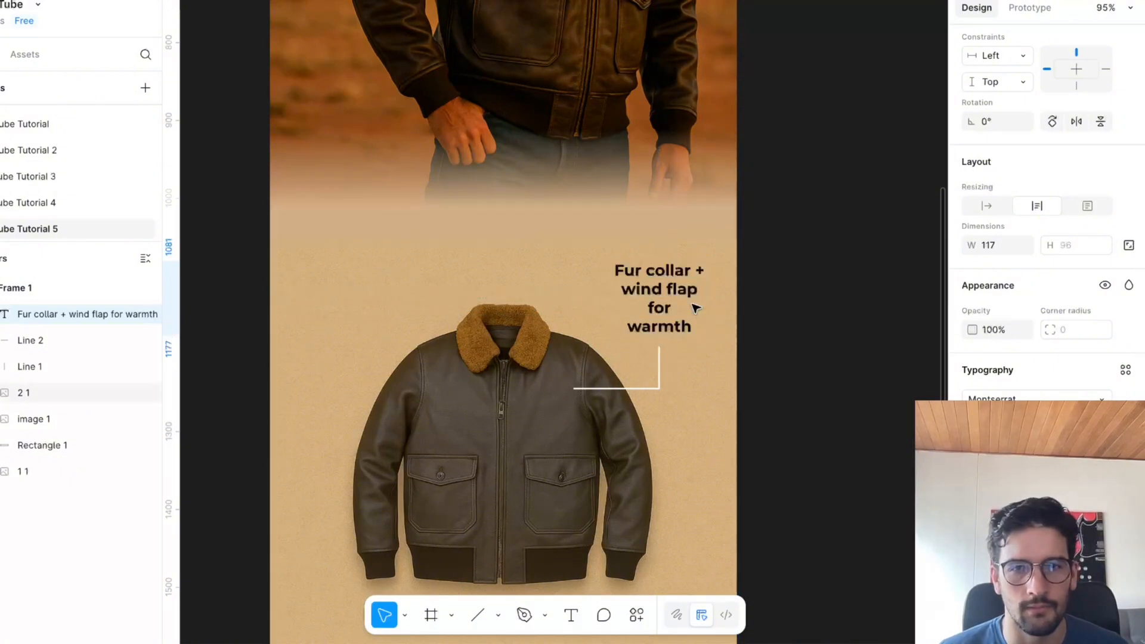
{"action": "left_click_drag", "start_coordinate": [696, 308], "coordinate": [696, 308]}
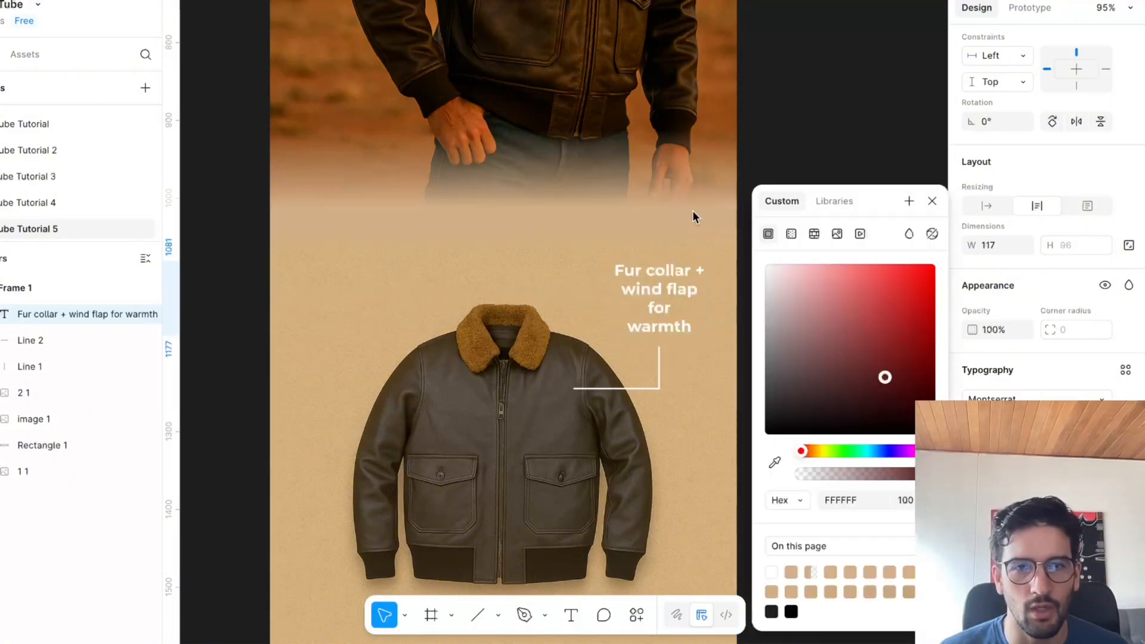
{"action": "left_click_drag", "start_coordinate": [711, 296], "coordinate": [670, 320]}
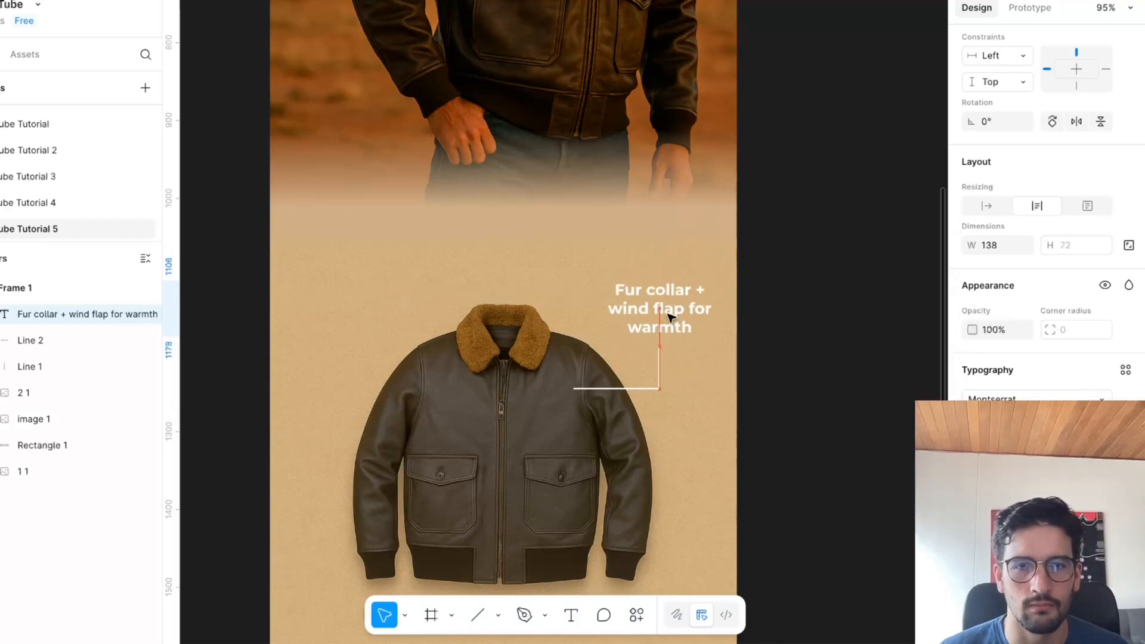
{"action": "left_click", "coordinate": [825, 296]}
{"action": "scroll", "coordinate": [823, 297], "scroll_direction": "down", "scroll_amount": 3}
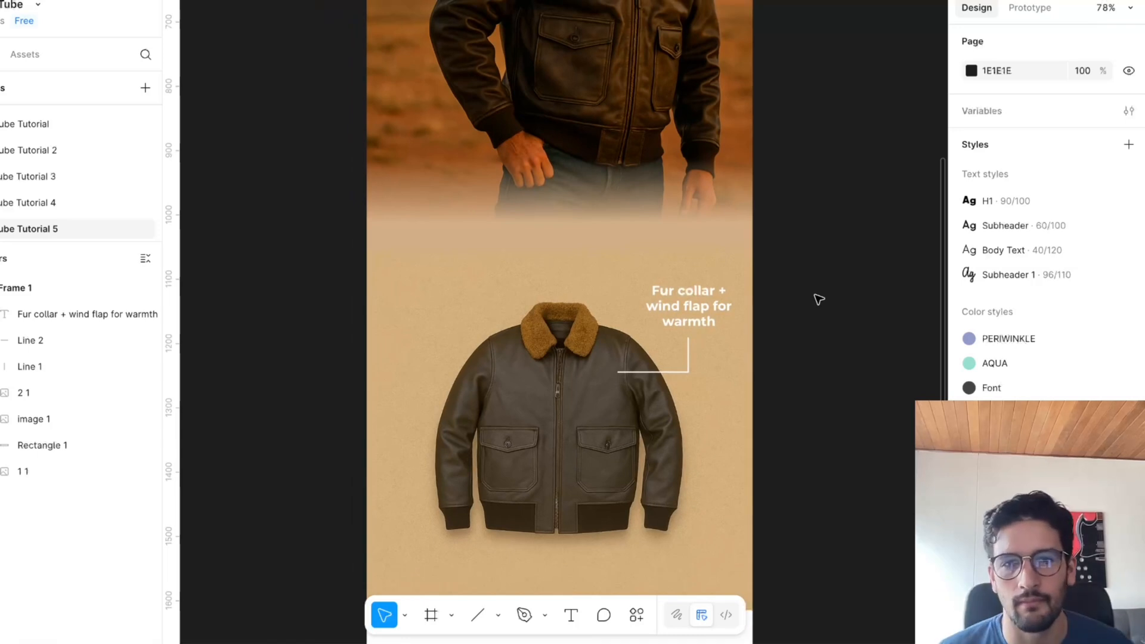
Move both callout lines and their text upward and inward so the callout points at the jacket's fur collar.
{"action": "left_click", "coordinate": [660, 371]}
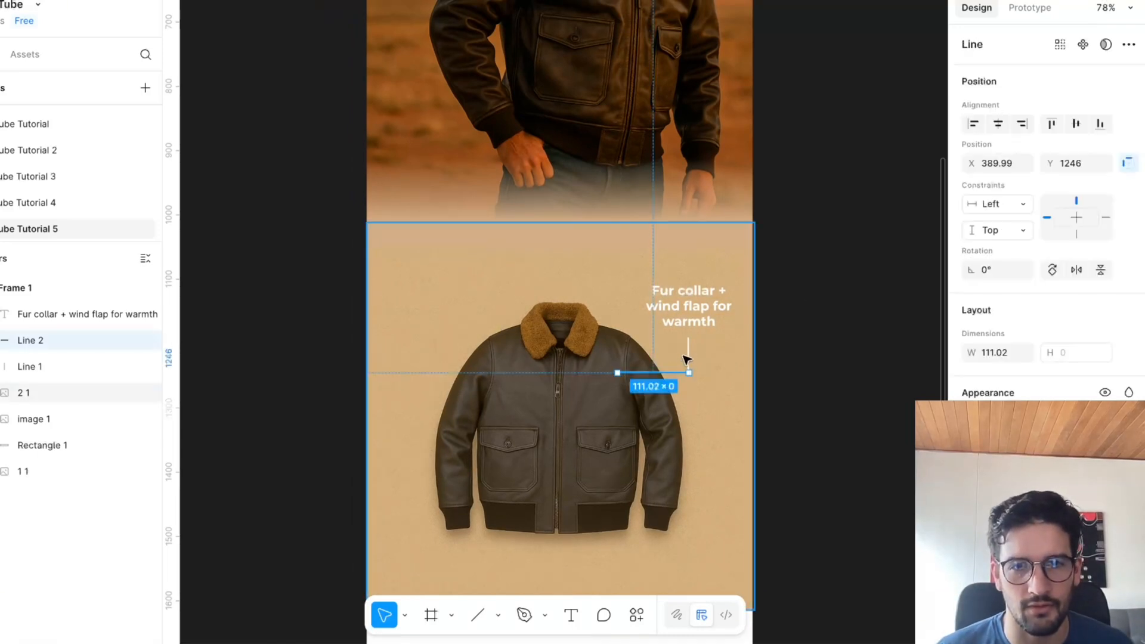
{"action": "left_click", "coordinate": [689, 357], "text": "shift"}
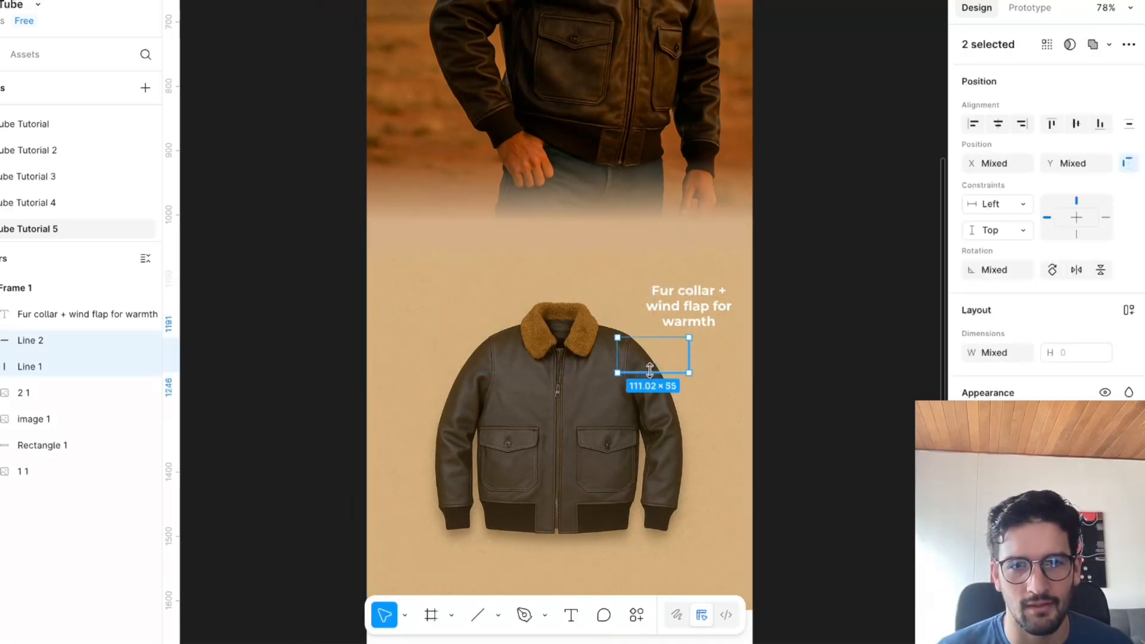
{"action": "left_click_drag", "start_coordinate": [668, 358], "coordinate": [652, 257]}
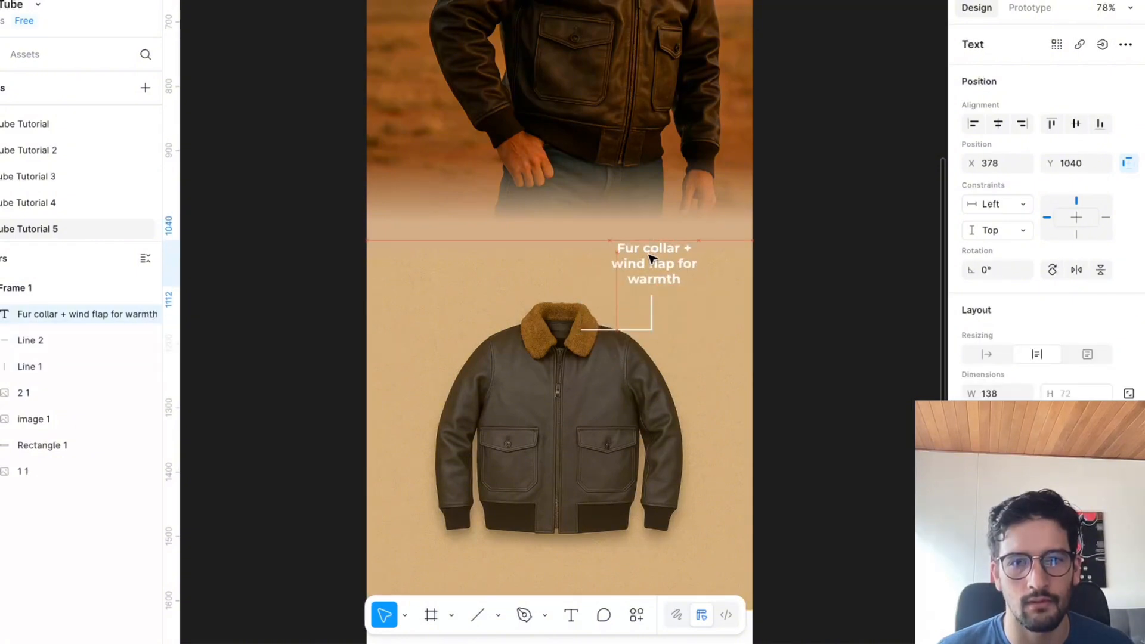
{"action": "left_click", "coordinate": [784, 349]}
{"action": "scroll", "coordinate": [784, 350], "scroll_direction": "right", "scroll_amount": 1}
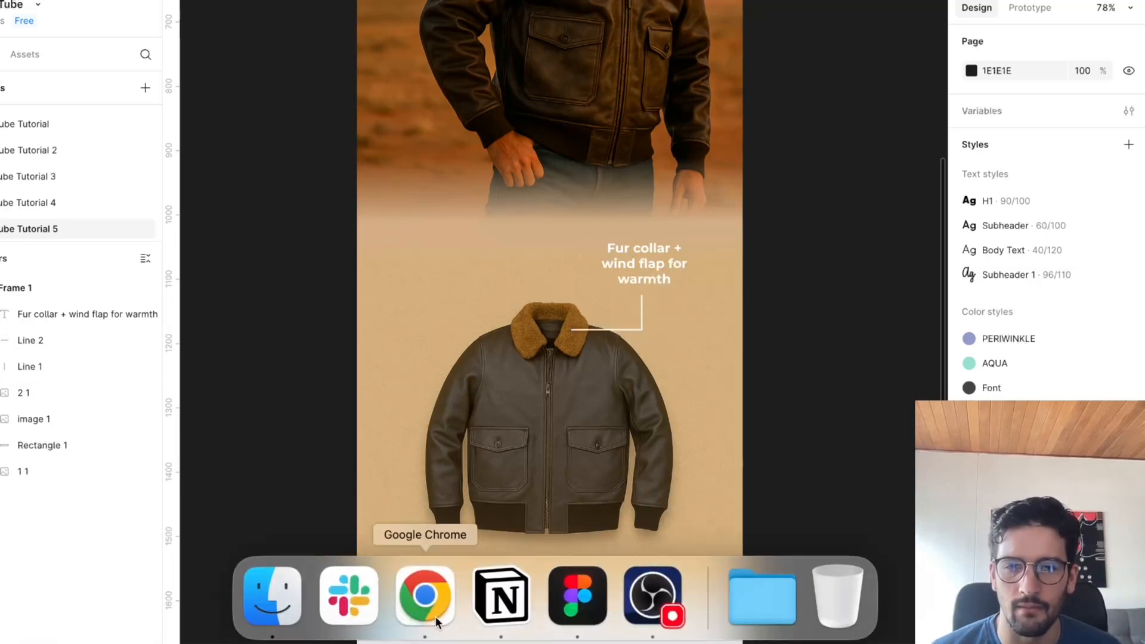
Check the feature list in Chrome, and in Figma duplicate both callout lines to form a corner at the jacket's opposite shoulder.
{"action": "left_click", "coordinate": [435, 616]}
{"action": "left_click", "coordinate": [494, 404]}
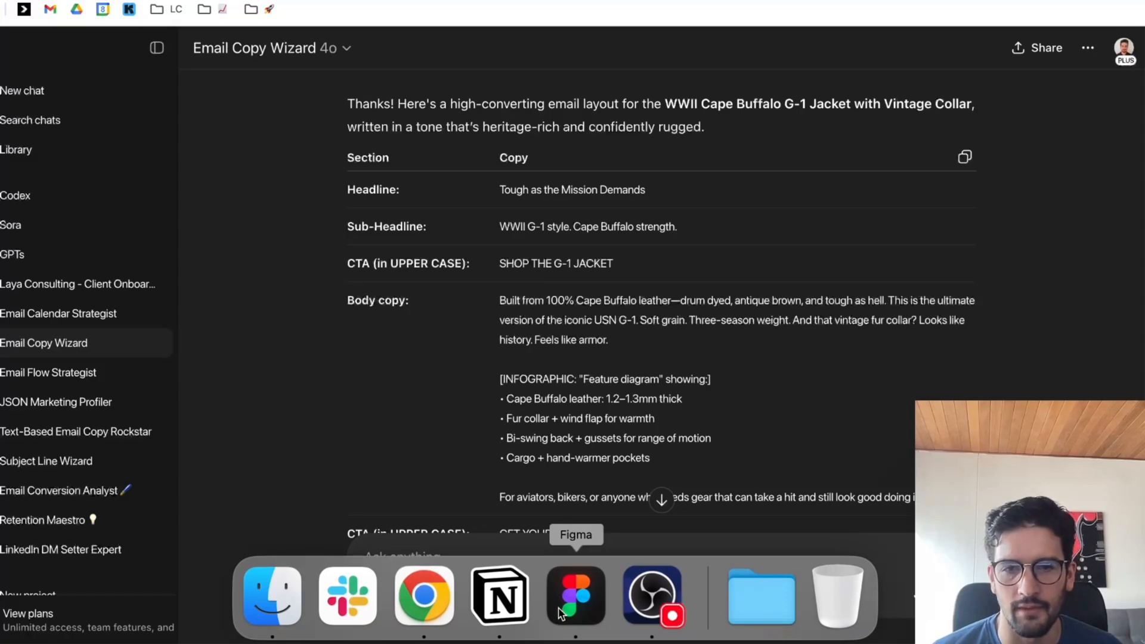
{"action": "left_click", "coordinate": [560, 614]}
{"action": "left_click", "coordinate": [613, 326]}
{"action": "left_click_drag", "start_coordinate": [613, 326], "coordinate": [471, 366]}
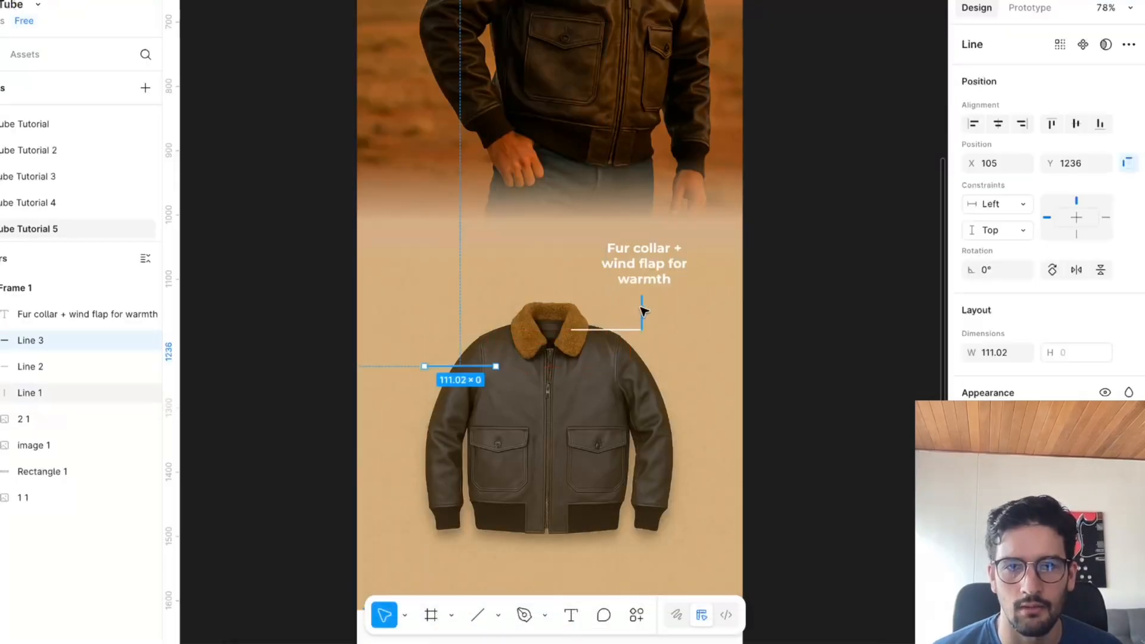
{"action": "left_click_drag", "start_coordinate": [643, 310], "coordinate": [425, 346]}
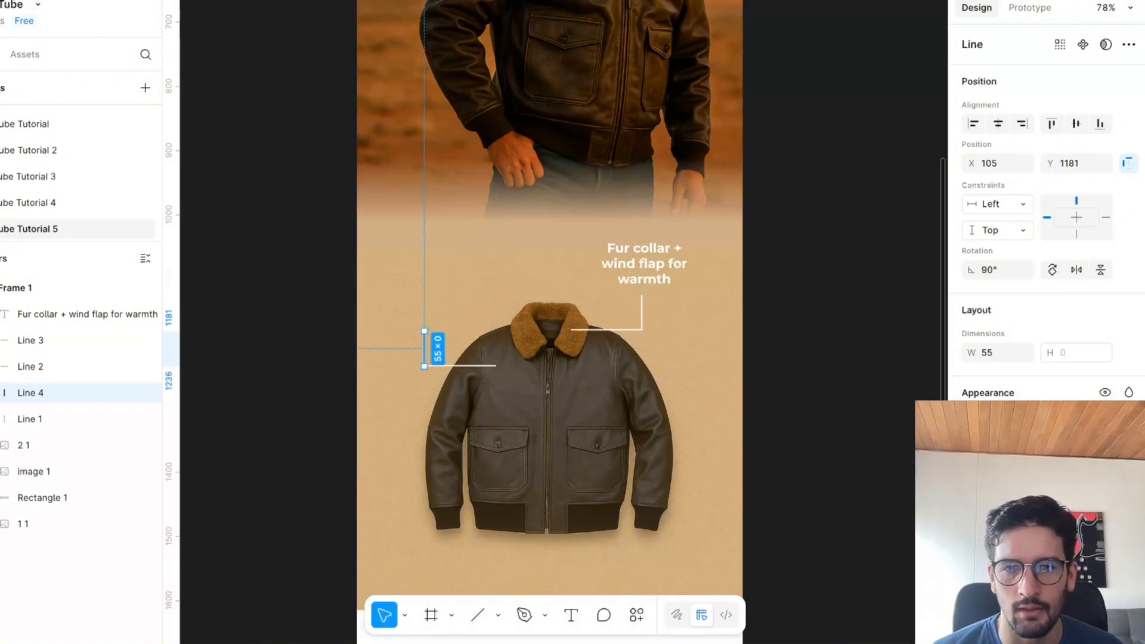
From the feature list in Chrome, copy "Cape Buffalo leather: 1.2–1.3mm thick" into the shoulder callout, copy "Bi-swing back + gussets for range of motion", and return to Figma.
{"action": "left_click", "coordinate": [421, 593]}
{"action": "left_click_drag", "start_coordinate": [507, 398], "coordinate": [682, 398]}
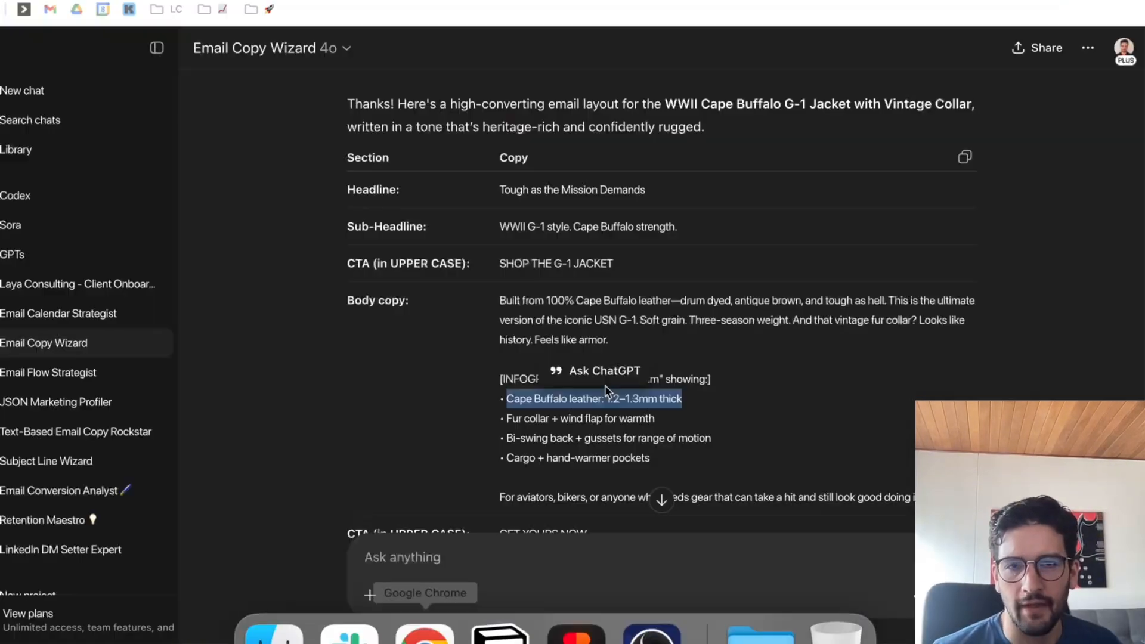
{"action": "left_click_drag", "start_coordinate": [506, 438], "coordinate": [750, 447]}
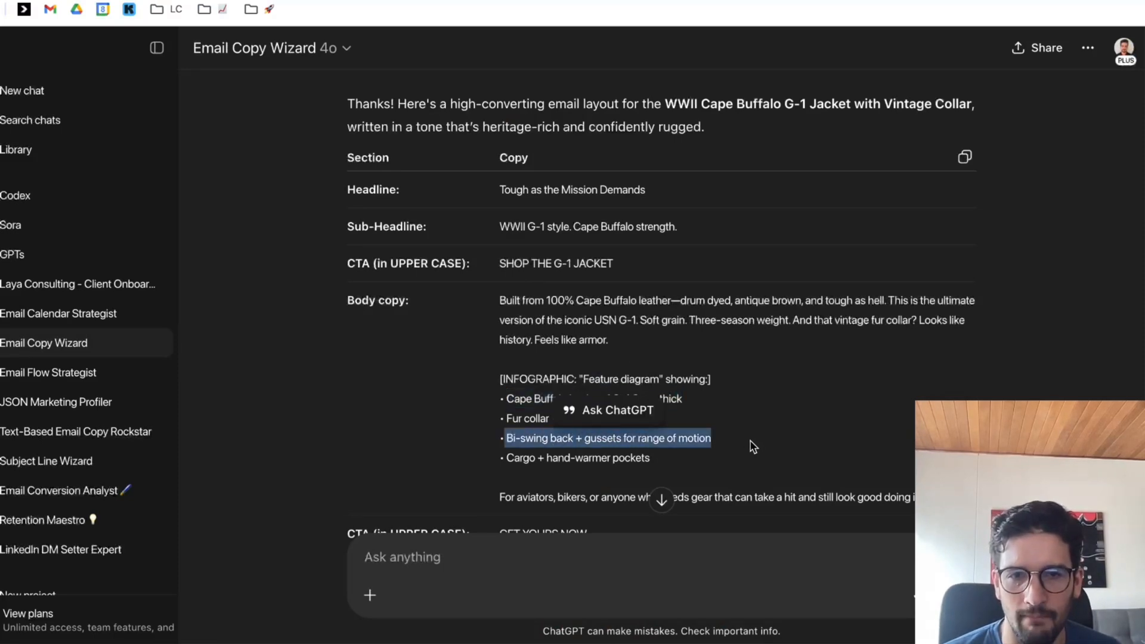
{"action": "mouse_move", "coordinate": [650, 623]}
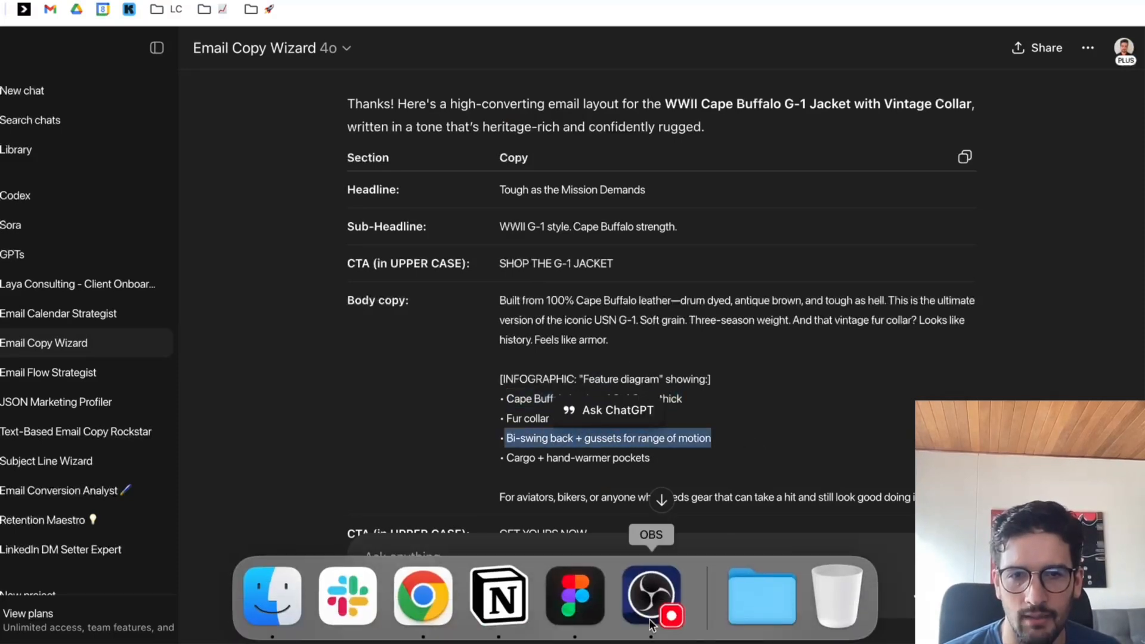
{"action": "left_click", "coordinate": [576, 614]}
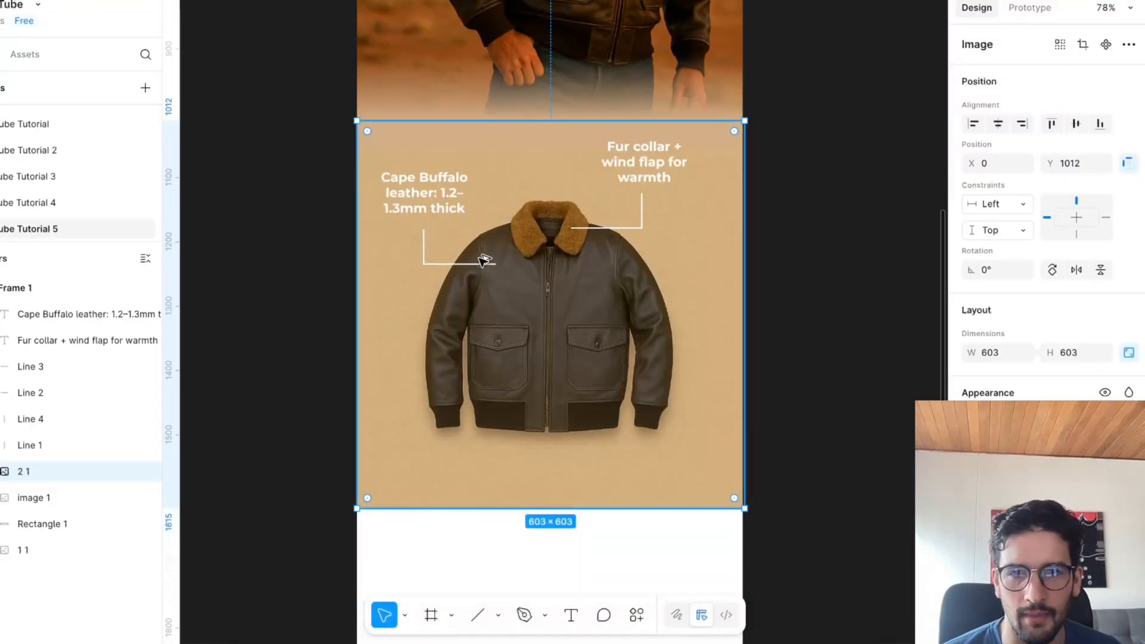
{"action": "left_click_drag", "start_coordinate": [454, 262], "coordinate": [598, 294]}
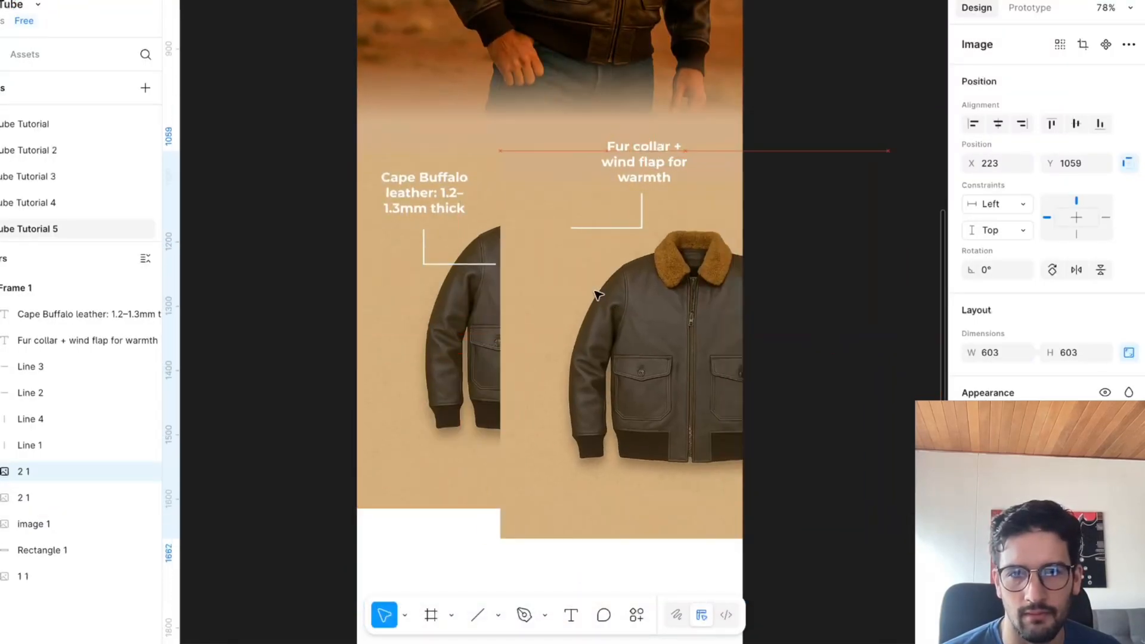
{"action": "key", "text": "super+z"}
{"action": "key", "text": "Escape"}
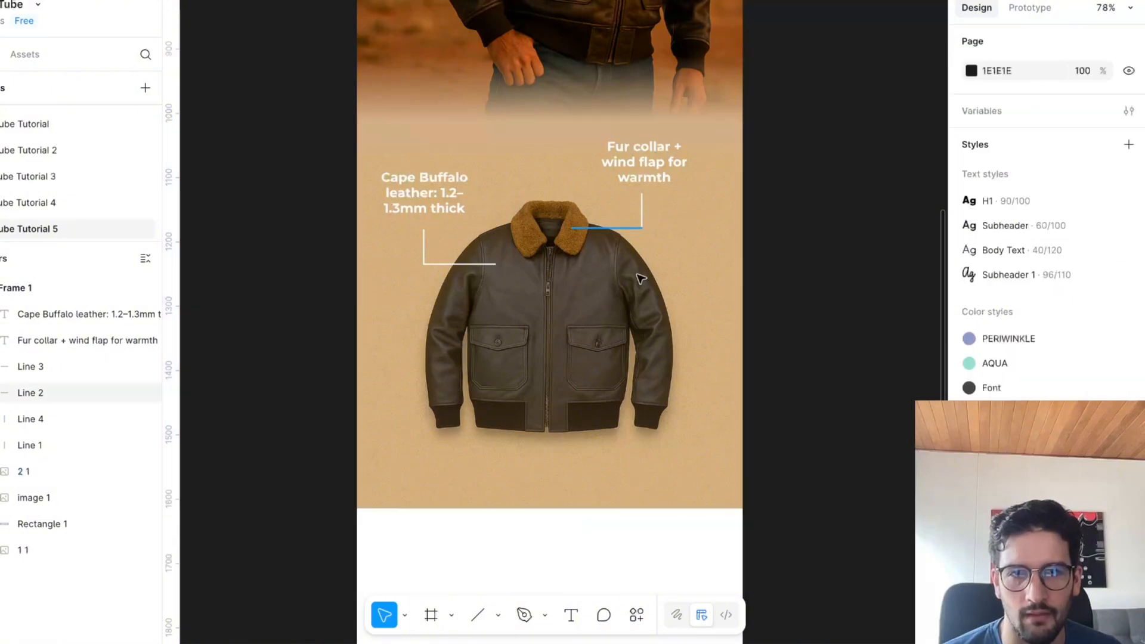
Duplicate the fur collar callout's lines and text to the chest pocket below it, labelled "Bi-swing back + gussets for range of motion".
{"action": "left_click_drag", "start_coordinate": [614, 229], "coordinate": [677, 342]}
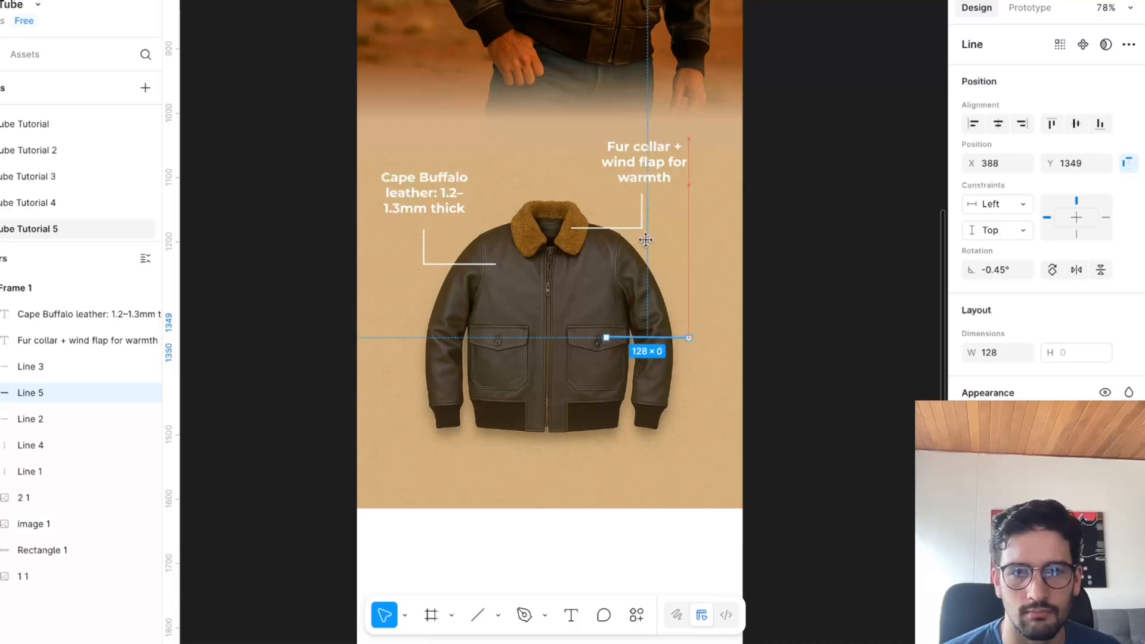
{"action": "left_click_drag", "start_coordinate": [642, 209], "coordinate": [690, 318]}
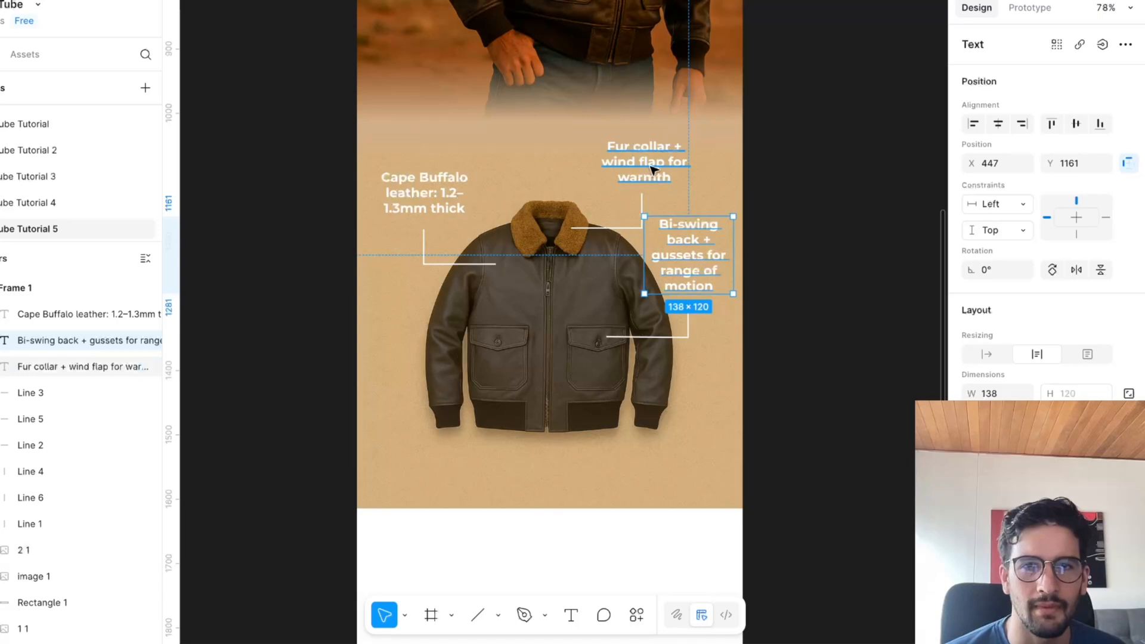
{"action": "left_click", "coordinate": [654, 170]}
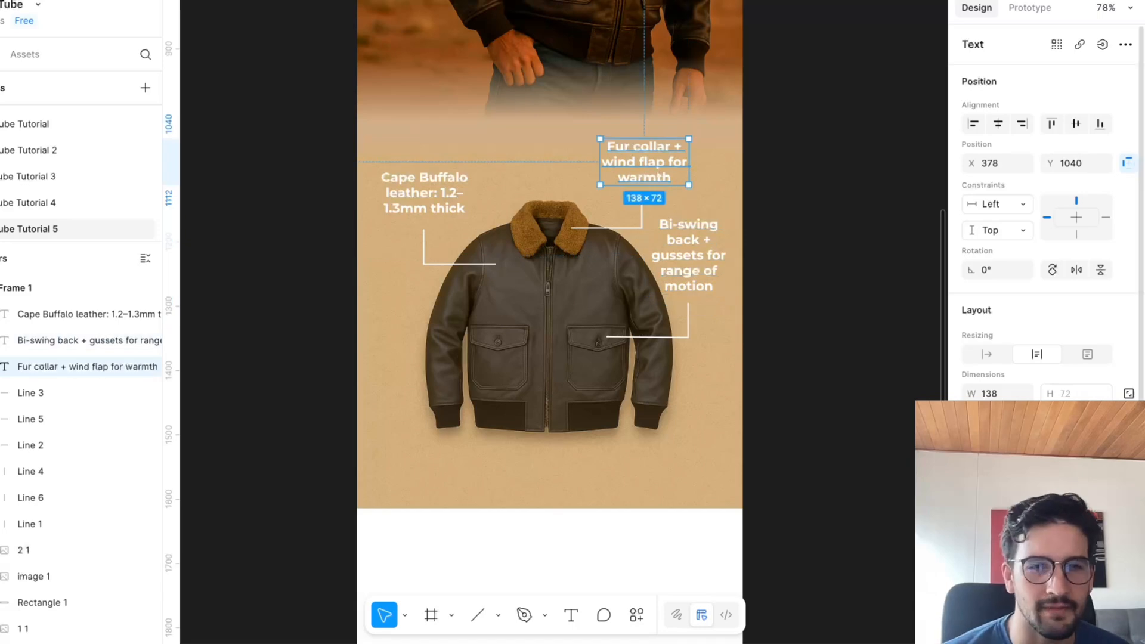
Reduce the Cape Buffalo and Bi-swing callout text size to match the fur collar text, and hang the Bi-swing text and vertical line below the pocket line.
{"action": "left_click", "coordinate": [449, 204]}
{"action": "mouse_move", "coordinate": [453, 216]}
{"action": "left_mouse_down"}
{"action": "mouse_move", "coordinate": [453, 206]}
{"action": "mouse_move", "coordinate": [443, 214]}
{"action": "left_mouse_up"}
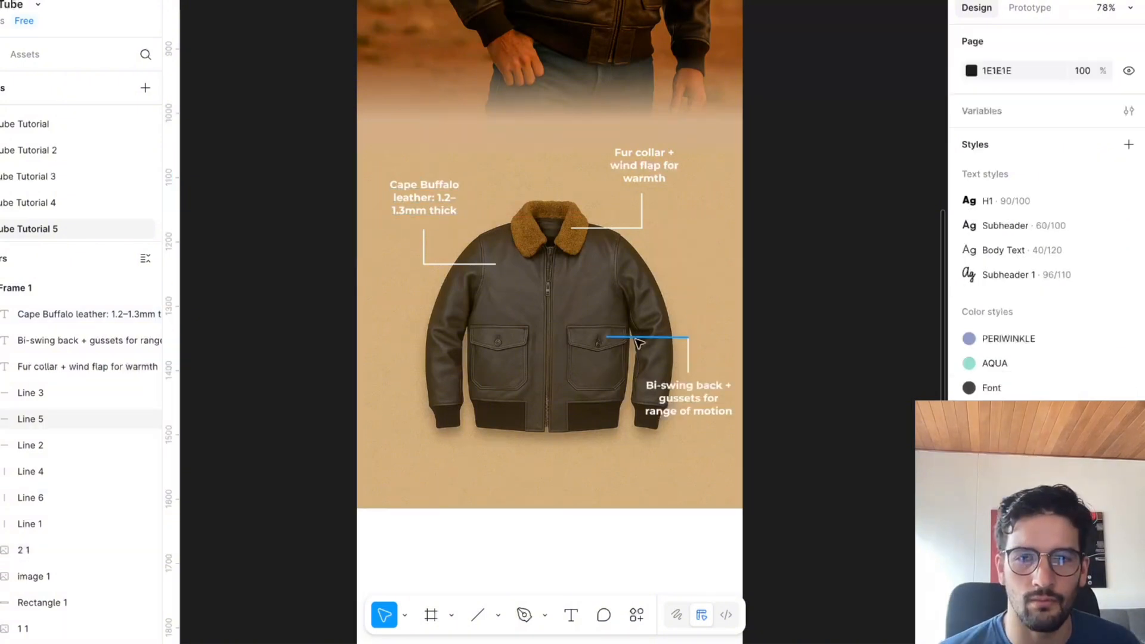
{"action": "left_click", "coordinate": [656, 337]}
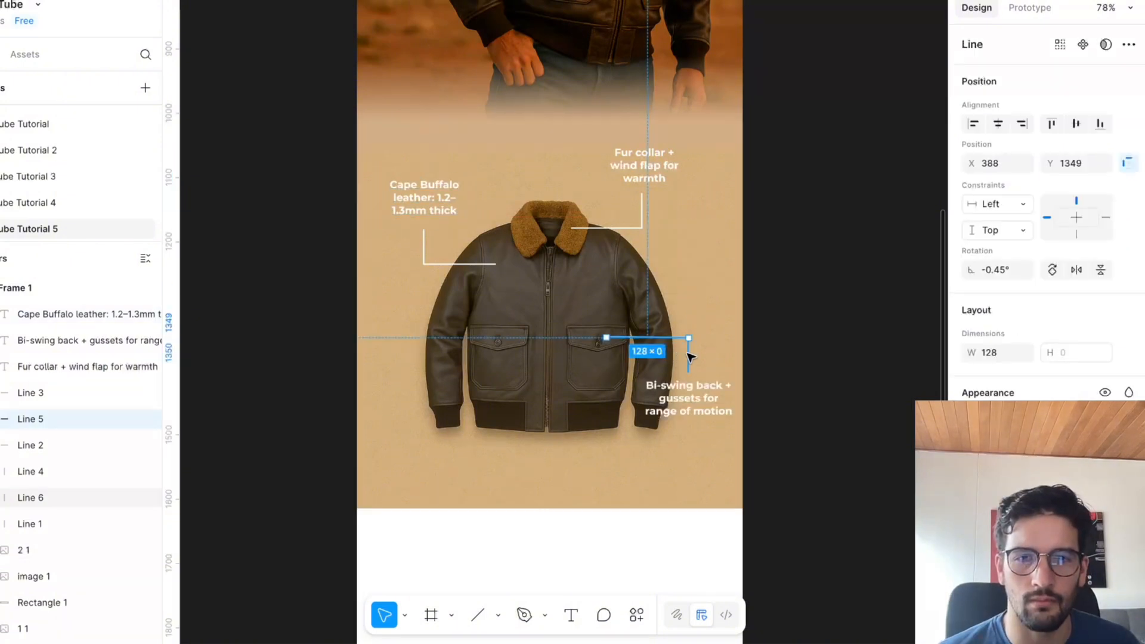
{"action": "left_click", "coordinate": [689, 358], "text": "shift"}
{"action": "left_click", "coordinate": [690, 406], "text": "shift"}
{"action": "left_click_drag", "start_coordinate": [690, 406], "coordinate": [672, 428]}
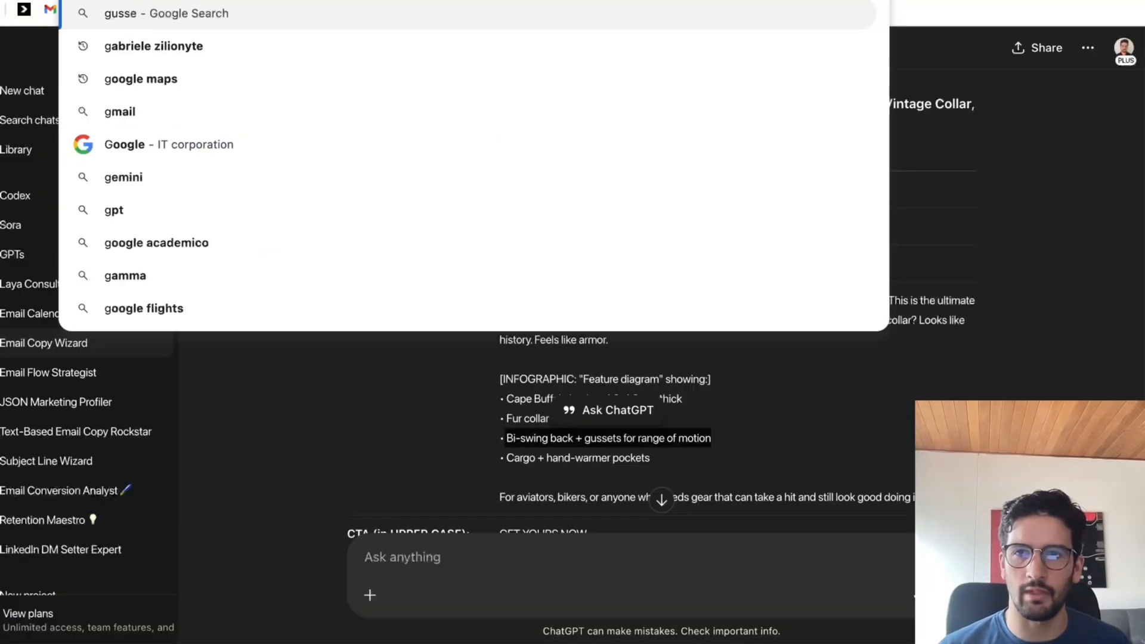
Look up "gussets" and "jacket gussets" images on Google in Chrome to see where they sit on a jacket, and return to Figma.
{"action": "type", "text": "ts"}
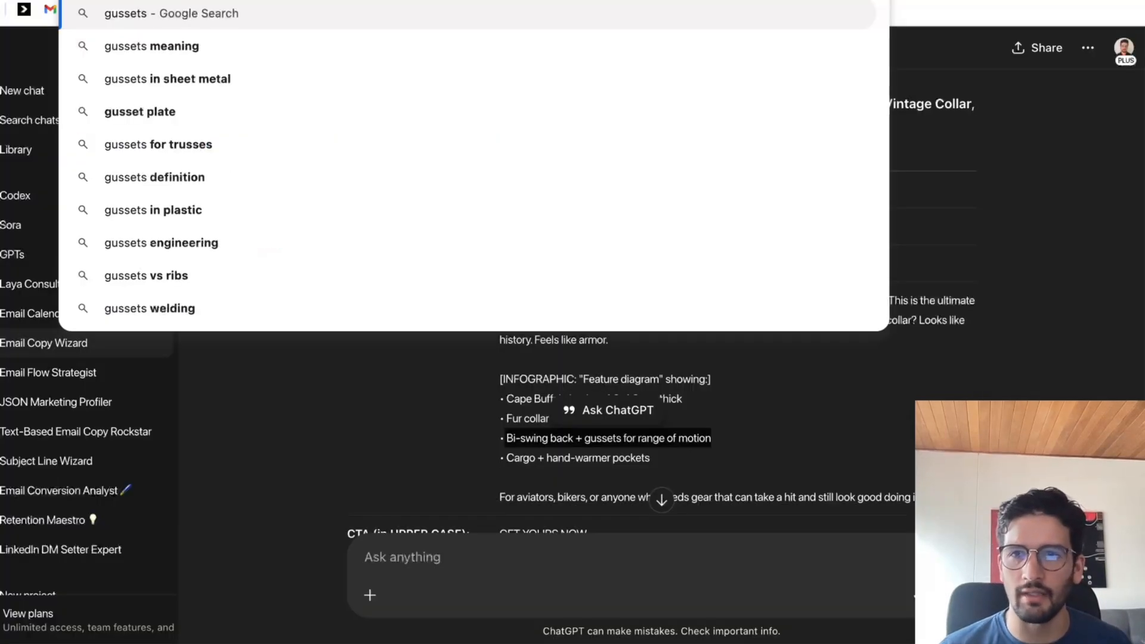
{"action": "key", "text": "Escape"}
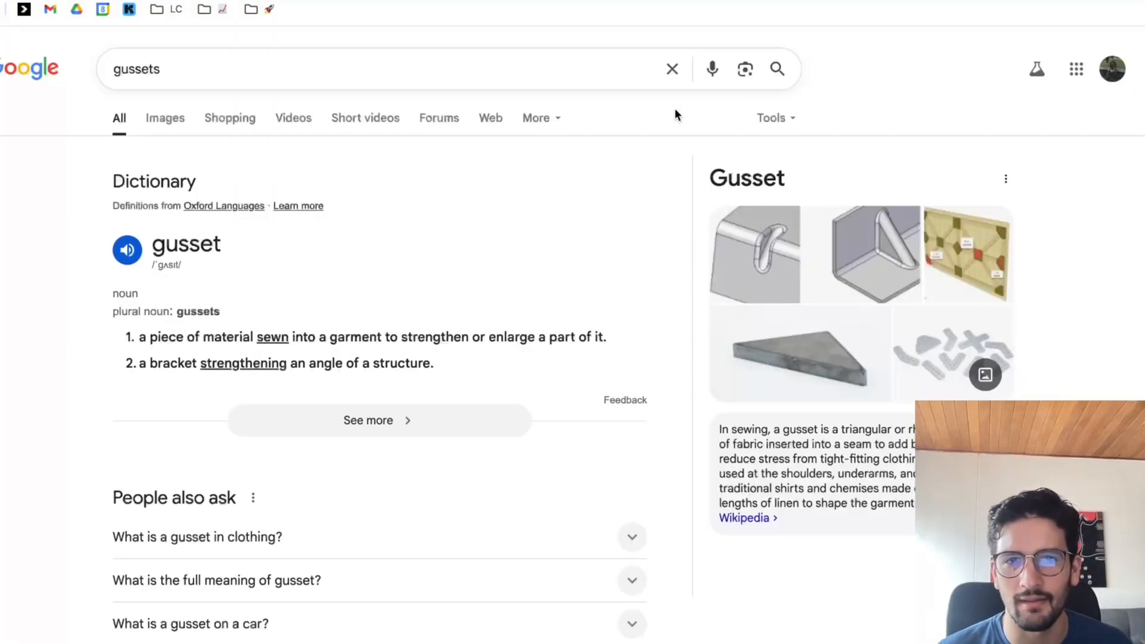
{"action": "left_click", "coordinate": [203, 64]}
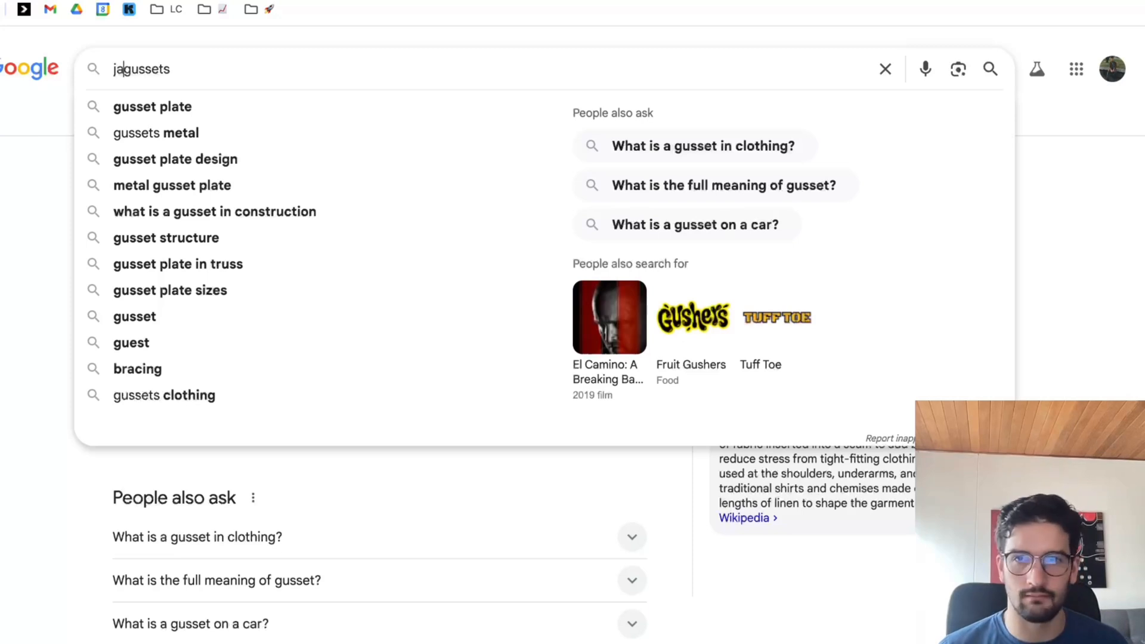
{"action": "key", "text": "Return"}
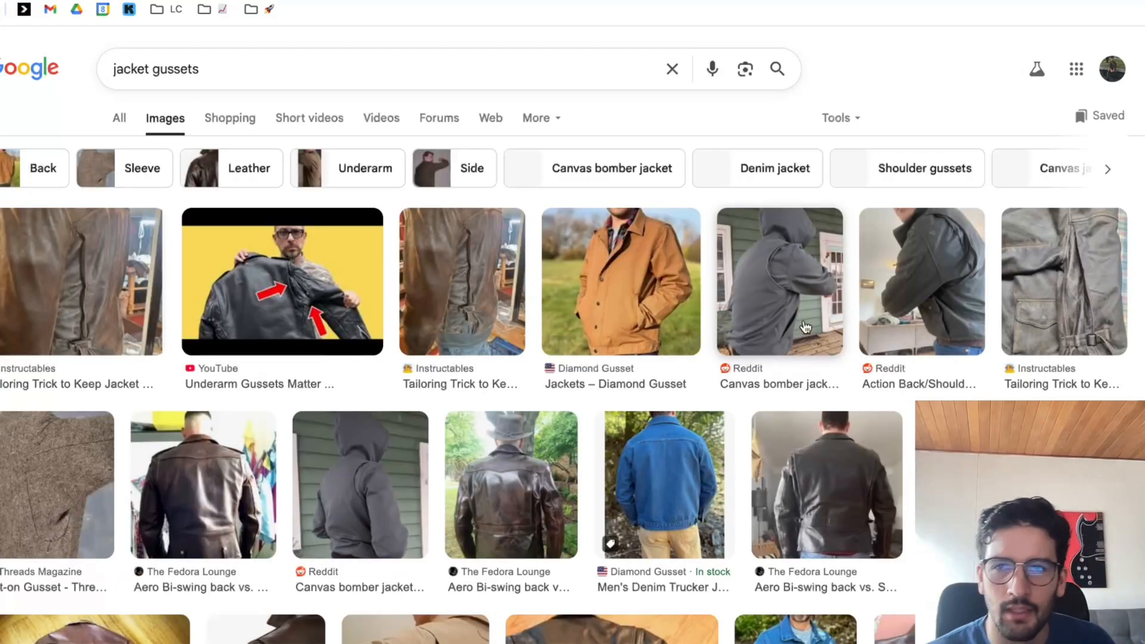
{"action": "key", "text": "ctrl+shift+Tab"}
{"action": "mouse_move", "coordinate": [586, 624]}
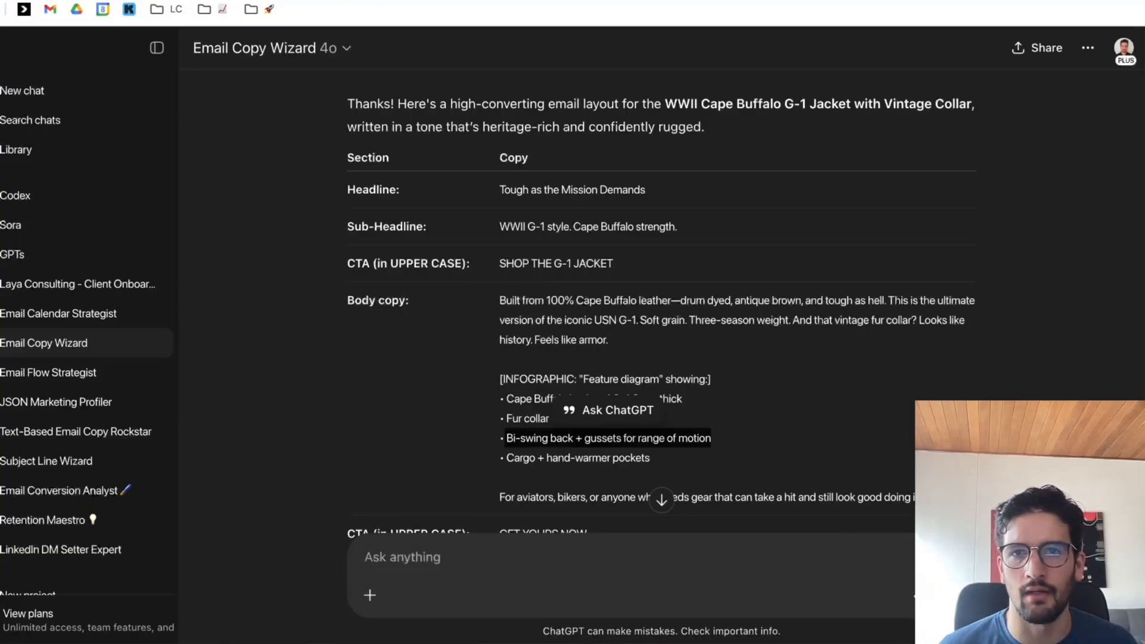
{"action": "left_click", "coordinate": [583, 623]}
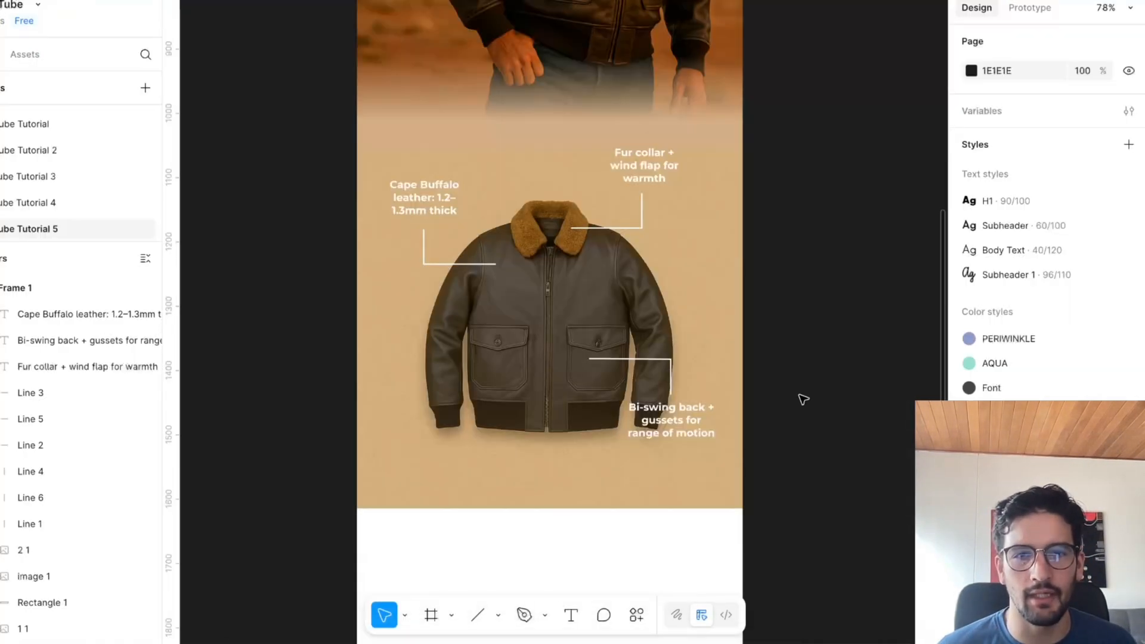
Move the Bi-swing callout lines to the opposite sleeve below the Cape Buffalo callout, and straighten the horizontal line to 0° and 97 px wide.
{"action": "scroll", "coordinate": [668, 275], "scroll_direction": "right", "scroll_amount": 1}
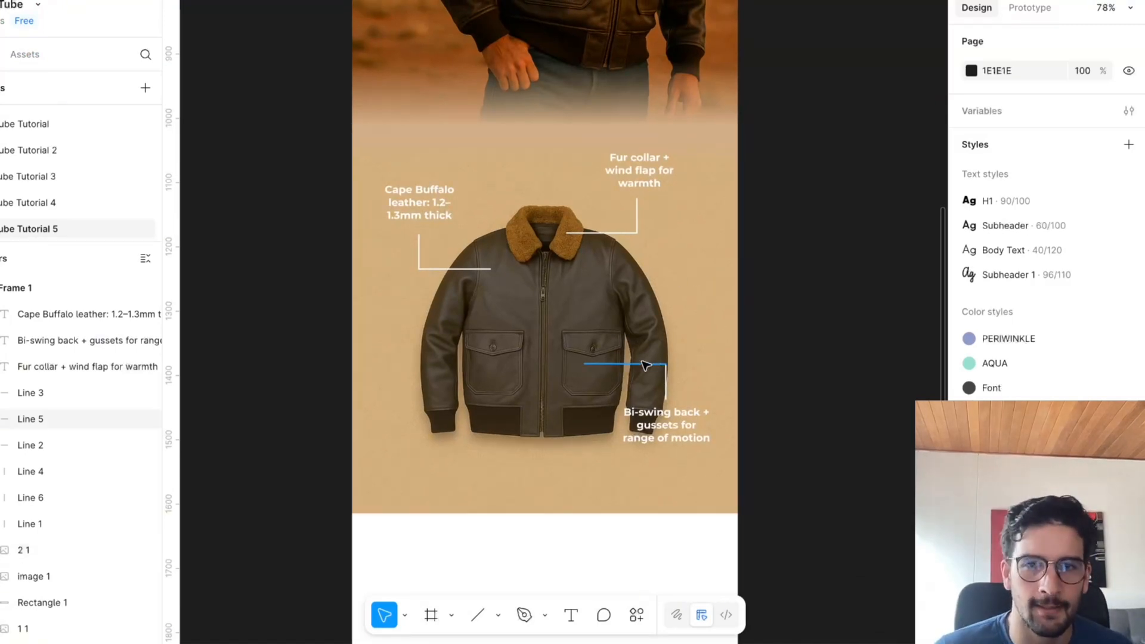
{"action": "left_click_drag", "start_coordinate": [617, 365], "coordinate": [402, 330]}
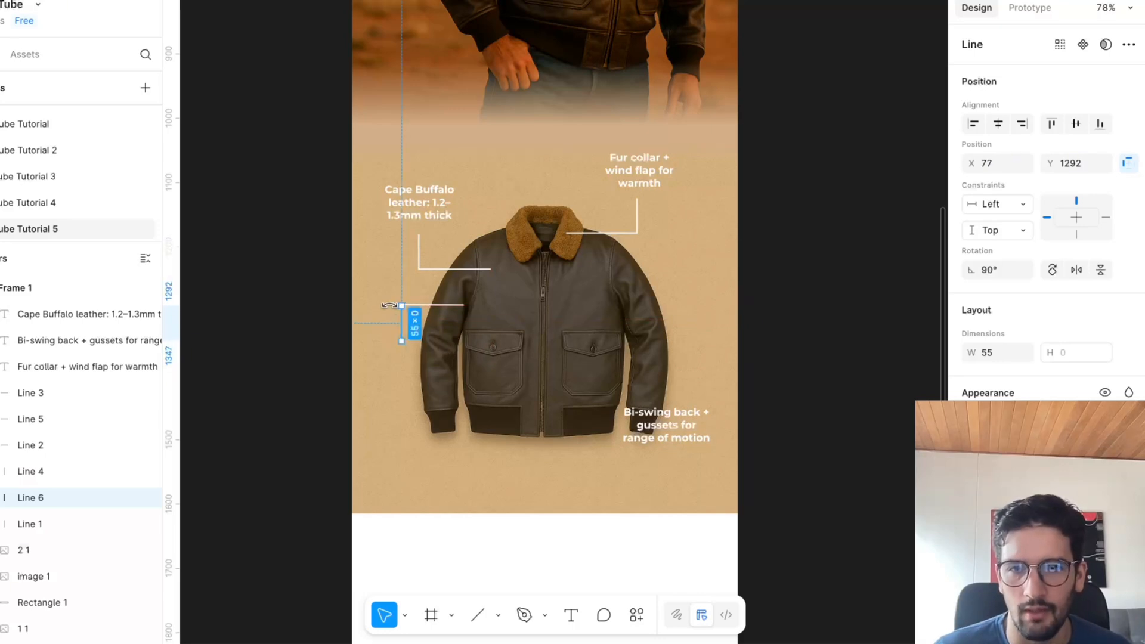
{"action": "scroll", "coordinate": [416, 304], "scroll_direction": "up", "scroll_amount": 5}
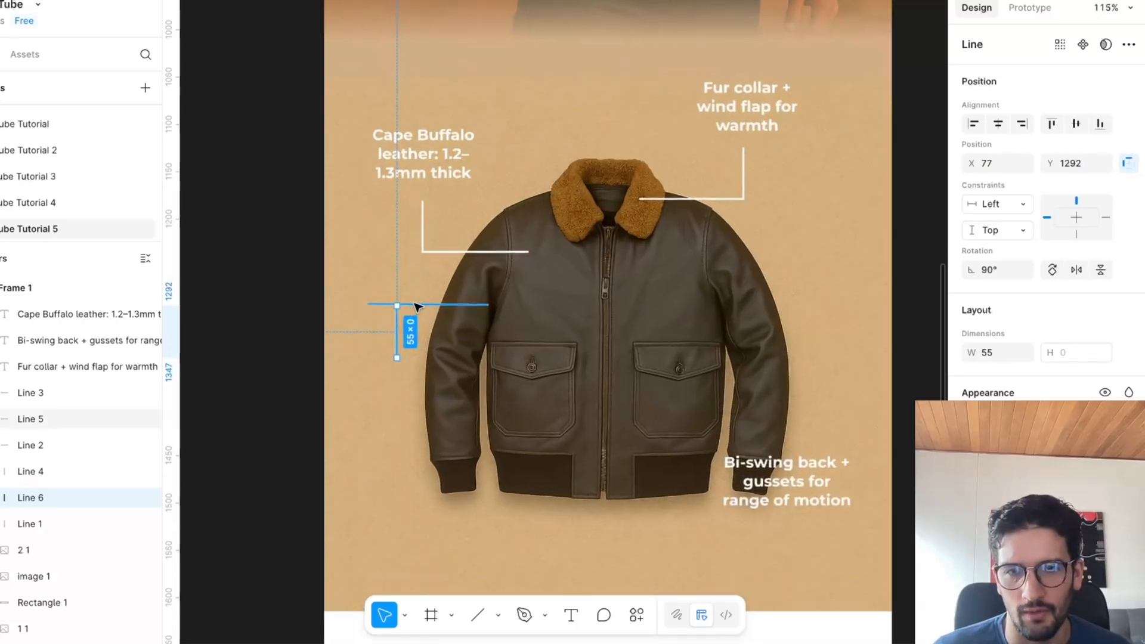
{"action": "left_click", "coordinate": [372, 304]}
{"action": "left_click_drag", "start_coordinate": [373, 304], "coordinate": [404, 305]}
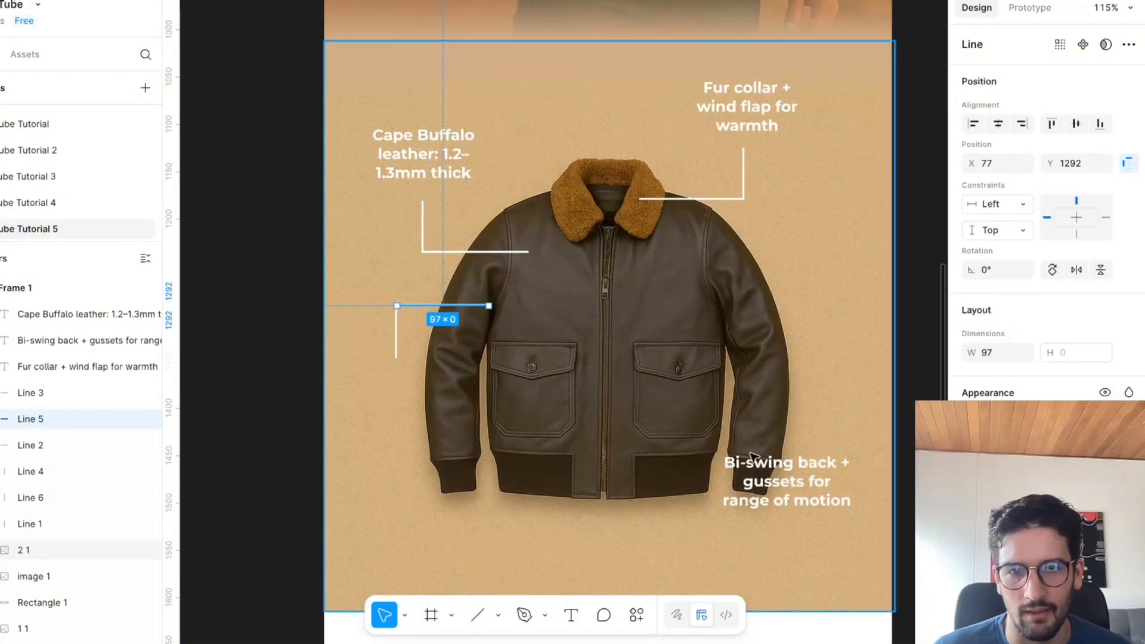
Place the Bi-swing text beneath its vertical line and shift the callout slightly inward, with its horizontal line meeting the vertical one.
{"action": "left_click_drag", "start_coordinate": [750, 457], "coordinate": [371, 368]}
{"action": "left_click_drag", "start_coordinate": [398, 328], "coordinate": [446, 314]}
{"action": "left_click", "coordinate": [335, 251]}
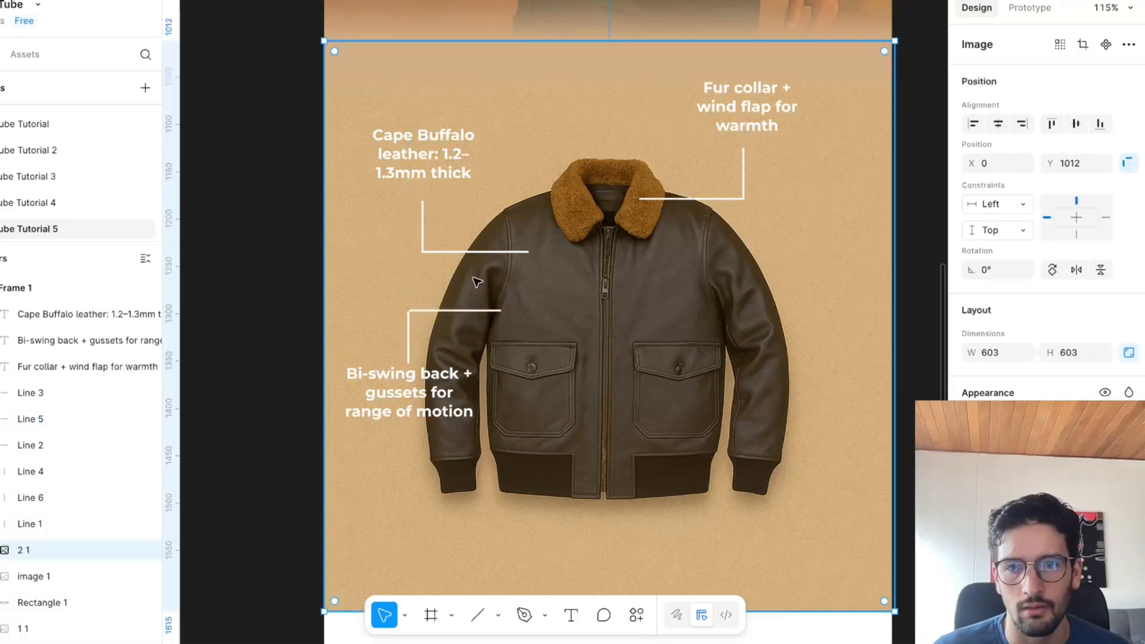
{"action": "left_click", "coordinate": [452, 312]}
{"action": "left_click", "coordinate": [455, 306]}
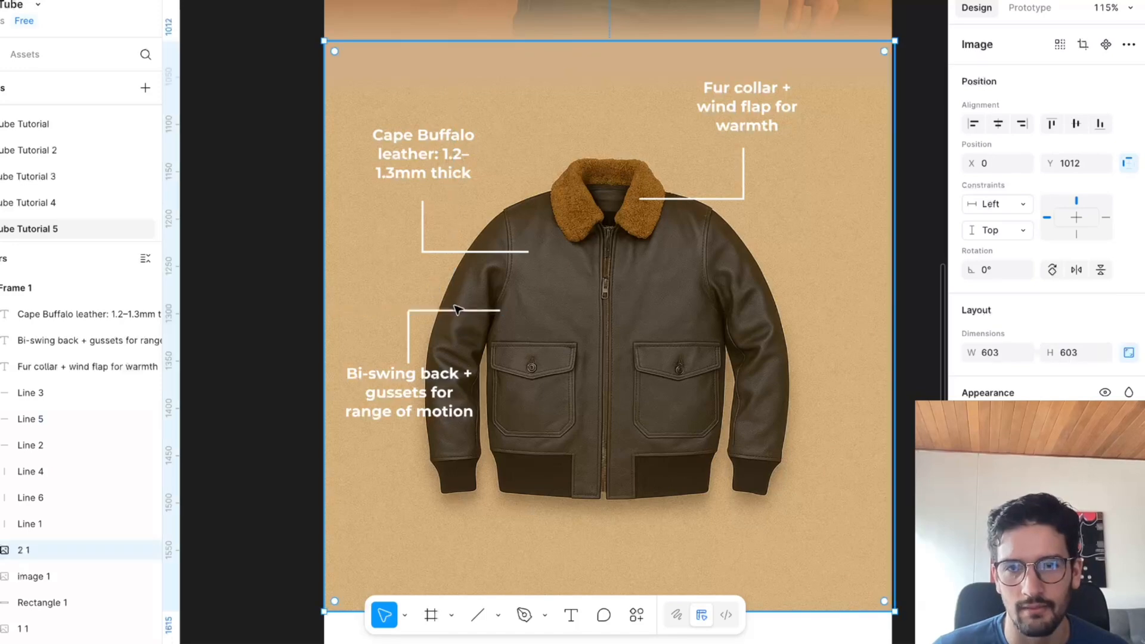
{"action": "left_click", "coordinate": [452, 311]}
{"action": "left_click", "coordinate": [418, 257]}
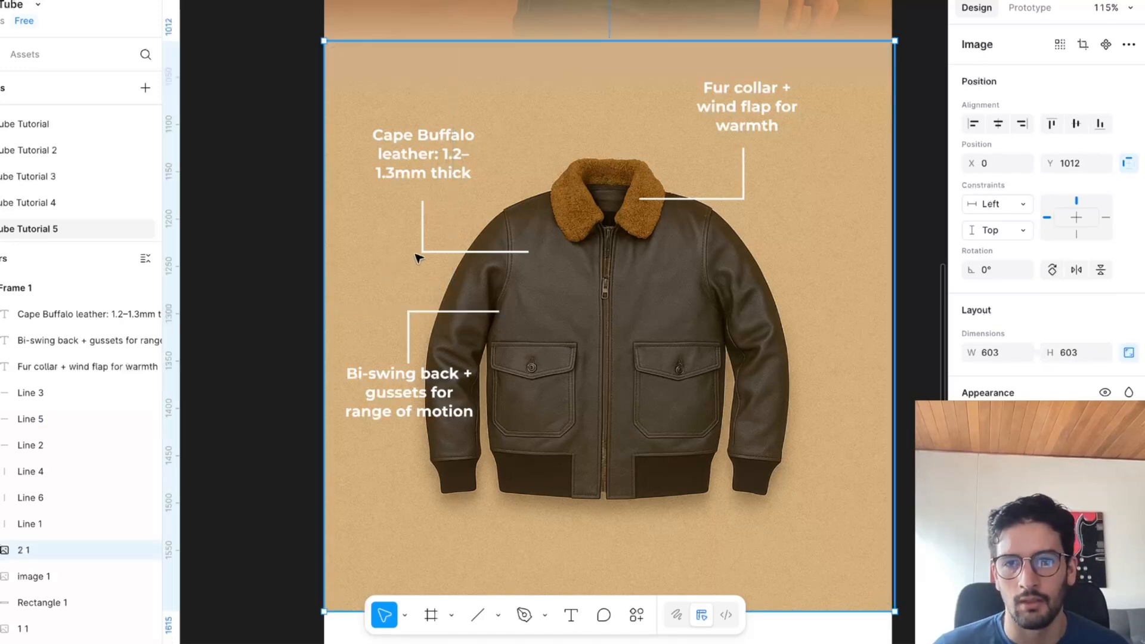
Copy "Cargo + hand-warmer pockets" from the feature list in Chrome and return to Figma.
{"action": "scroll", "coordinate": [605, 382], "scroll_direction": "down", "scroll_amount": 3}
{"action": "scroll", "coordinate": [625, 418], "scroll_direction": "right", "scroll_amount": 4}
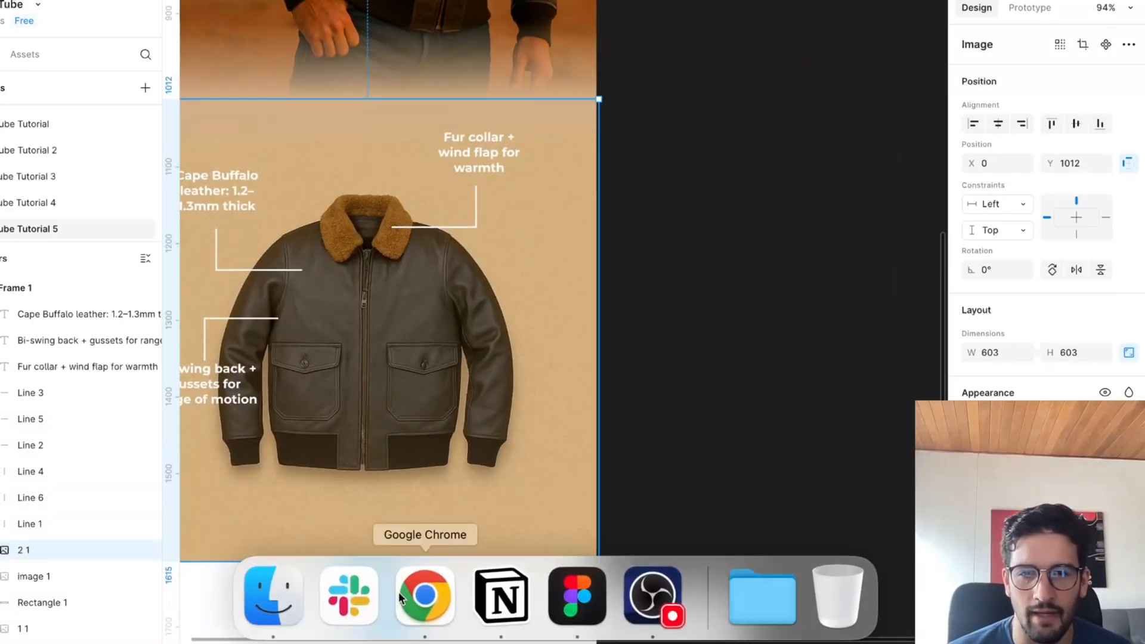
{"action": "left_click", "coordinate": [424, 598]}
{"action": "left_click_drag", "start_coordinate": [507, 458], "coordinate": [649, 458]}
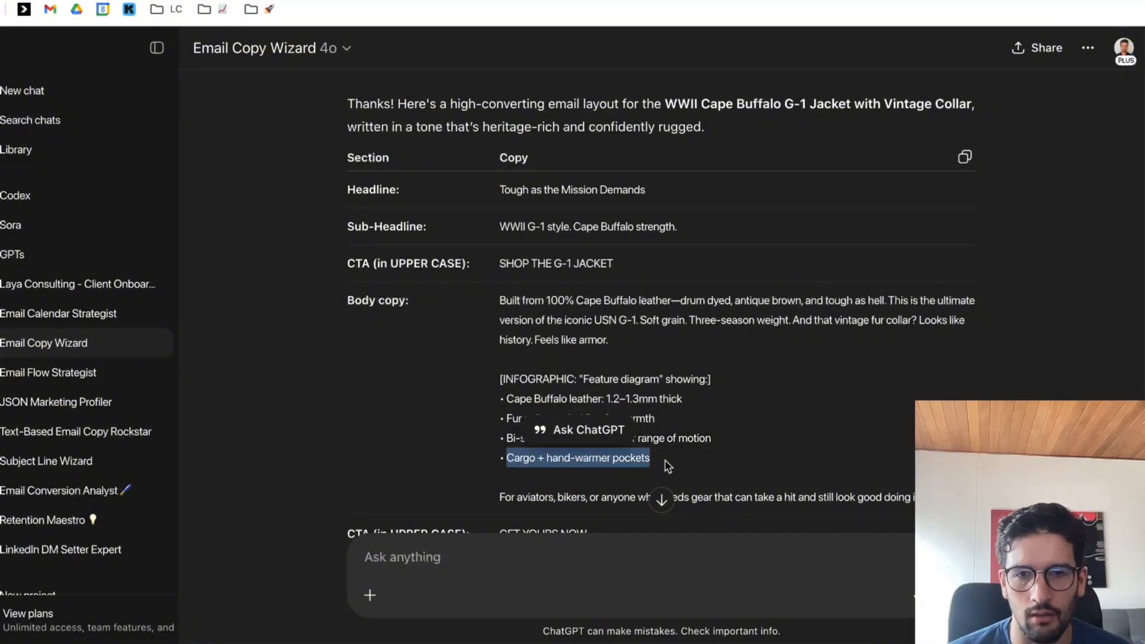
{"action": "mouse_move", "coordinate": [603, 638]}
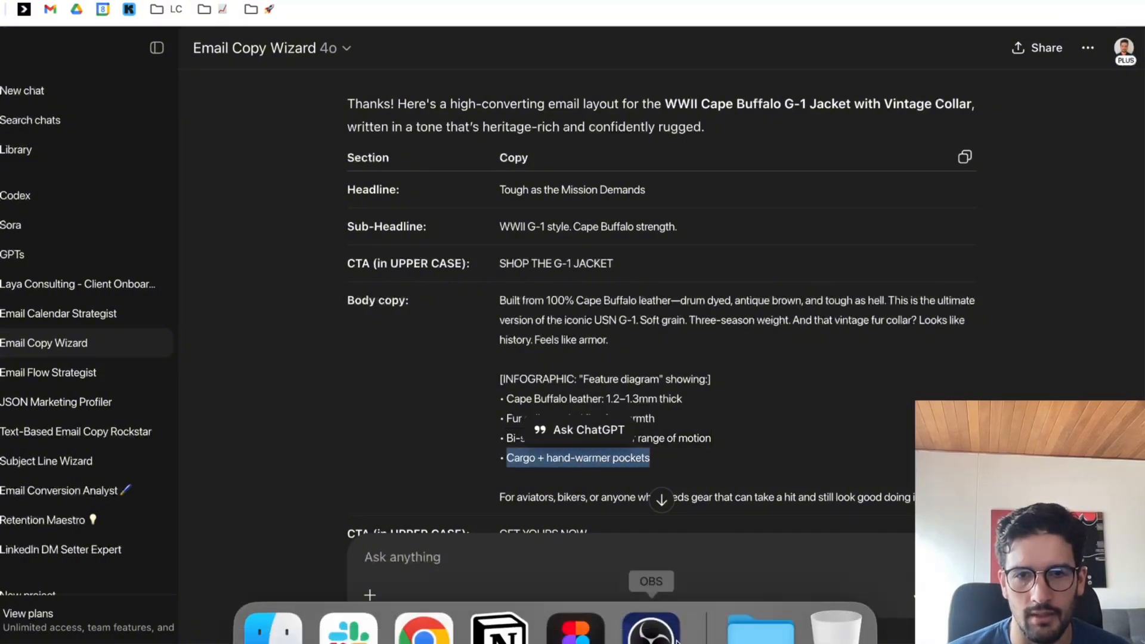
{"action": "left_click", "coordinate": [599, 609]}
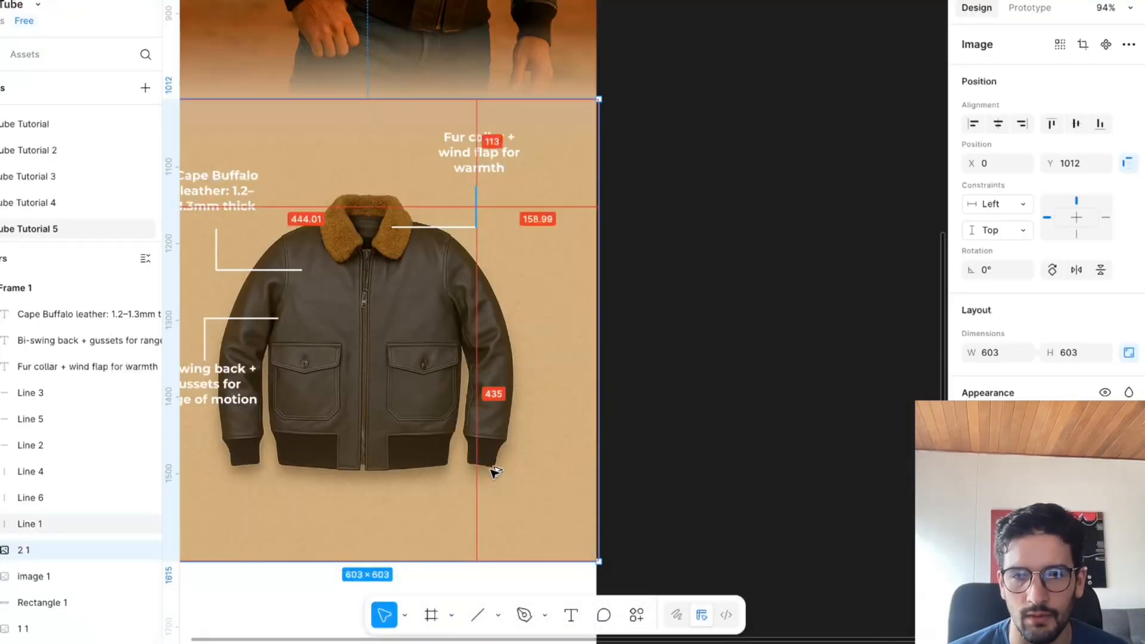
Duplicate the fur collar callout's vertical line and text below the cuff on that side, labelled "Cargo + hand-warmer pockets".
{"action": "left_click_drag", "start_coordinate": [490, 467], "coordinate": [492, 481]}
{"action": "key", "text": "super+z"}
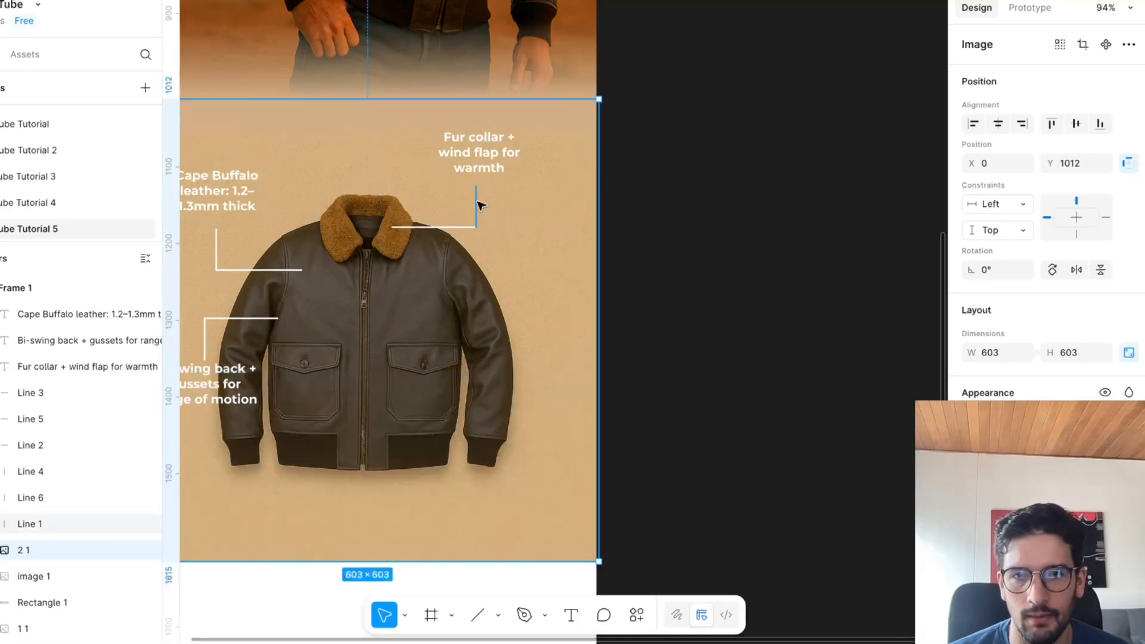
{"action": "left_click_drag", "start_coordinate": [477, 205], "coordinate": [489, 475]}
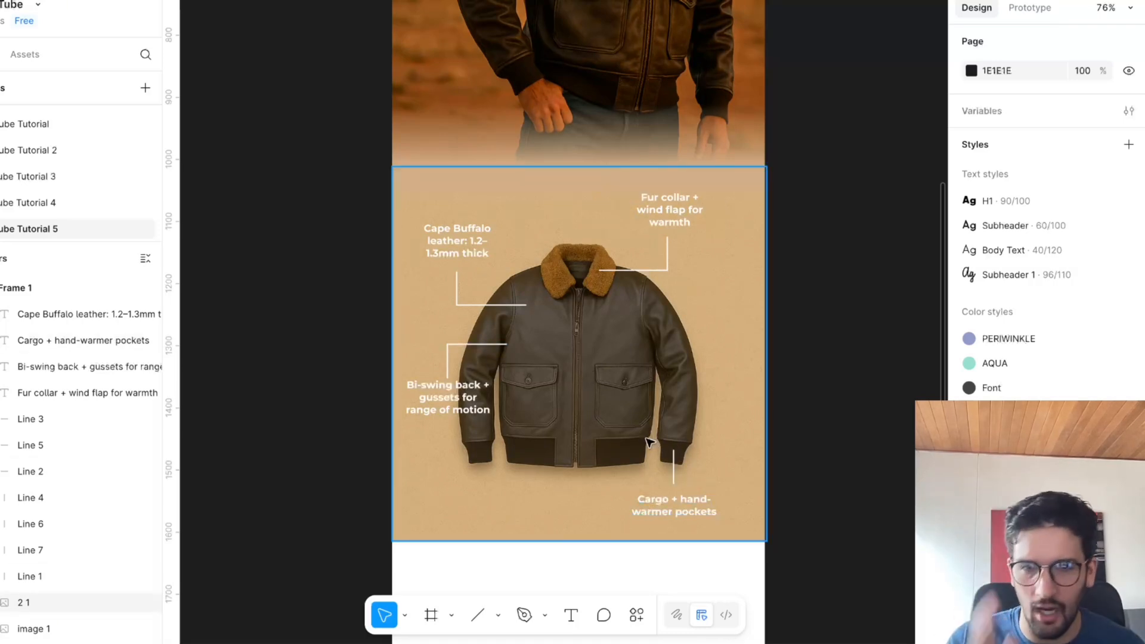
Review the email layout from the hero headline through the jacket feature diagram to the empty area below it.
{"action": "scroll", "coordinate": [730, 427], "scroll_direction": "right", "scroll_amount": 1}
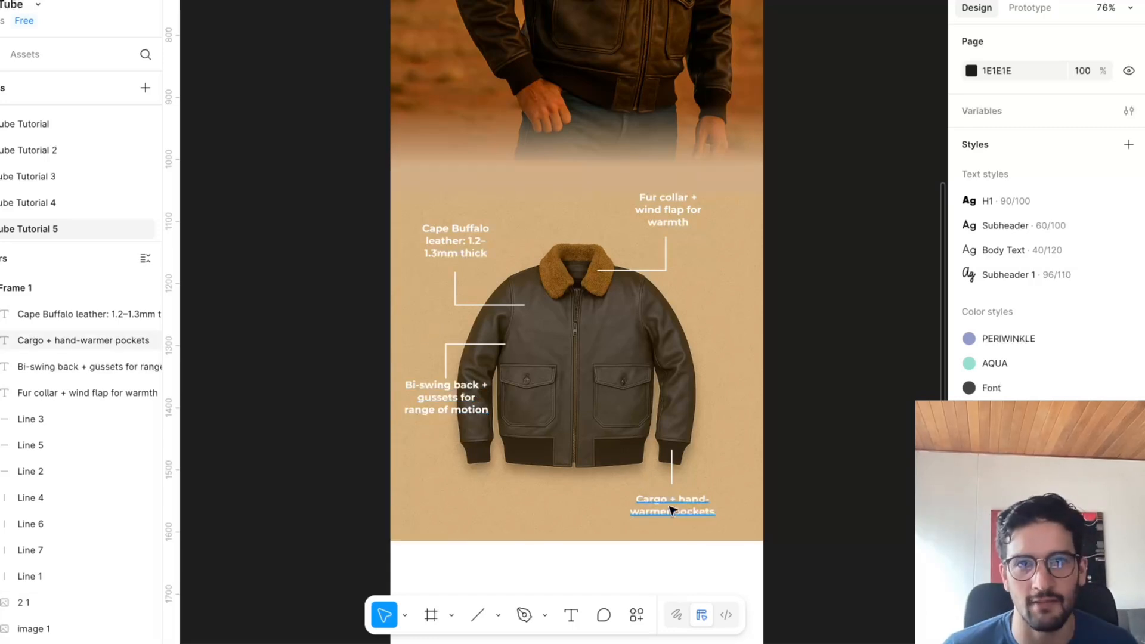
{"action": "scroll", "coordinate": [608, 293], "scroll_direction": "down", "scroll_amount": 5}
{"action": "scroll", "coordinate": [801, 433], "scroll_direction": "up", "scroll_amount": 3}
{"action": "scroll", "coordinate": [801, 434], "scroll_direction": "right", "scroll_amount": 4}
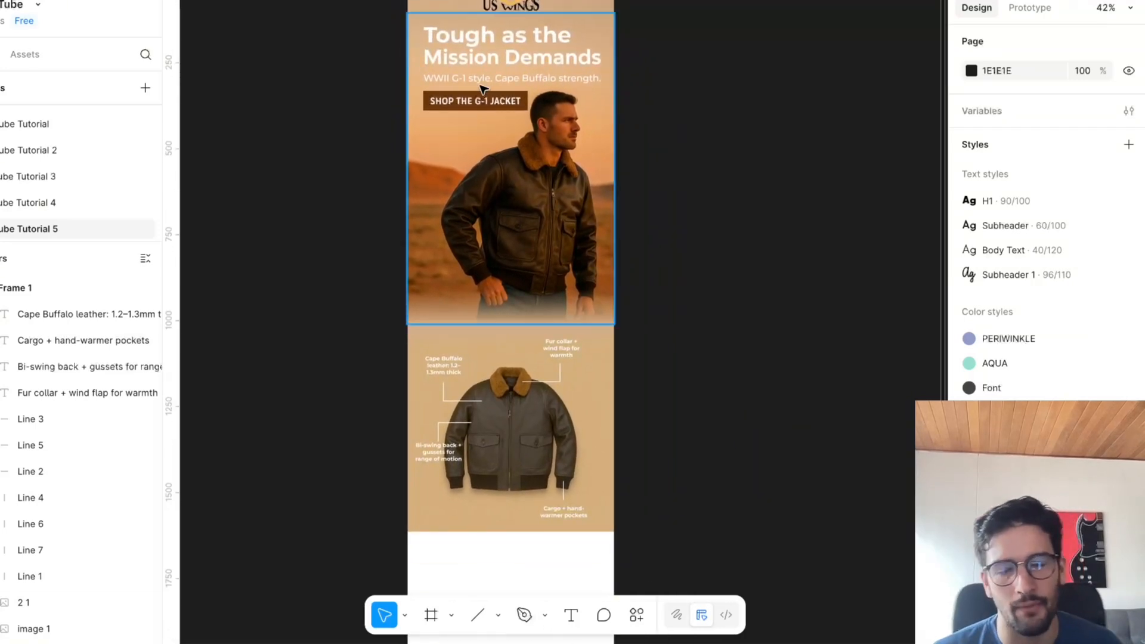
{"action": "scroll", "coordinate": [508, 106], "scroll_direction": "down", "scroll_amount": 1}
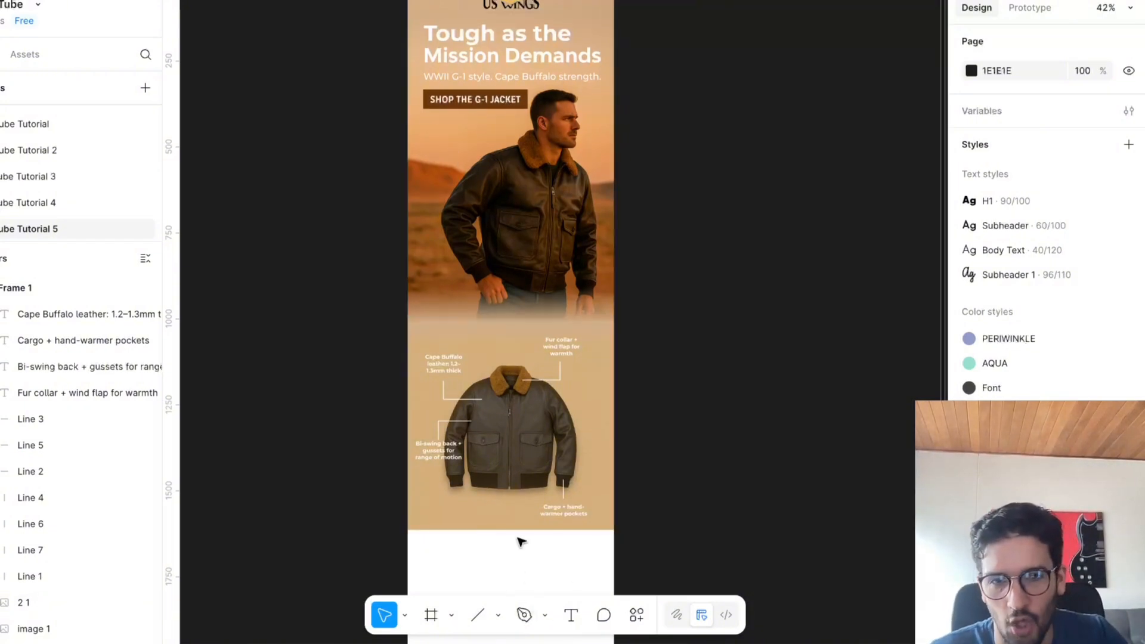
{"action": "left_click", "coordinate": [501, 521]}
{"action": "scroll", "coordinate": [711, 525], "scroll_direction": "down", "scroll_amount": 1}
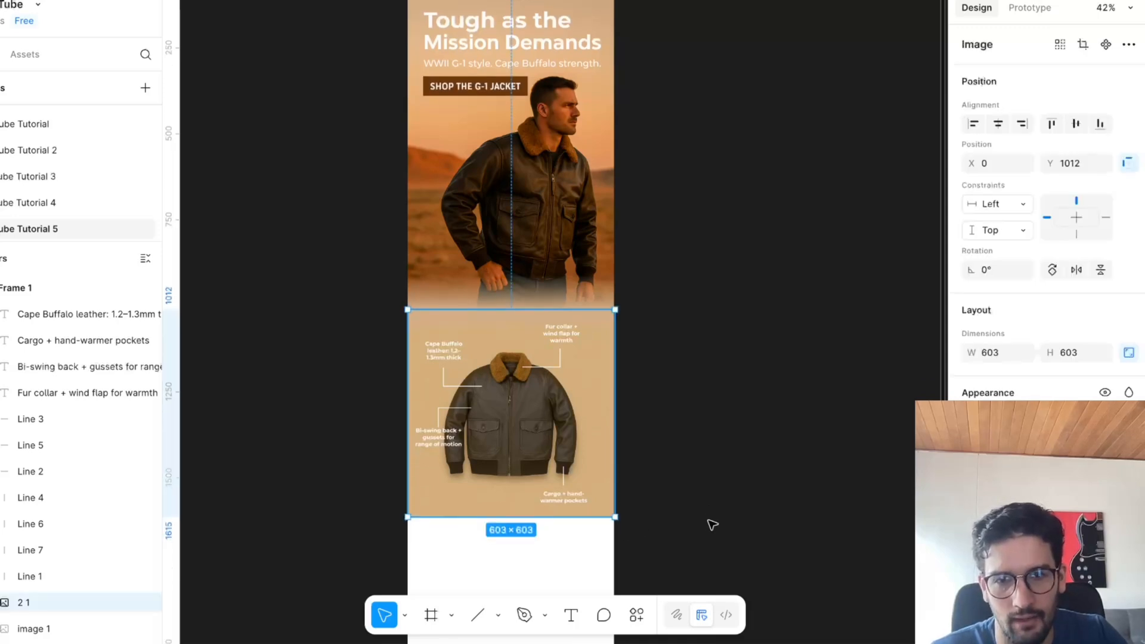
{"action": "left_click", "coordinate": [712, 525]}
{"action": "scroll", "coordinate": [656, 529], "scroll_direction": "down", "scroll_amount": 1}
{"action": "scroll", "coordinate": [621, 523], "scroll_direction": "down", "scroll_amount": 4}
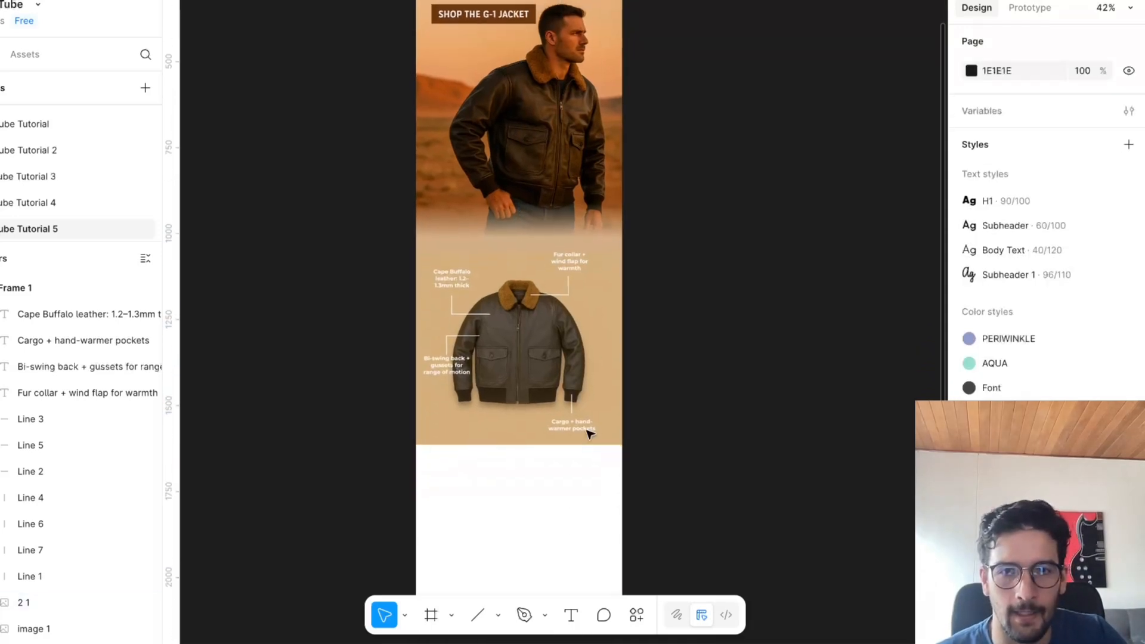
Draw a rectangle about 316 × 67 centred below the jacket diagram and fill it with the hero button's sampled brown.
{"action": "scroll", "coordinate": [589, 433], "scroll_direction": "up", "scroll_amount": 2}
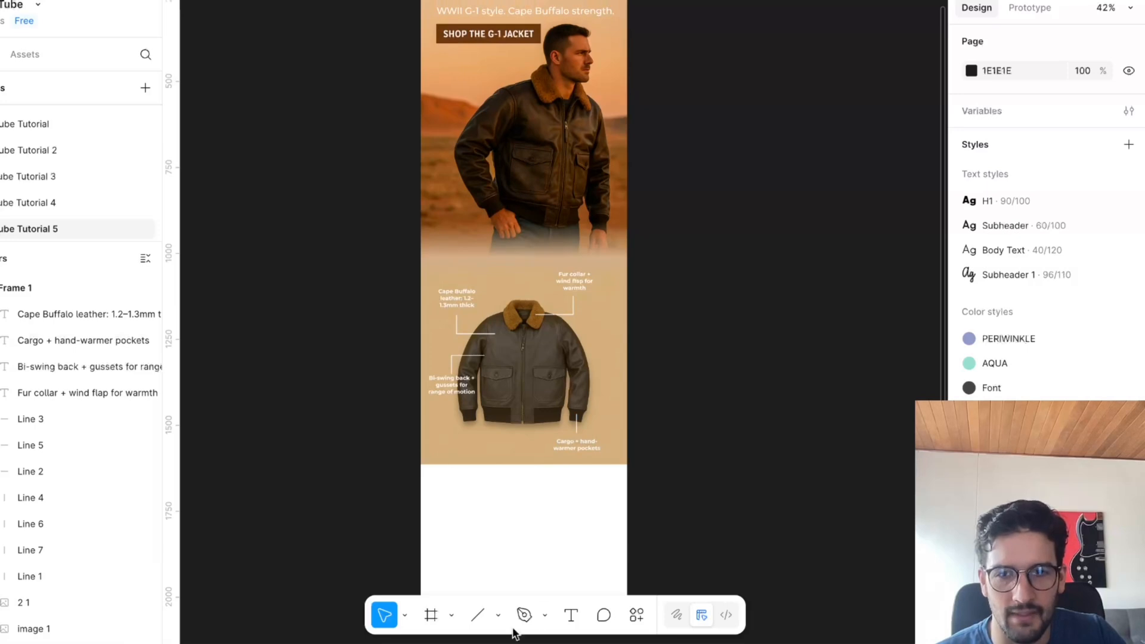
{"action": "key", "text": "r"}
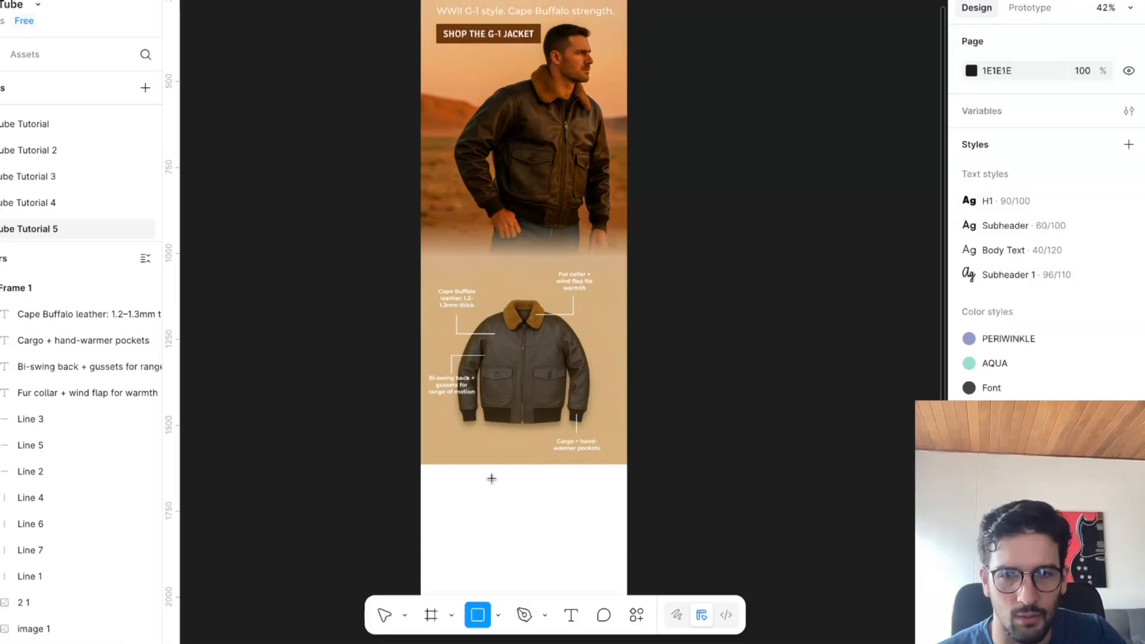
{"action": "left_click_drag", "start_coordinate": [491, 478], "coordinate": [579, 498]}
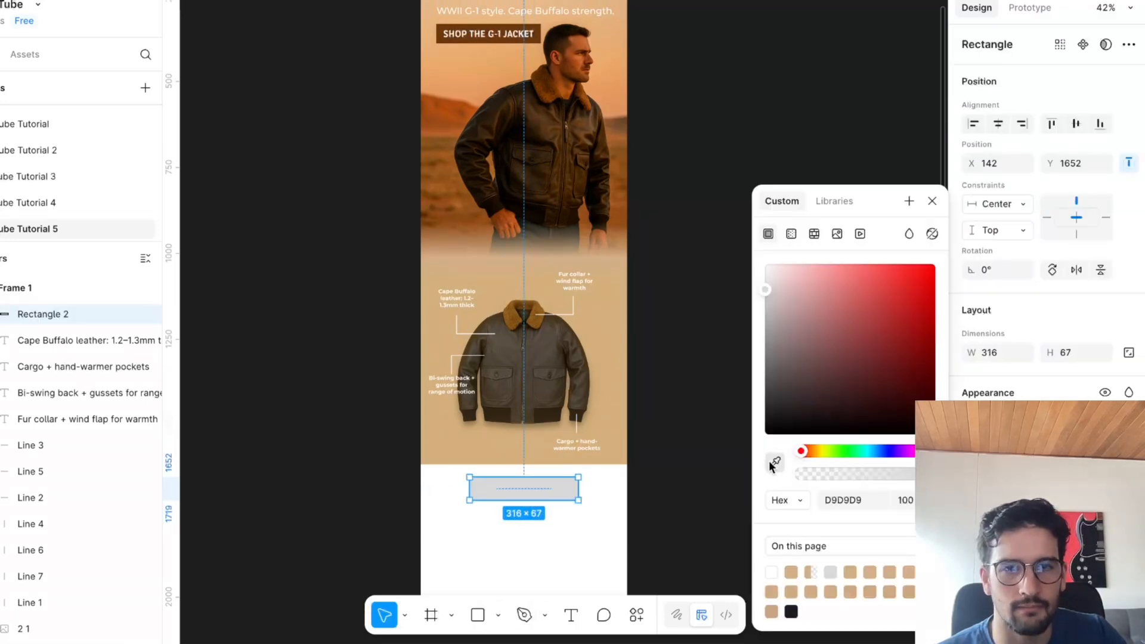
{"action": "left_click", "coordinate": [775, 462]}
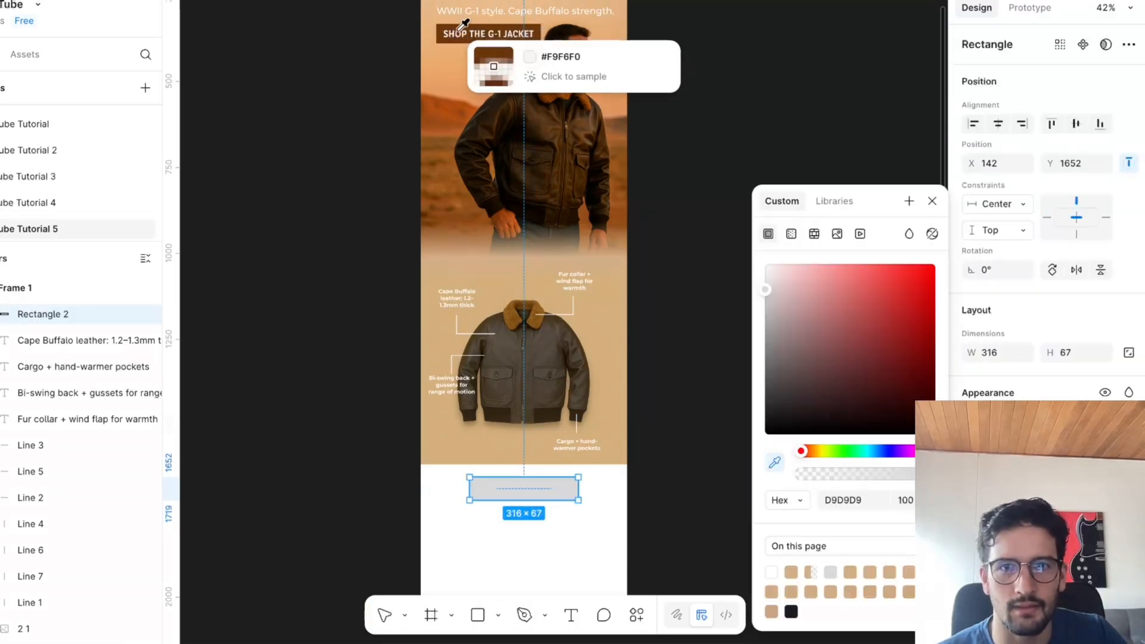
{"action": "left_click", "coordinate": [477, 28]}
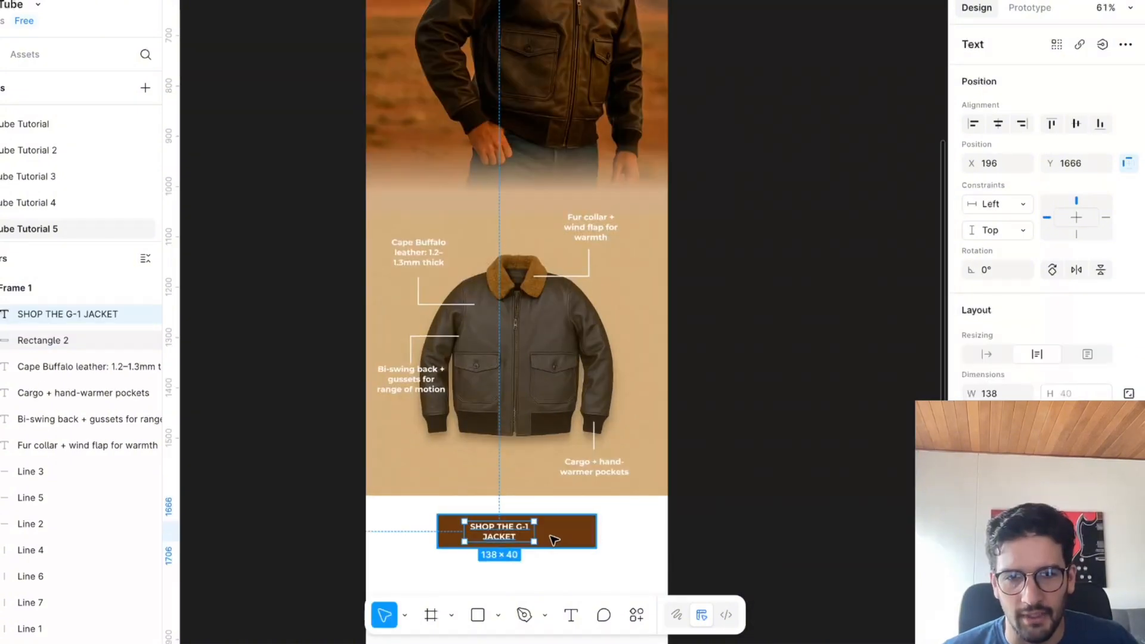
Fit the duplicated "SHOP THE G-1 JACKET" label on one line and centre it horizontally over the new brown rectangle.
{"action": "double_click", "coordinate": [534, 537]}
{"action": "scroll", "coordinate": [782, 523], "scroll_direction": "up", "scroll_amount": 5}
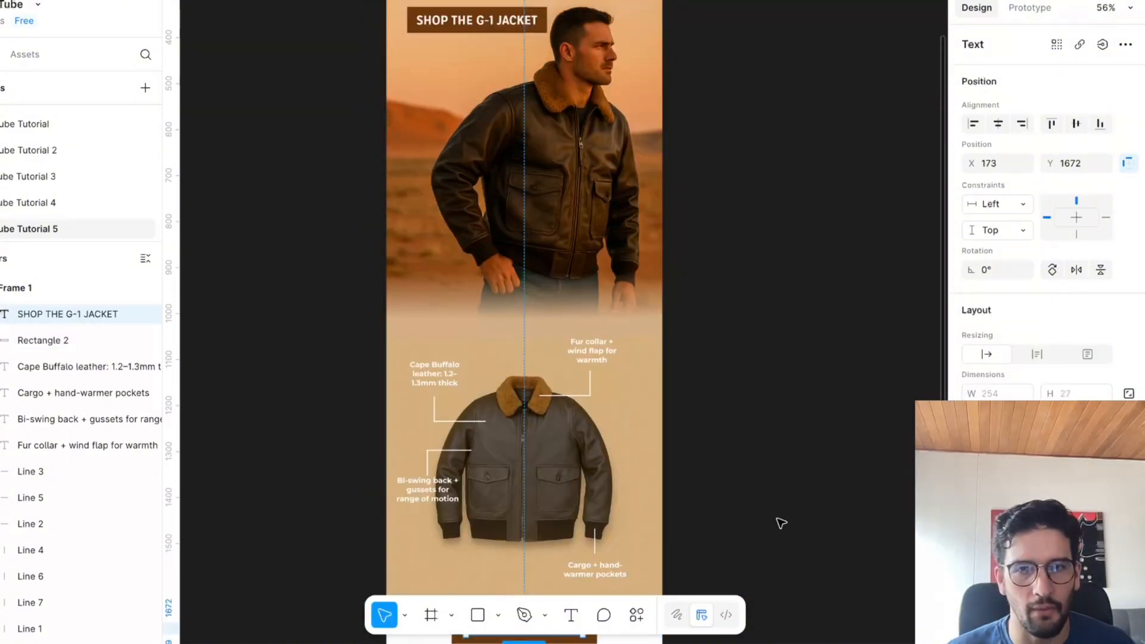
{"action": "scroll", "coordinate": [781, 523], "scroll_direction": "down", "scroll_amount": 3}
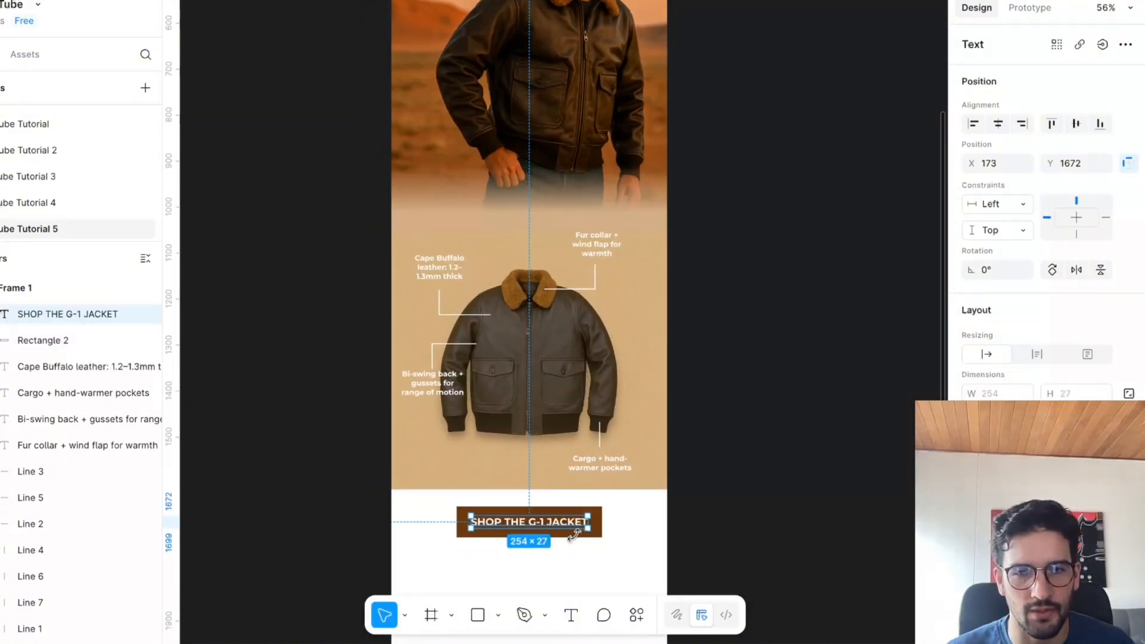
Reduce the lower button rectangle's height to 57 and align the label with it vertically.
{"action": "left_click", "coordinate": [575, 534]}
{"action": "left_click_drag", "start_coordinate": [577, 534], "coordinate": [577, 530]}
{"action": "left_click", "coordinate": [575, 524], "text": "shift"}
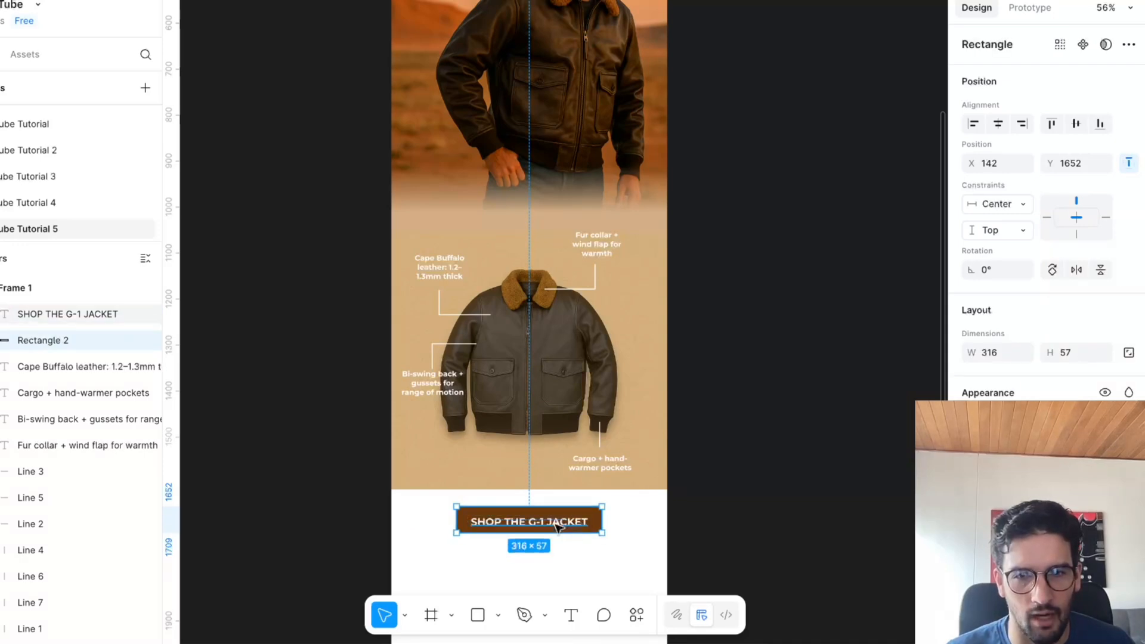
{"action": "left_click", "coordinate": [1075, 124]}
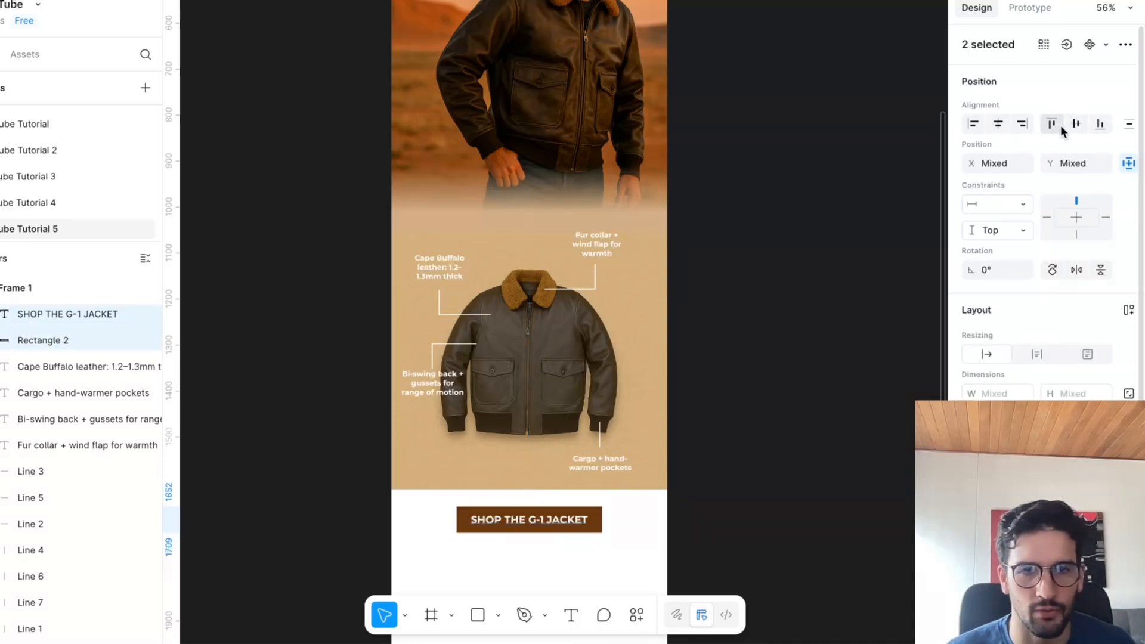
Review the layout from the hero headline to the new button below the jacket diagram.
{"action": "left_click", "coordinate": [838, 325]}
{"action": "scroll", "coordinate": [837, 324], "scroll_direction": "down", "scroll_amount": 2}
{"action": "scroll", "coordinate": [836, 323], "scroll_direction": "up", "scroll_amount": 1}
{"action": "scroll", "coordinate": [836, 324], "scroll_direction": "right", "scroll_amount": 1}
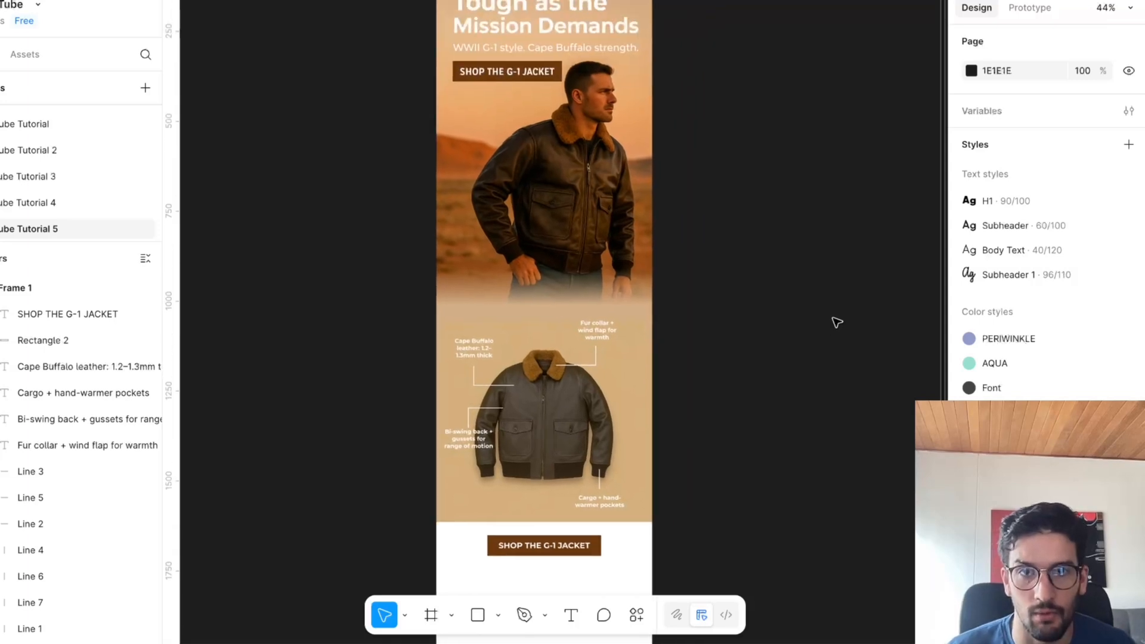
{"action": "scroll", "coordinate": [704, 566], "scroll_direction": "up", "scroll_amount": 1}
{"action": "scroll", "coordinate": [576, 528], "scroll_direction": "down", "scroll_amount": 1}
{"action": "scroll", "coordinate": [575, 527], "scroll_direction": "right", "scroll_amount": 1}
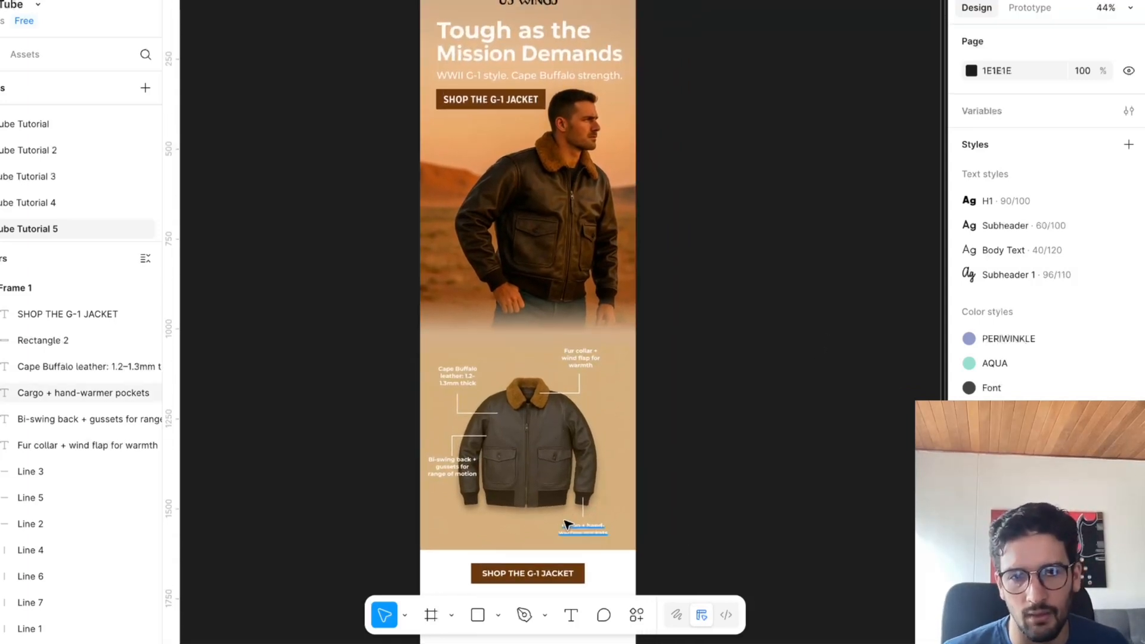
{"action": "scroll", "coordinate": [696, 260], "scroll_direction": "down", "scroll_amount": 1}
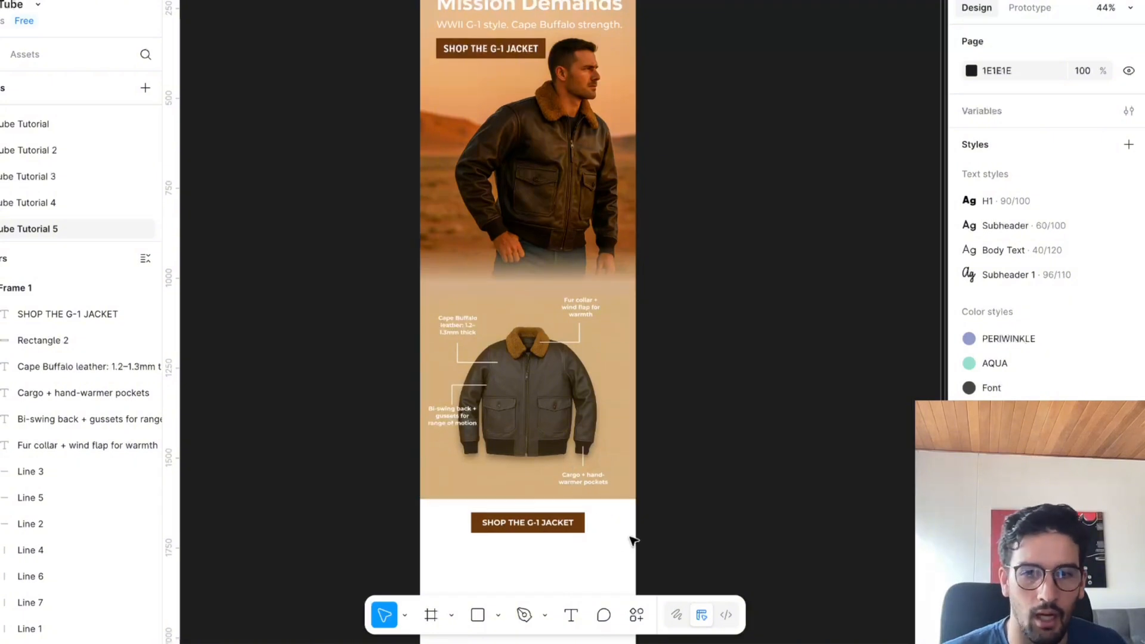
{"action": "scroll", "coordinate": [621, 561], "scroll_direction": "down", "scroll_amount": 1}
{"action": "scroll", "coordinate": [529, 517], "scroll_direction": "up", "scroll_amount": 2}
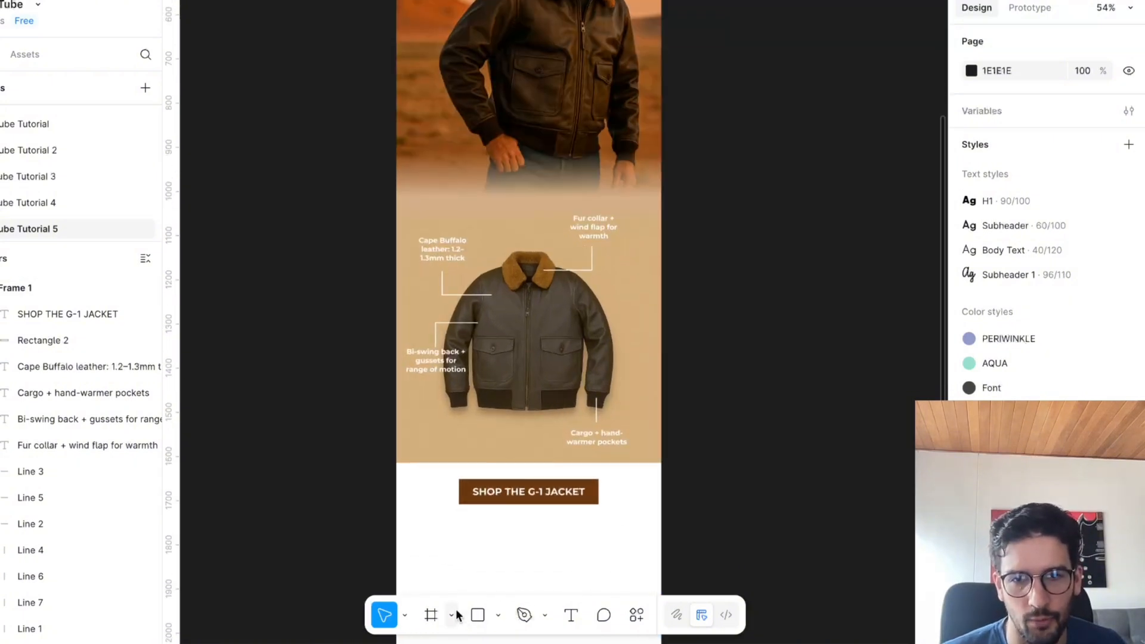
Draw a 600 × 164 rectangle directly below the jacket diagram and move its layer behind the button and callout texts.
{"action": "left_click", "coordinate": [451, 615]}
{"action": "left_click", "coordinate": [474, 615]}
{"action": "scroll", "coordinate": [714, 315], "scroll_direction": "up", "scroll_amount": 1}
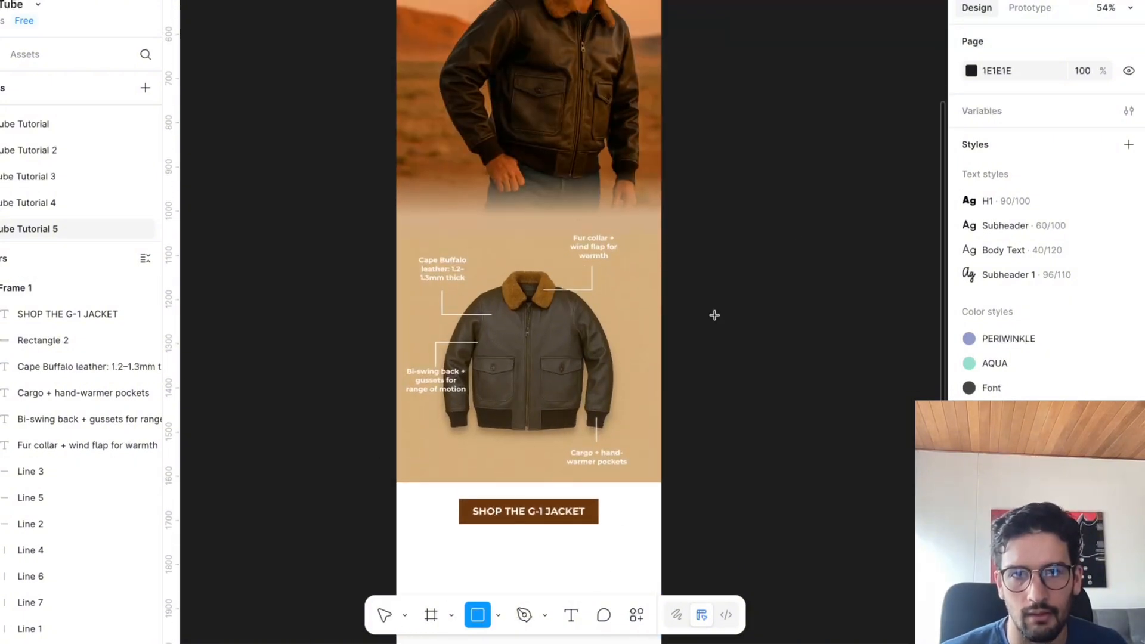
{"action": "scroll", "coordinate": [395, 481], "scroll_direction": "down", "scroll_amount": 1}
{"action": "mouse_move", "coordinate": [396, 475]}
{"action": "left_mouse_down"}
{"action": "mouse_move", "coordinate": [661, 539]}
{"action": "mouse_move", "coordinate": [607, 502]}
{"action": "mouse_move", "coordinate": [573, 544]}
{"action": "left_mouse_up"}
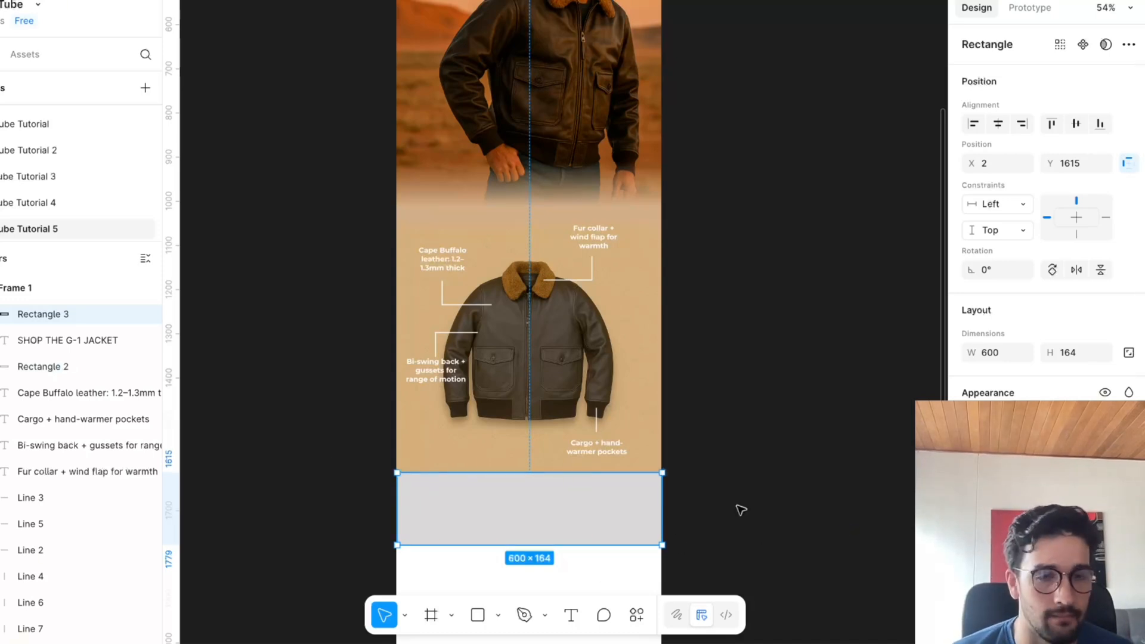
{"action": "left_click_drag", "start_coordinate": [100, 309], "coordinate": [24, 482]}
{"action": "left_click", "coordinate": [764, 435]}
Change the fill of the rectangle behind the lower button from solid to a linear gradient.
{"action": "scroll", "coordinate": [734, 519], "scroll_direction": "up", "scroll_amount": 5}
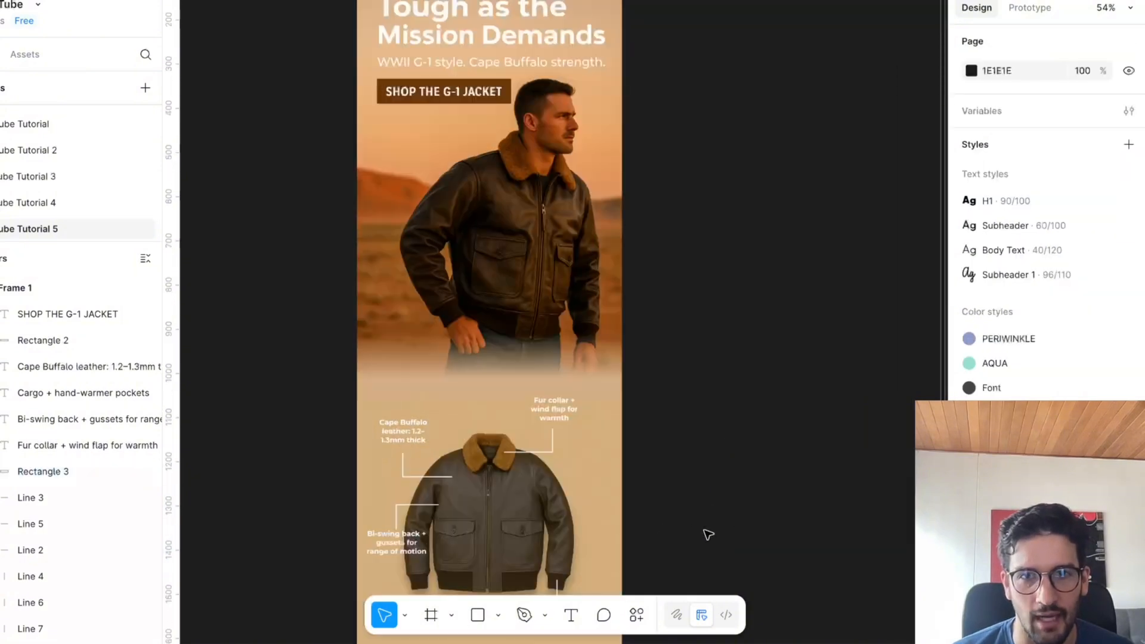
{"action": "scroll", "coordinate": [705, 534], "scroll_direction": "right", "scroll_amount": 2}
{"action": "scroll", "coordinate": [525, 539], "scroll_direction": "down", "scroll_amount": 5}
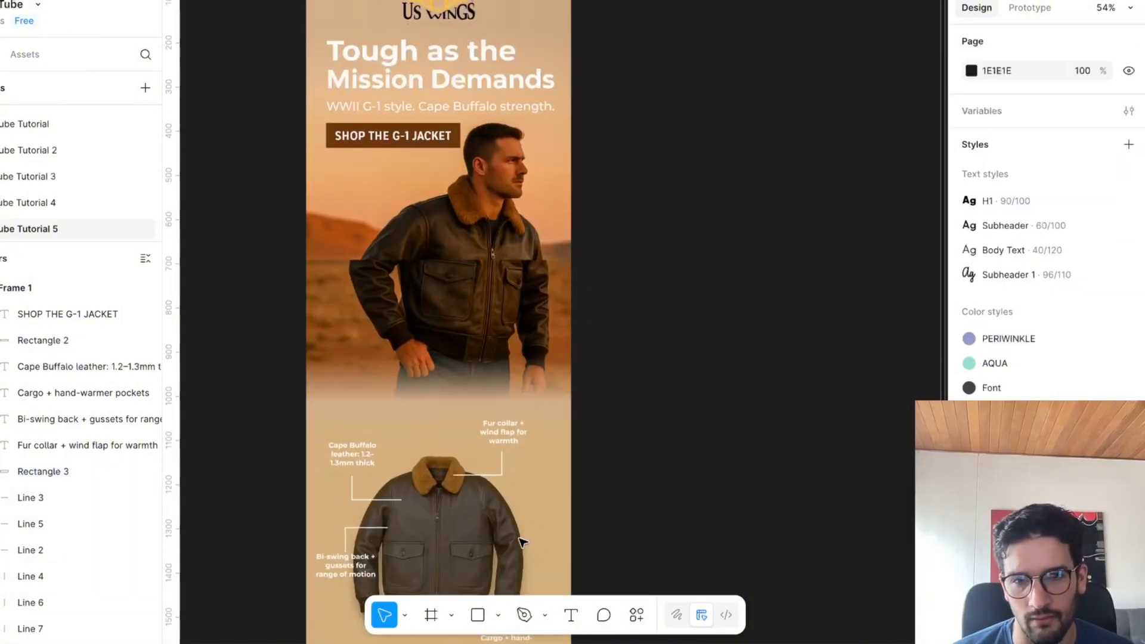
{"action": "left_click", "coordinate": [527, 541]}
{"action": "scroll", "coordinate": [513, 525], "scroll_direction": "up", "scroll_amount": 2}
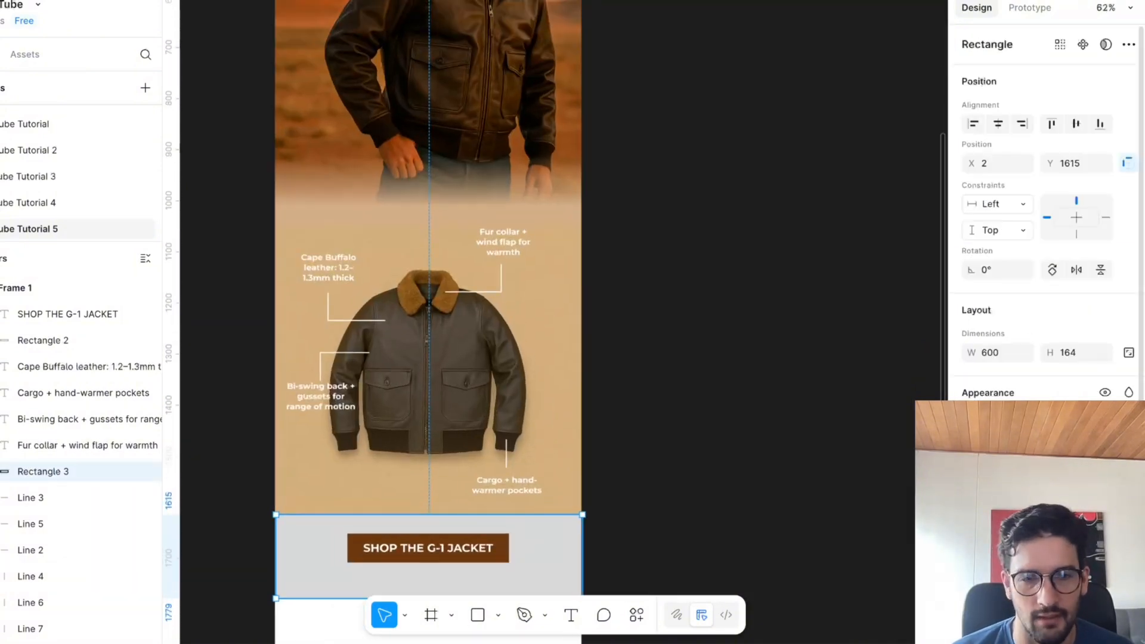
{"action": "left_click", "coordinate": [973, 502]}
{"action": "left_click", "coordinate": [791, 234]}
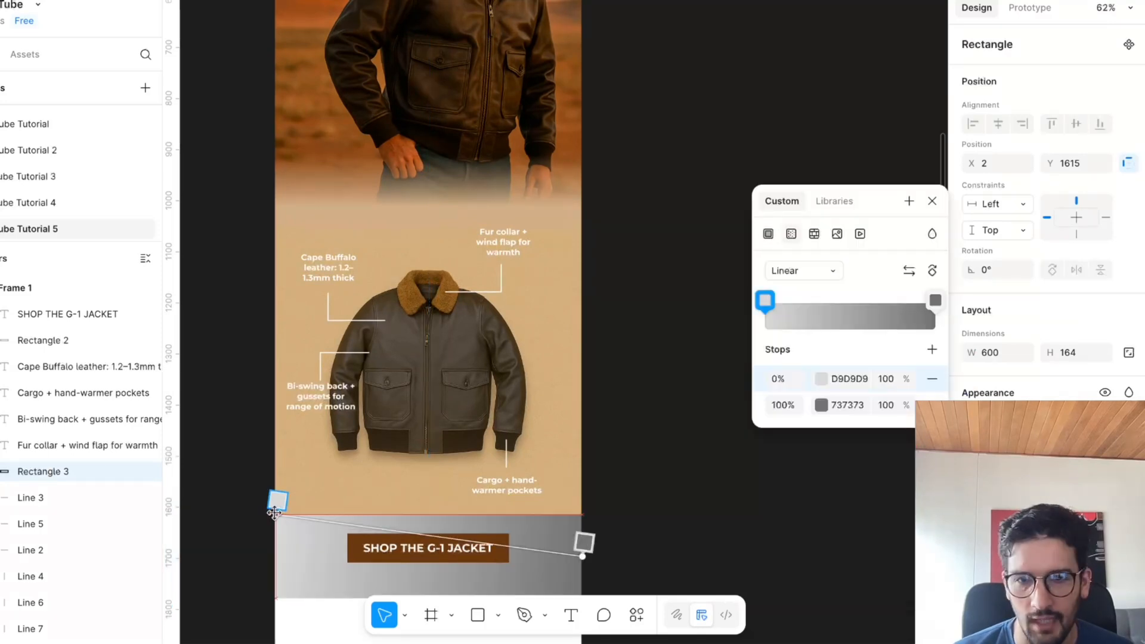
{"action": "scroll", "coordinate": [453, 525], "scroll_direction": "left", "scroll_amount": 3}
{"action": "scroll", "coordinate": [454, 524], "scroll_direction": "up", "scroll_amount": 5}
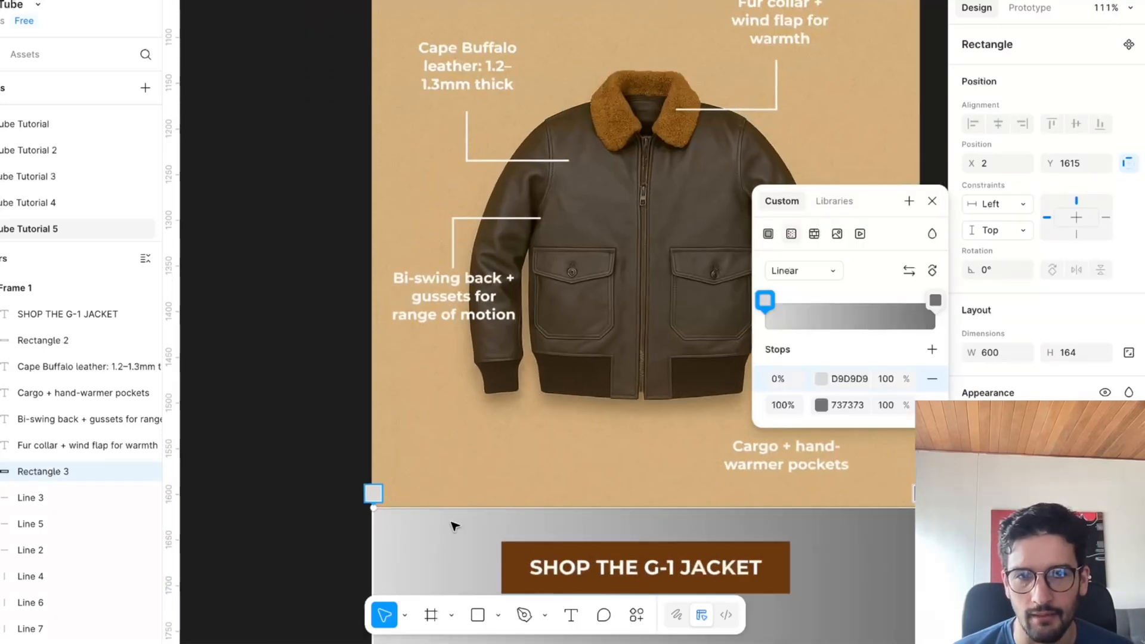
Sample tan gradient stops along the diagram's lower edge: D4AD7C at 0%, D6B584 at 7%, D4AF7B at 13% and D3B581 at 21%.
{"action": "left_click", "coordinate": [822, 381]}
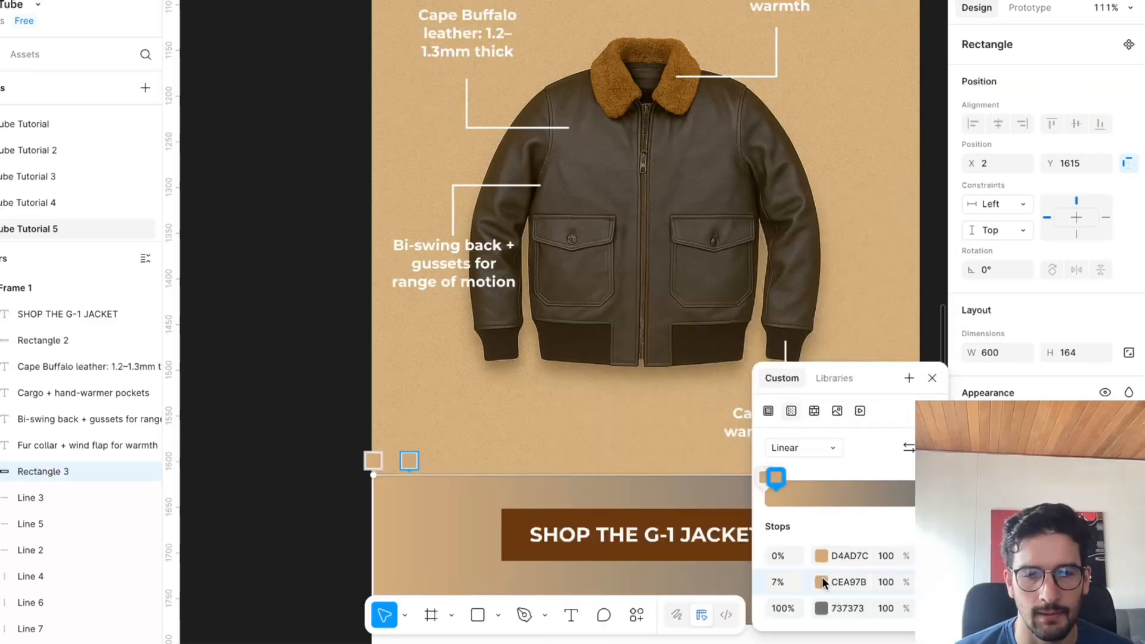
{"action": "left_click", "coordinate": [822, 580]}
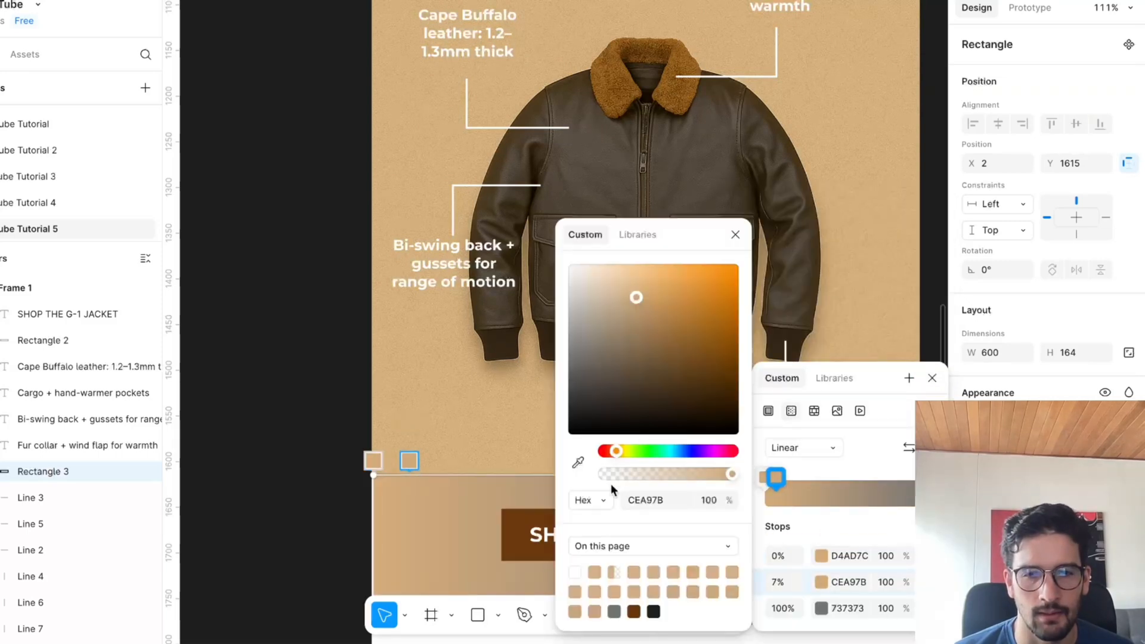
{"action": "left_click", "coordinate": [409, 465]}
{"action": "left_click", "coordinate": [444, 475]}
{"action": "left_click", "coordinate": [494, 473]}
{"action": "scroll", "coordinate": [513, 454], "scroll_direction": "down", "scroll_amount": 5}
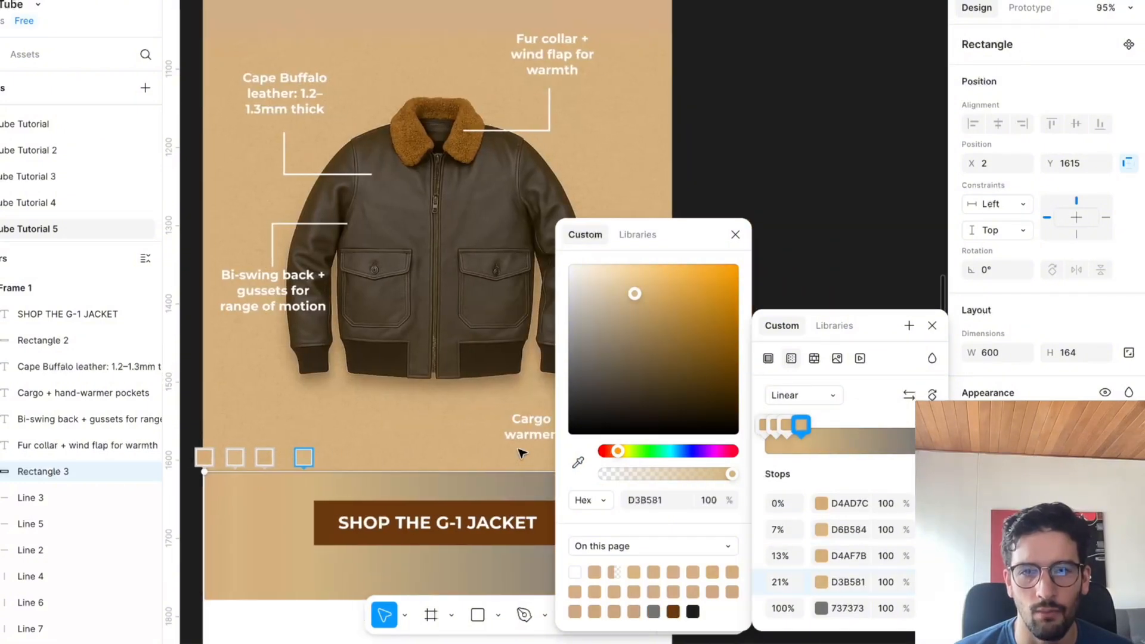
{"action": "left_click", "coordinate": [737, 235]}
Review the whole email frame, from the logo and hero image to the gradient section with the lower button.
{"action": "scroll", "coordinate": [696, 298], "scroll_direction": "down", "scroll_amount": 3}
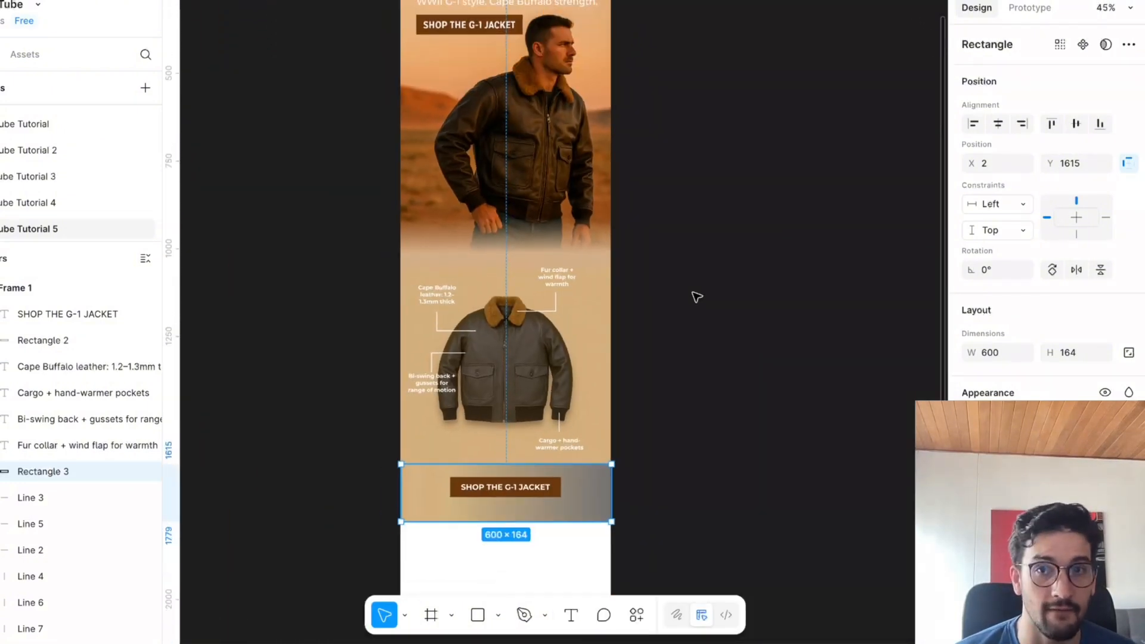
{"action": "scroll", "coordinate": [697, 296], "scroll_direction": "down", "scroll_amount": 3}
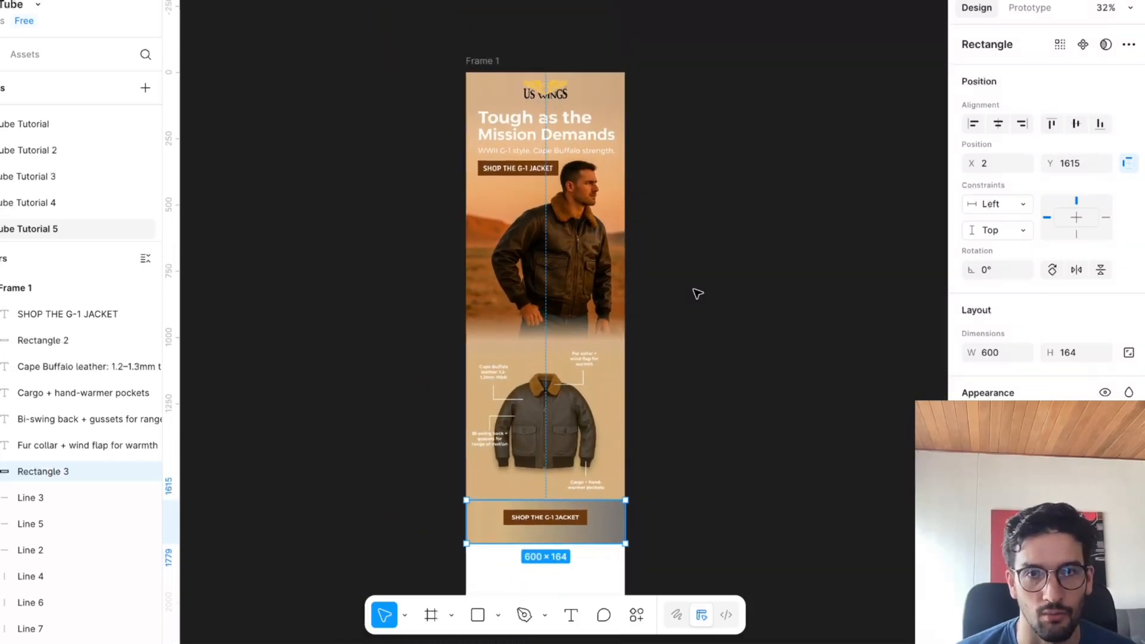
{"action": "scroll", "coordinate": [697, 293], "scroll_direction": "down", "scroll_amount": 1}
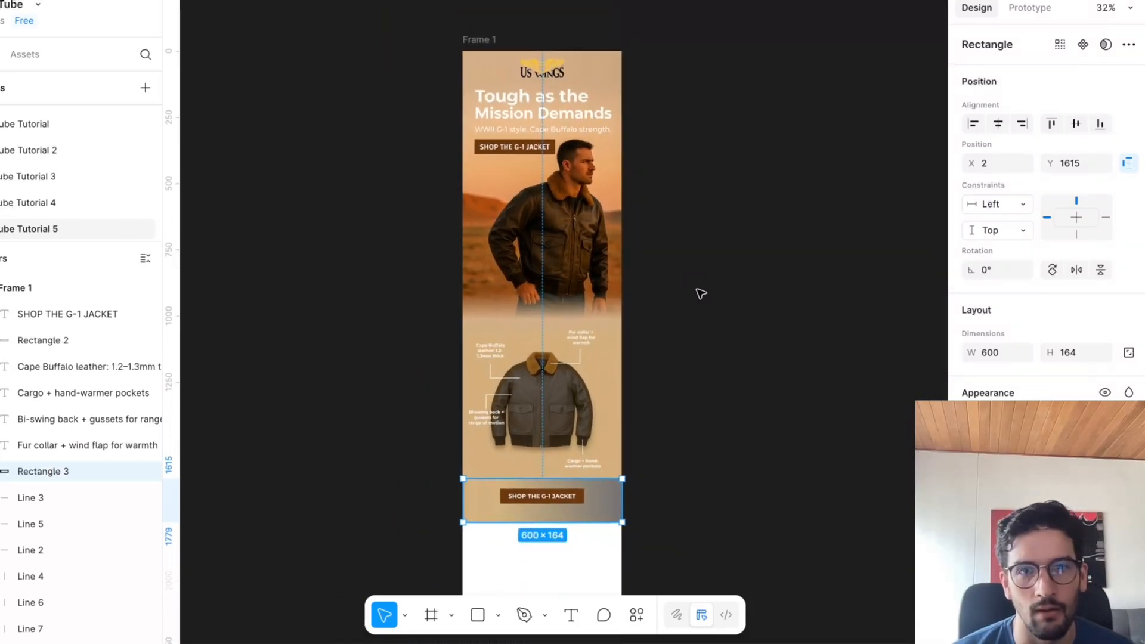
{"action": "left_click", "coordinate": [796, 330]}
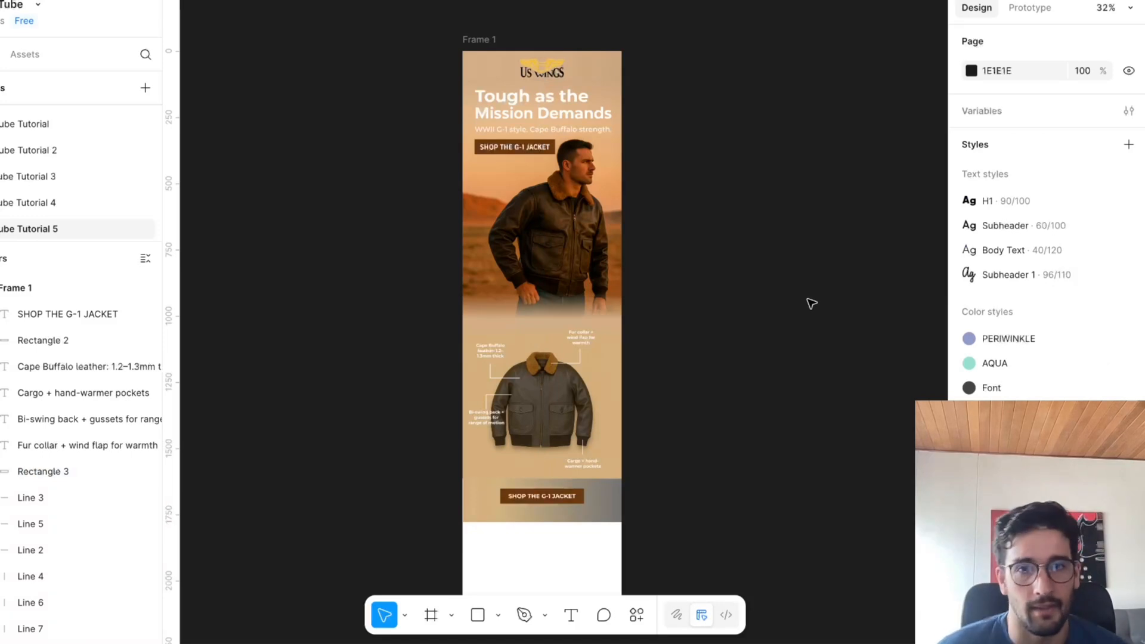
{"action": "scroll", "coordinate": [785, 302], "scroll_direction": "up", "scroll_amount": 4}
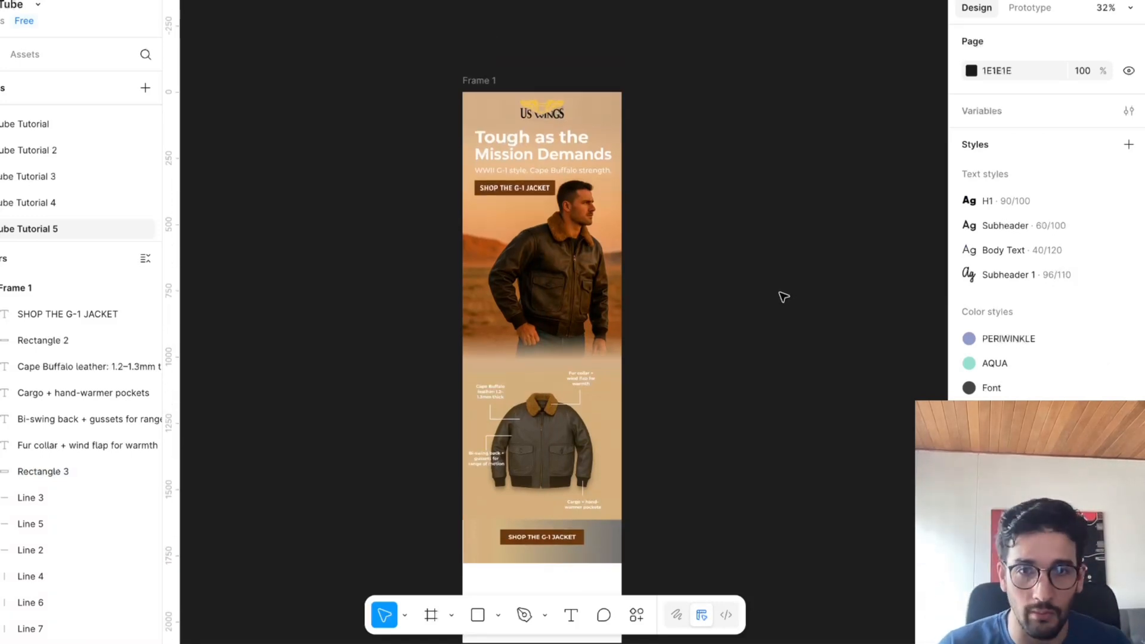
{"action": "scroll", "coordinate": [476, 261], "scroll_direction": "up", "scroll_amount": 2}
{"action": "scroll", "coordinate": [555, 307], "scroll_direction": "up", "scroll_amount": 1}
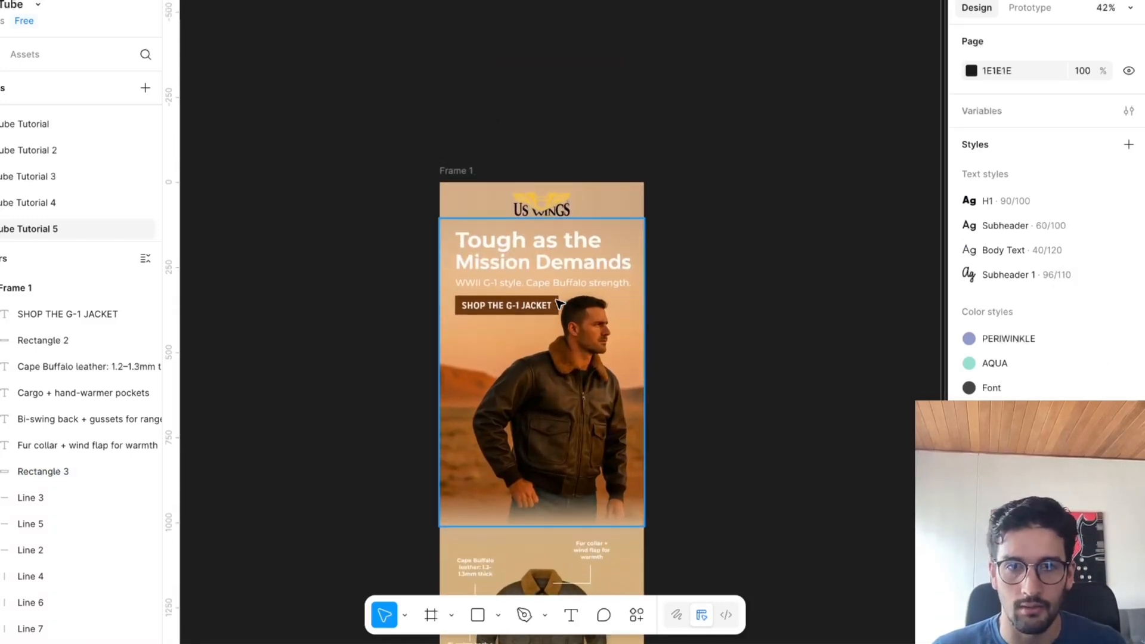
{"action": "scroll", "coordinate": [568, 458], "scroll_direction": "down", "scroll_amount": 3}
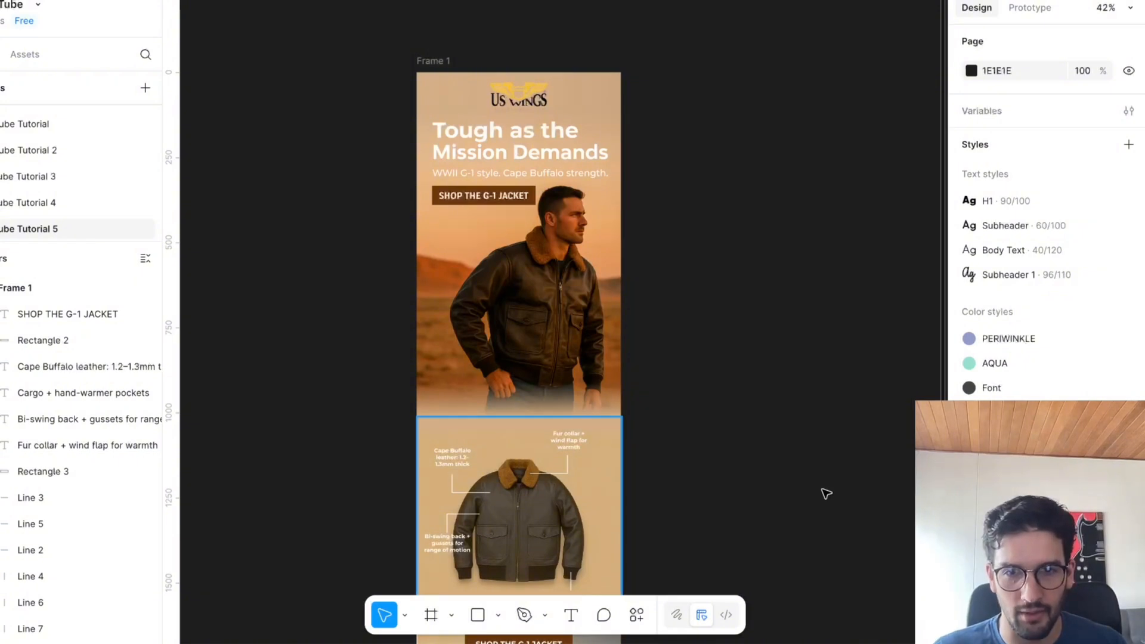
Try moving the jacket image out of the email frame and back in, and undo both moves.
{"action": "left_click_drag", "start_coordinate": [564, 494], "coordinate": [826, 492]}
{"action": "scroll", "coordinate": [480, 412], "scroll_direction": "down", "scroll_amount": 4}
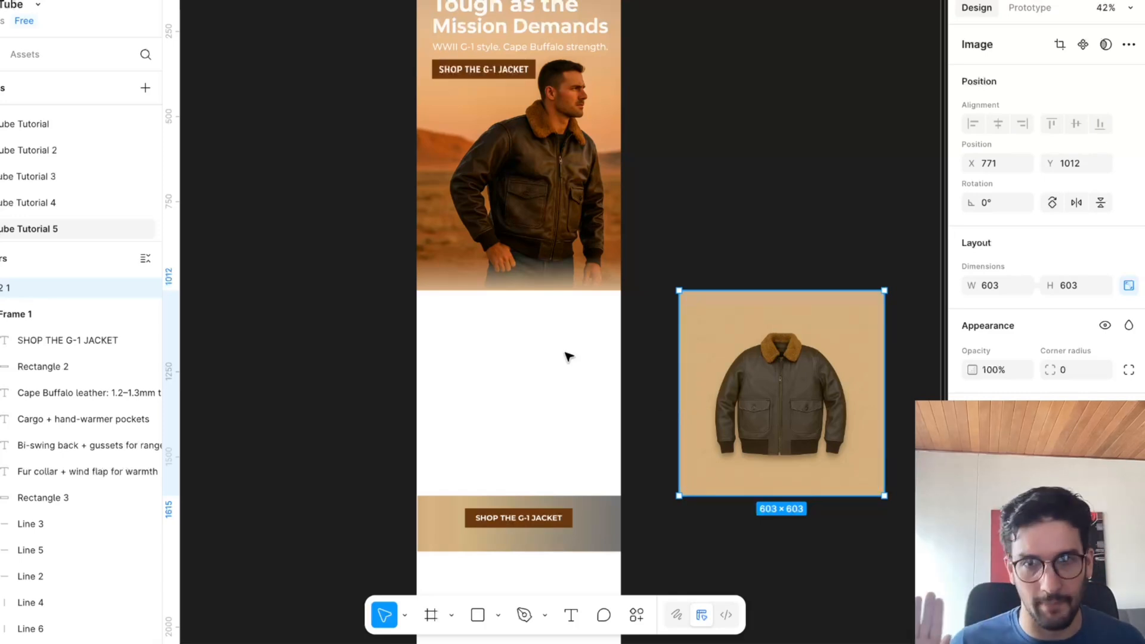
{"action": "scroll", "coordinate": [739, 321], "scroll_direction": "down", "scroll_amount": 2}
{"action": "left_click_drag", "start_coordinate": [730, 479], "coordinate": [514, 472]}
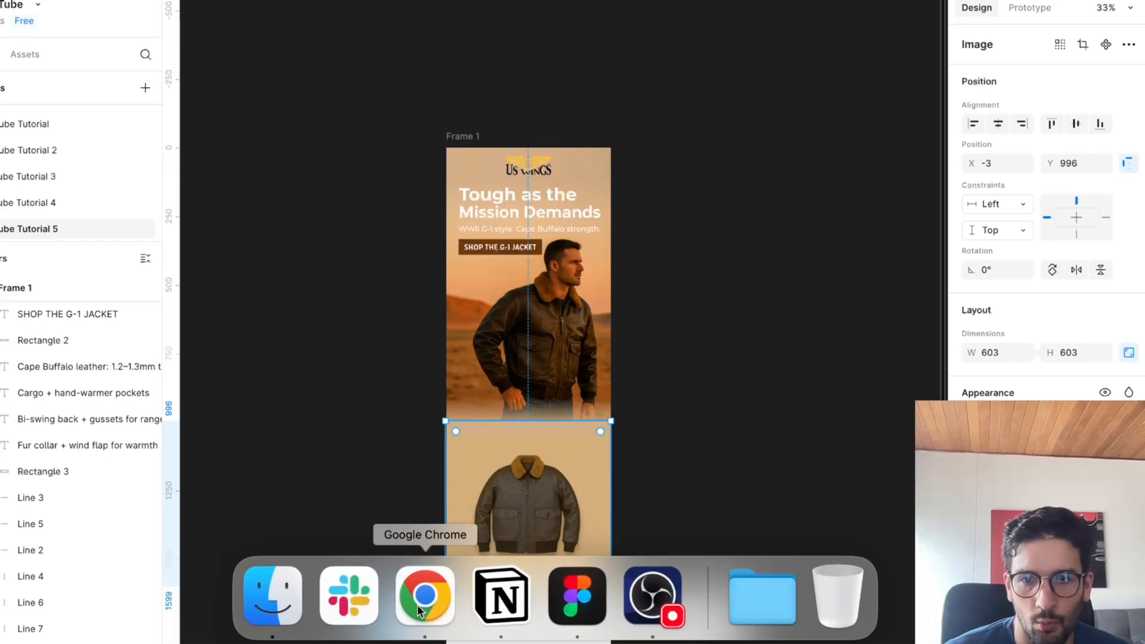
{"action": "key", "text": "super+z"}
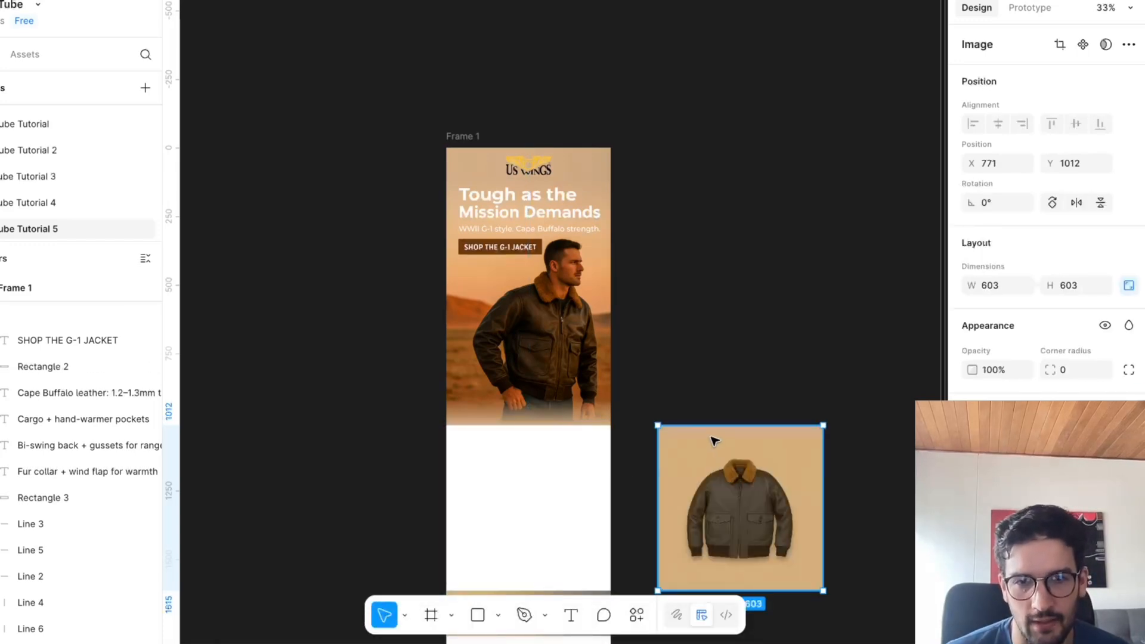
{"action": "key", "text": "super+z"}
{"action": "scroll", "coordinate": [695, 434], "scroll_direction": "down", "scroll_amount": 3}
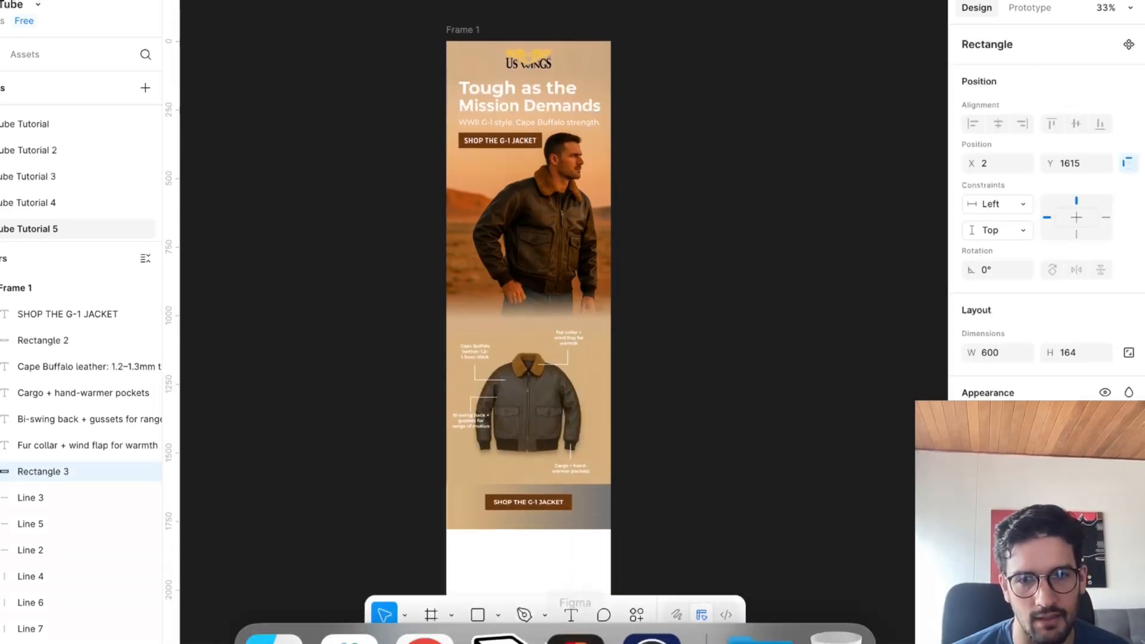
Switch to Chrome and start the Subject Line Wizard chat with the suggested prompt "Let's start writing effective subject lines!".
{"action": "left_click", "coordinate": [424, 596]}
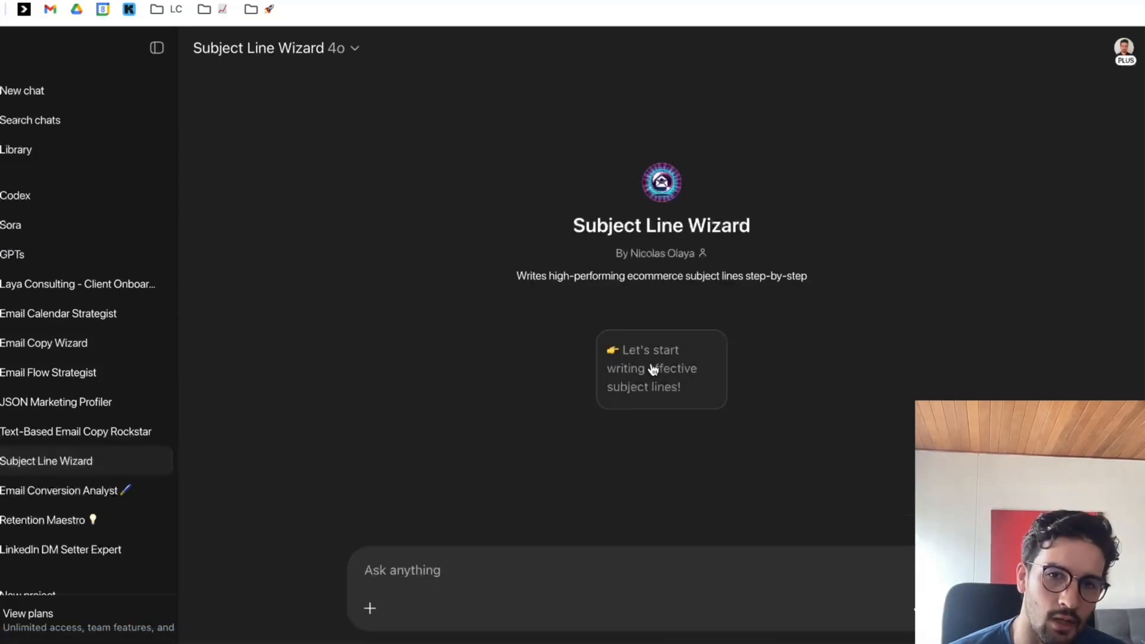
{"action": "left_click", "coordinate": [652, 370]}
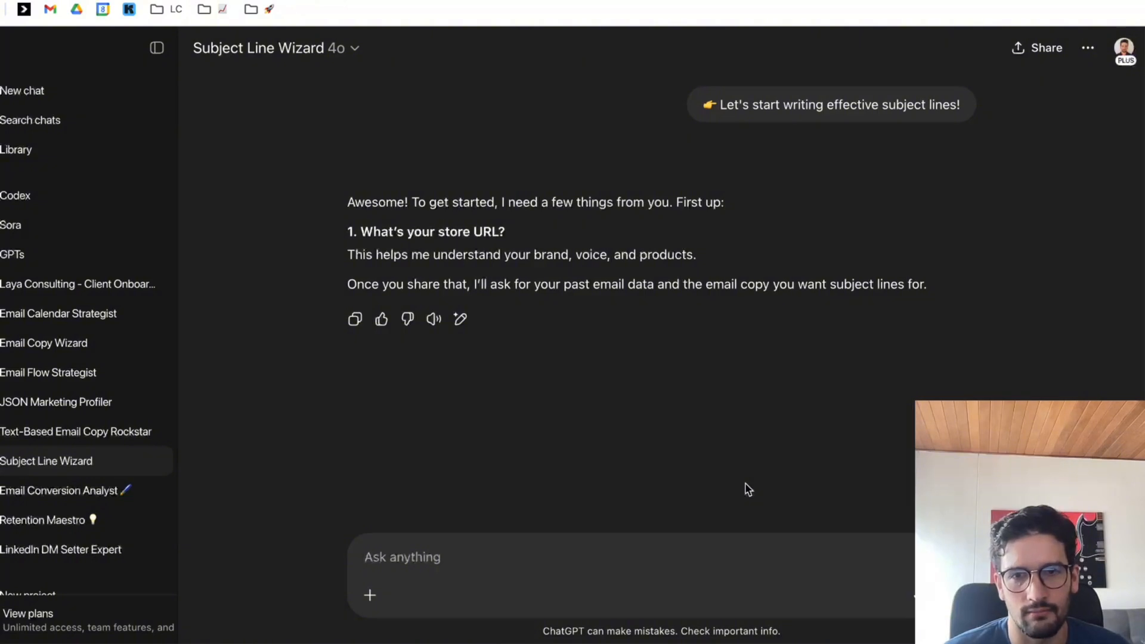
{"action": "key", "text": "ctrl+Tab"}
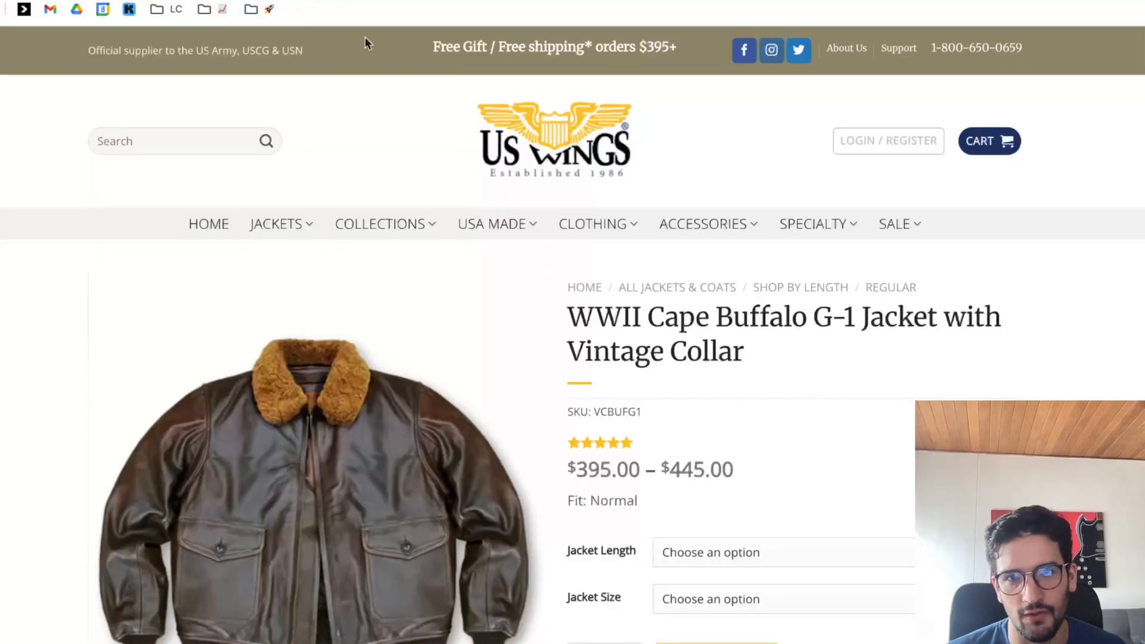
{"action": "left_click", "coordinate": [565, 153]}
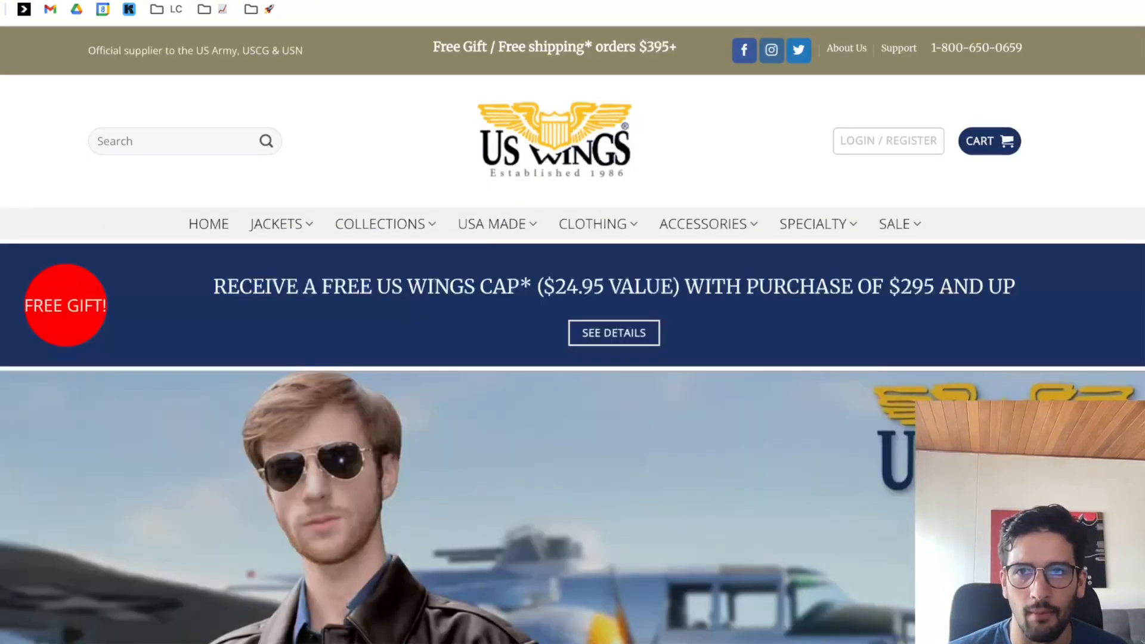
{"action": "key", "text": "ctrl+shift+Tab"}
{"action": "left_click", "coordinate": [592, 556]}
{"action": "type", "text": "https://www.uswings.com/"}
{"action": "key", "text": "Return"}
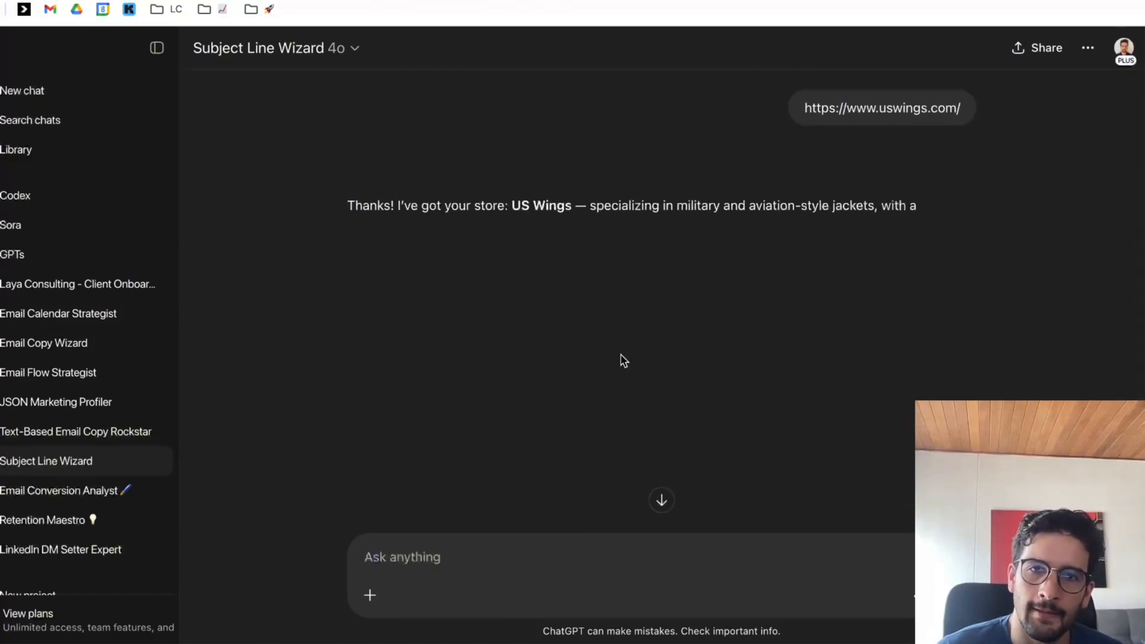
{"action": "left_click_drag", "start_coordinate": [347, 249], "coordinate": [721, 251]}
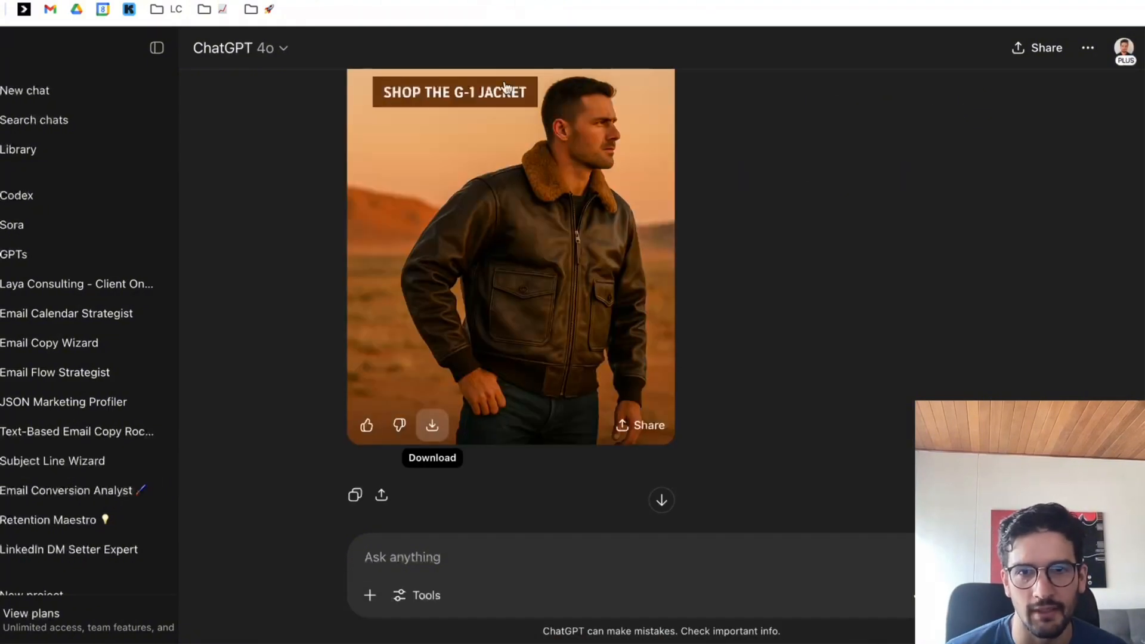
{"action": "scroll", "coordinate": [503, 281], "scroll_direction": "up", "scroll_amount": 5}
{"action": "scroll", "coordinate": [621, 306], "scroll_direction": "down", "scroll_amount": 5}
{"action": "scroll", "coordinate": [623, 306], "scroll_direction": "up", "scroll_amount": 5}
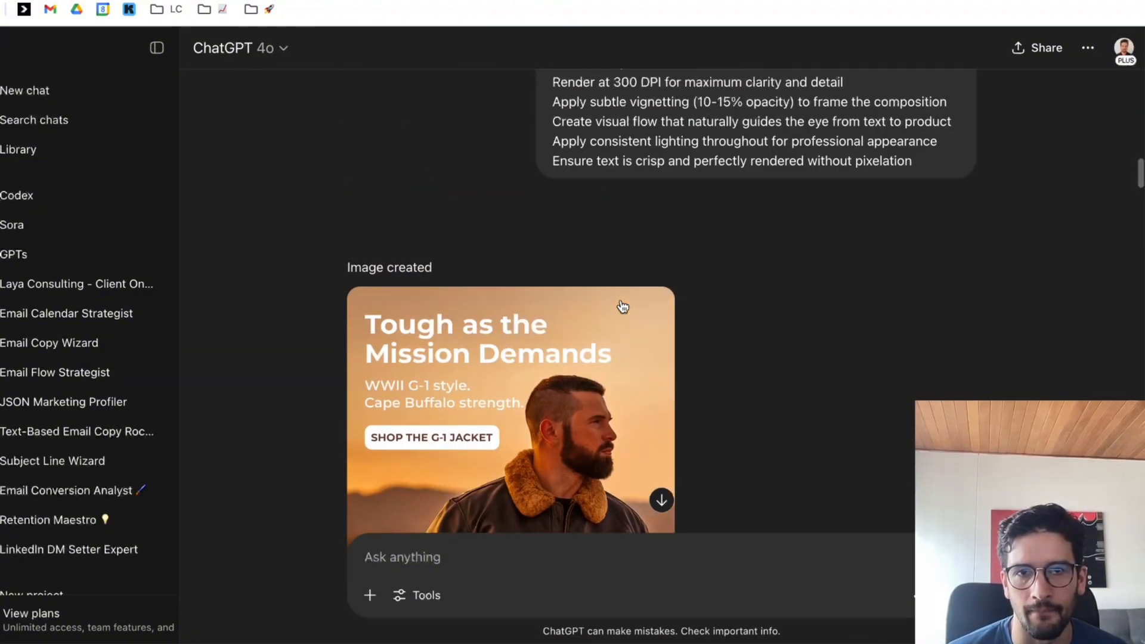
{"action": "scroll", "coordinate": [623, 307], "scroll_direction": "up", "scroll_amount": 3}
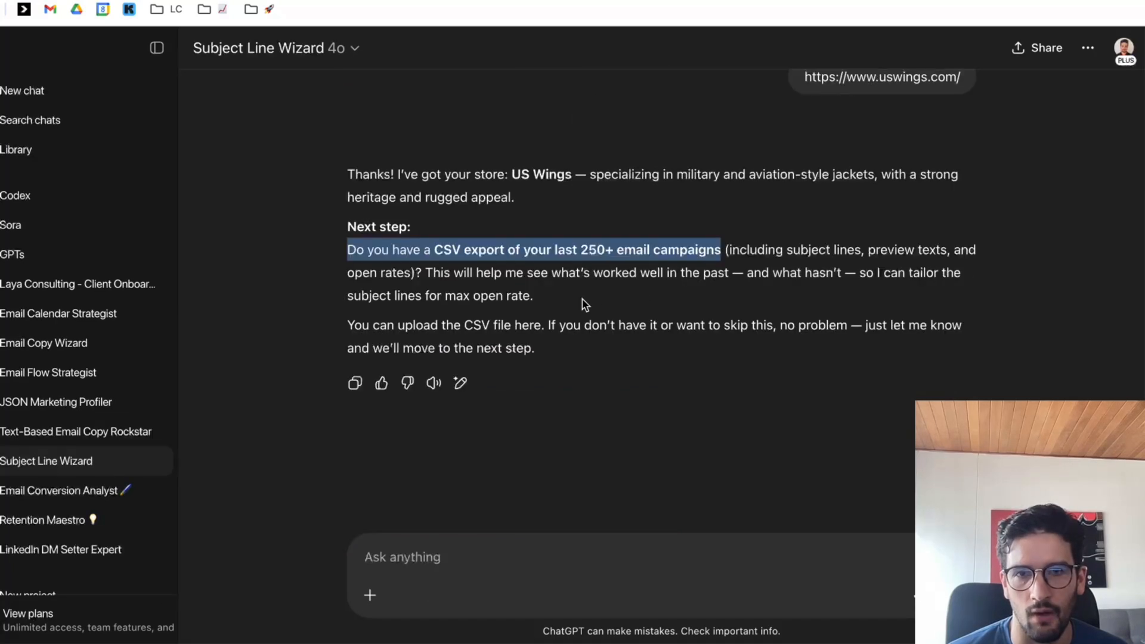
{"action": "left_click", "coordinate": [583, 303]}
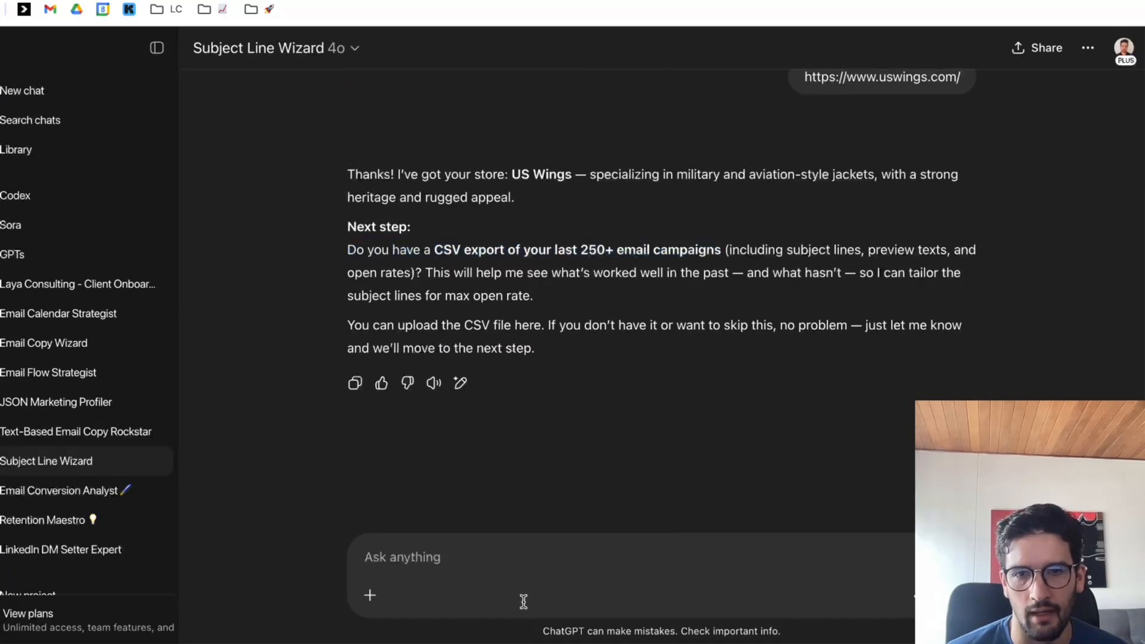
Answer the request for a CSV of past campaigns with "I dont have an export".
{"action": "type", "text": "IU do"}
{"action": "key", "text": "BackSpace"}
{"action": "key", "text": "BackSpace"}
{"action": "key", "text": "BackSpace"}
{"action": "key", "text": "BackSpace"}
{"action": "key", "text": "BackSpace"}
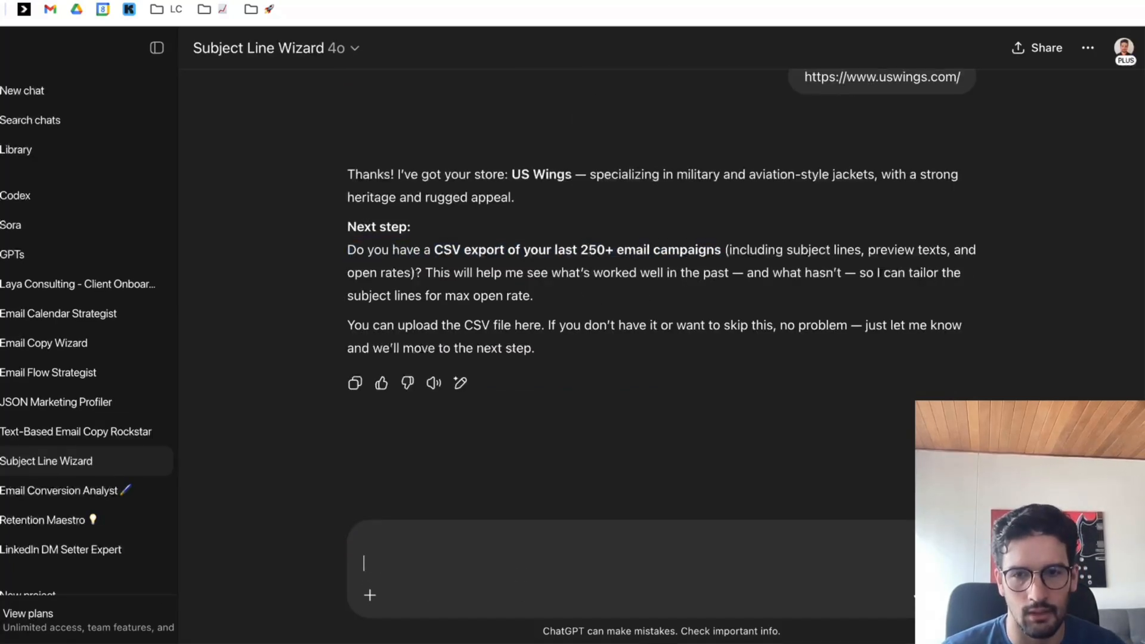
{"action": "type", "text": "I dont have an export"}
{"action": "key", "text": "Return"}
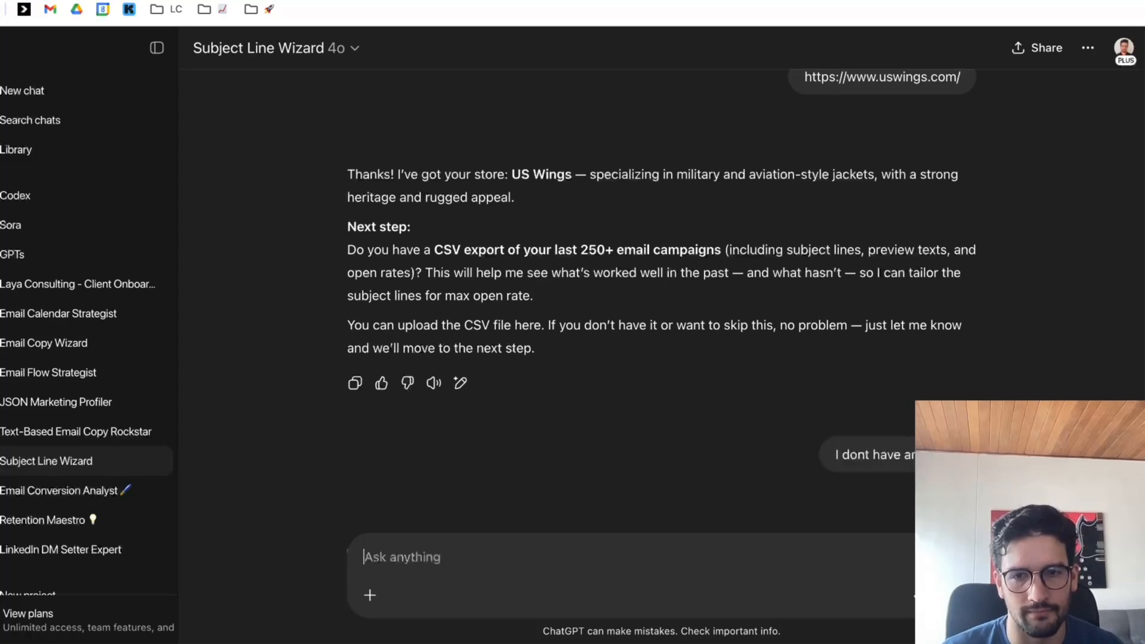
Copy the G-1 jacket email copy table from the earlier Email Copy Wizard chat and send it to the Subject Line Wizard.
{"action": "key", "text": "ctrl+Tab"}
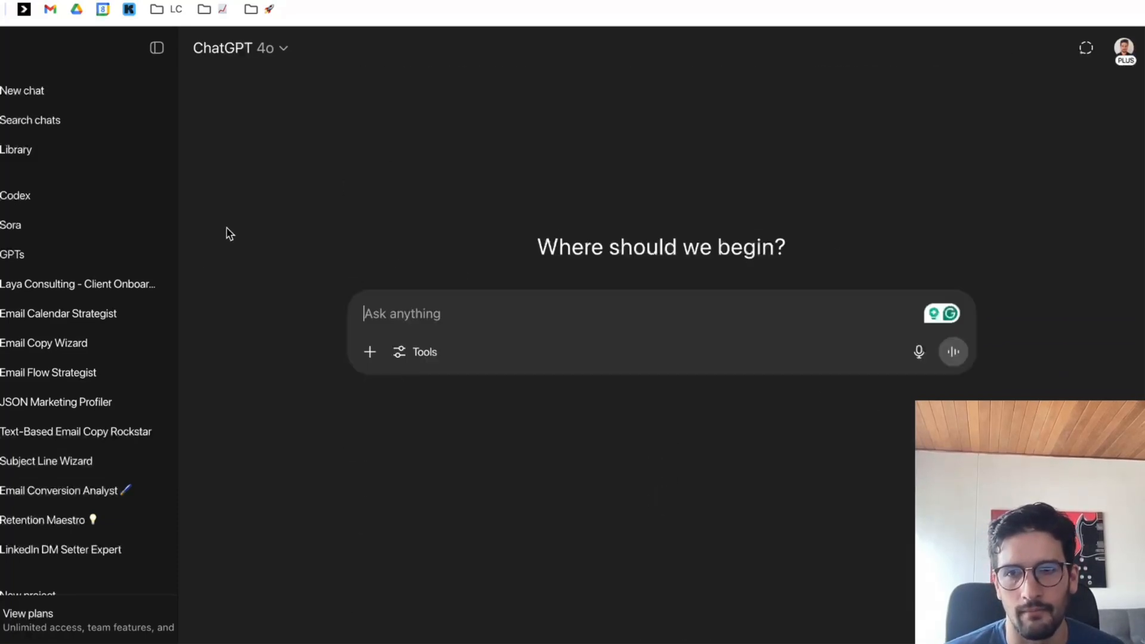
{"action": "scroll", "coordinate": [148, 256], "scroll_direction": "down", "scroll_amount": 8}
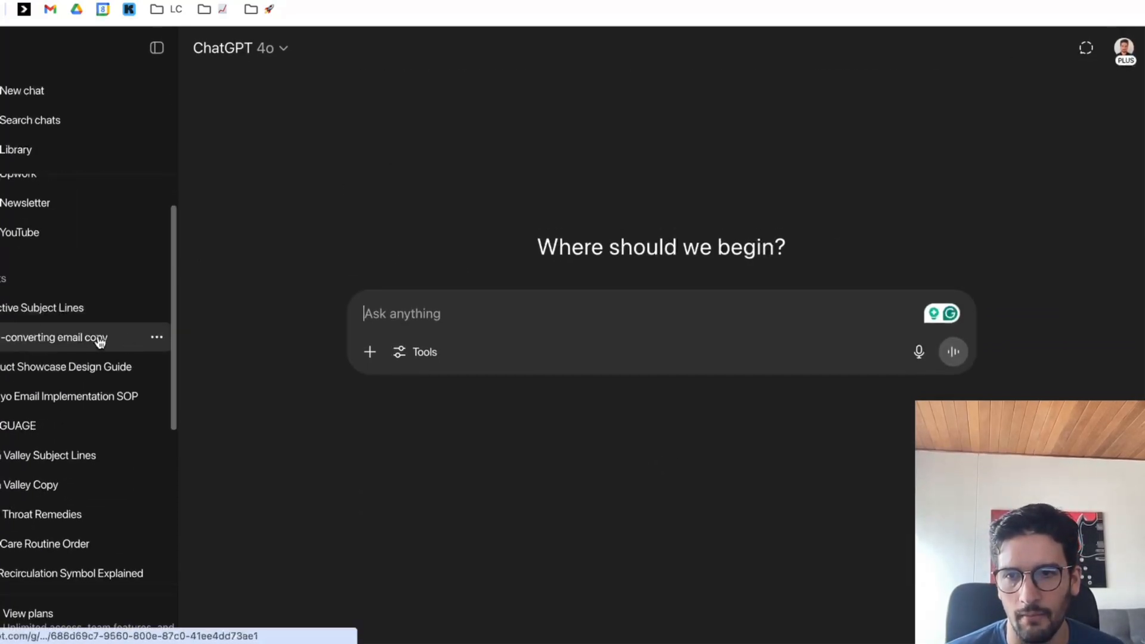
{"action": "left_click", "coordinate": [76, 337]}
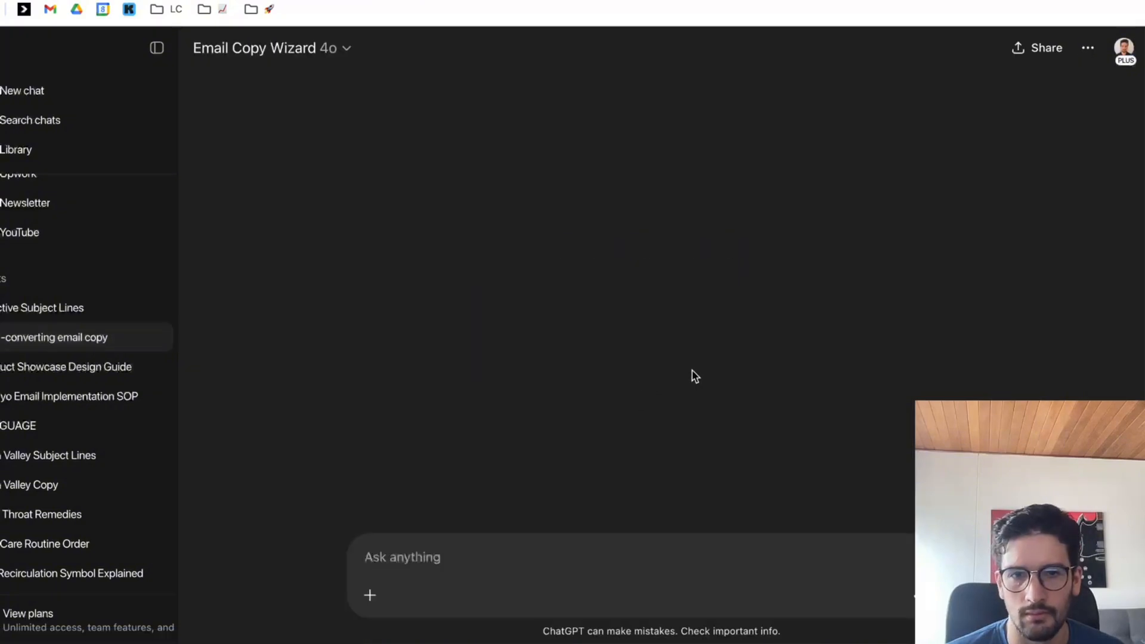
{"action": "scroll", "coordinate": [692, 335], "scroll_direction": "up", "scroll_amount": 3}
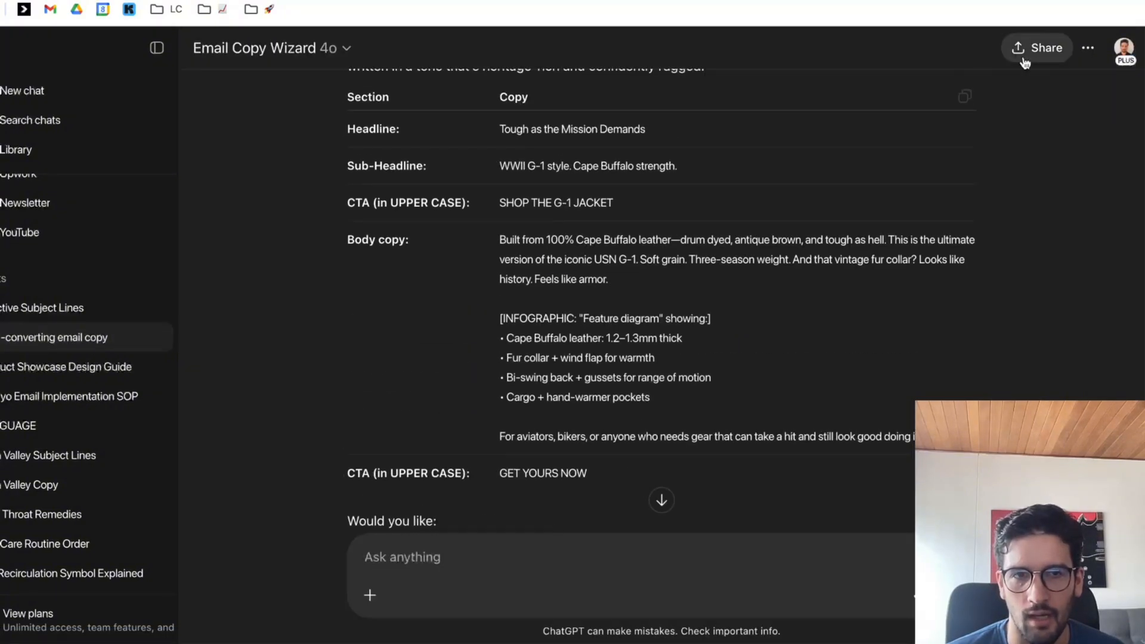
{"action": "left_click", "coordinate": [964, 96]}
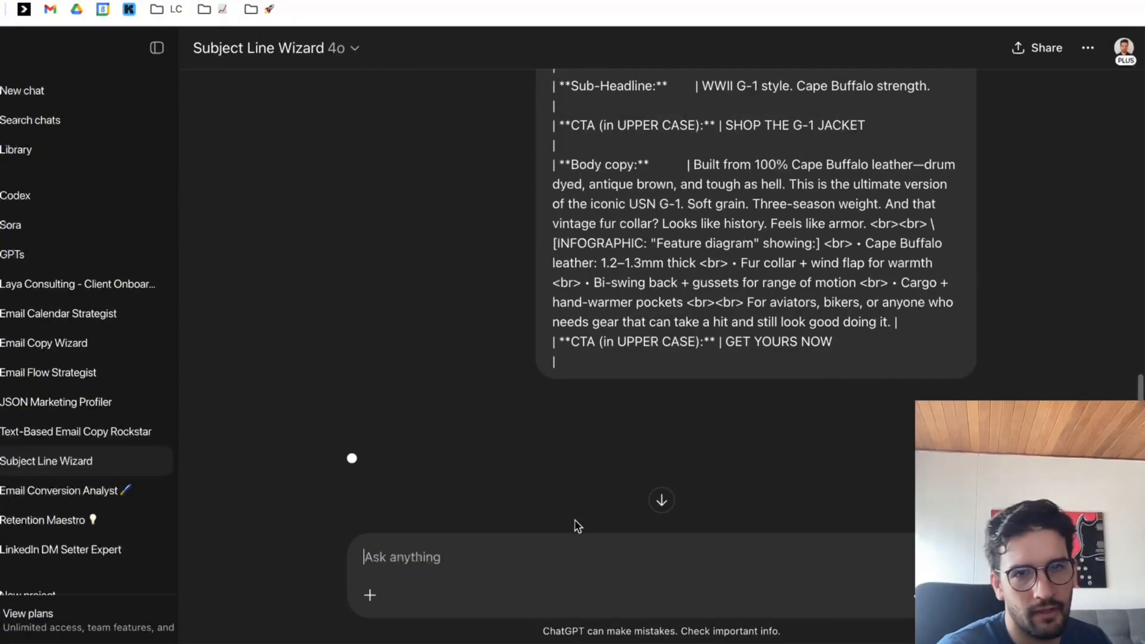
Read the generated subject lines and preview texts for the G-1 jacket campaign, starting with the first pair.
{"action": "scroll", "coordinate": [721, 384], "scroll_direction": "down", "scroll_amount": 5}
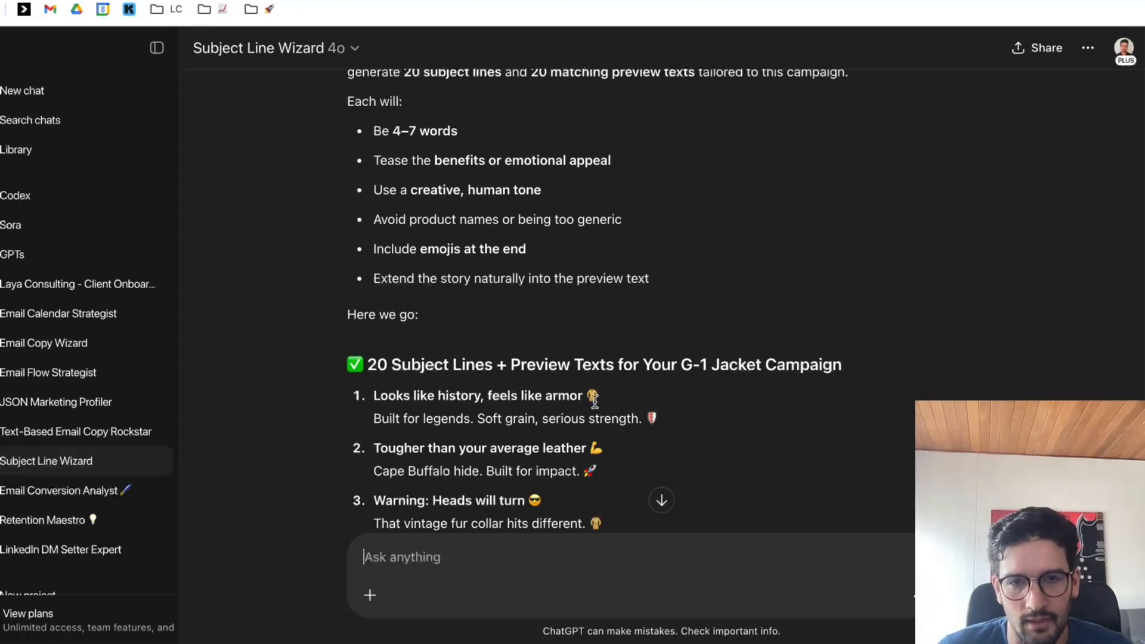
{"action": "double_click", "coordinate": [514, 398]}
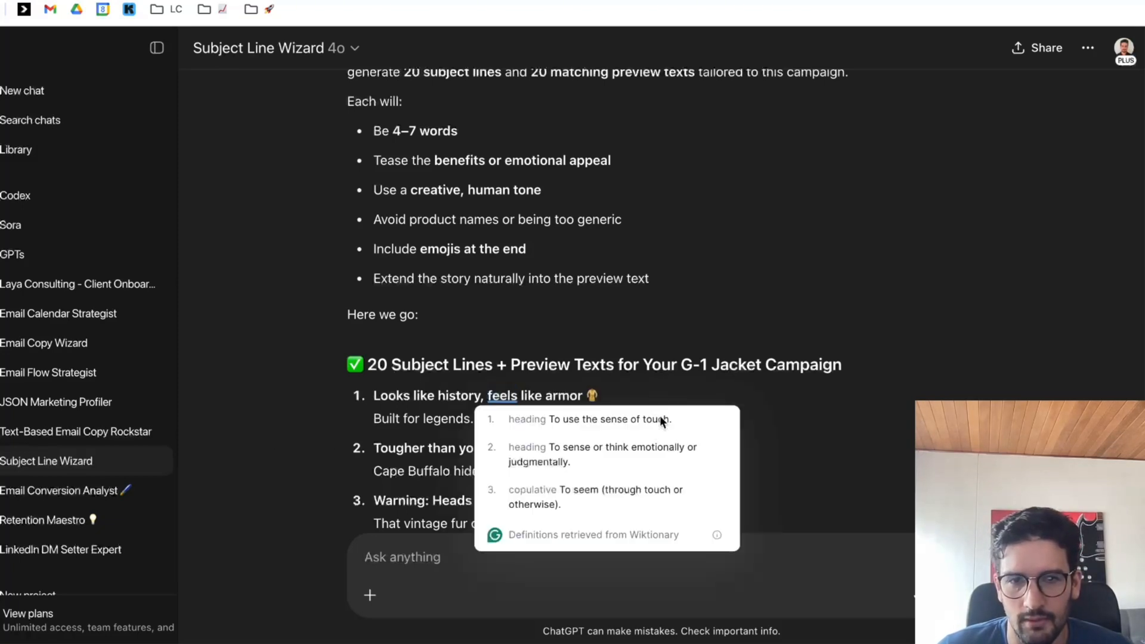
{"action": "left_click", "coordinate": [399, 433]}
{"action": "left_click_drag", "start_coordinate": [371, 424], "coordinate": [537, 418]}
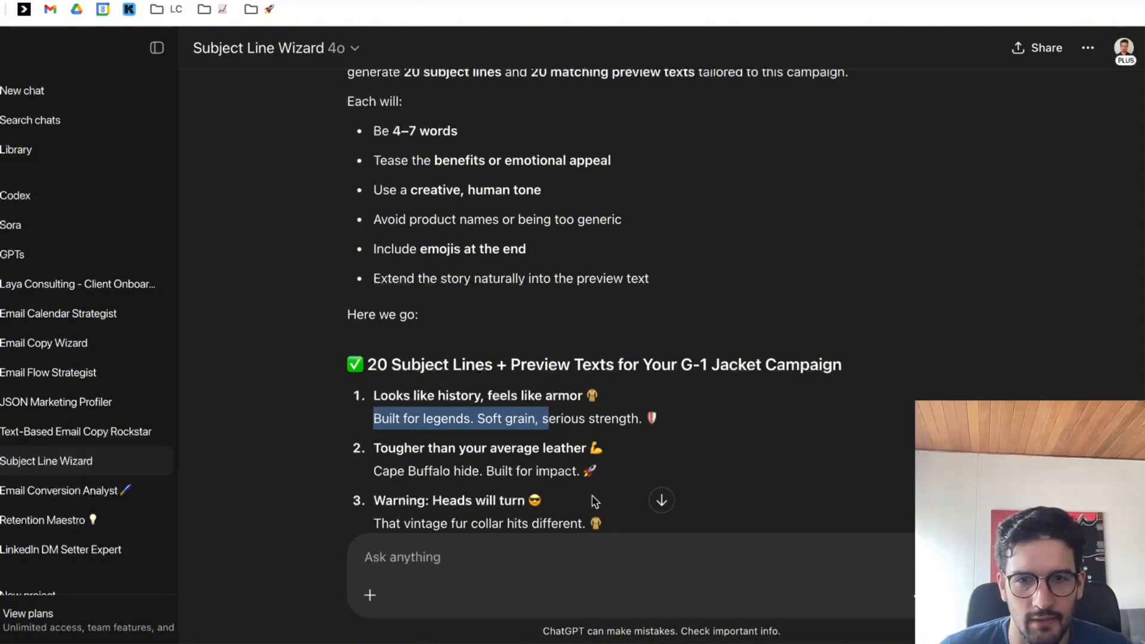
Switch to Figma and review the email design, selecting the square jacket image in the feature diagram section.
{"action": "mouse_move", "coordinate": [668, 639]}
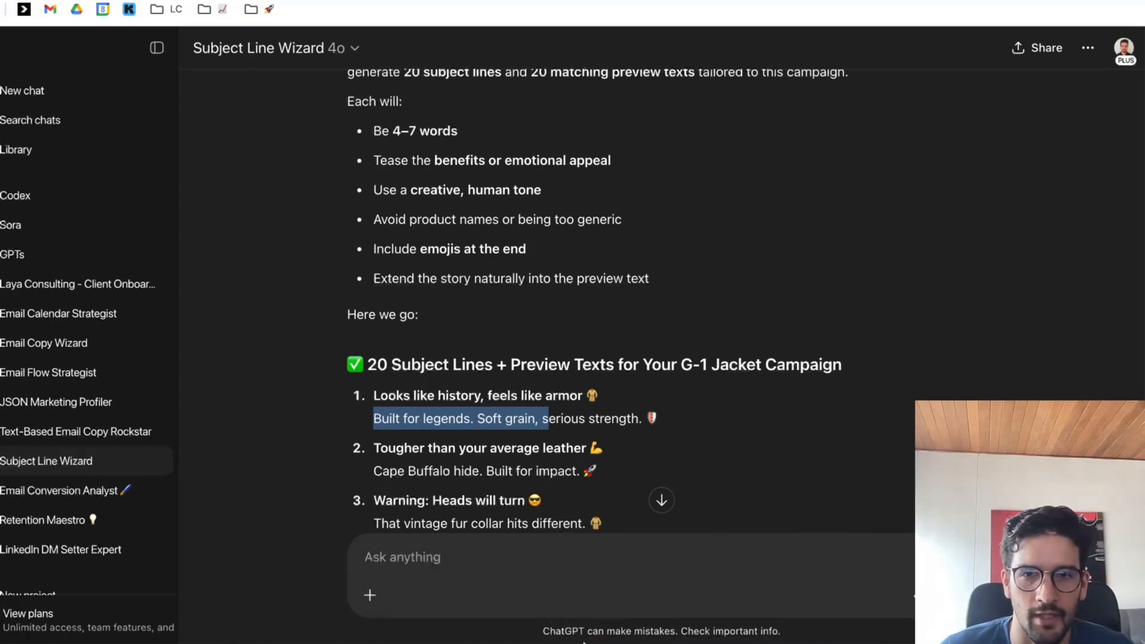
{"action": "left_click", "coordinate": [577, 598]}
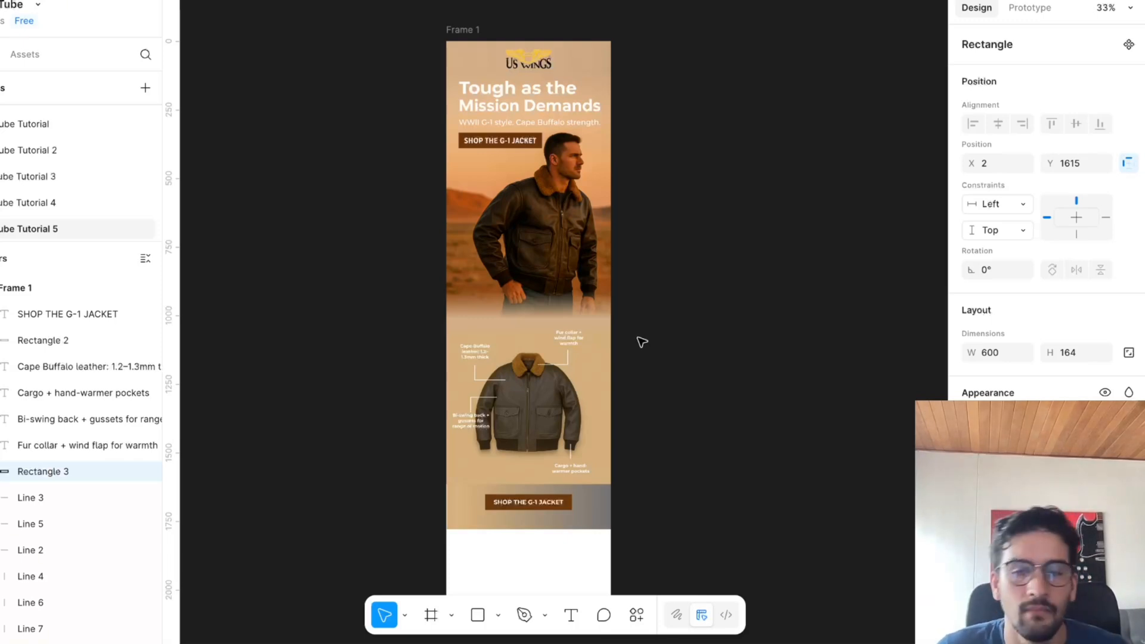
{"action": "mouse_move", "coordinate": [443, 633]}
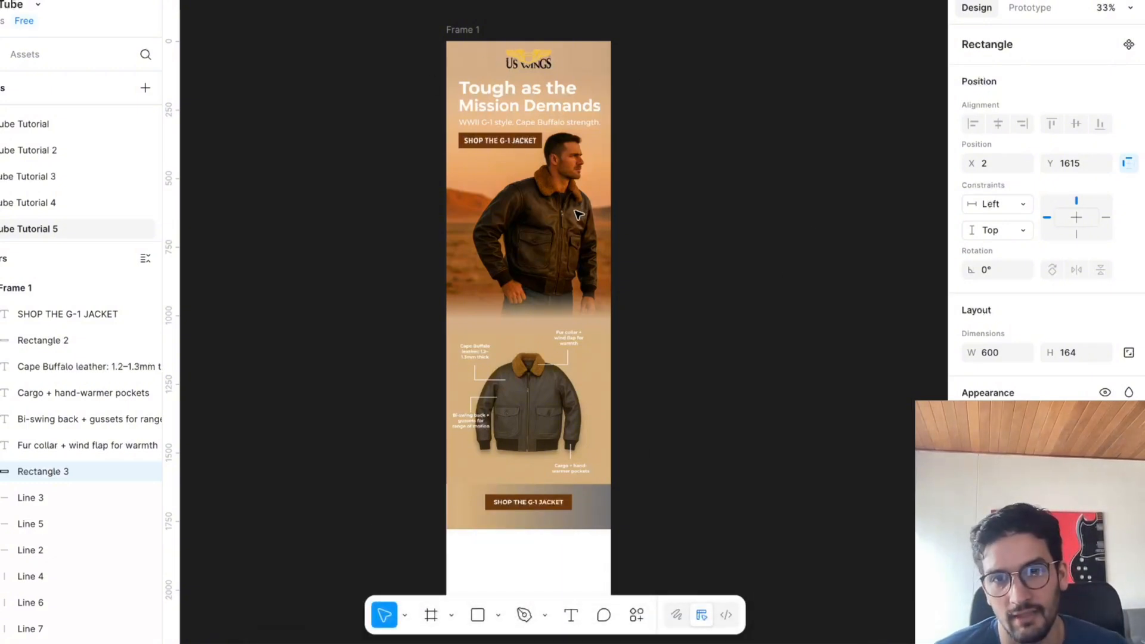
{"action": "key", "text": "Escape"}
{"action": "left_click", "coordinate": [568, 411]}
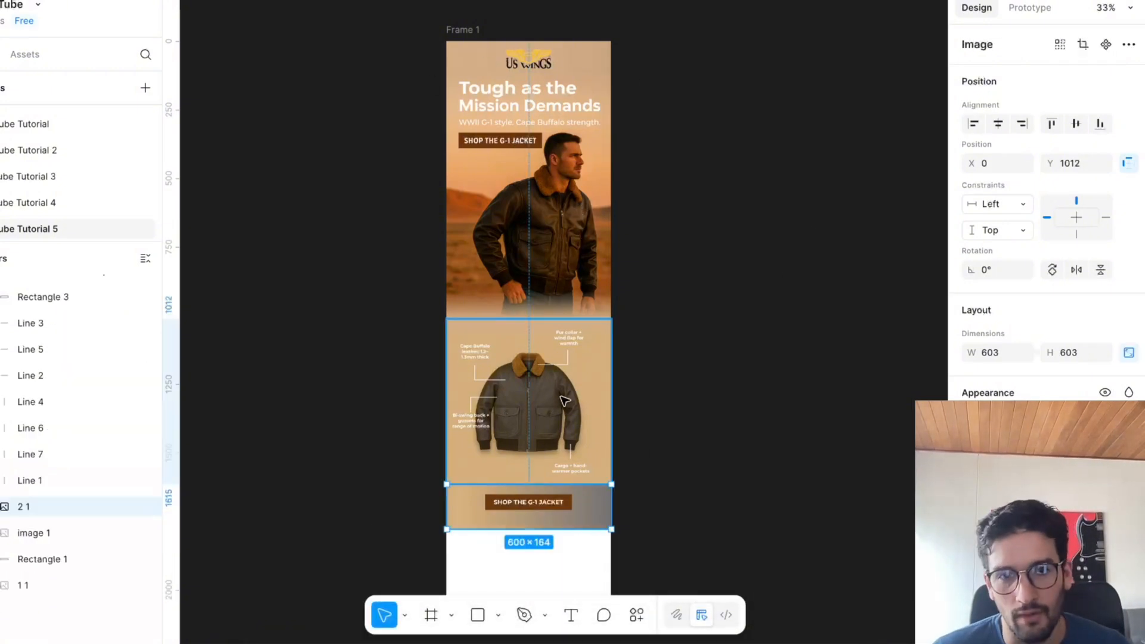
{"action": "scroll", "coordinate": [633, 427], "scroll_direction": "up", "scroll_amount": 1}
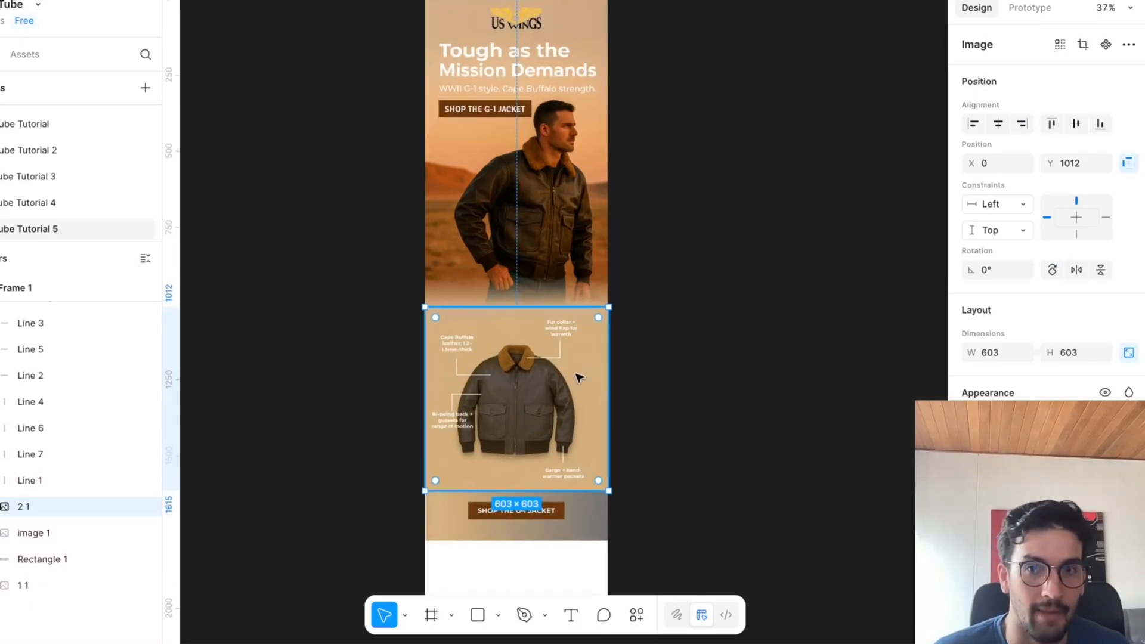